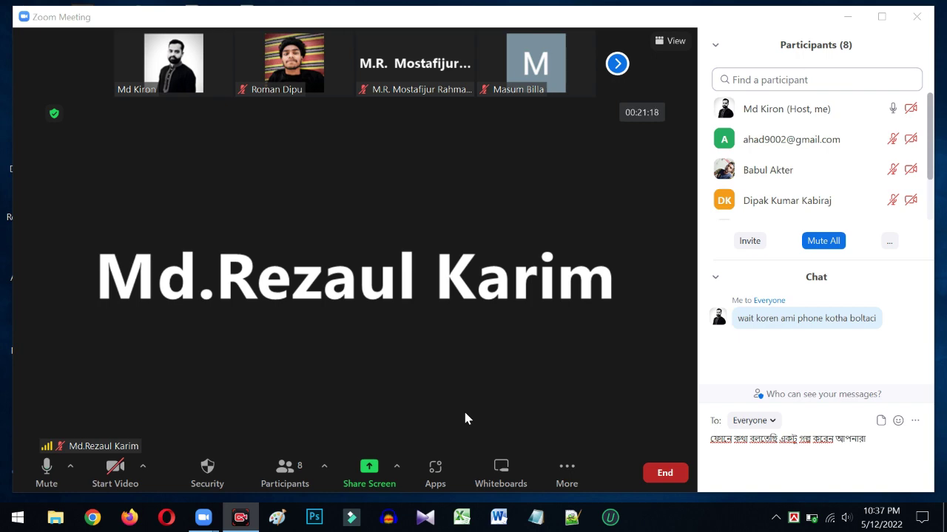
# Share the entire screen with the Zoom meeting participants and refresh the desktop
pyautogui.click(399, 470)
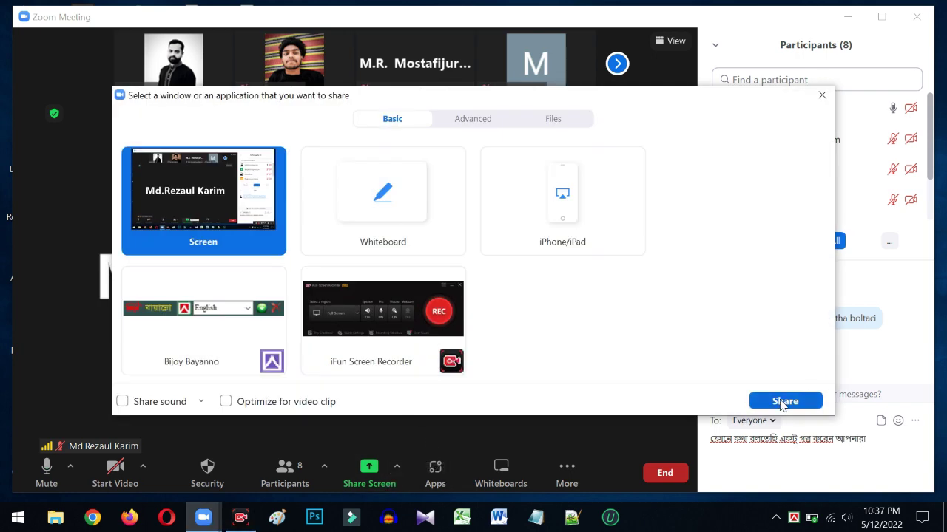
pyautogui.click(781, 404)
pyautogui.rightClick(468, 50)
pyautogui.click(521, 97)
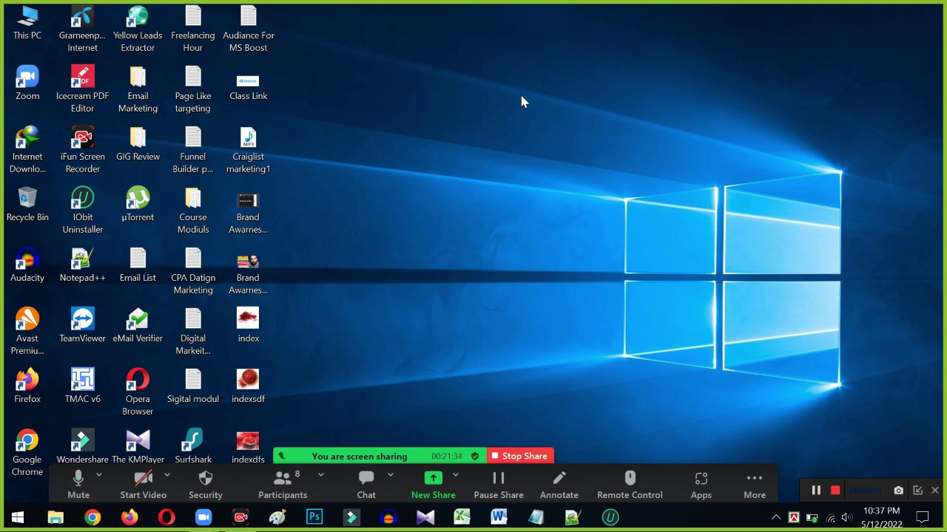
pyautogui.rightClick(521, 101)
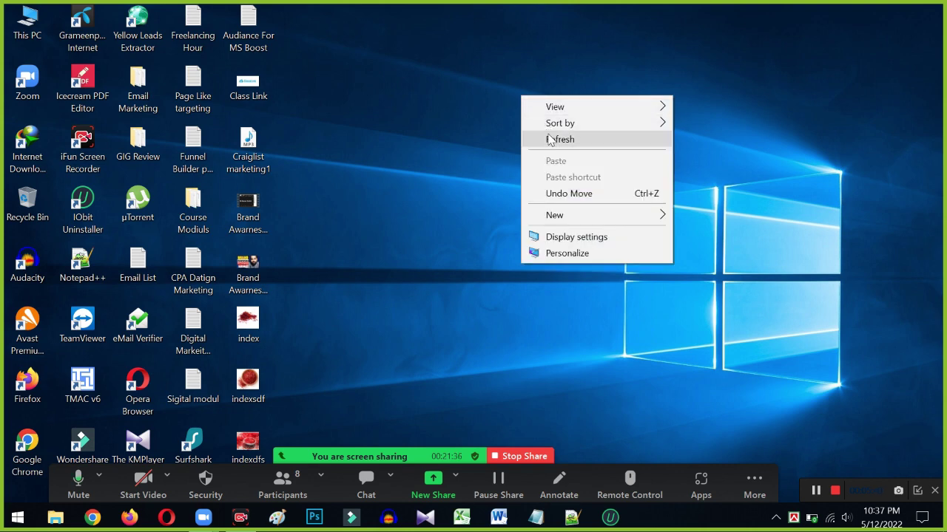
pyautogui.click(553, 139)
pyautogui.rightClick(426, 64)
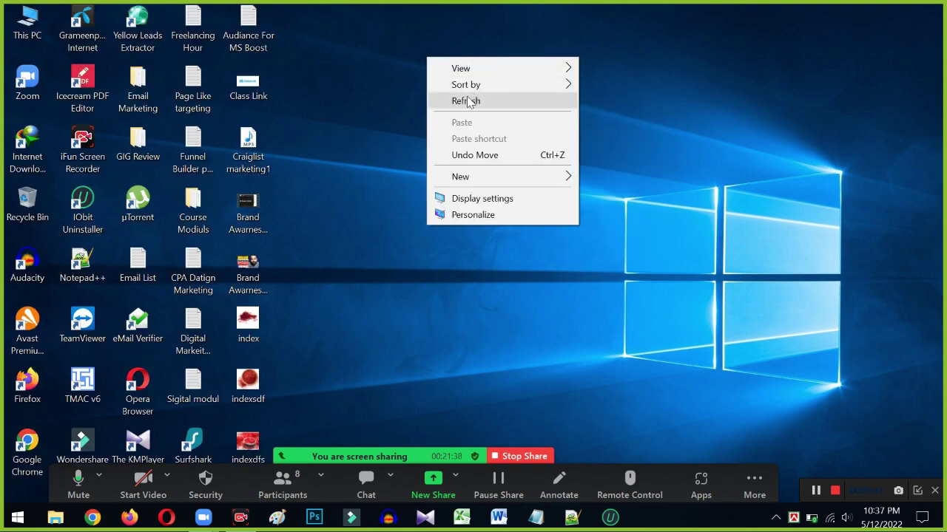
pyautogui.click(468, 101)
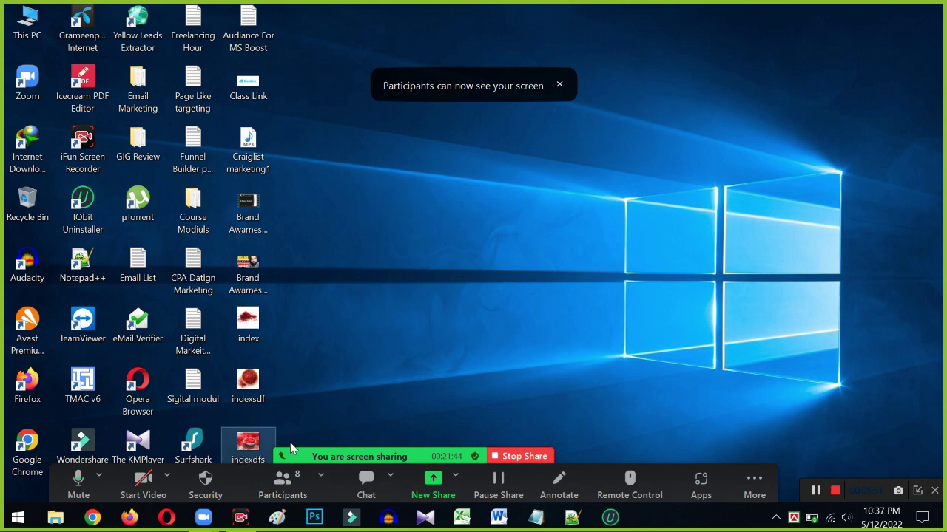
# Open the desktop's index image in Paint and resize its canvas to show white space around the saffron
pyautogui.moveTo(280, 302); pyautogui.dragTo(243, 451)
pyautogui.doubleClick(246, 330)
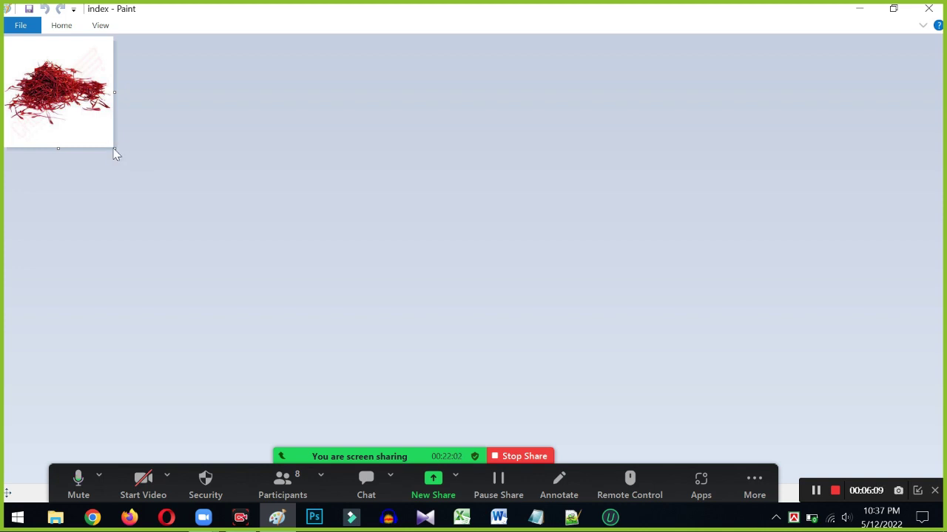
pyautogui.moveTo(115, 149)
pyautogui.mouseDown()
pyautogui.moveTo(229, 260)
pyautogui.moveTo(117, 173)
pyautogui.moveTo(127, 140)
pyautogui.moveTo(123, 148)
pyautogui.mouseUp()
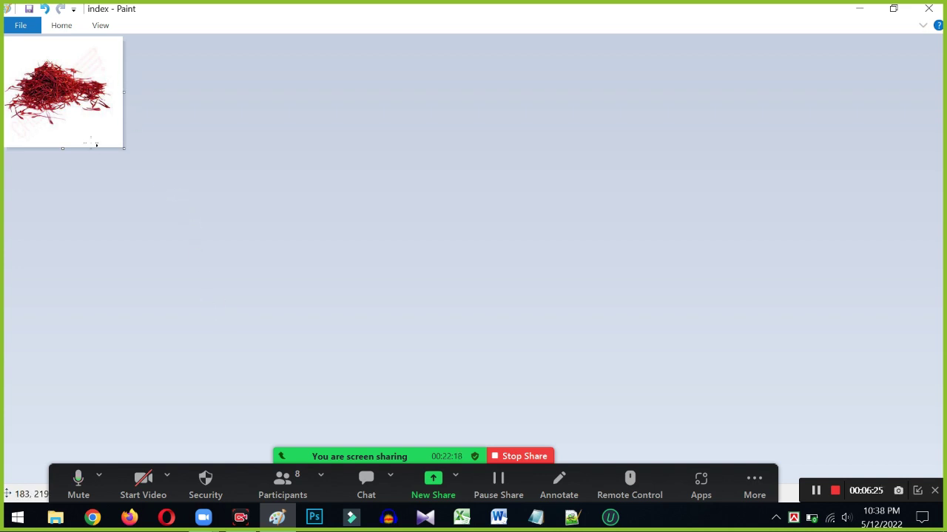
pyautogui.moveTo(124, 148)
pyautogui.mouseDown()
pyautogui.moveTo(211, 247)
pyautogui.moveTo(121, 146)
pyautogui.mouseUp()
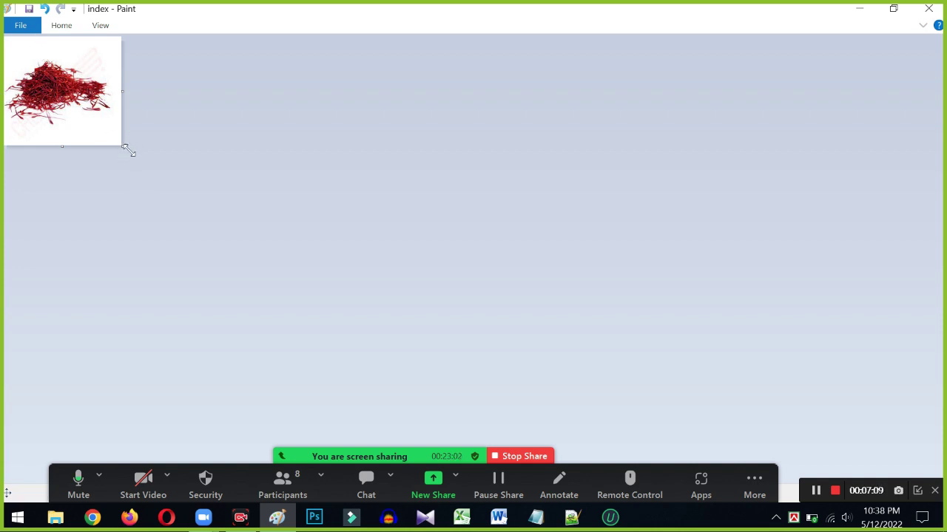
pyautogui.moveTo(123, 146); pyautogui.dragTo(227, 258)
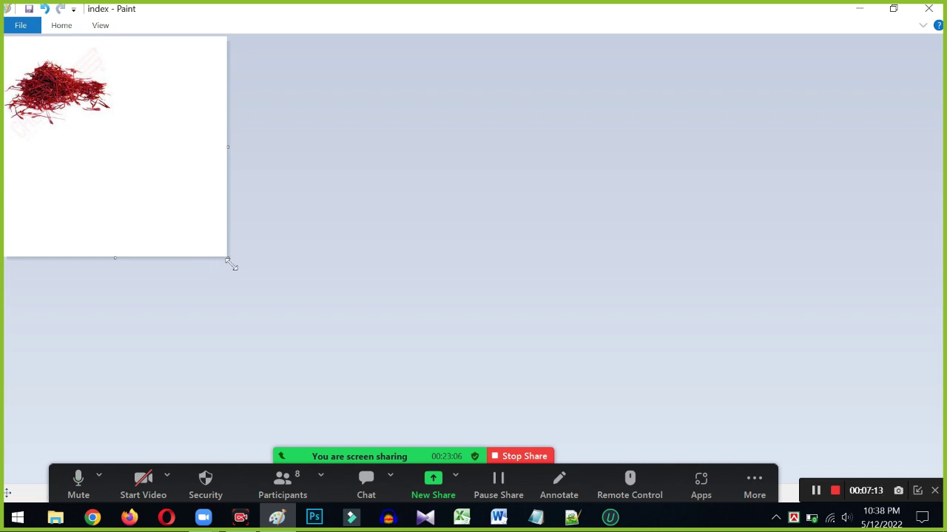
pyautogui.moveTo(231, 263); pyautogui.dragTo(129, 156)
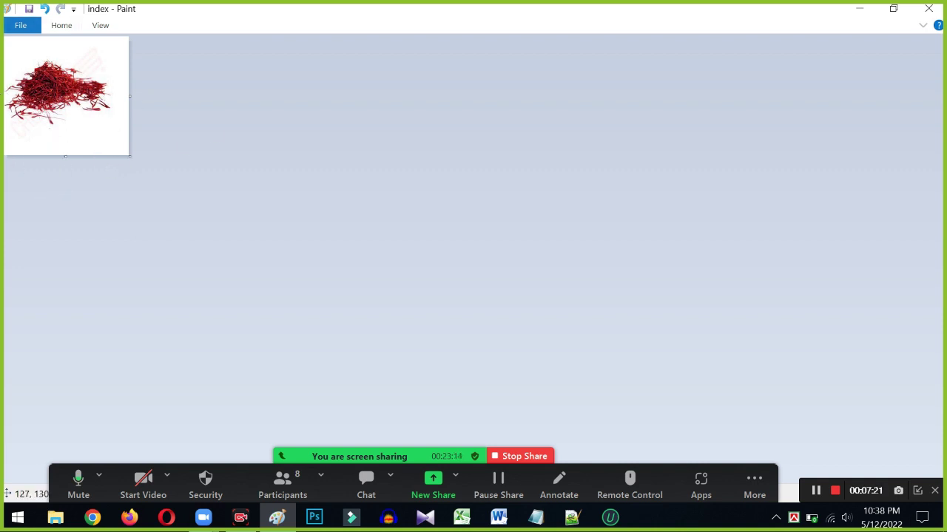
pyautogui.moveTo(129, 158)
pyautogui.mouseDown()
pyautogui.moveTo(208, 242)
pyautogui.moveTo(127, 145)
pyautogui.mouseUp()
# Circle the saffron pile with a freehand black outline and close the index image without saving
pyautogui.moveTo(18, 50)
pyautogui.mouseDown()
pyautogui.moveTo(93, 59)
pyautogui.moveTo(119, 91)
pyautogui.moveTo(117, 107)
pyautogui.moveTo(33, 130)
pyautogui.moveTo(9, 94)
pyautogui.moveTo(24, 51)
pyautogui.mouseUp()
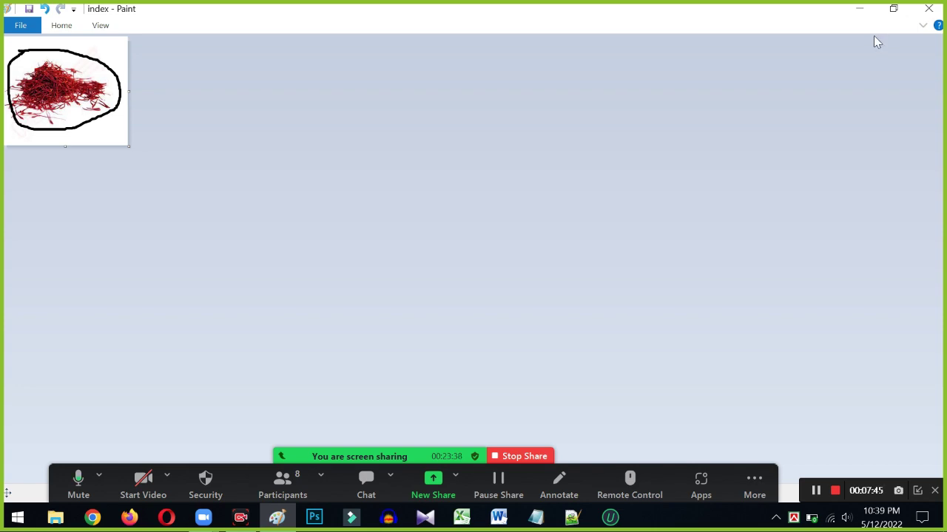
pyautogui.click(929, 9)
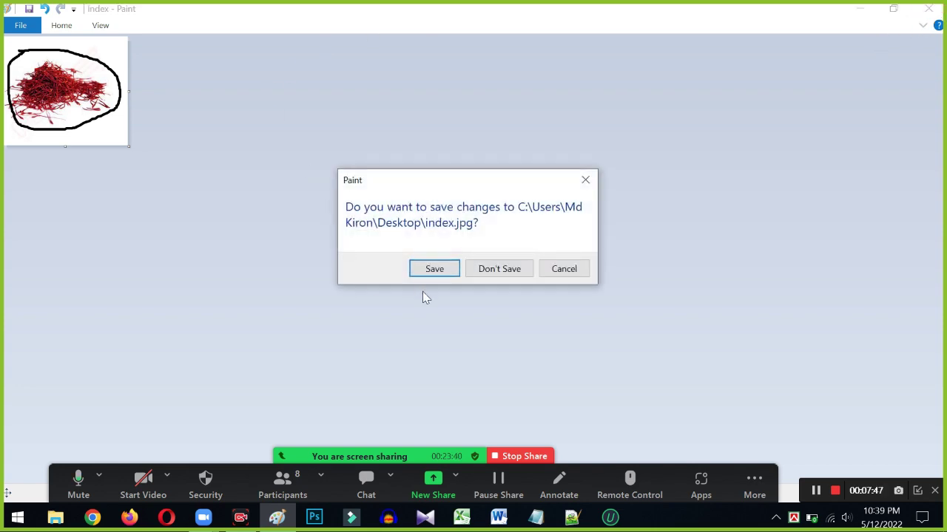
pyautogui.click(510, 274)
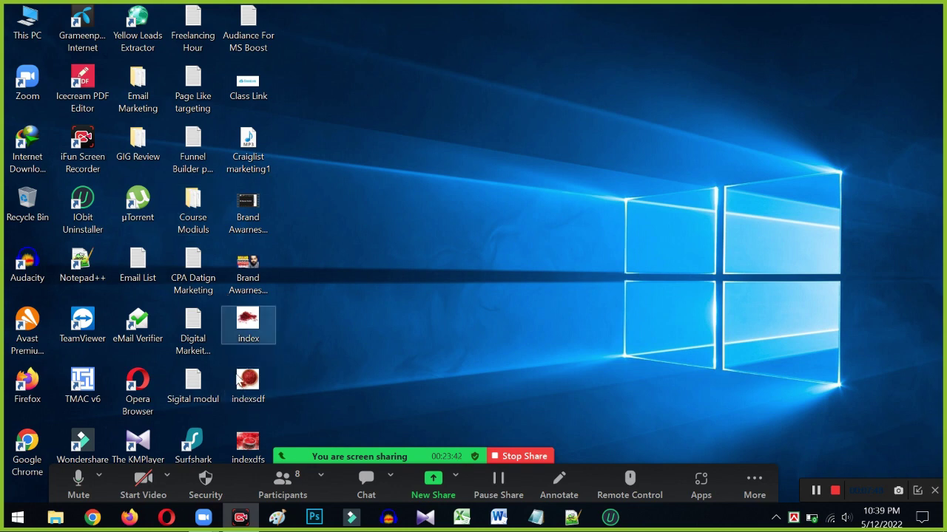
# View the indexsdf image in Paint, close it and open the indexdfs image
pyautogui.doubleClick(244, 381)
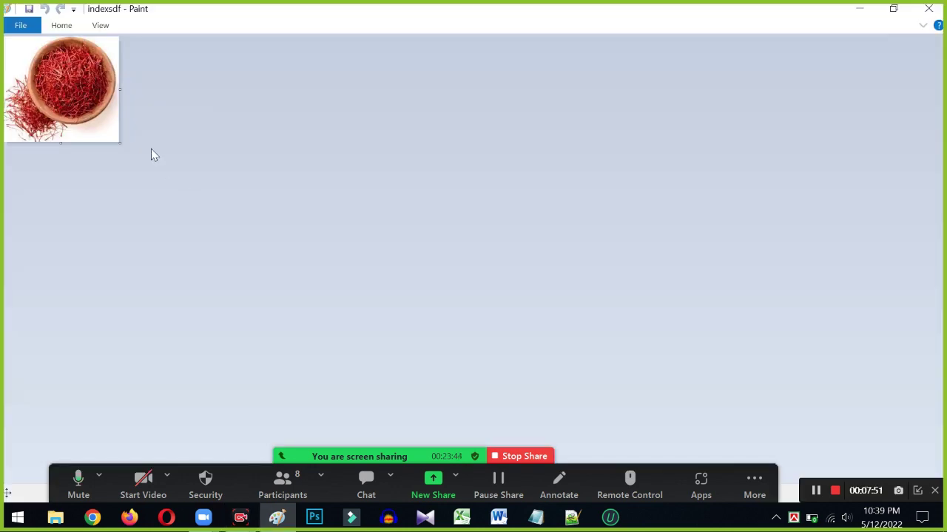
pyautogui.click(928, 9)
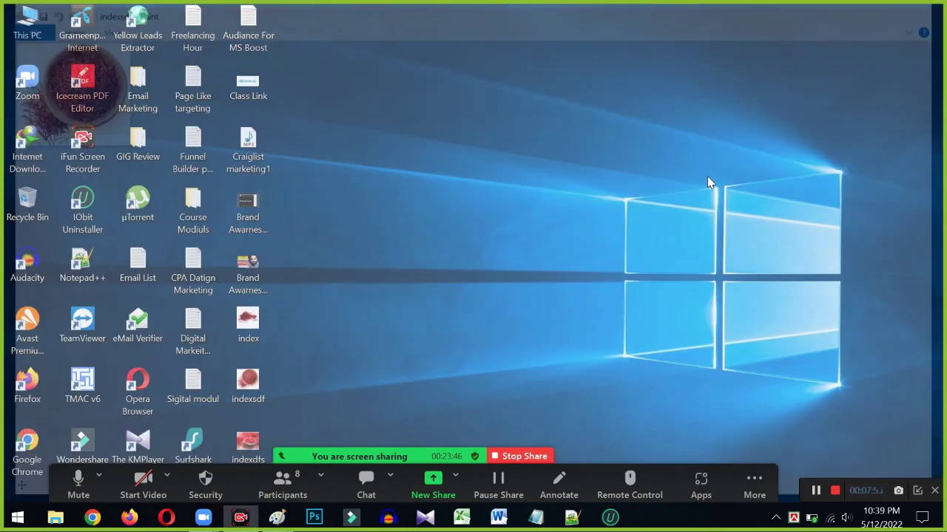
pyautogui.doubleClick(258, 435)
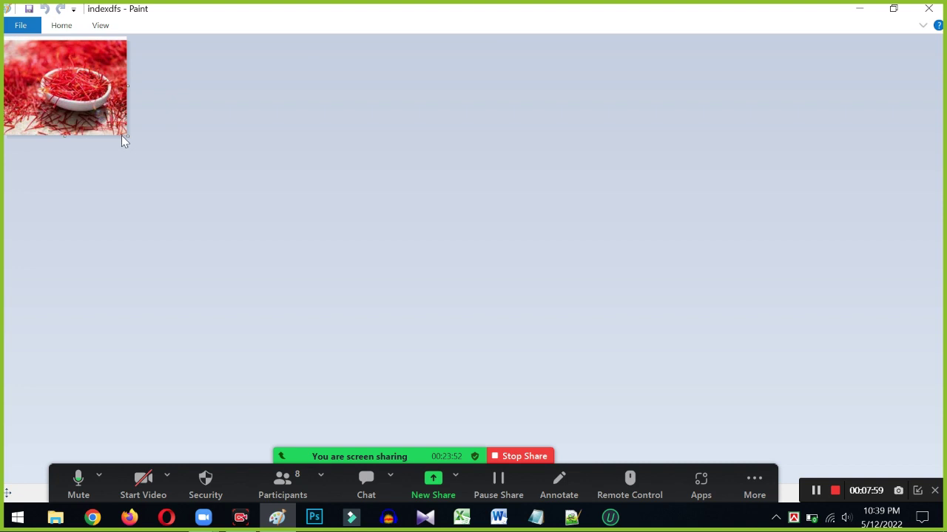
# Circle the bowl of saffron in indexdfs with a freehand black outline and close the image without saving
pyautogui.moveTo(127, 137)
pyautogui.mouseDown()
pyautogui.moveTo(182, 202)
pyautogui.moveTo(126, 136)
pyautogui.mouseUp()
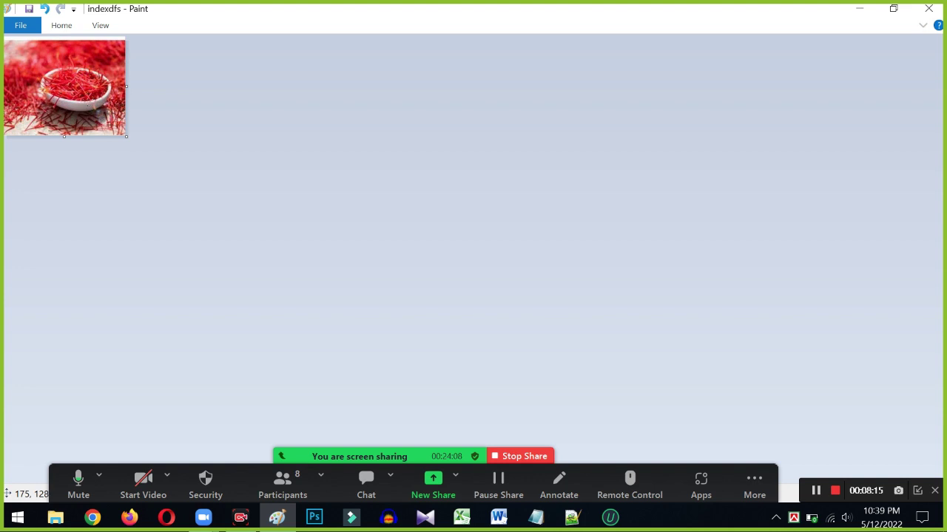
pyautogui.moveTo(72, 55)
pyautogui.mouseDown()
pyautogui.moveTo(31, 70)
pyautogui.moveTo(29, 97)
pyautogui.moveTo(43, 119)
pyautogui.moveTo(79, 127)
pyautogui.moveTo(126, 102)
pyautogui.moveTo(115, 75)
pyautogui.moveTo(80, 56)
pyautogui.mouseUp()
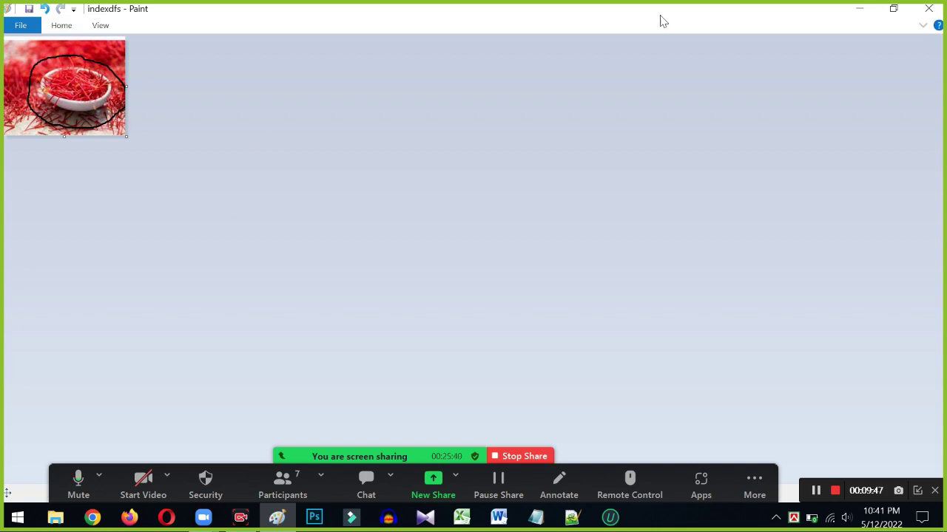
pyautogui.click(929, 8)
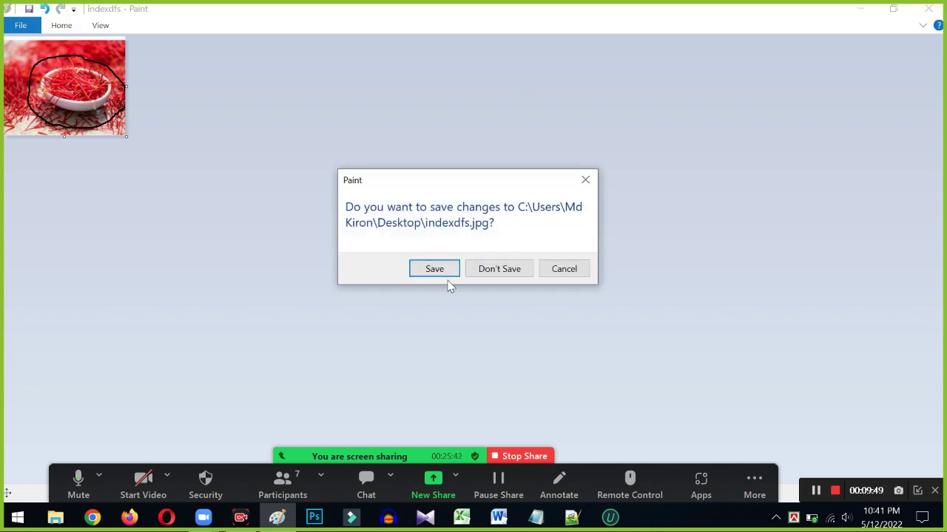
pyautogui.click(498, 269)
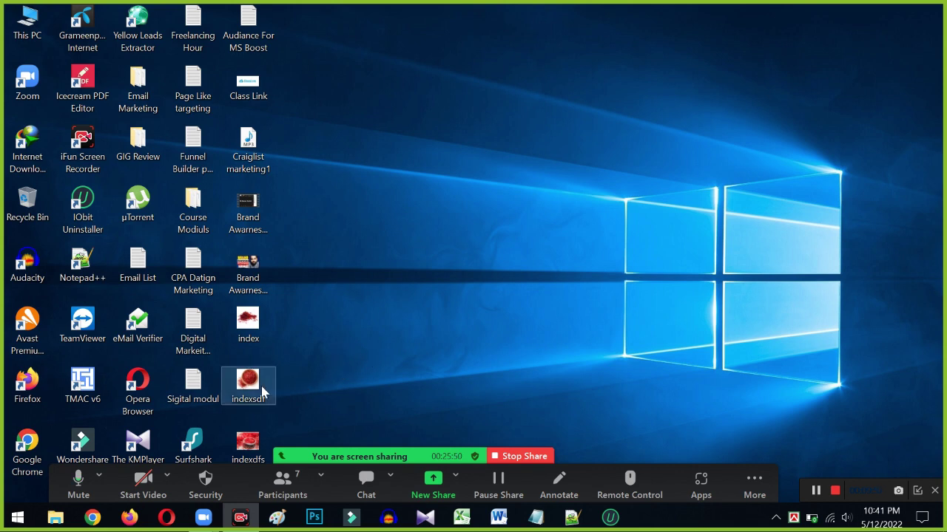
# Open the Audiance For MS Boost text file and highlight its whole list of targeting interests for review
pyautogui.click(235, 442)
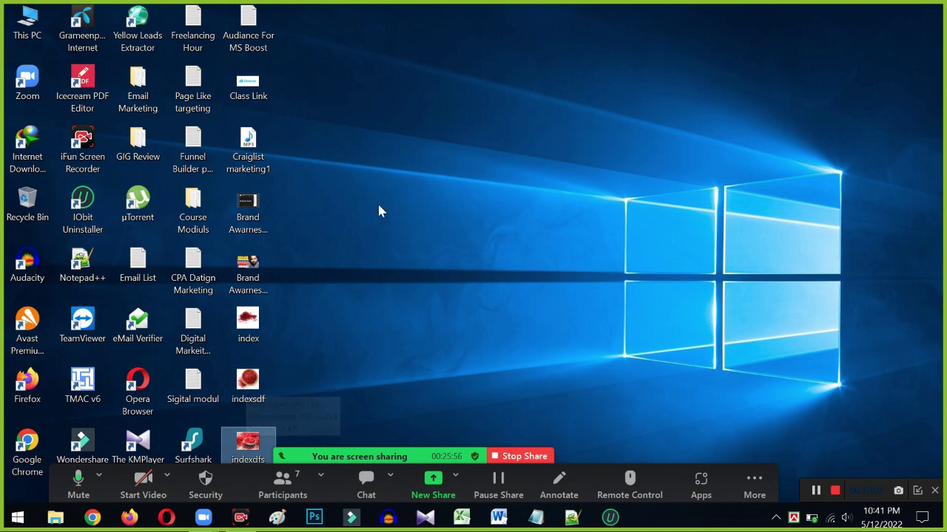
pyautogui.rightClick(388, 176)
pyautogui.doubleClick(250, 36)
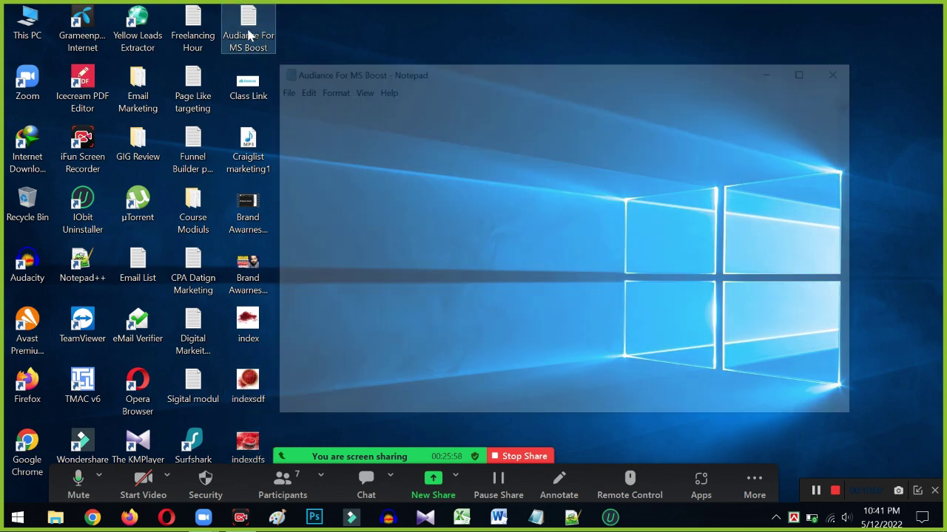
pyautogui.moveTo(382, 323); pyautogui.dragTo(273, 100)
pyautogui.click(274, 101)
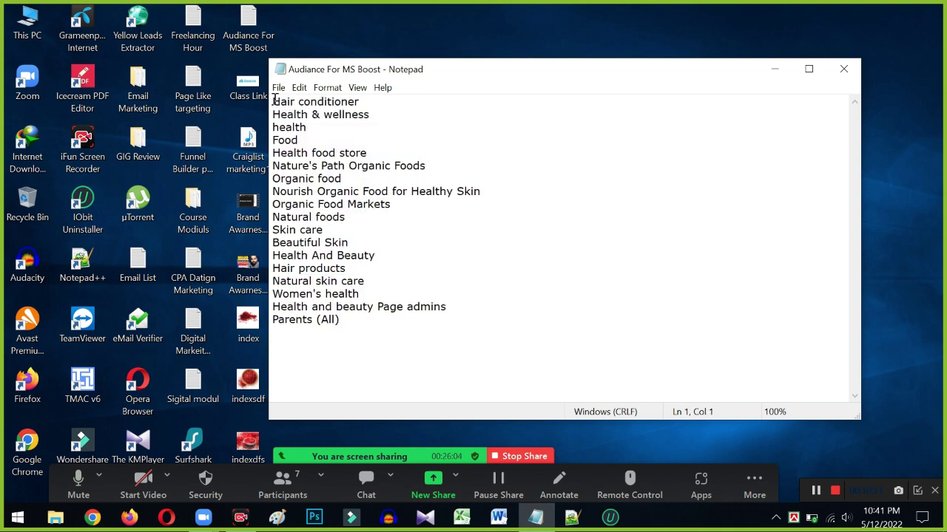
pyautogui.moveTo(276, 101); pyautogui.dragTo(417, 338)
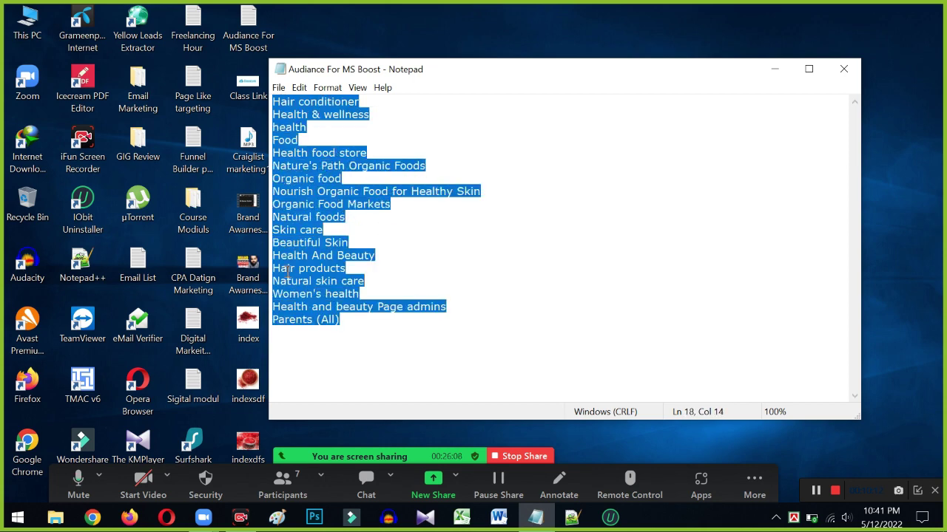
pyautogui.click(790, 74)
# Switch to Firefox, load Facebook from the Advertising bookmarks and add a second blank tab
pyautogui.click(130, 519)
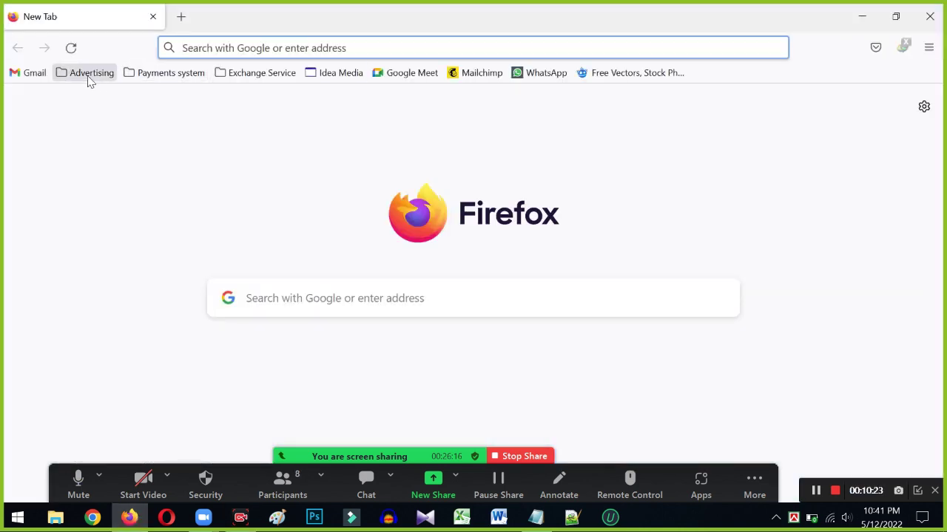
pyautogui.click(87, 77)
pyautogui.click(91, 101)
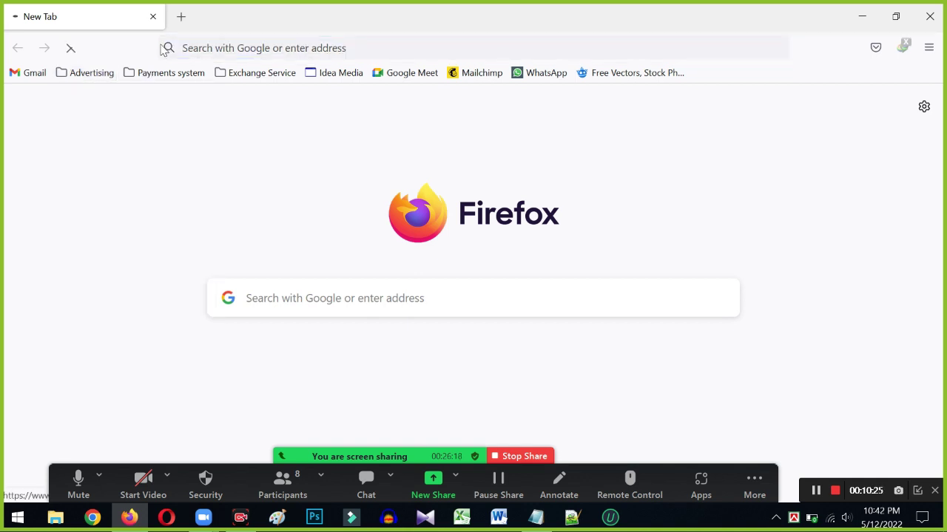
pyautogui.click(183, 19)
pyautogui.click(108, 19)
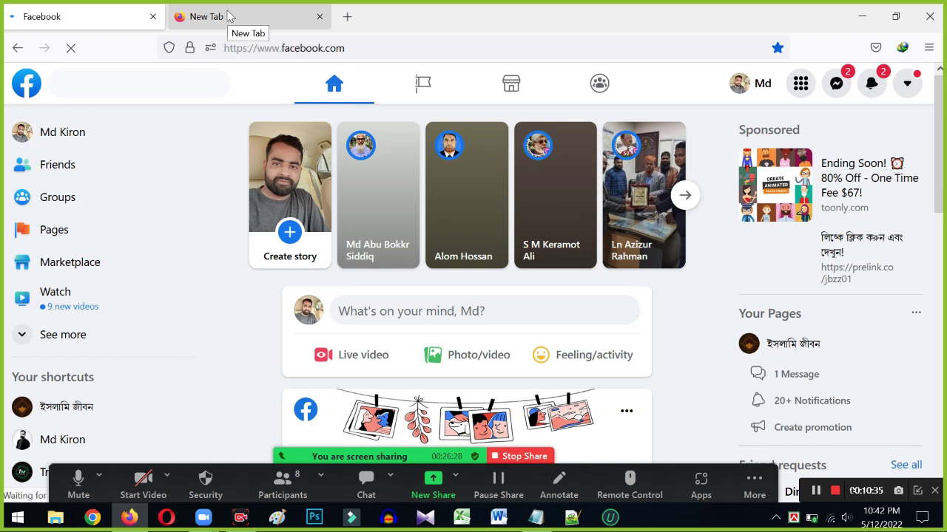
# Go from Facebook to Meta Business Manager and open the campaign list in Ads Manager
pyautogui.click(917, 93)
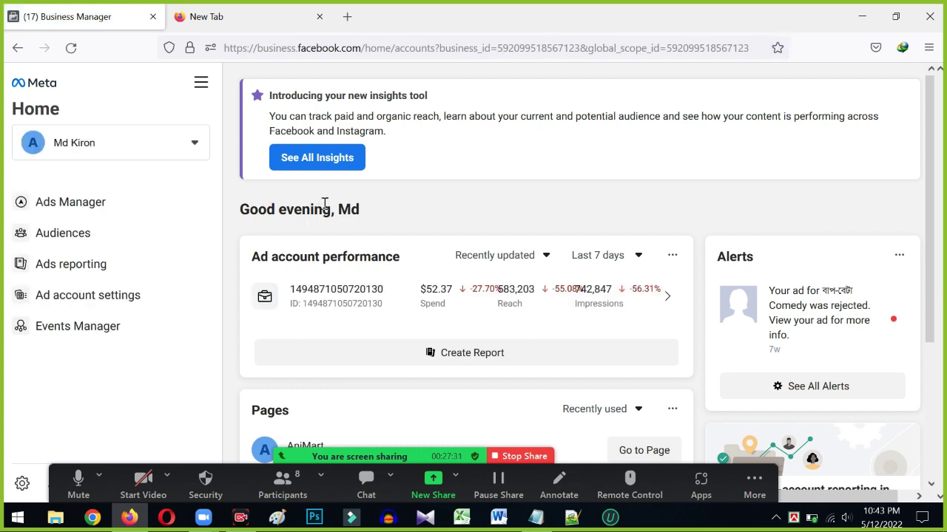
pyautogui.click(201, 83)
pyautogui.click(277, 149)
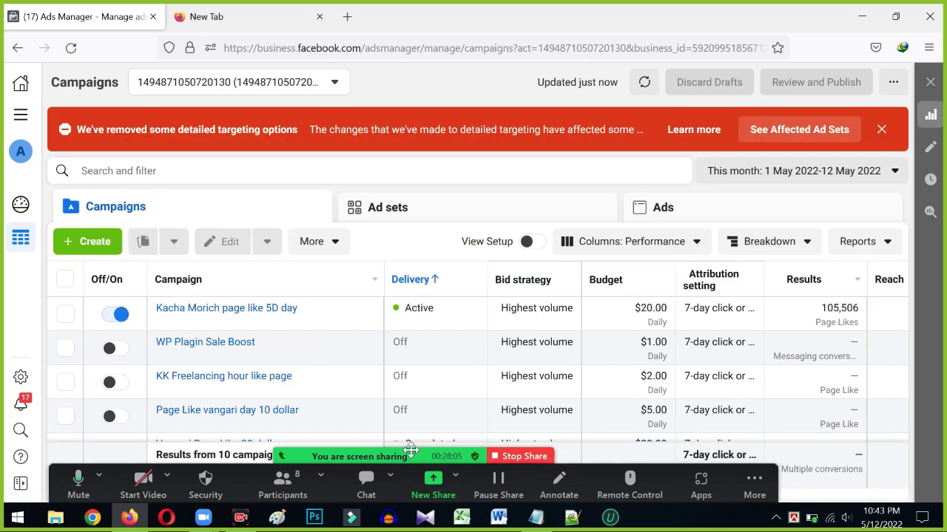
# Move the Zoom controls off the table and examine the Kacha Morich page like 5D day campaign's results, cost, spend and end date
pyautogui.moveTo(416, 486); pyautogui.dragTo(426, 49)
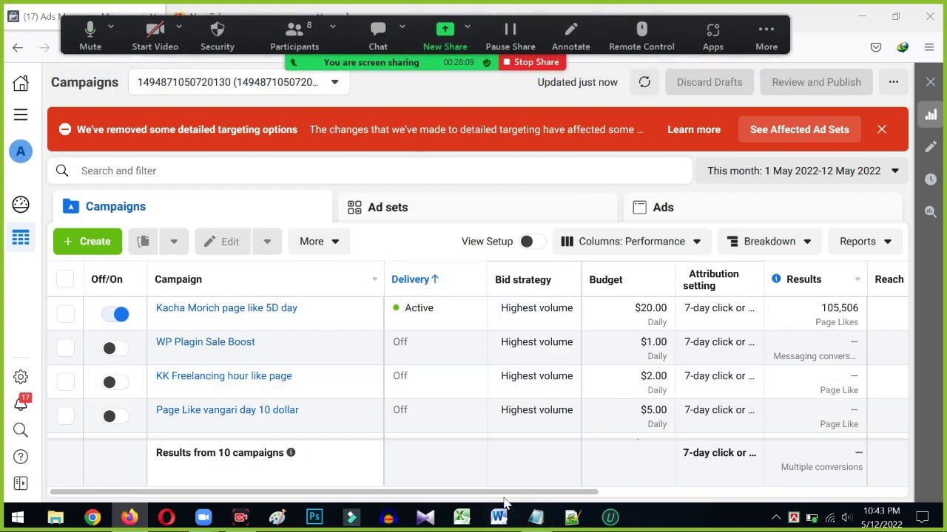
pyautogui.moveTo(500, 496); pyautogui.dragTo(608, 494)
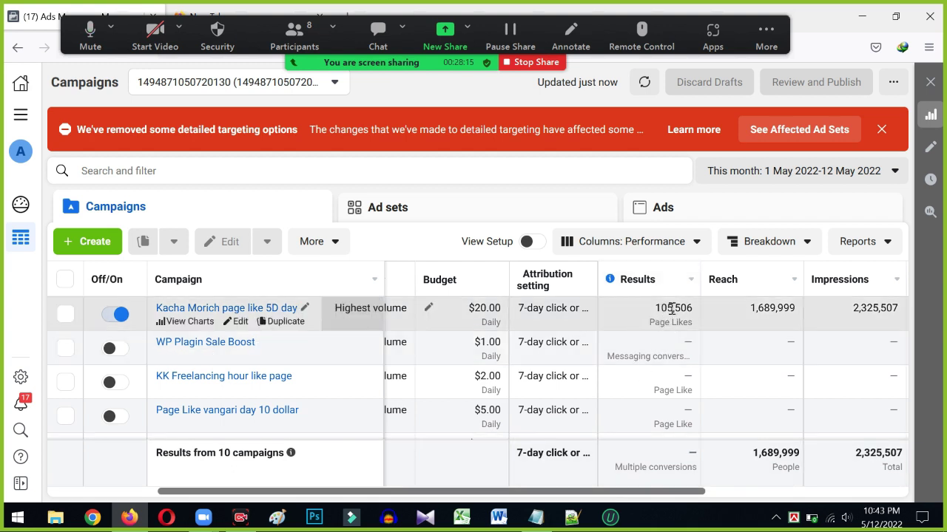
pyautogui.moveTo(628, 495); pyautogui.dragTo(835, 477)
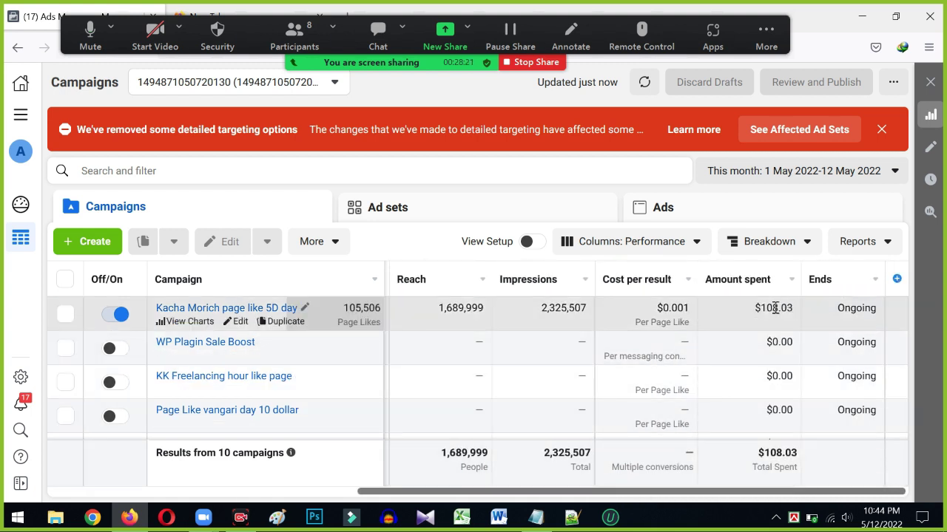
pyautogui.tripleClick(846, 310)
pyautogui.click(855, 323)
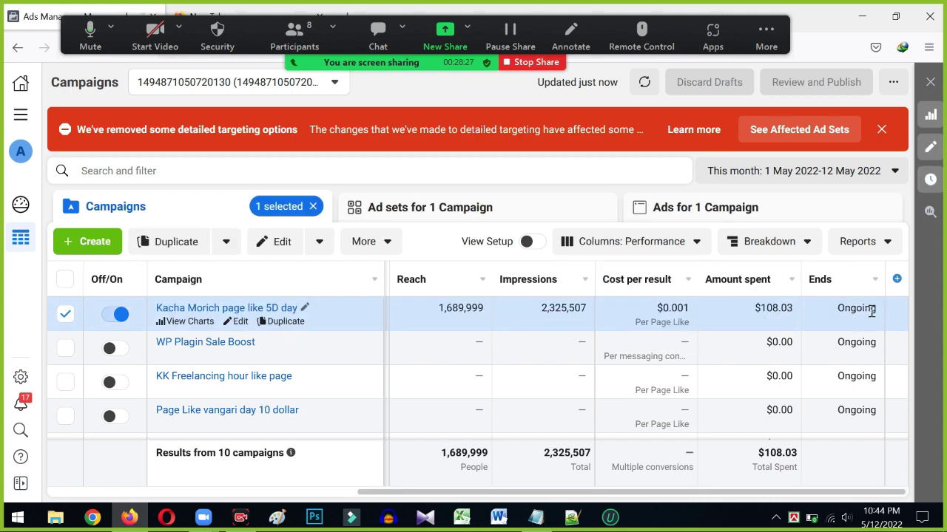
pyautogui.moveTo(876, 309); pyautogui.dragTo(847, 309)
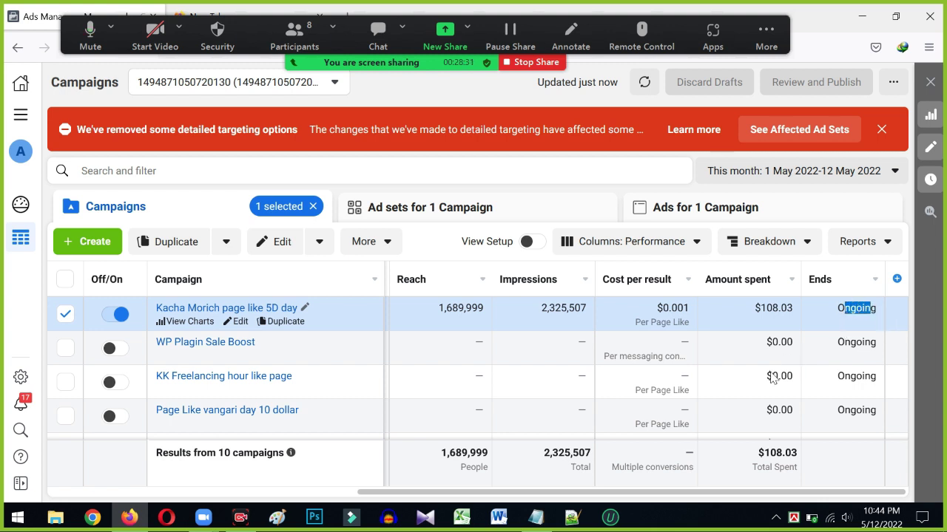
pyautogui.moveTo(618, 491); pyautogui.dragTo(294, 482)
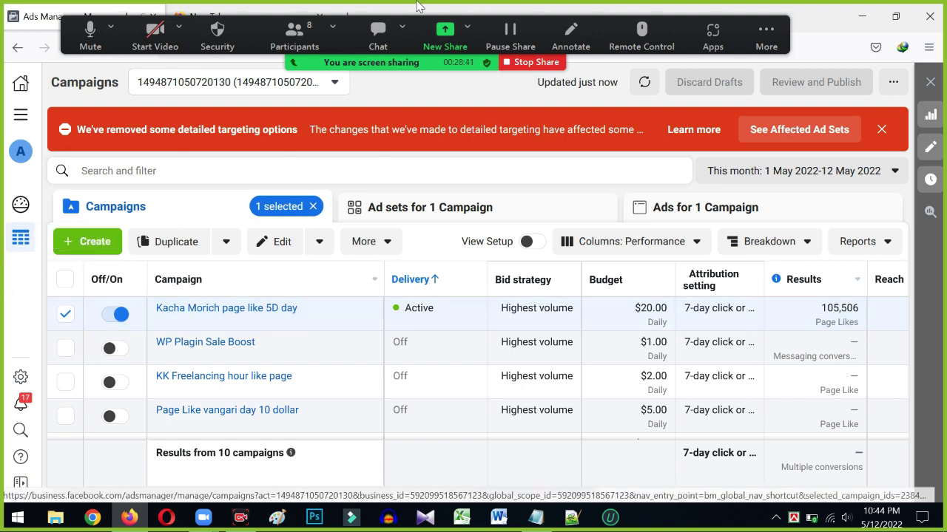
# Move the Zoom controls off the browser's address bar and create a new campaign with the Messages objective
pyautogui.moveTo(355, 33); pyautogui.dragTo(358, 475)
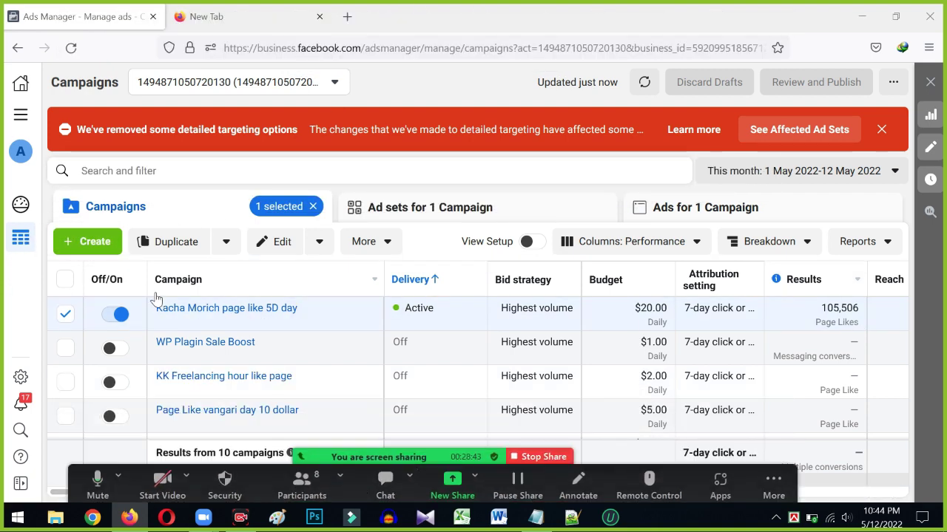
pyautogui.click(73, 240)
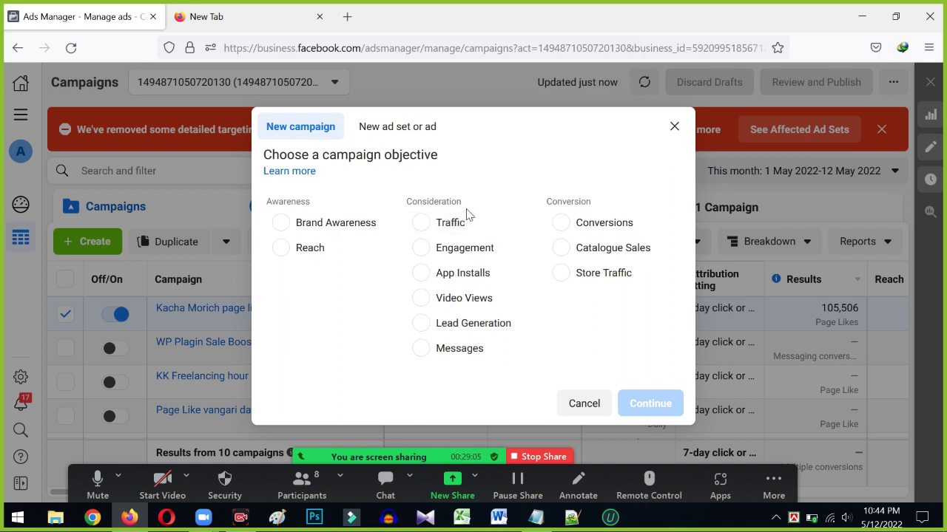
pyautogui.moveTo(493, 257)
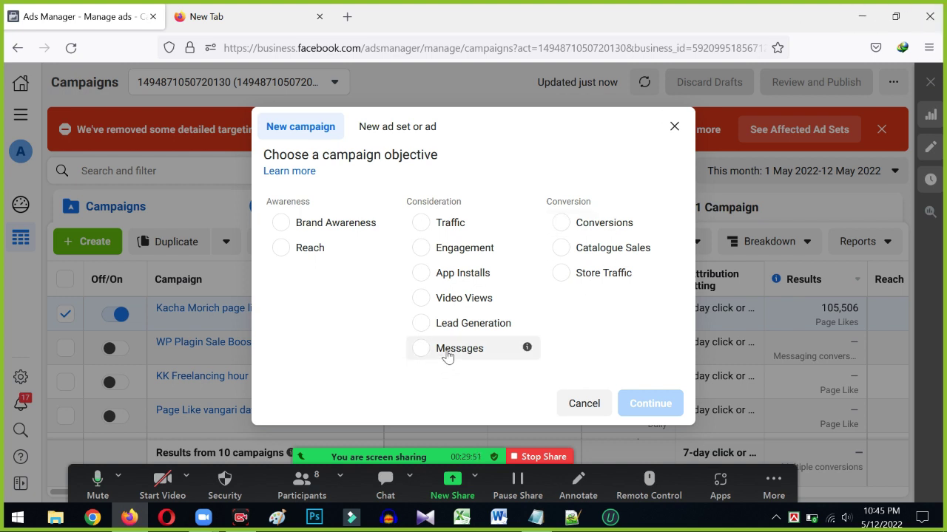
pyautogui.click(420, 349)
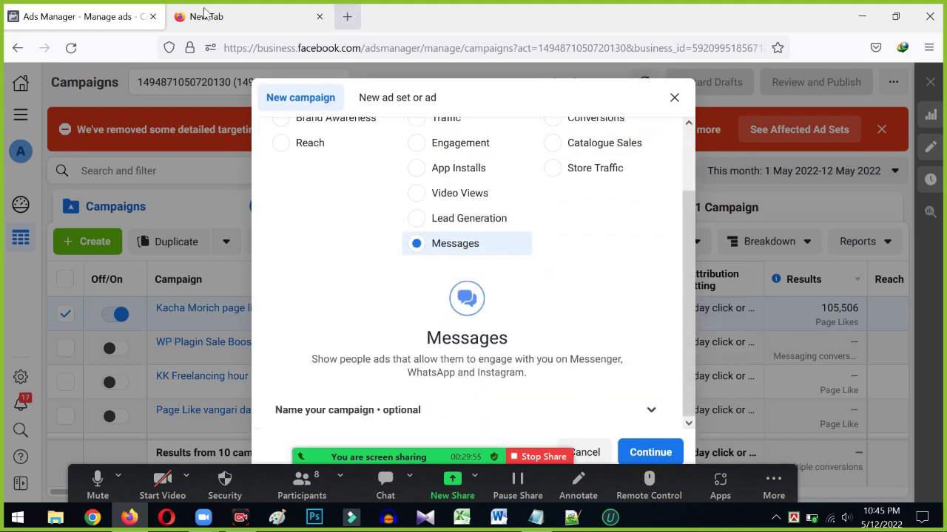
pyautogui.scroll(2, 321, 243)
pyautogui.scroll(-2, 513, 267)
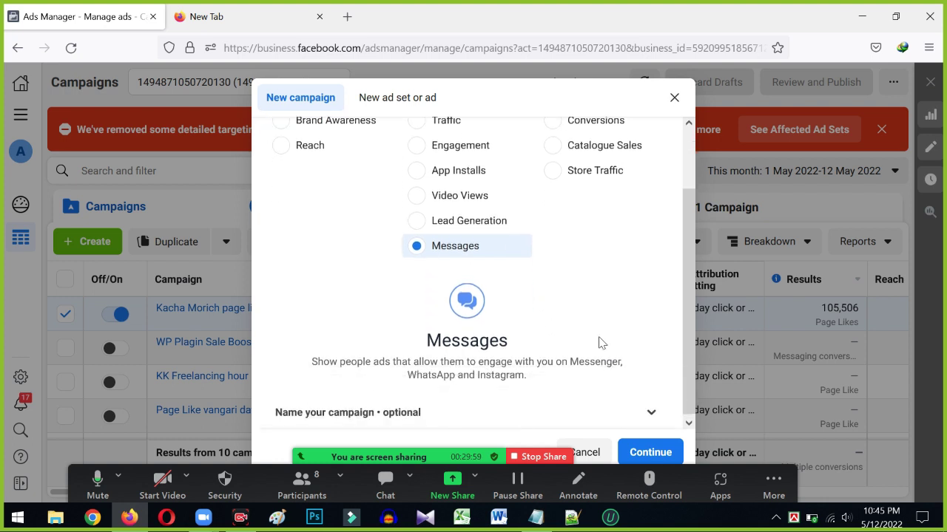
pyautogui.click(646, 457)
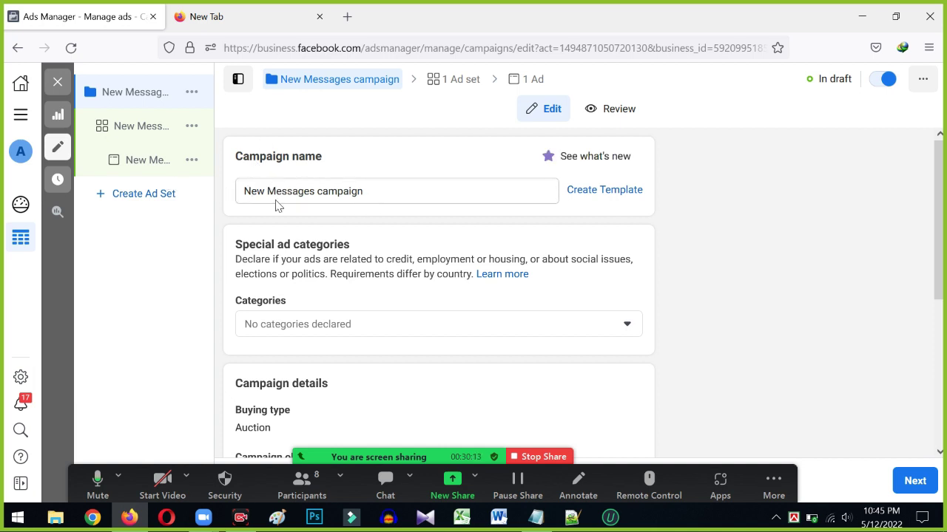
# Rename the new campaign as Demo Campaign and copy that name
pyautogui.moveTo(376, 197); pyautogui.dragTo(188, 190)
pyautogui.press('BackSpace')
pyautogui.write('Dema')
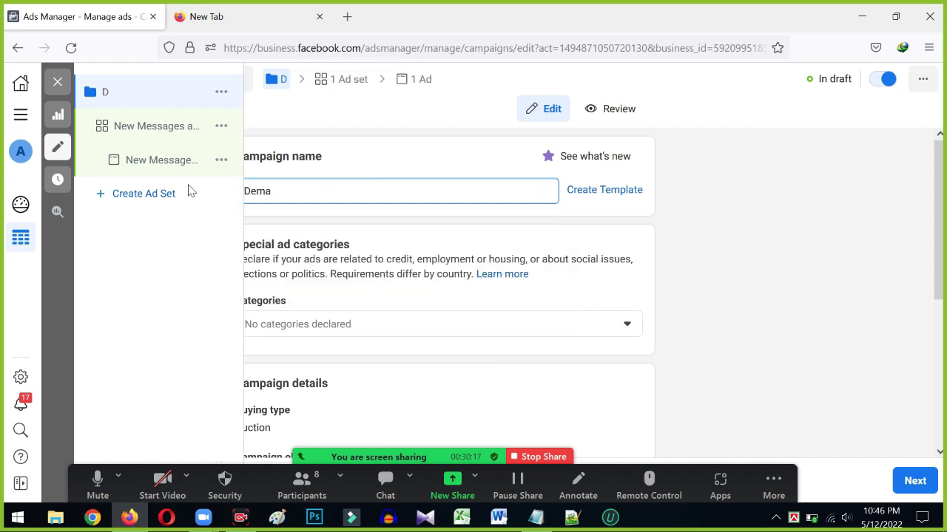
pyautogui.press('BackSpace')
pyautogui.write('o Ca')
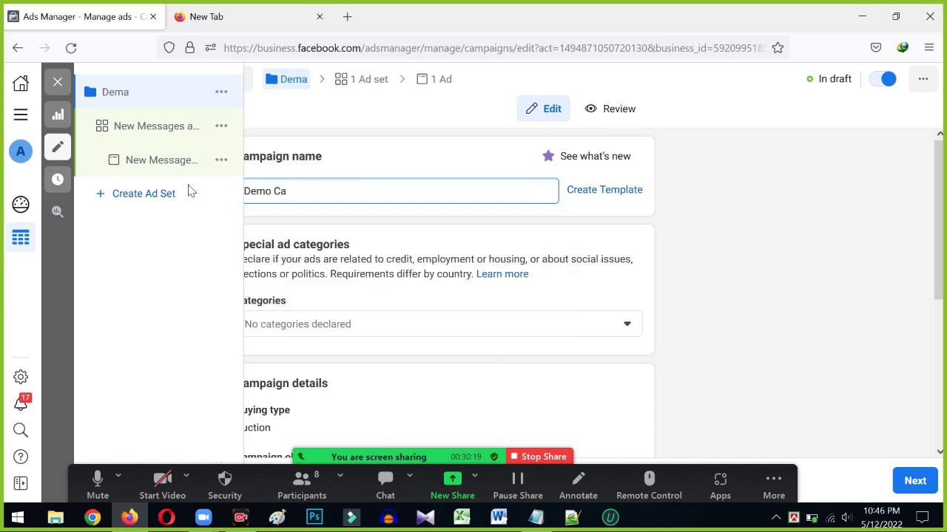
pyautogui.write('mpaign')
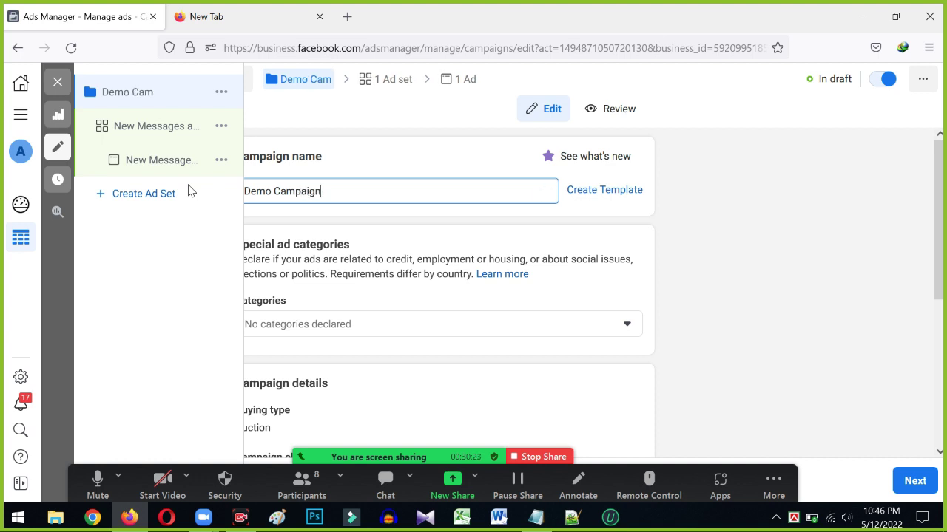
pyautogui.moveTo(329, 190); pyautogui.dragTo(240, 190)
pyautogui.hotkey('ctrl', 'c')
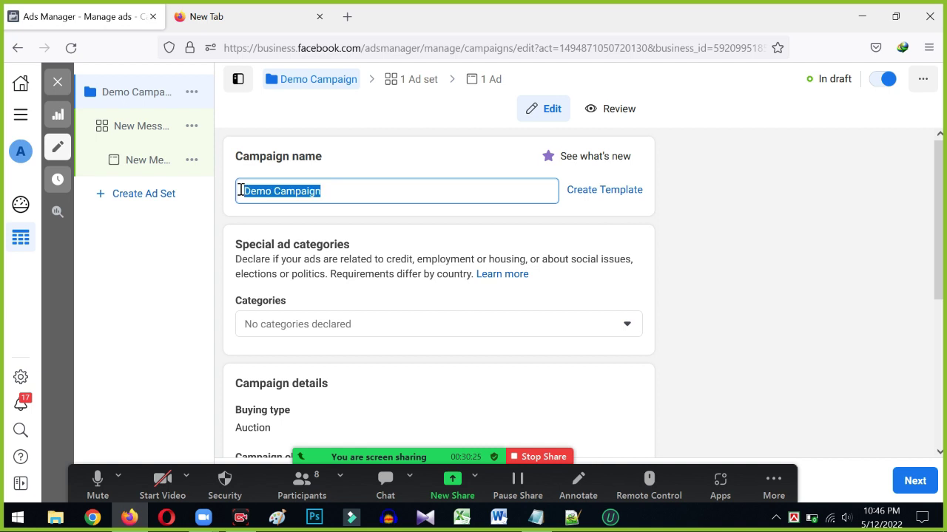
# Turn on Campaign budget optimisation and dismiss the notice about changed bid strategy options
pyautogui.scroll(-3, 314, 252)
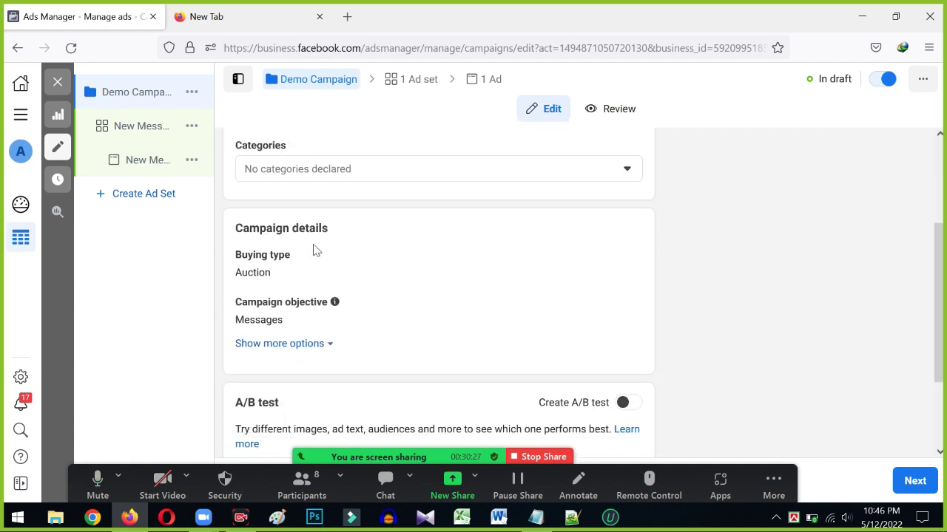
pyautogui.scroll(-1, 313, 252)
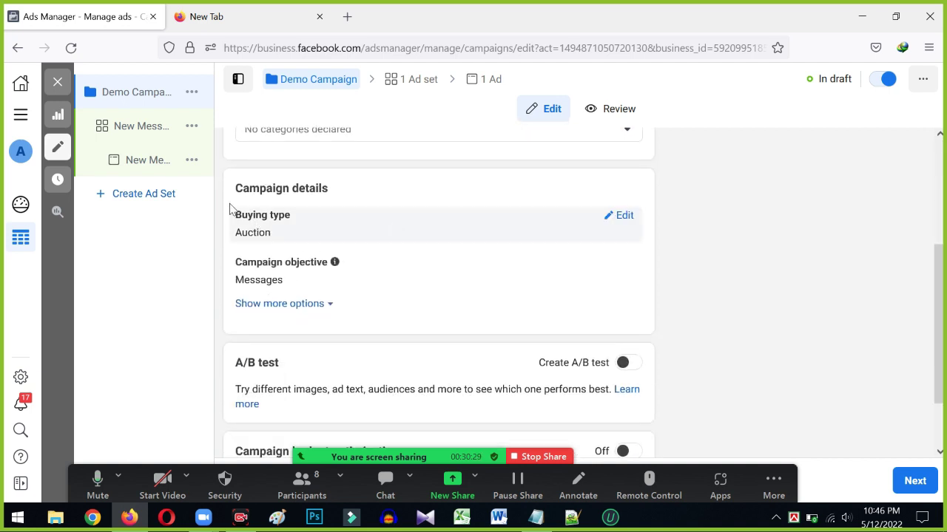
pyautogui.scroll(-2, 291, 247)
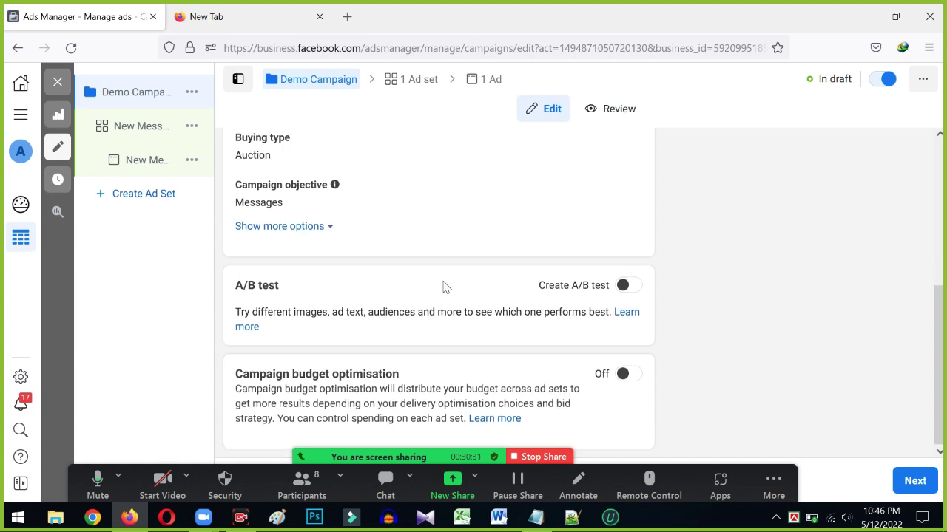
pyautogui.click(635, 379)
pyautogui.scroll(-3, 510, 345)
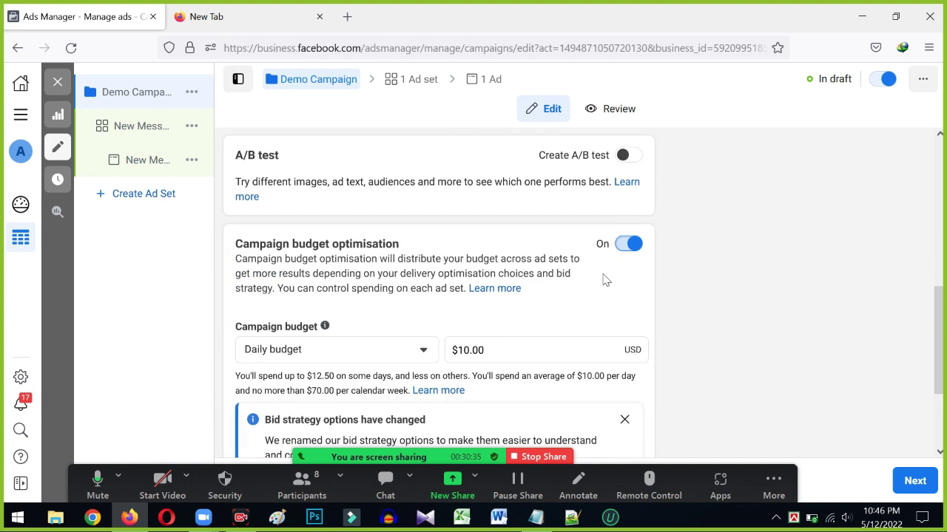
pyautogui.scroll(-1, 481, 277)
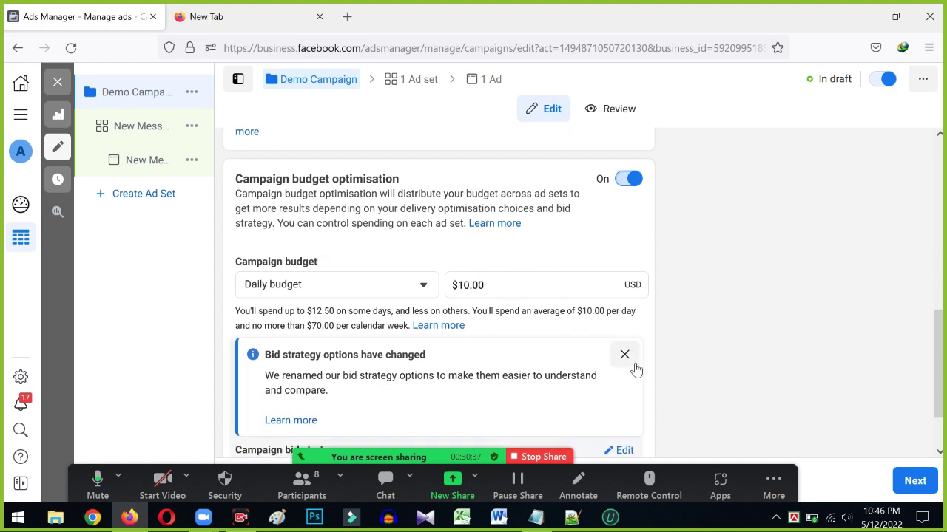
pyautogui.click(624, 355)
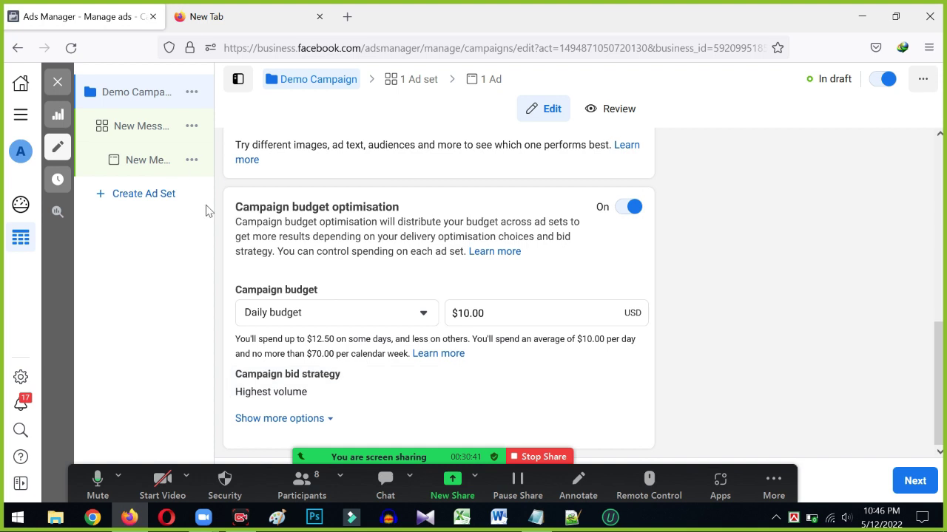
# Switch the campaign budget from daily to Lifetime budget and set the amount to $100
pyautogui.moveTo(206, 211)
pyautogui.moveTo(211, 299)
pyautogui.moveTo(326, 290)
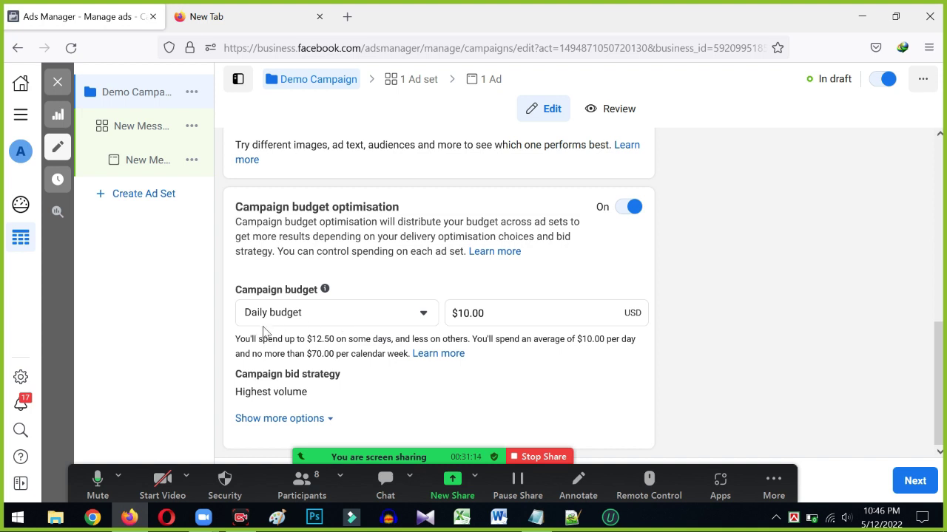
pyautogui.click(304, 313)
pyautogui.click(293, 373)
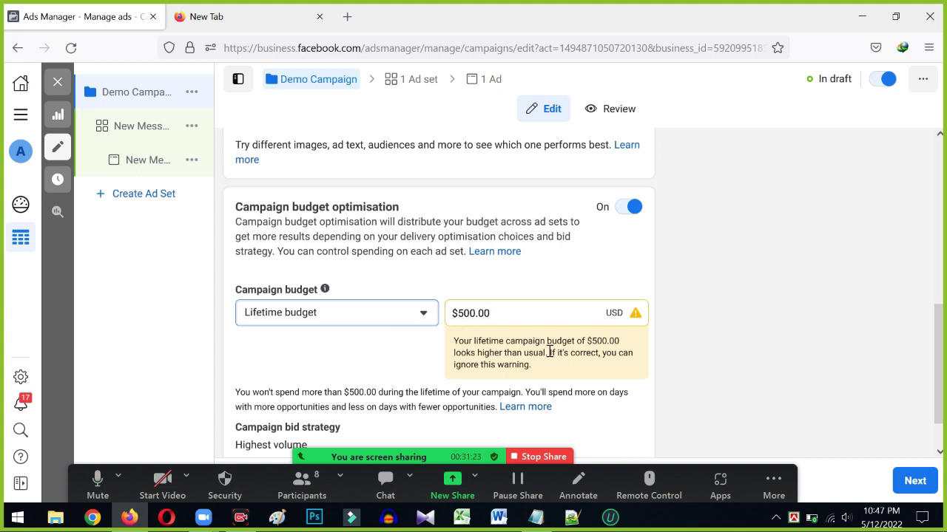
pyautogui.click(476, 309)
pyautogui.press('BackSpace')
pyautogui.press('BackSpace')
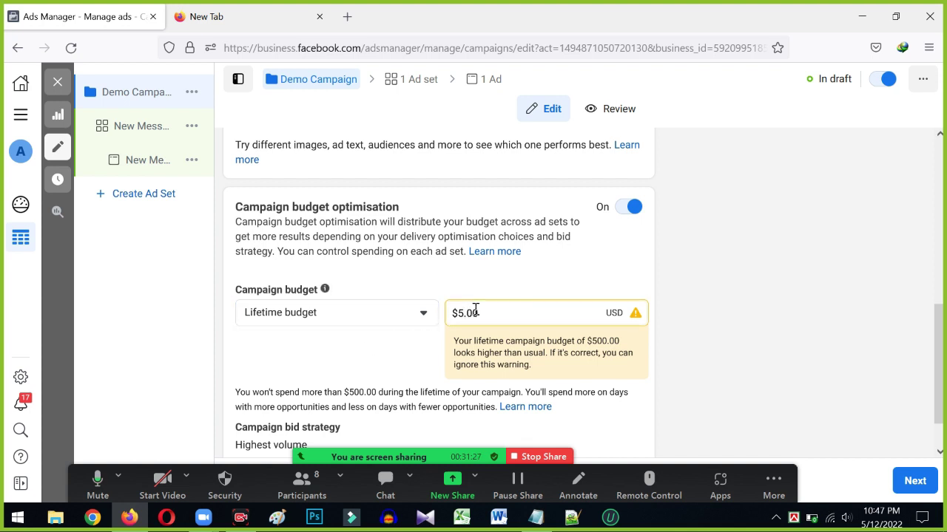
pyautogui.press('BackSpace')
pyautogui.write('100')
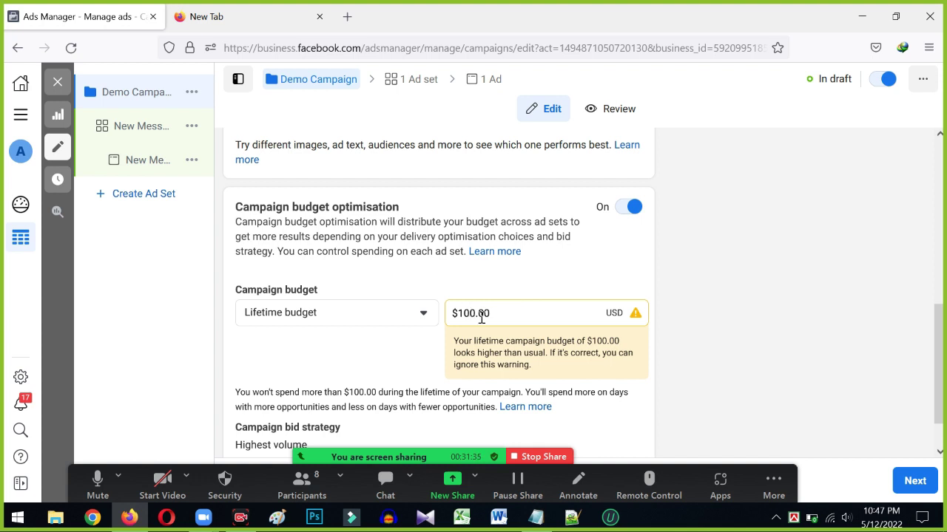
# Lower the campaign's lifetime budget to $50
pyautogui.press('BackSpace')
pyautogui.press('BackSpace')
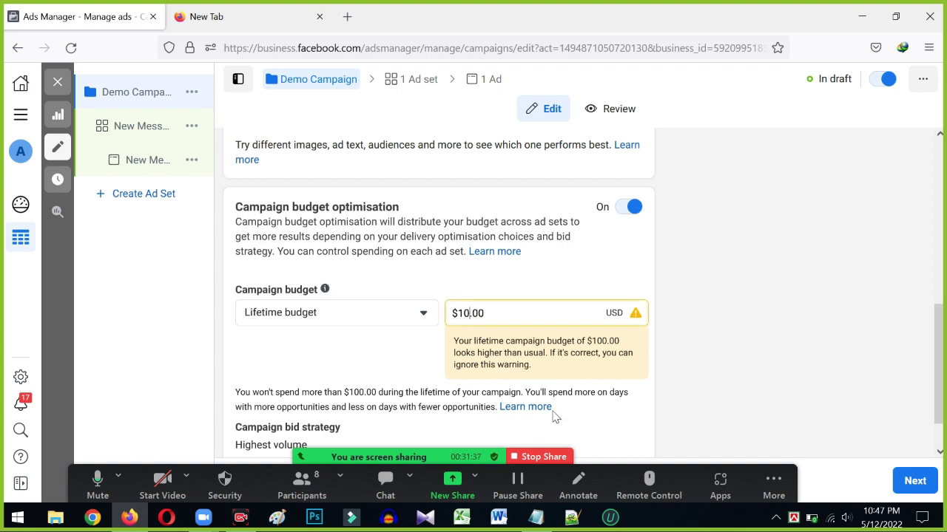
pyautogui.press('BackSpace')
pyautogui.write('50')
pyautogui.click(427, 355)
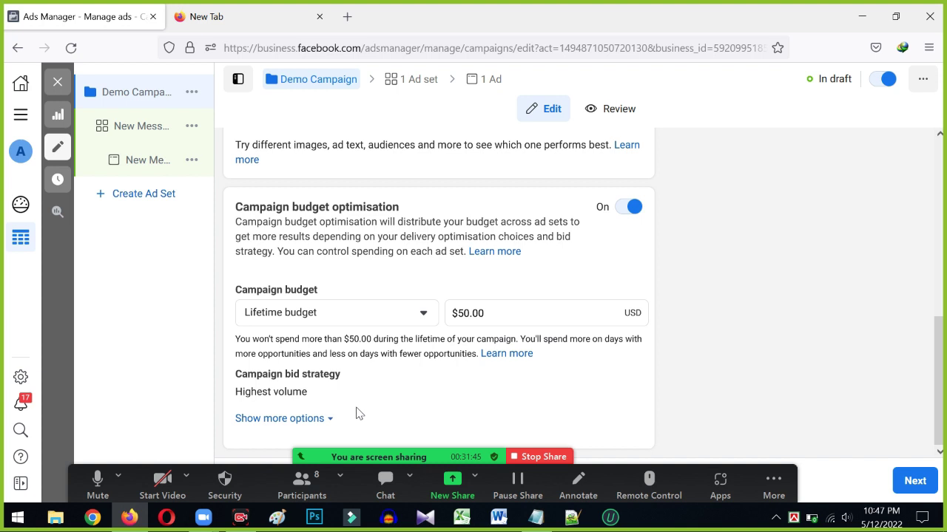
# Move the Zoom controls aside, continue to the ad set settings and name the ad set Demo Campaign using the copied name
pyautogui.moveTo(609, 468); pyautogui.dragTo(624, 321)
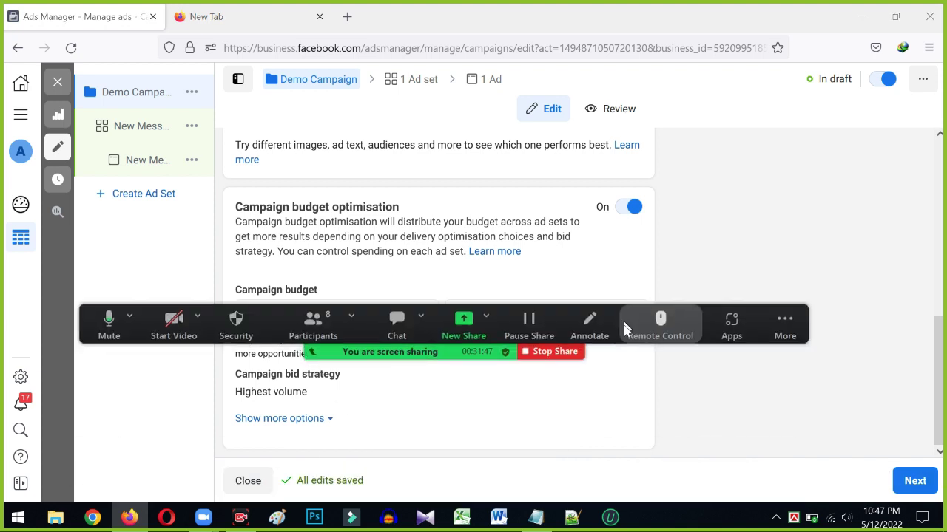
pyautogui.click(917, 482)
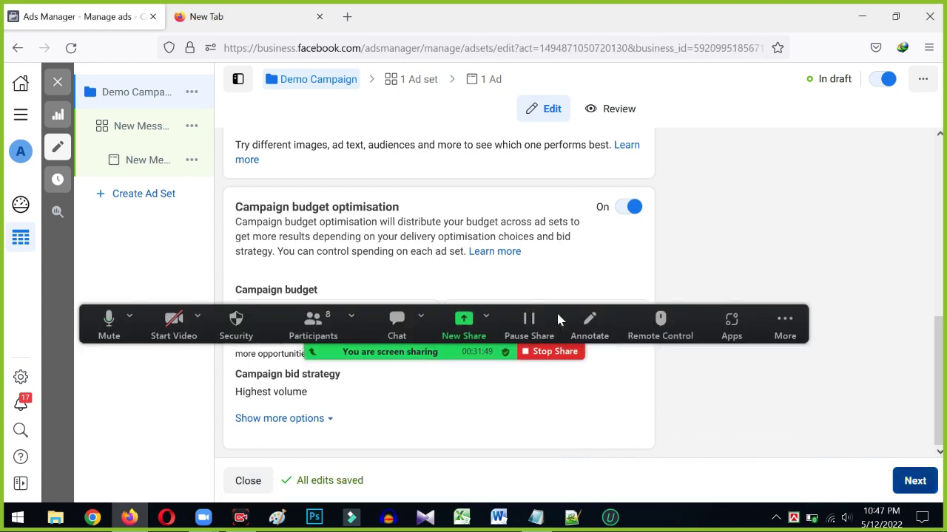
pyautogui.moveTo(617, 318); pyautogui.dragTo(645, 460)
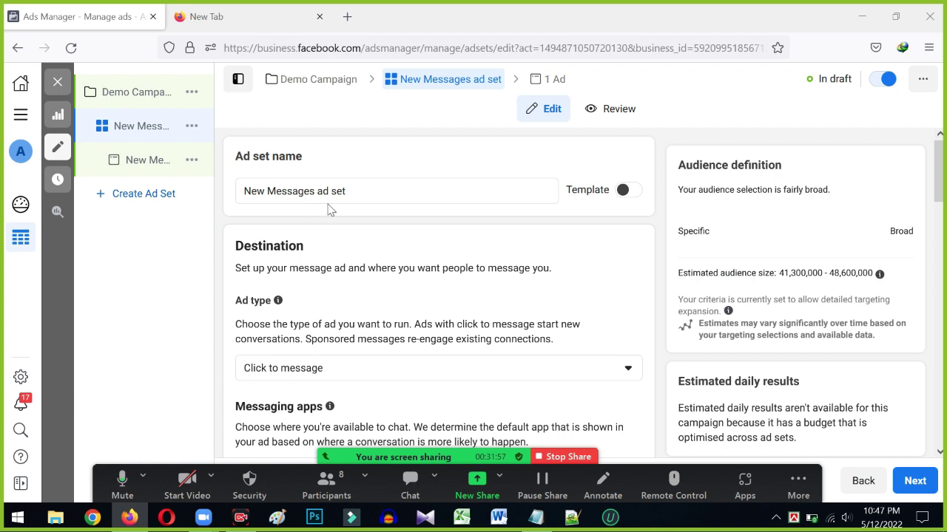
pyautogui.tripleClick(372, 189)
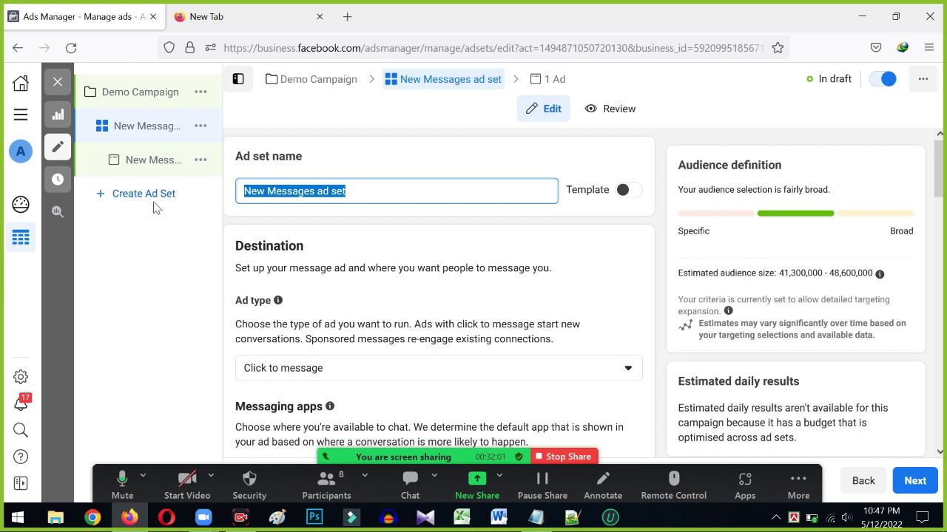
pyautogui.hotkey('ctrl', 'v')
# Examine the ad set's Destination section, including the ad type, messaging apps and Facebook Page choices
pyautogui.scroll(-3, 363, 273)
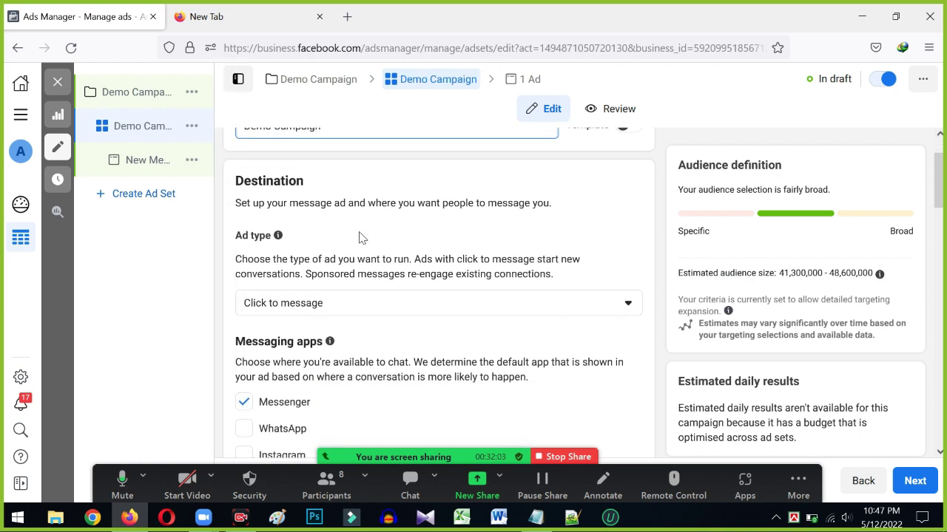
pyautogui.scroll(1, 340, 255)
pyautogui.scroll(-1, 333, 309)
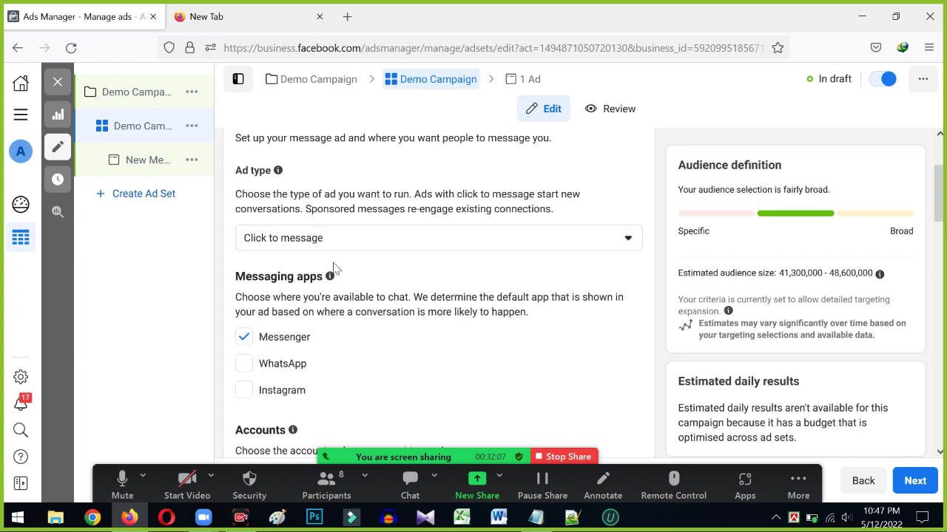
pyautogui.scroll(2, 303, 251)
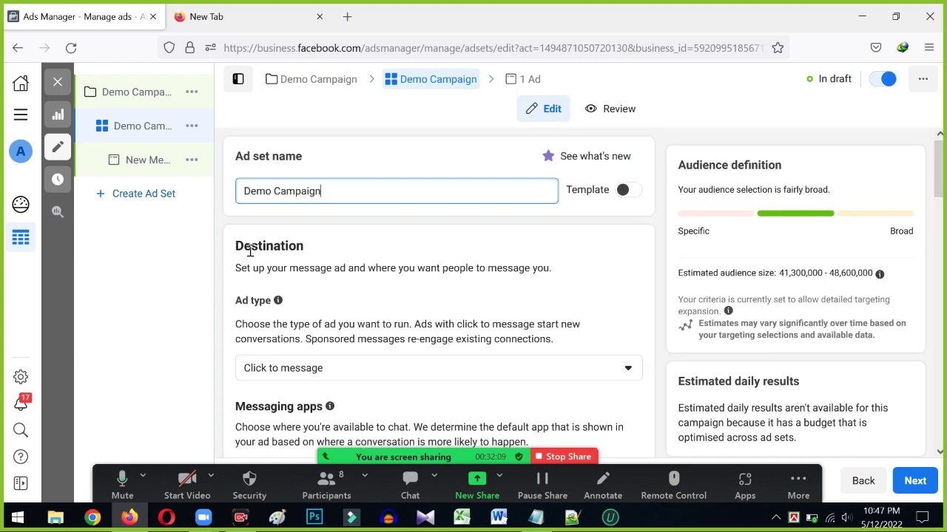
pyautogui.scroll(-1, 306, 317)
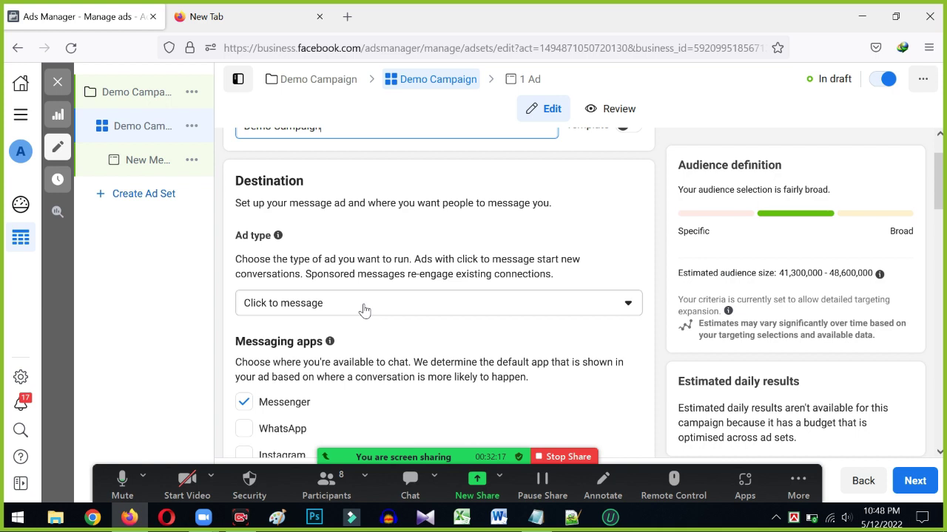
pyautogui.scroll(-3, 348, 333)
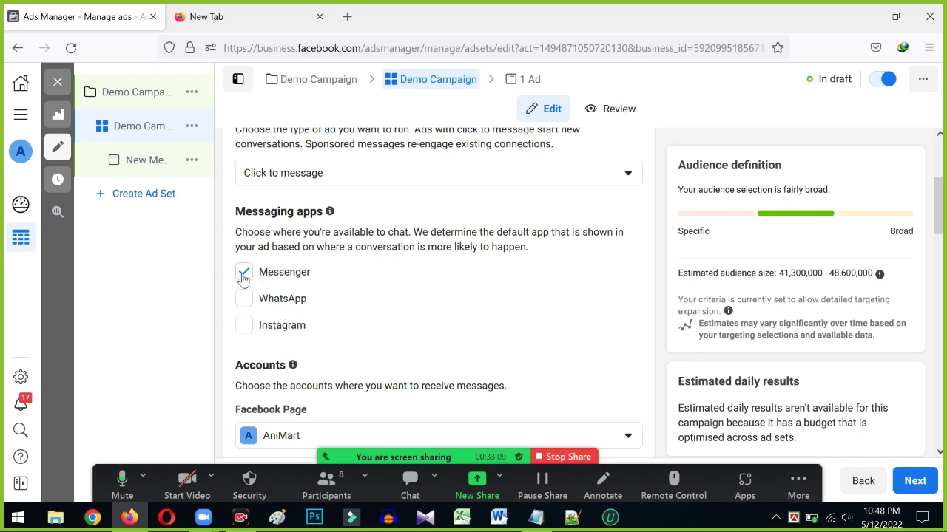
# Try adding Instagram and WhatsApp as messaging apps, and deselect both again to keep only Messenger
pyautogui.click(244, 327)
pyautogui.click(242, 328)
pyautogui.click(244, 327)
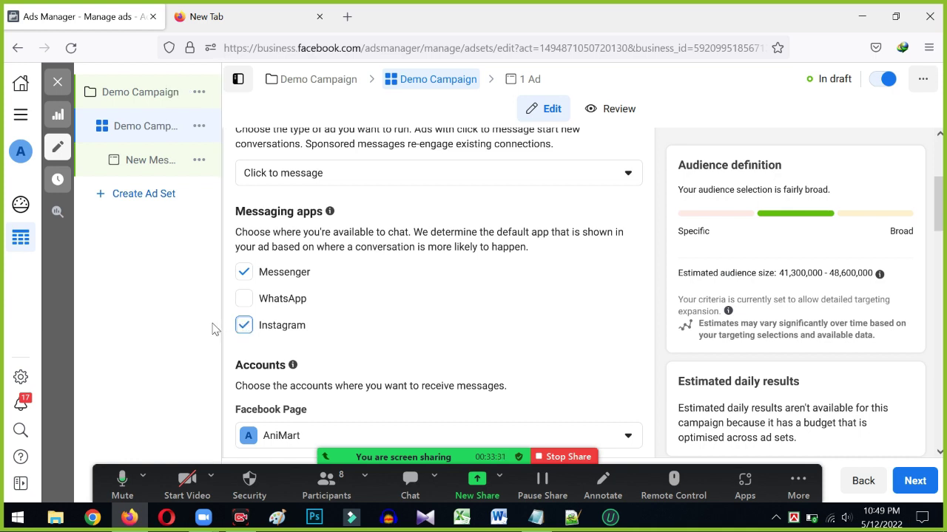
pyautogui.moveTo(211, 327)
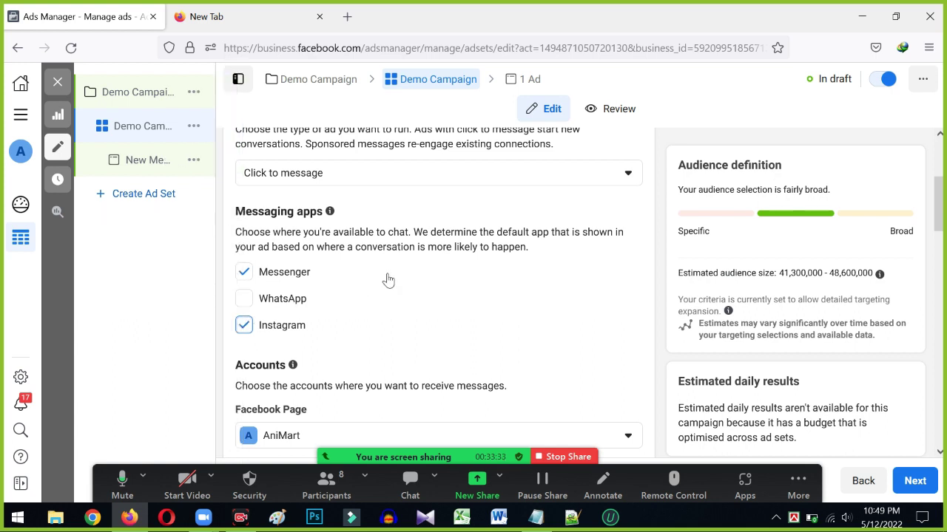
pyautogui.click(242, 300)
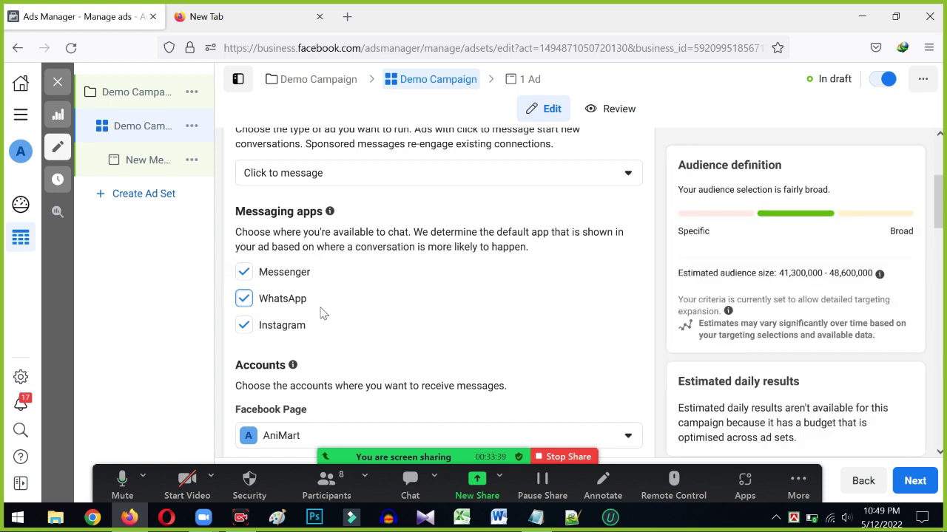
pyautogui.click(243, 299)
pyautogui.click(243, 298)
pyautogui.click(243, 299)
pyautogui.click(245, 329)
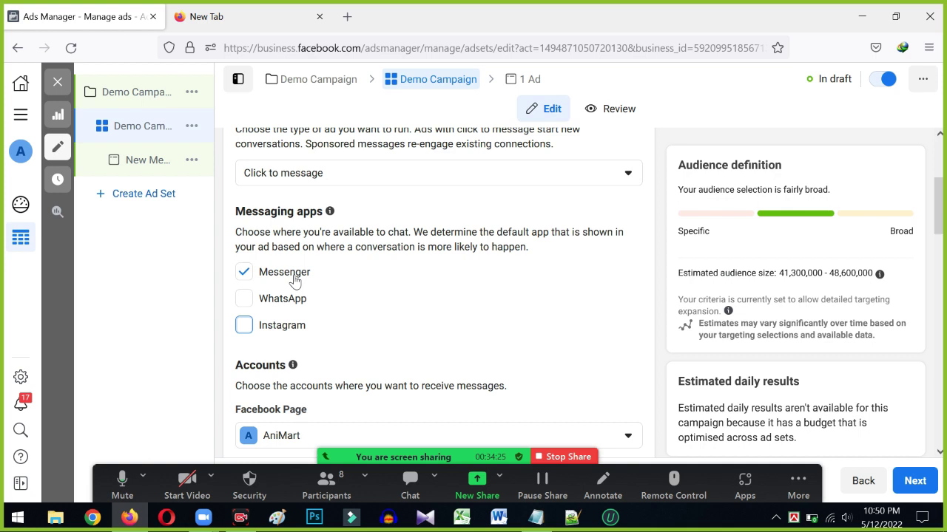
# Choose ভেষজ বাড়ি as the Facebook Page that receives the ad set's messages
pyautogui.scroll(-3, 300, 274)
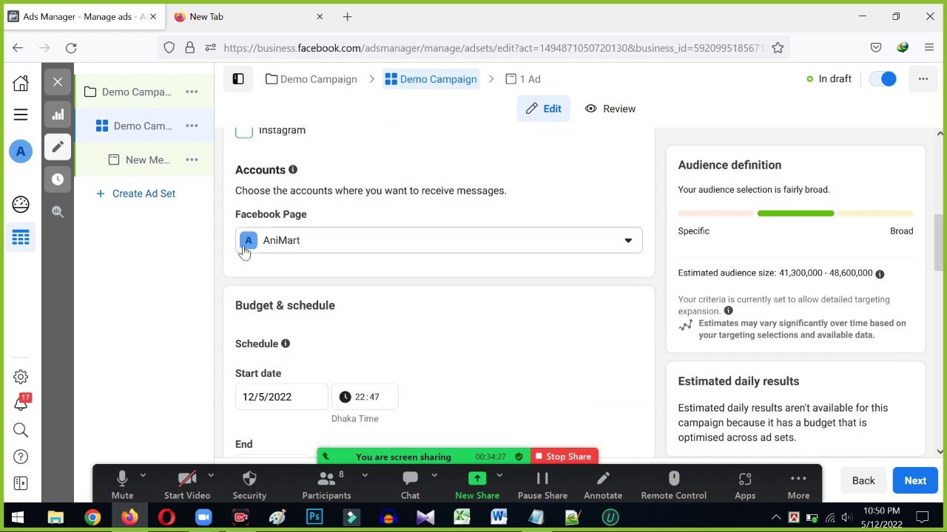
pyautogui.click(288, 247)
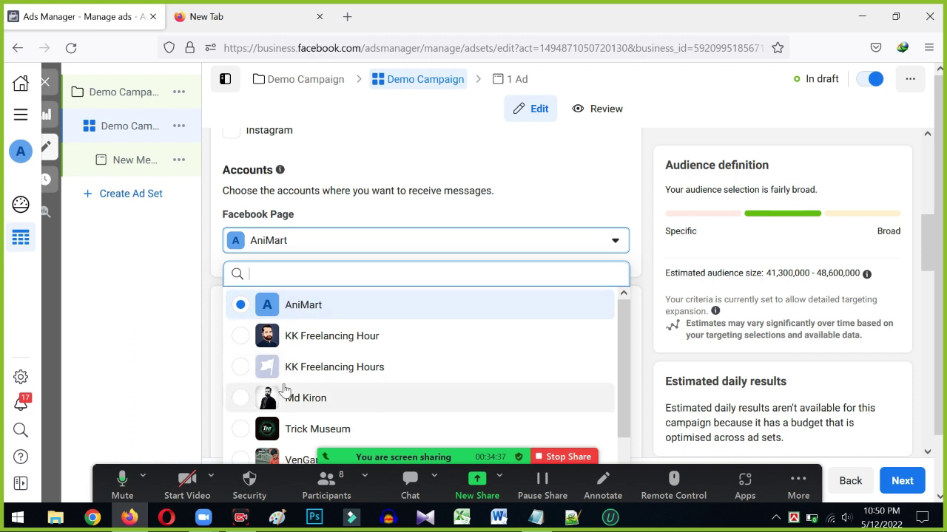
pyautogui.scroll(-2, 296, 377)
pyautogui.scroll(-3, 309, 377)
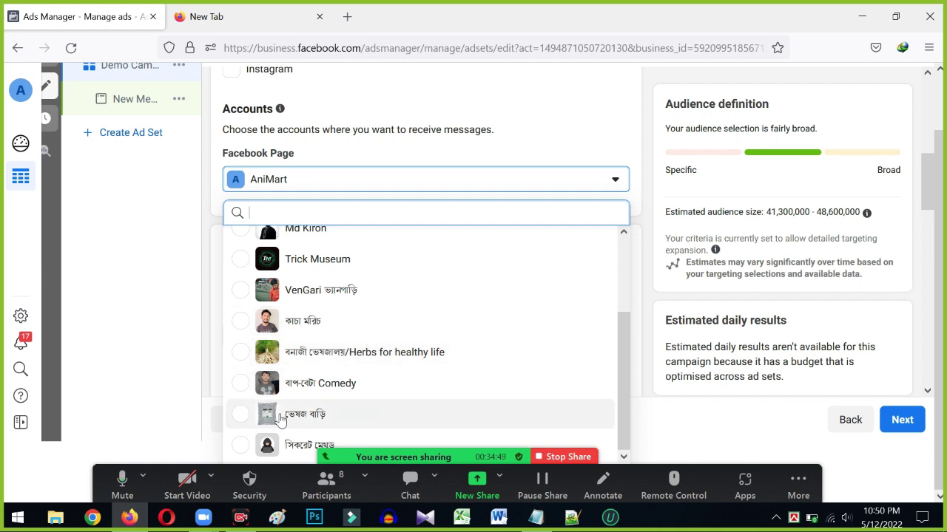
pyautogui.click(244, 416)
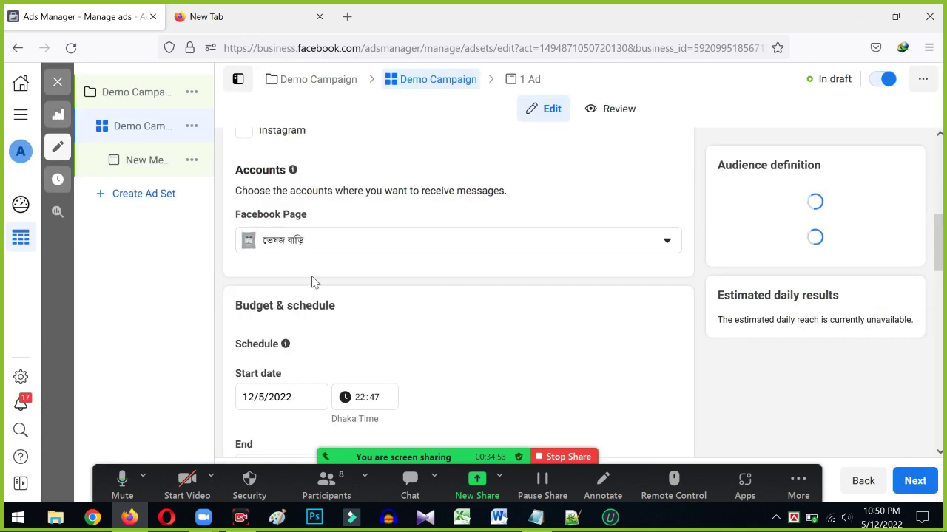
pyautogui.scroll(2, 325, 251)
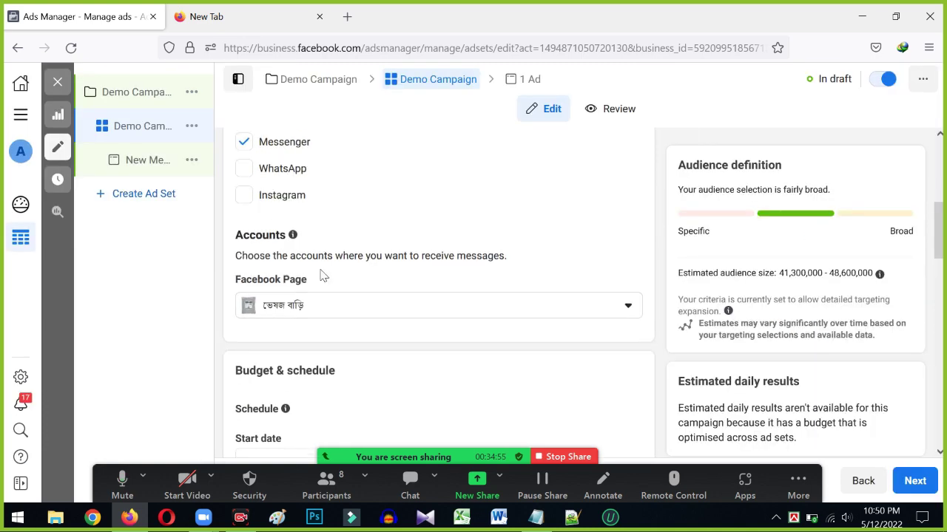
pyautogui.scroll(-2, 310, 303)
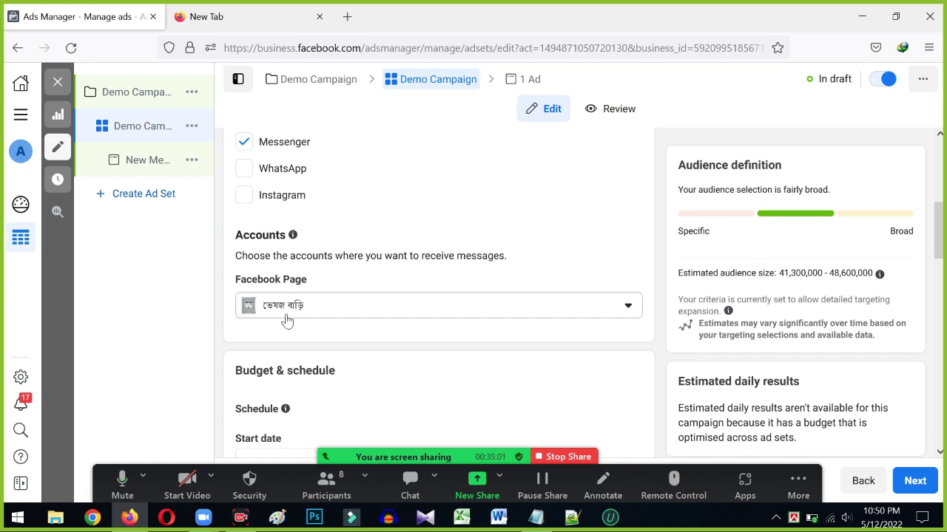
# Examine the ad set's schedule, including the start date calendar and the end date
pyautogui.scroll(-5, 351, 330)
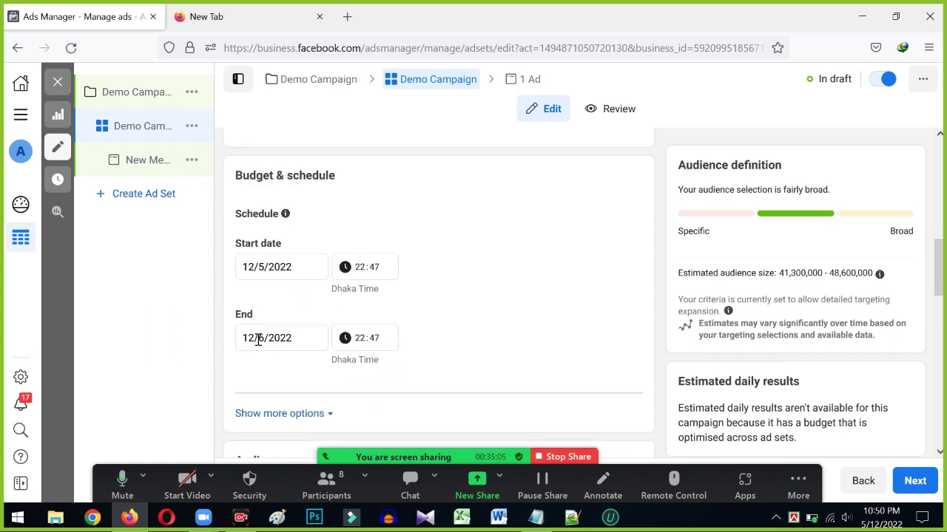
pyautogui.click(243, 269)
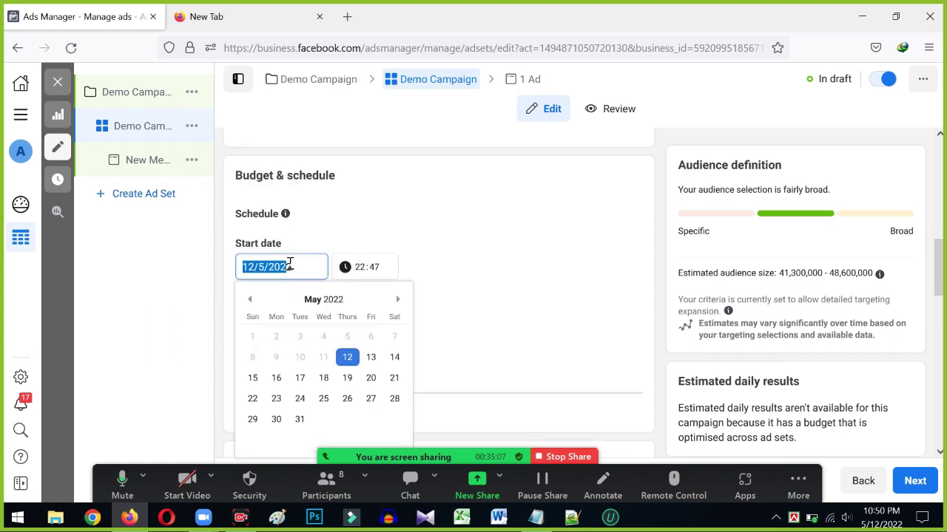
pyautogui.click(433, 309)
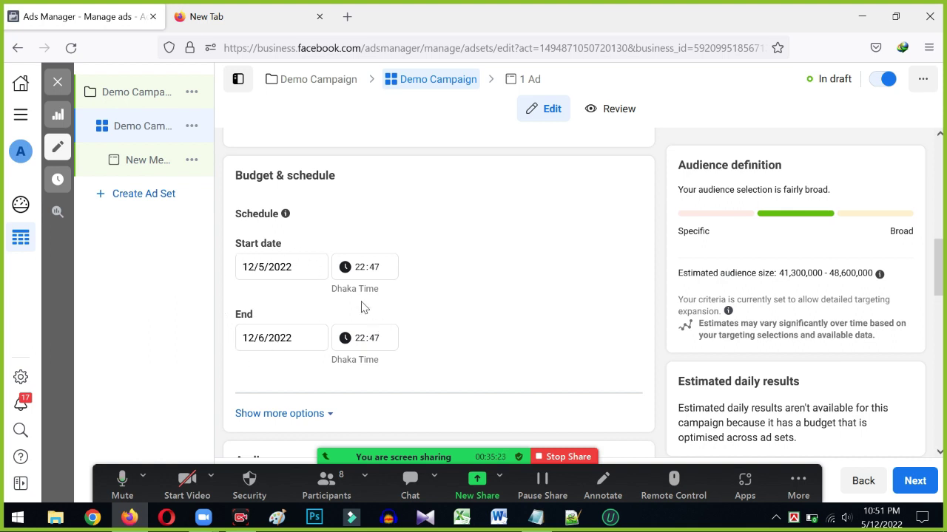
pyautogui.scroll(-2, 362, 308)
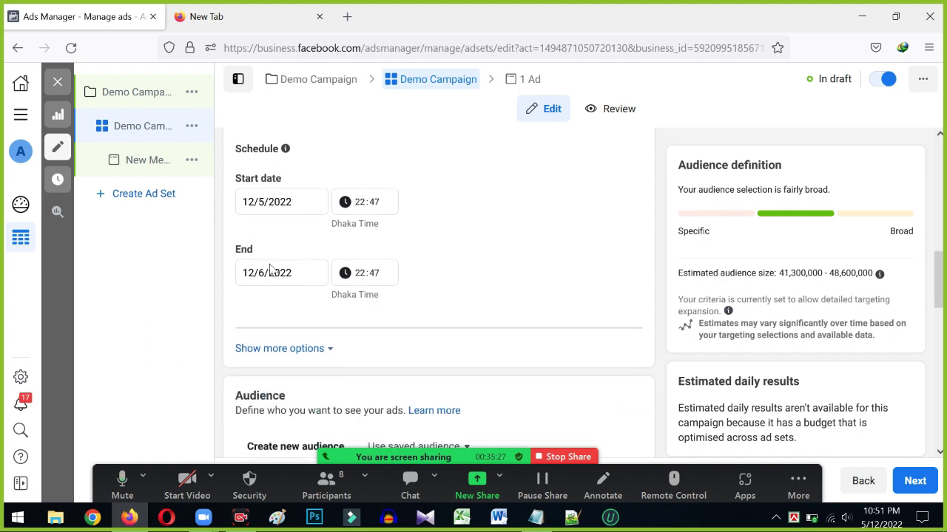
# Examine the Audience section, including the new and saved audience choices, the location, age, gender and targeting settings, and Custom Audiences
pyautogui.scroll(-5, 408, 289)
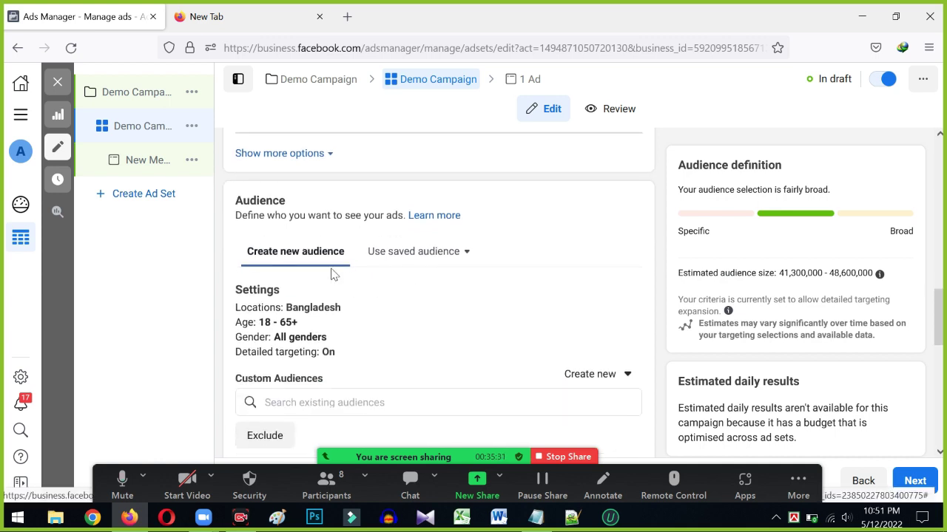
pyautogui.scroll(-1, 275, 266)
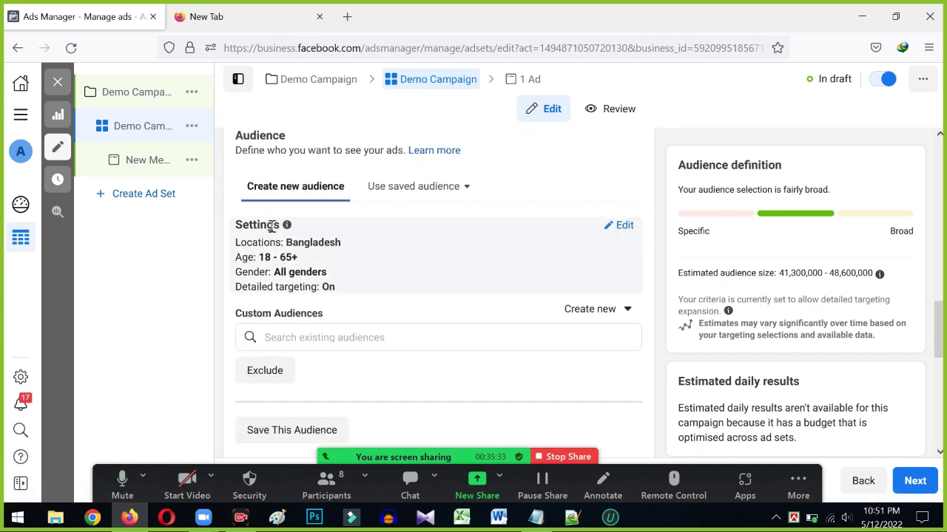
pyautogui.scroll(1, 271, 227)
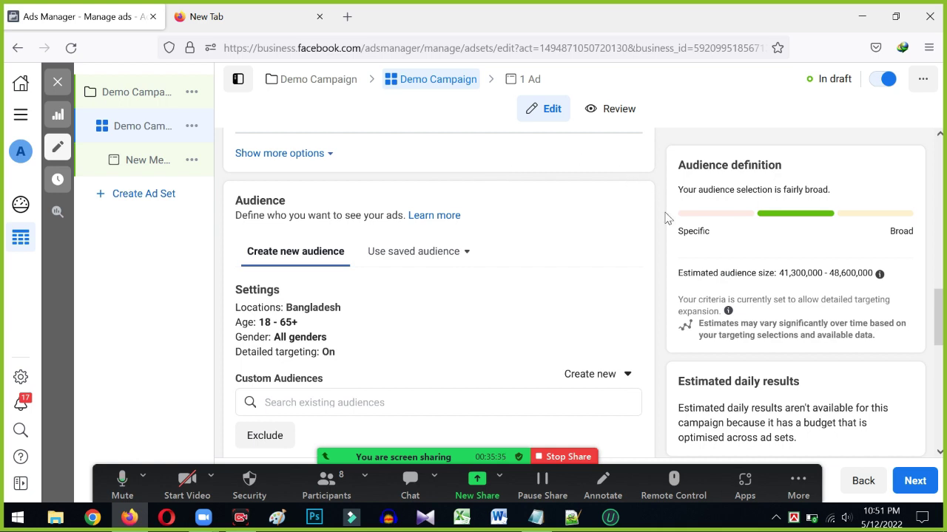
pyautogui.scroll(-1, 675, 401)
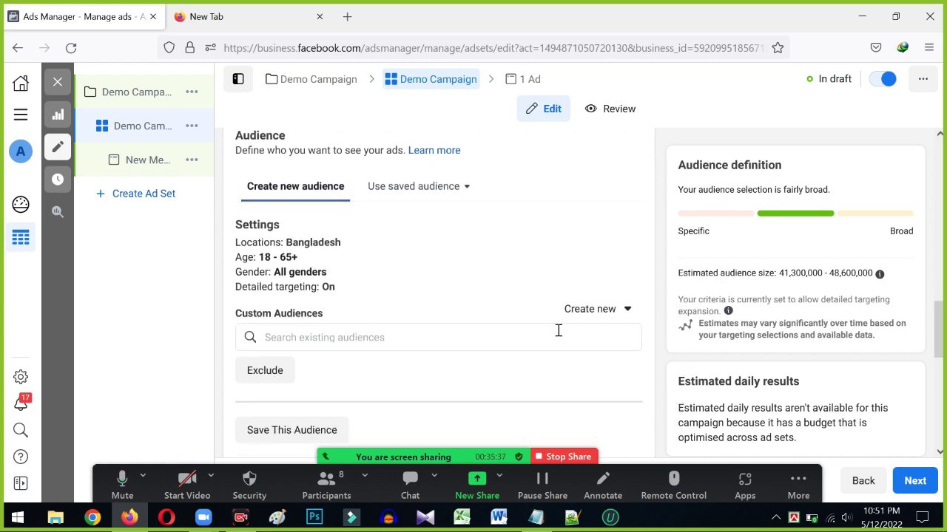
pyautogui.scroll(1, 369, 208)
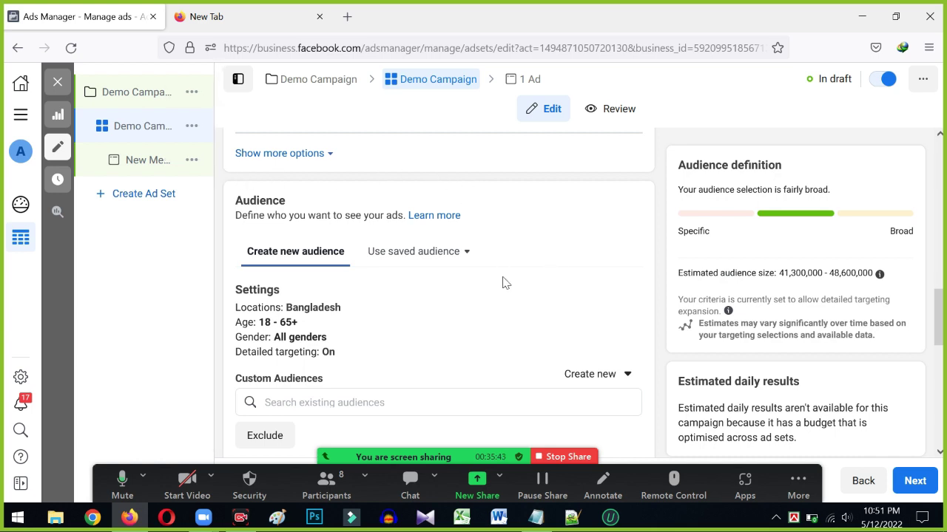
pyautogui.moveTo(212, 190)
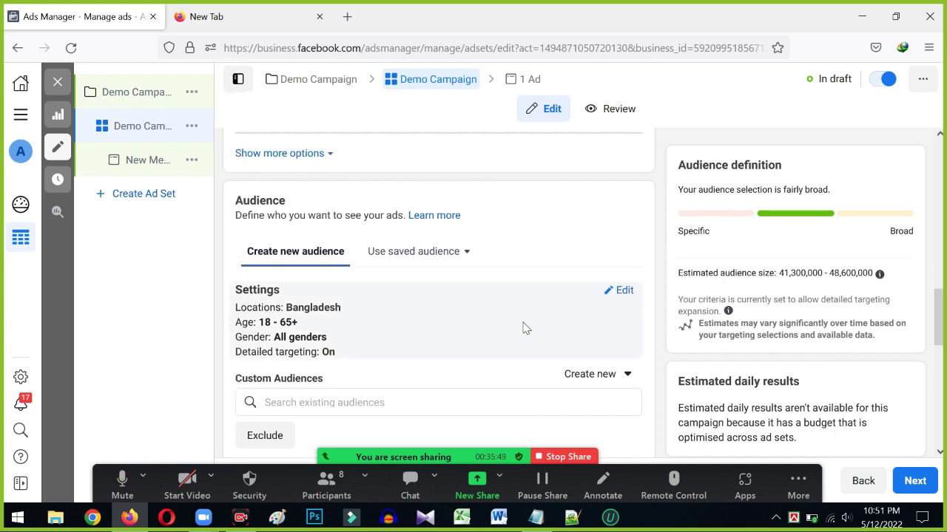
pyautogui.scroll(-1, 516, 348)
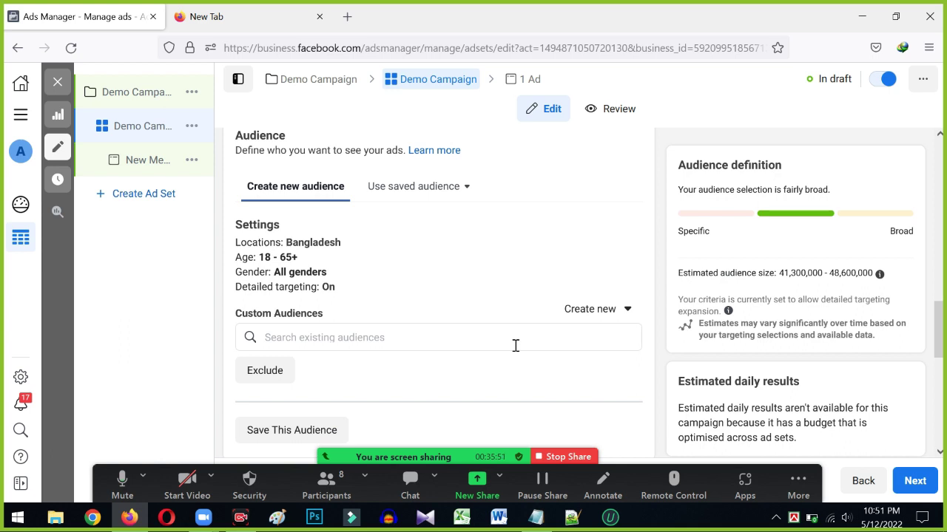
pyautogui.scroll(2, 534, 312)
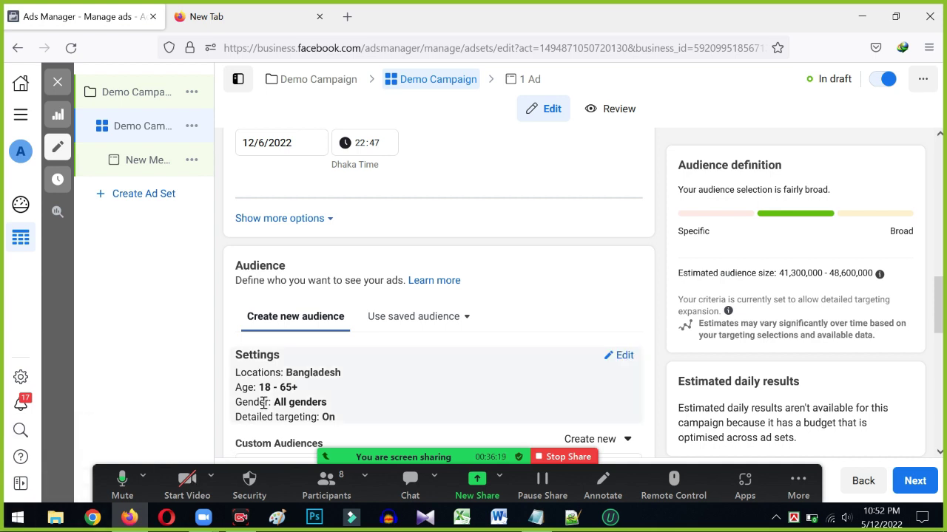
pyautogui.scroll(-3, 273, 355)
pyautogui.scroll(3, 280, 296)
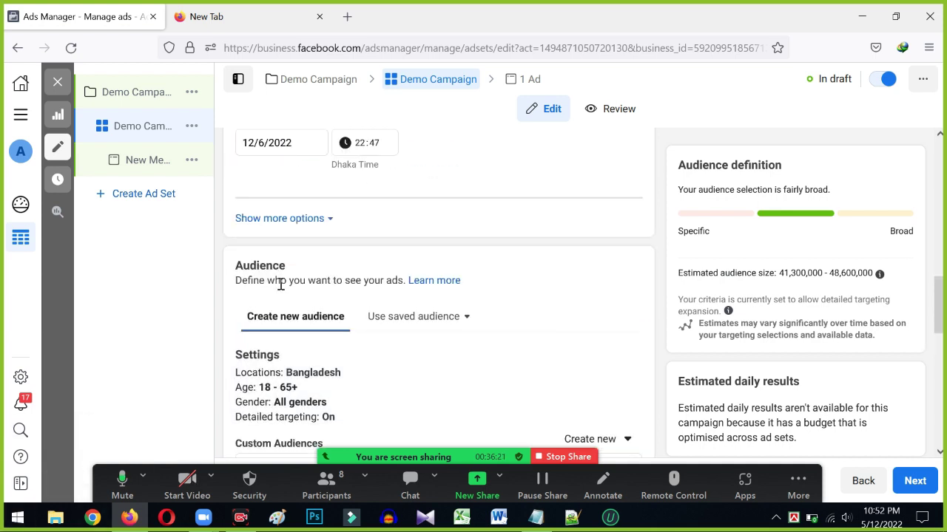
pyautogui.scroll(-2, 269, 307)
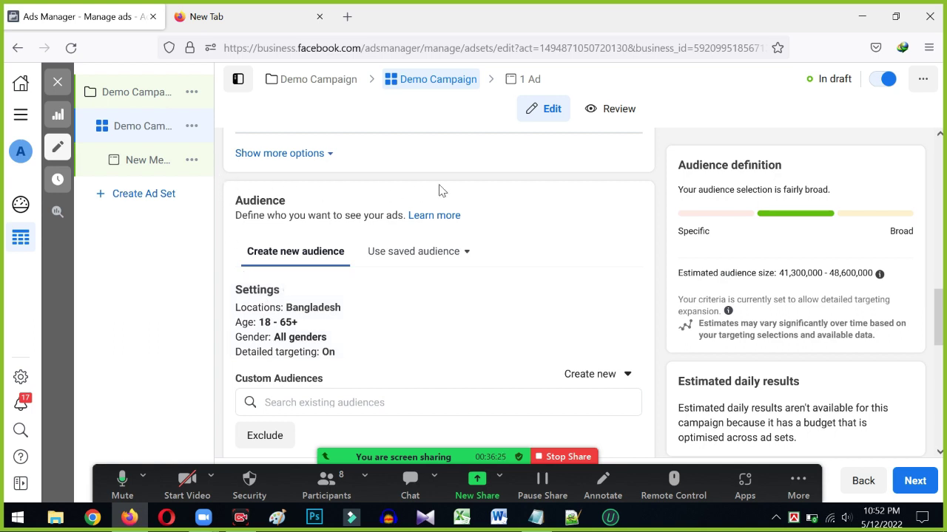
pyautogui.scroll(-2, 485, 337)
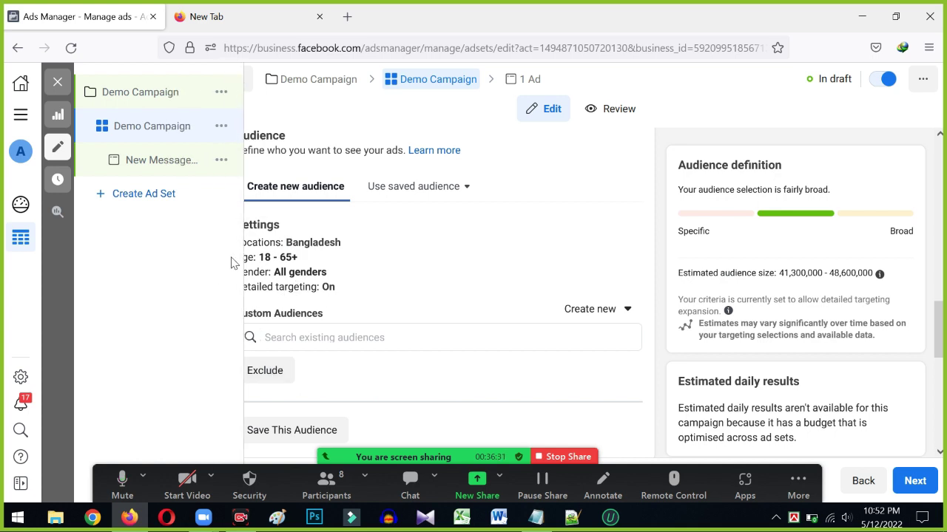
pyautogui.scroll(1, 303, 210)
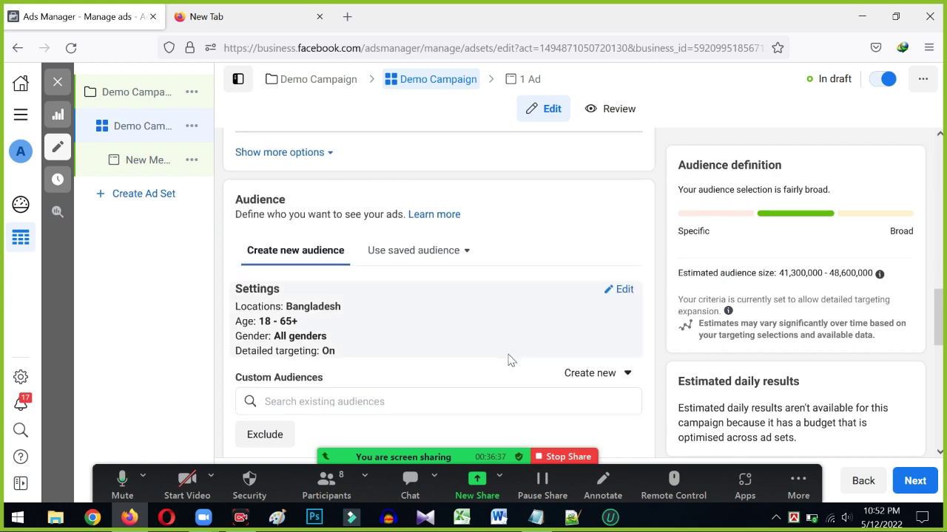
pyautogui.scroll(-1, 509, 362)
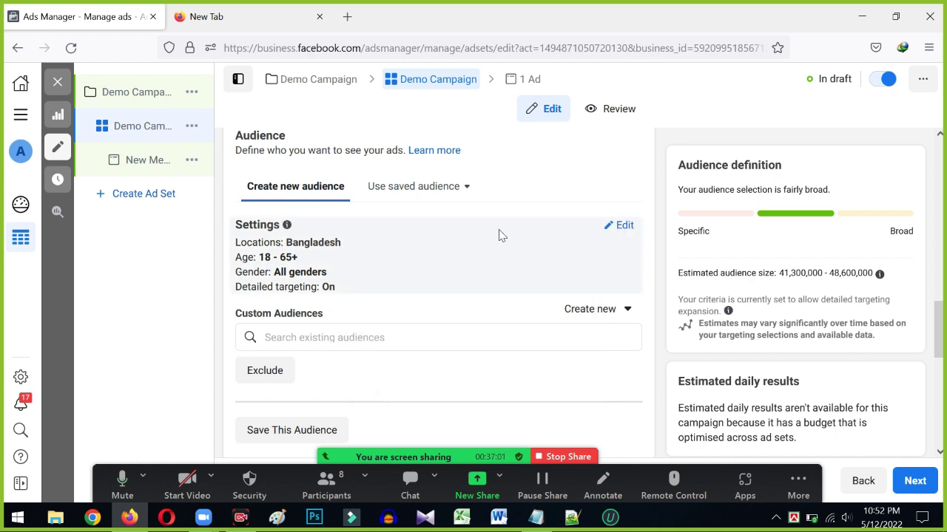
pyautogui.scroll(3, 498, 229)
pyautogui.scroll(-2, 448, 281)
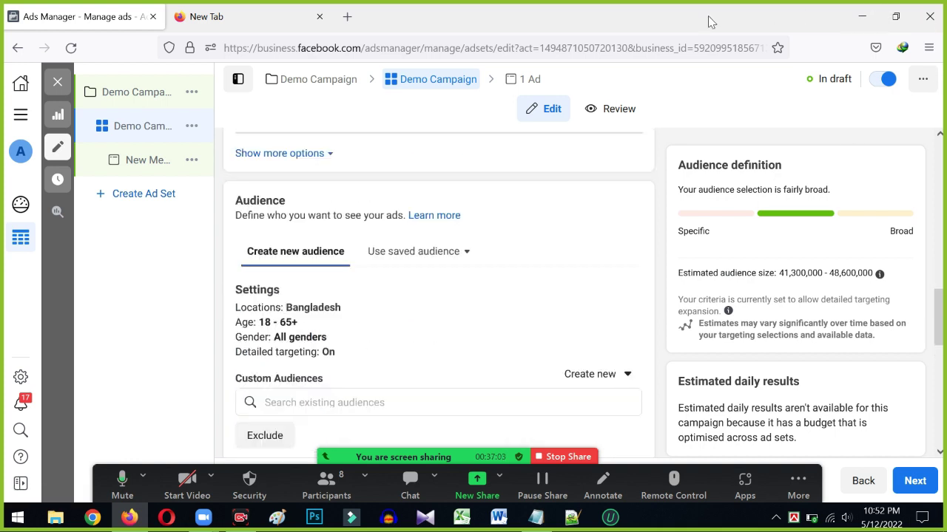
pyautogui.scroll(-2, 311, 290)
pyautogui.scroll(2, 317, 288)
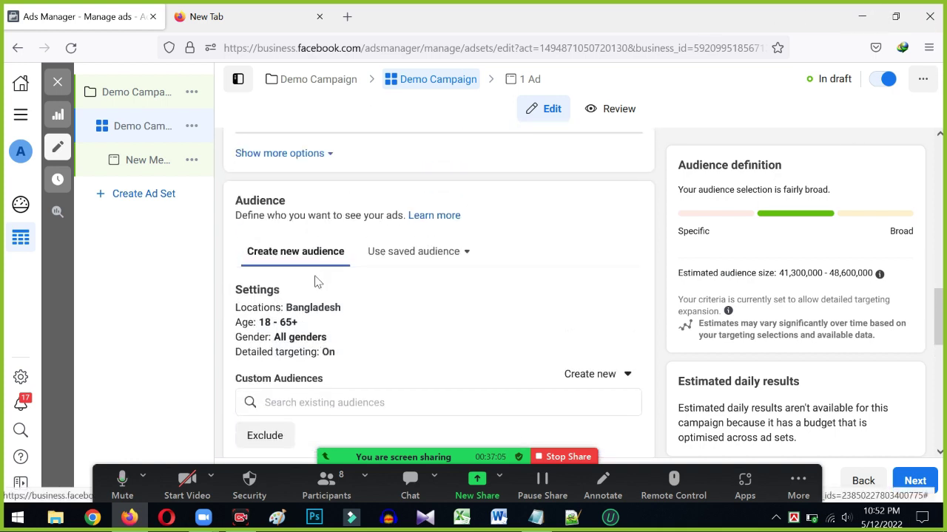
pyautogui.scroll(-1, 291, 283)
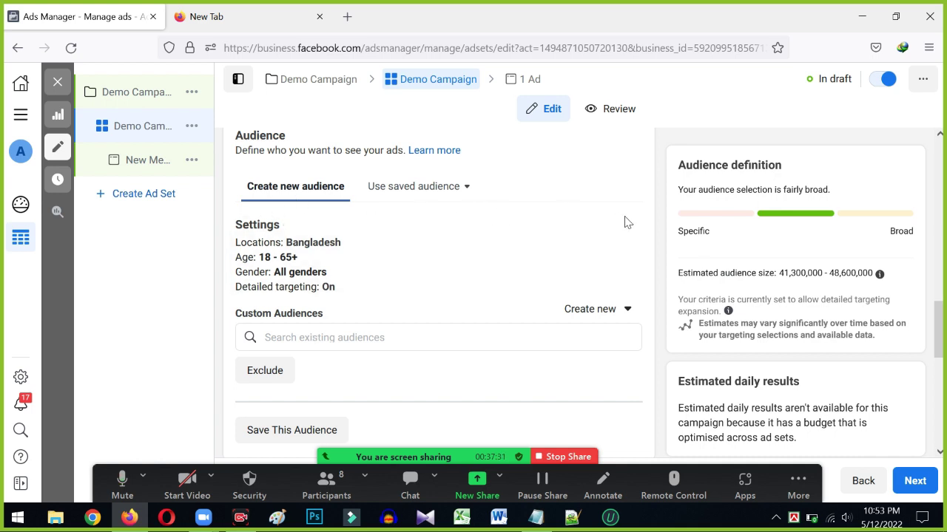
# Edit the new audience's settings and set the location targeting to People living in this location
pyautogui.moveTo(617, 227)
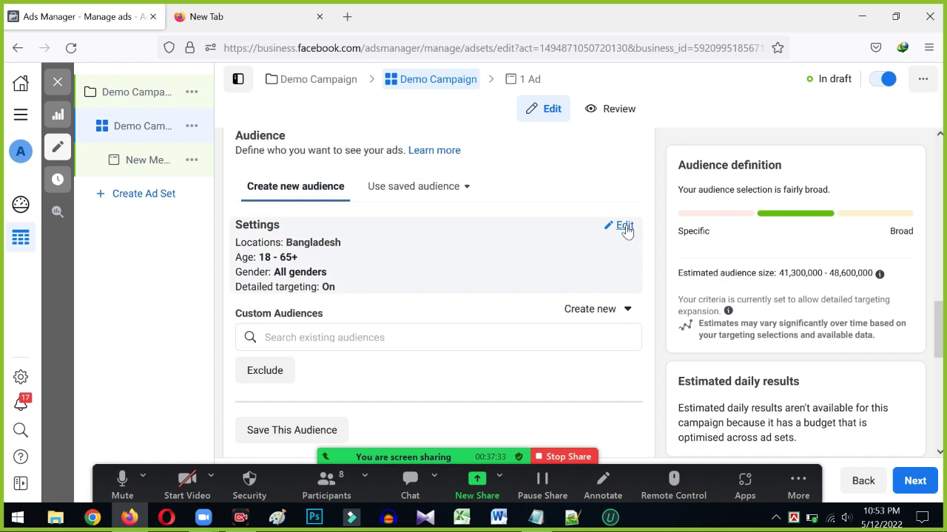
pyautogui.click(623, 226)
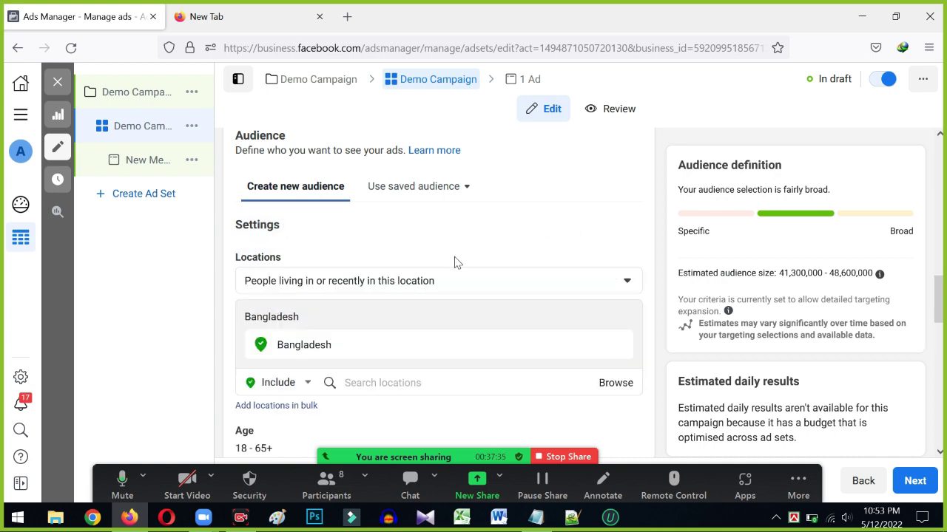
pyautogui.click(294, 289)
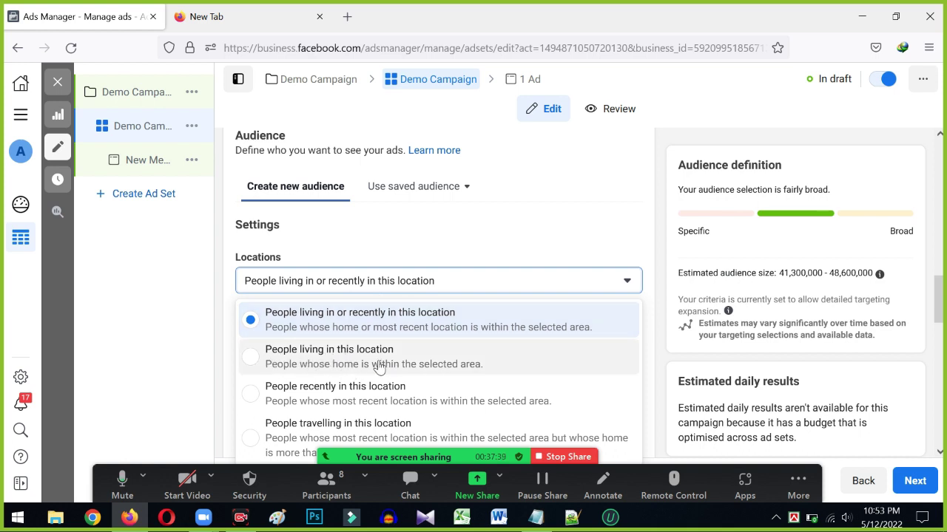
pyautogui.click(400, 353)
# Inspect the Bangladesh location on the map out to world scale, and look over the age, gender and detailed targeting settings
pyautogui.scroll(-2, 323, 302)
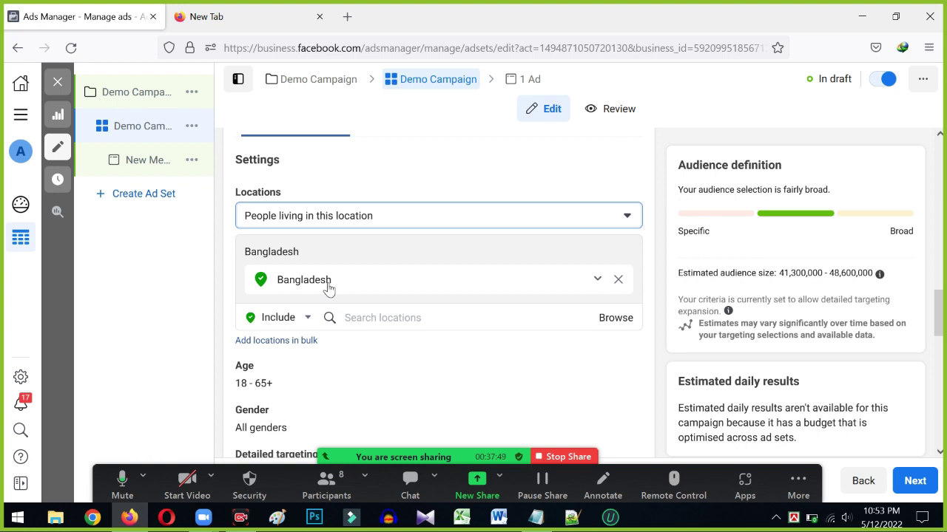
pyautogui.scroll(-2, 329, 289)
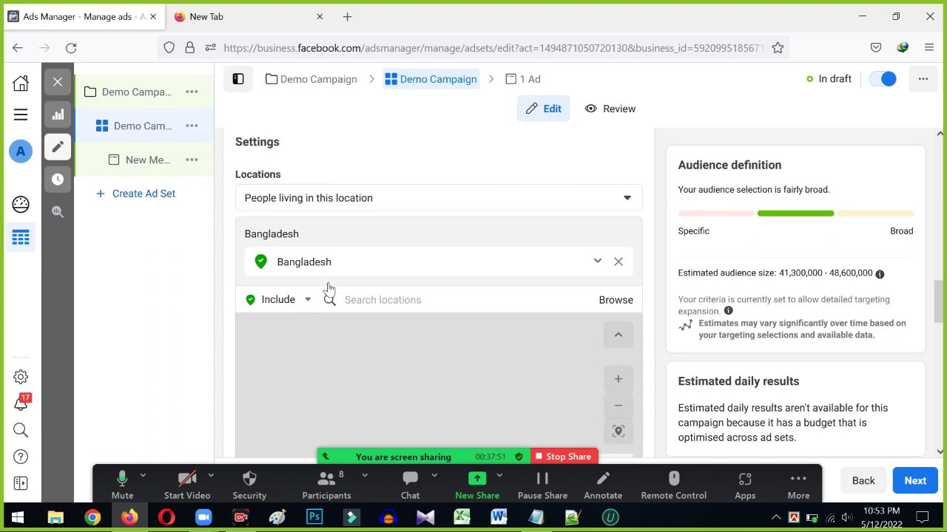
pyautogui.scroll(-2, 533, 217)
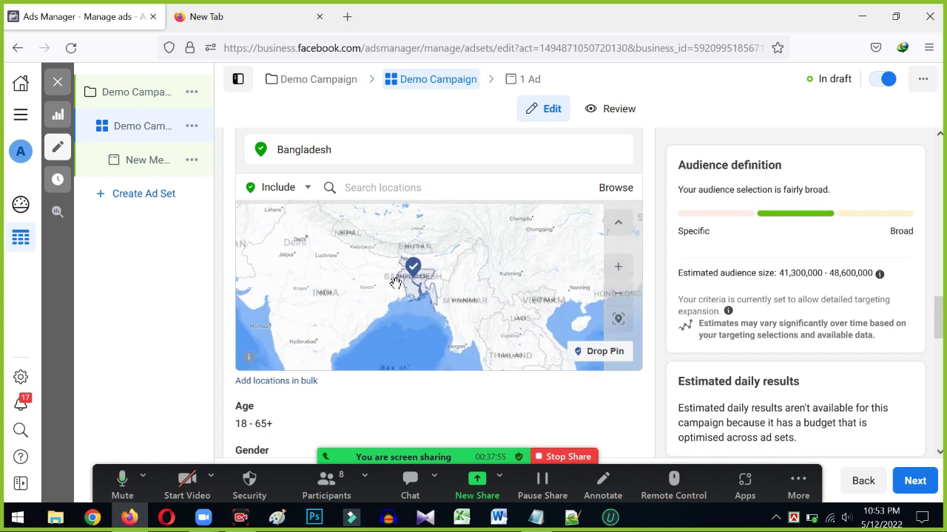
pyautogui.scroll(-1, 396, 283)
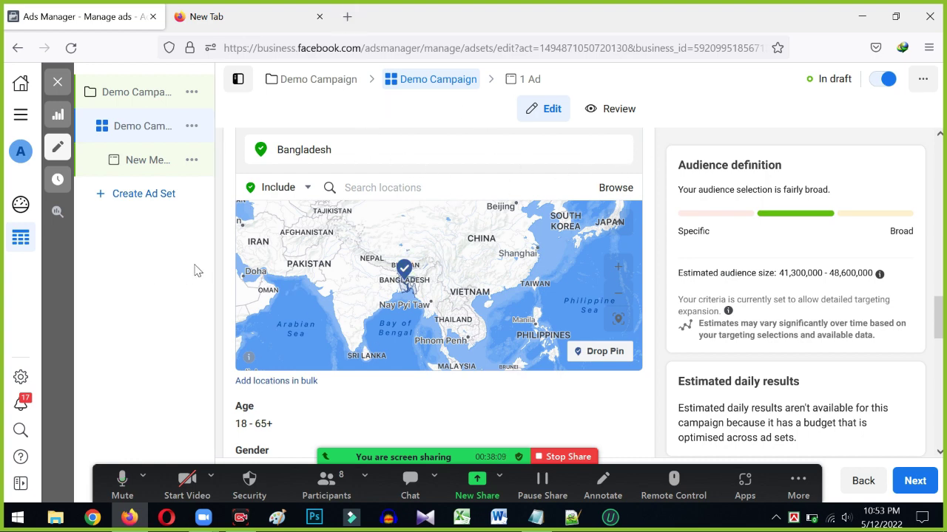
pyautogui.scroll(-3, 362, 320)
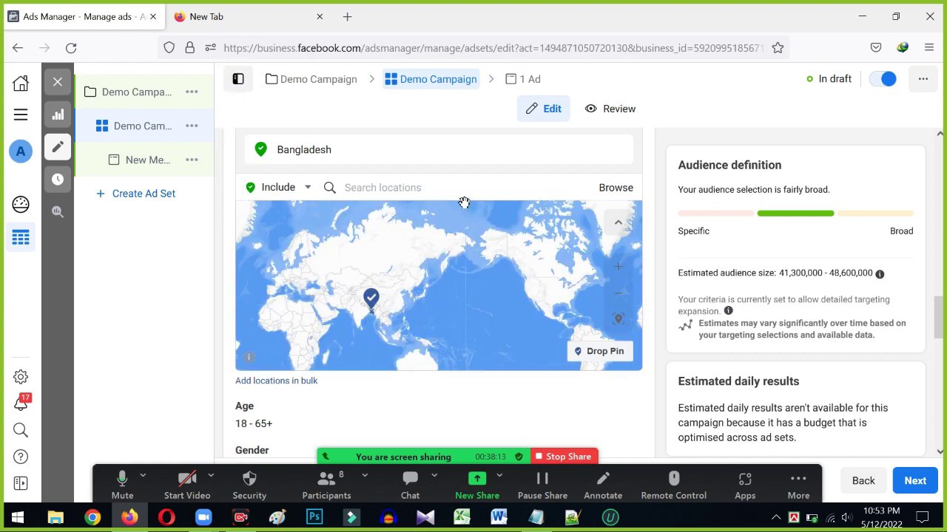
pyautogui.scroll(-1, 391, 392)
pyautogui.scroll(-2, 392, 402)
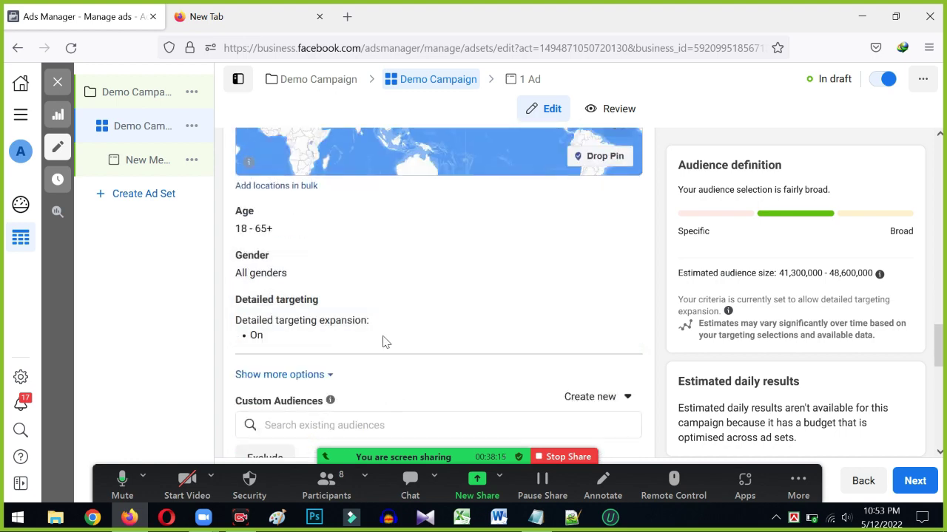
# Edit the audience's age range, browse the minimum ages without changing the 18, and choose 65+ as the maximum age
pyautogui.click(625, 213)
pyautogui.click(278, 243)
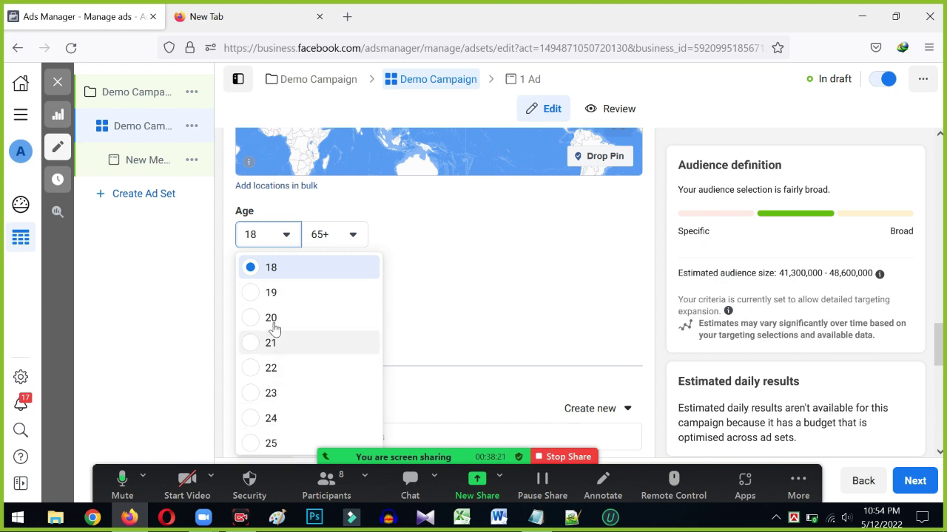
pyautogui.scroll(-2, 273, 383)
pyautogui.scroll(-4, 275, 400)
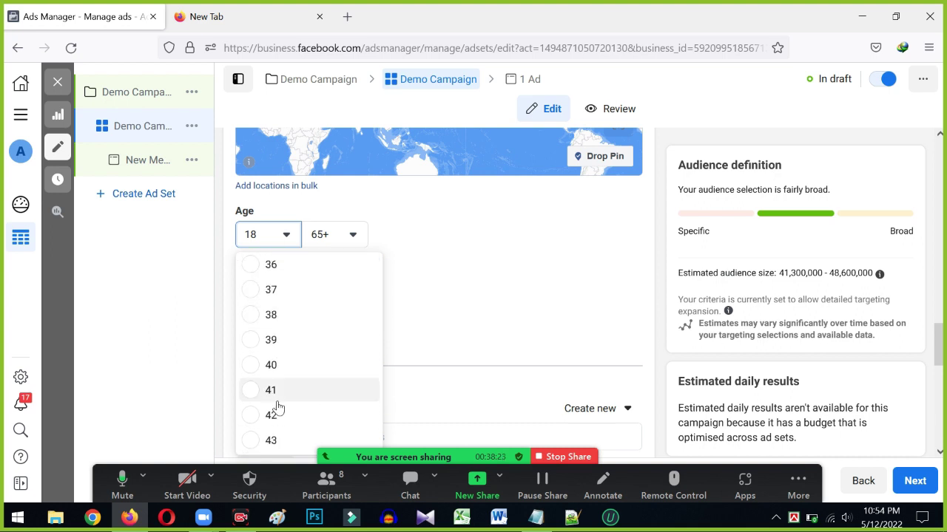
pyautogui.scroll(1, 311, 442)
pyautogui.scroll(-8, 292, 443)
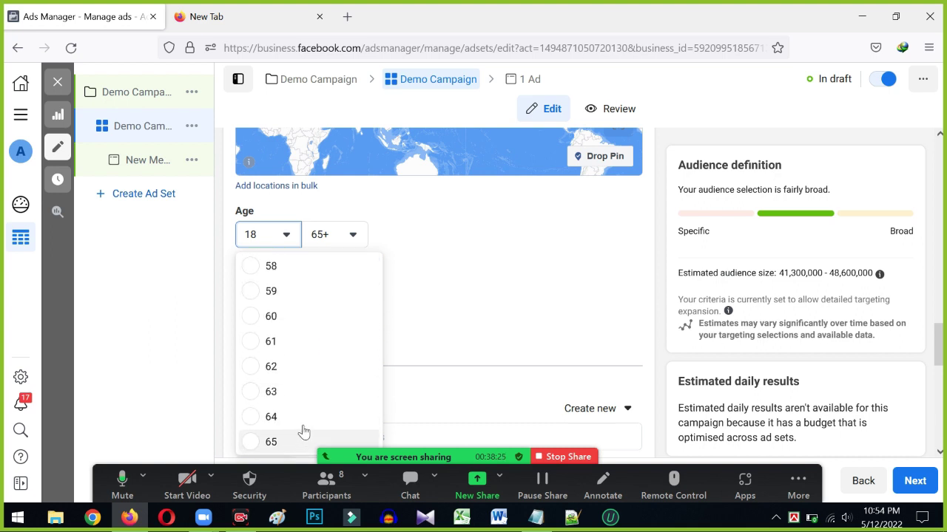
pyautogui.scroll(12, 304, 414)
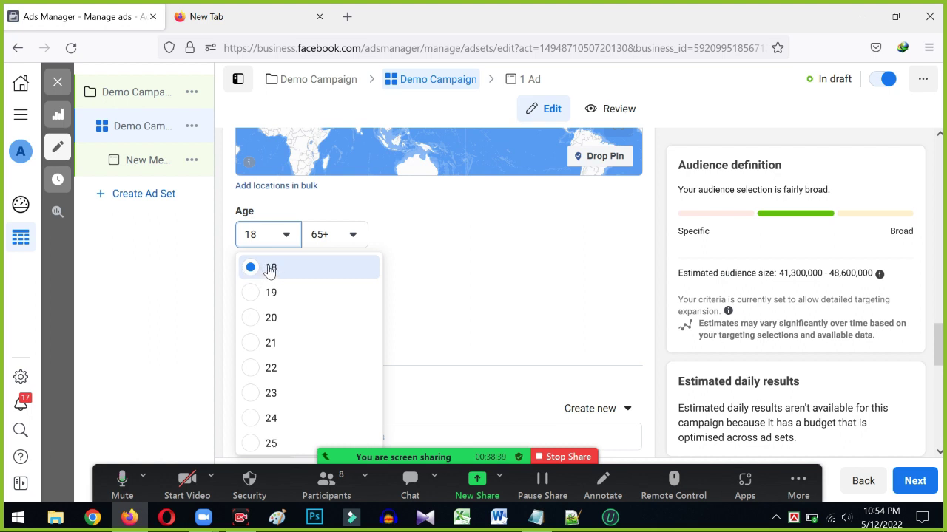
pyautogui.click(433, 239)
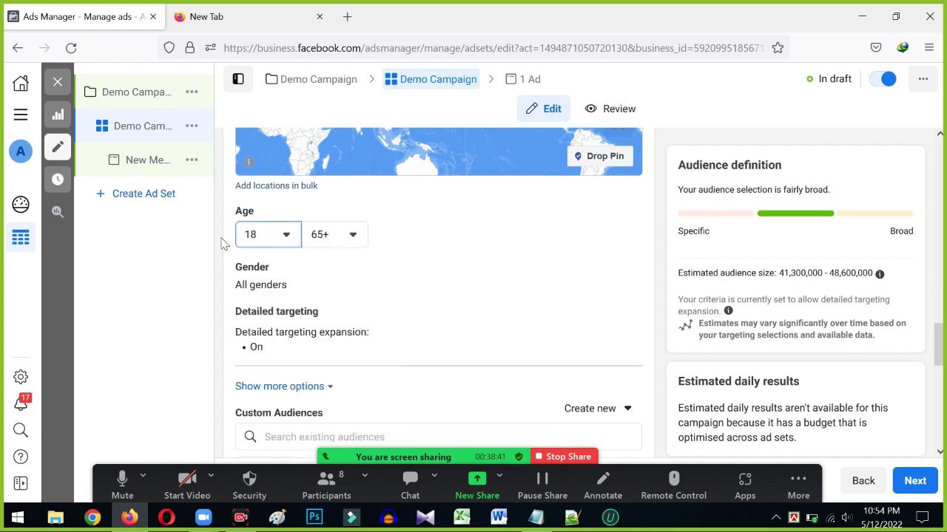
pyautogui.click(351, 235)
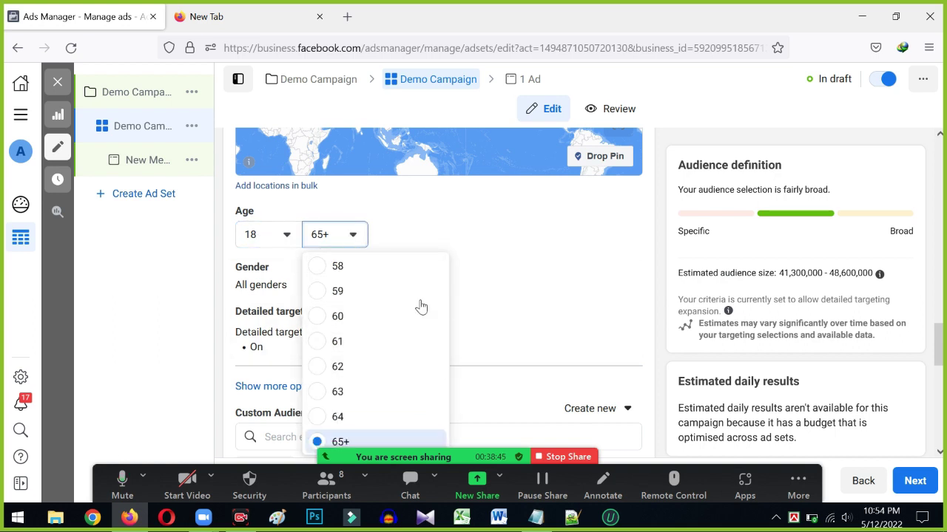
pyautogui.click(343, 442)
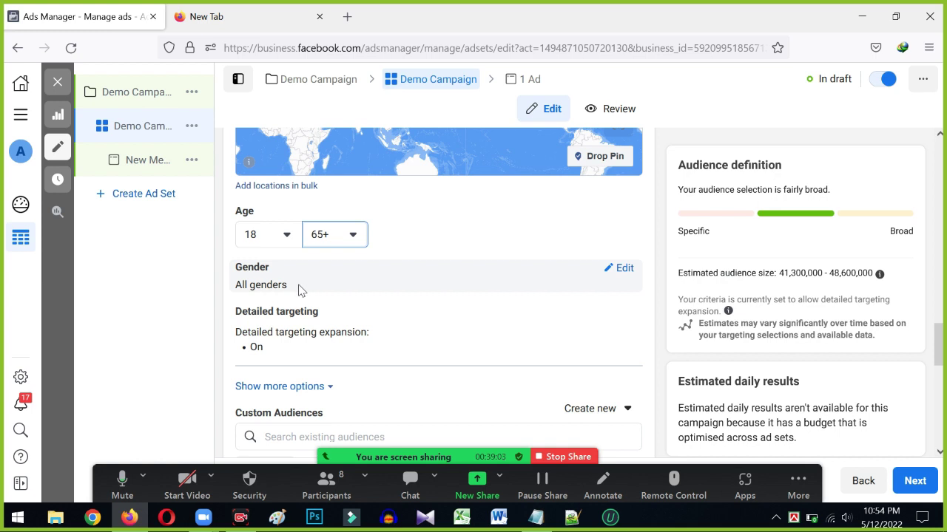
# Look over the gender, detailed targeting expansion and Custom Audiences settings below the age range
pyautogui.scroll(-2, 270, 288)
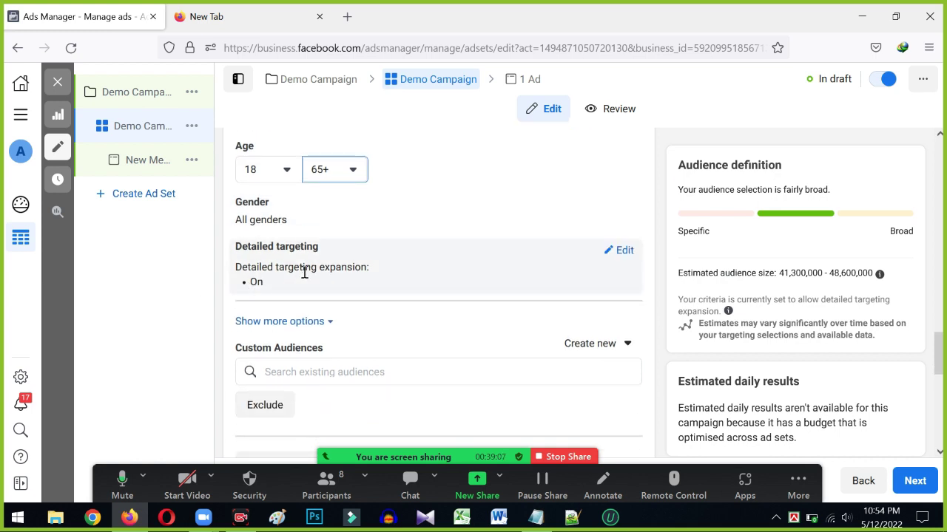
pyautogui.scroll(-2, 304, 272)
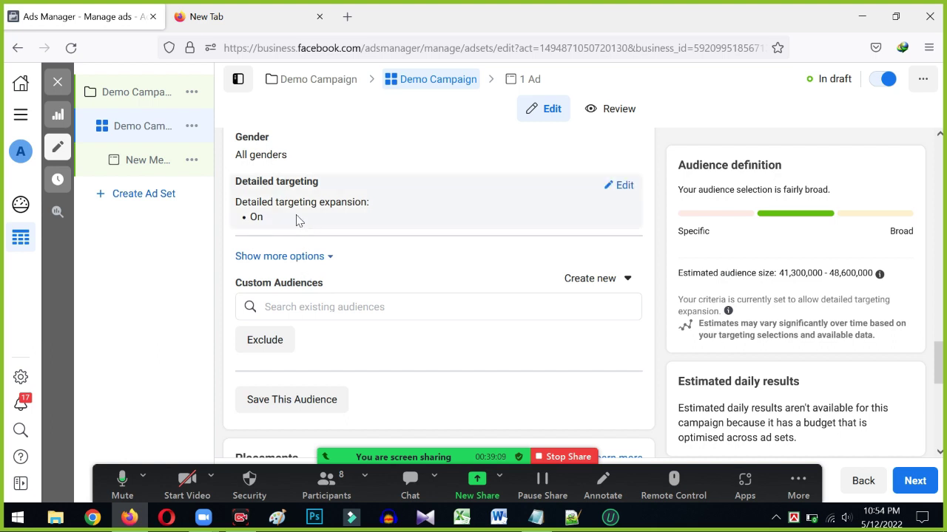
pyautogui.scroll(2, 295, 205)
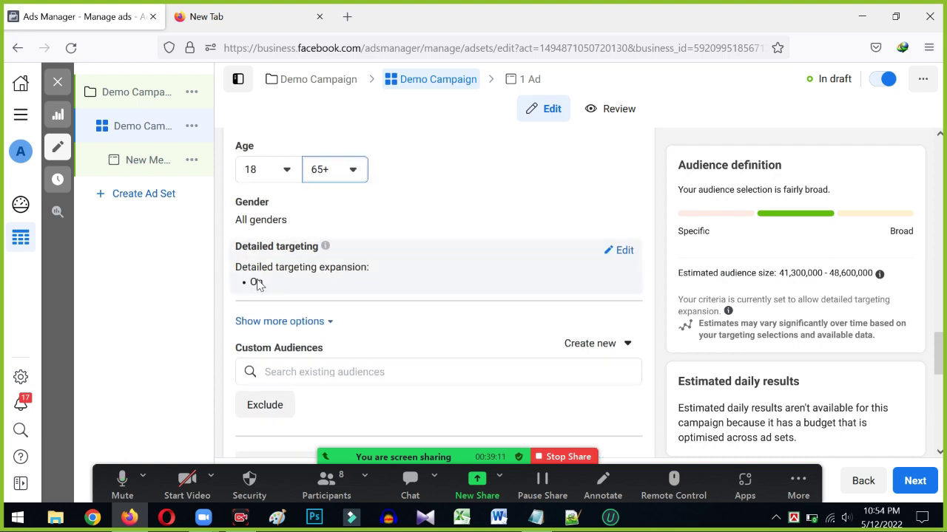
pyautogui.moveTo(329, 250)
pyautogui.scroll(-2, 302, 280)
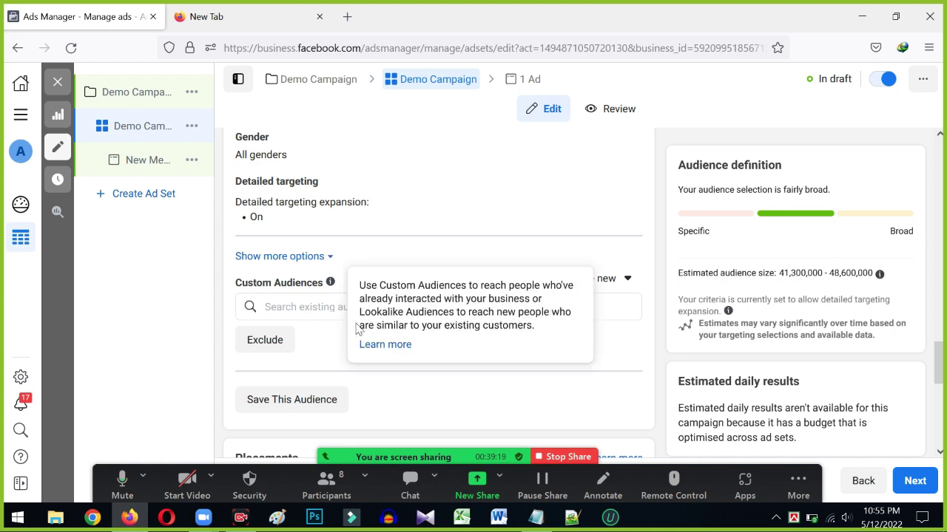
pyautogui.scroll(-2, 337, 289)
pyautogui.scroll(4, 347, 266)
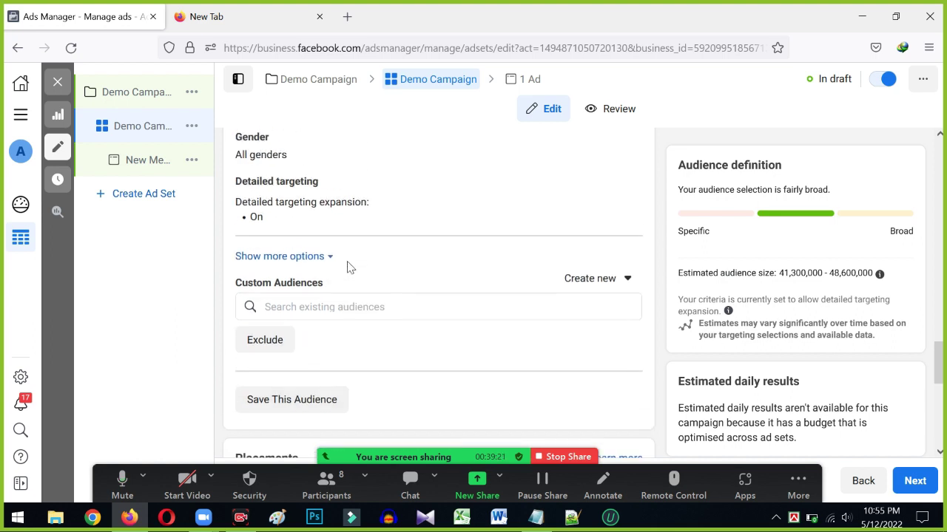
pyautogui.scroll(1, 349, 265)
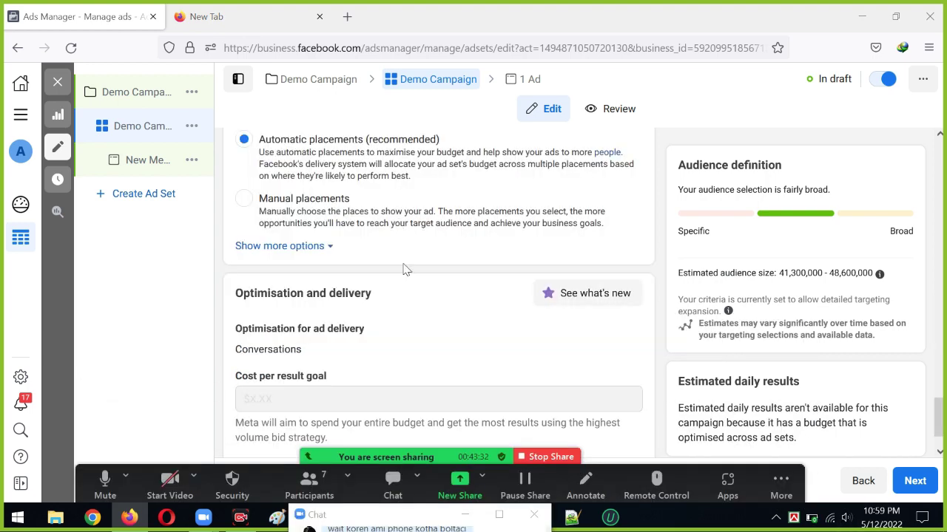
# Return from Placements to Detailed targeting and activate its search for demographics, interests or behaviours
pyautogui.scroll(6, 427, 278)
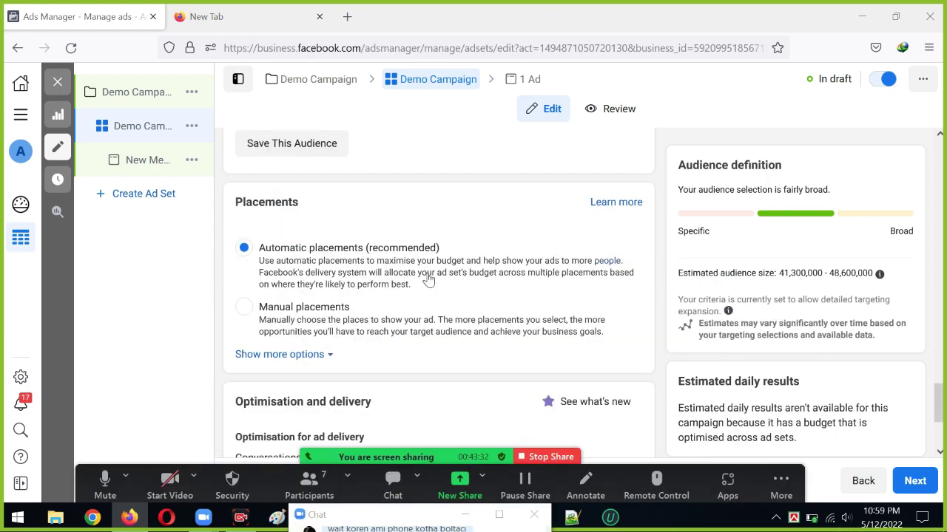
pyautogui.scroll(6, 432, 271)
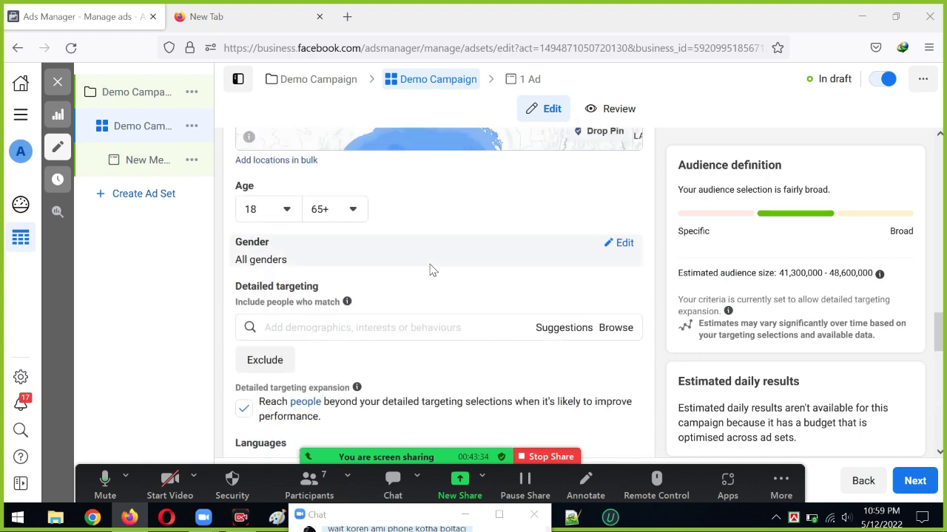
pyautogui.scroll(-1, 361, 325)
pyautogui.scroll(-1, 401, 317)
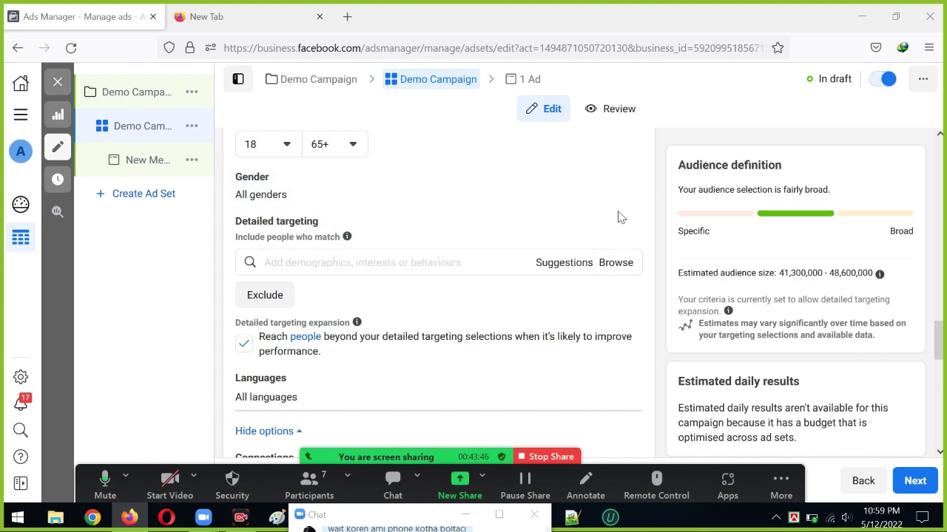
pyautogui.click(298, 263)
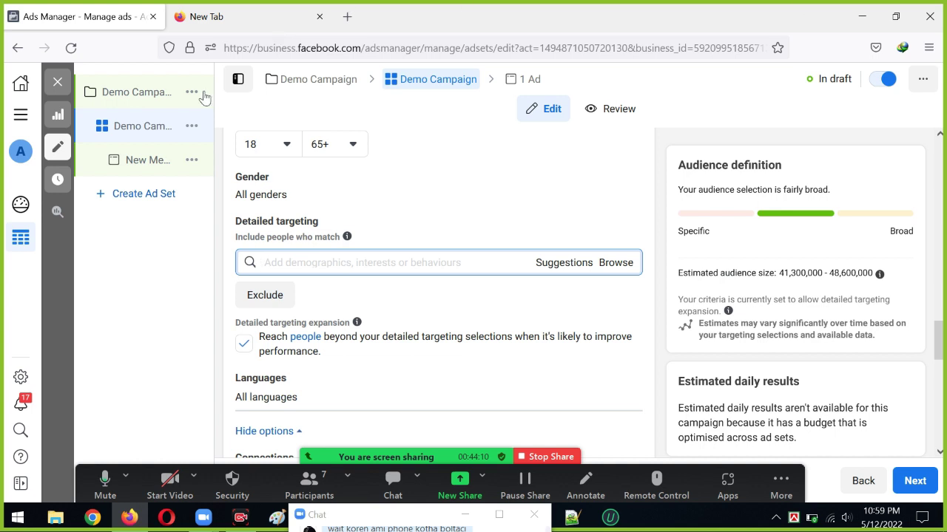
# Collapse the Zoom participants' video panel so that it no longer covers the audience estimates
pyautogui.moveTo(213, 376); pyautogui.dragTo(369, 432)
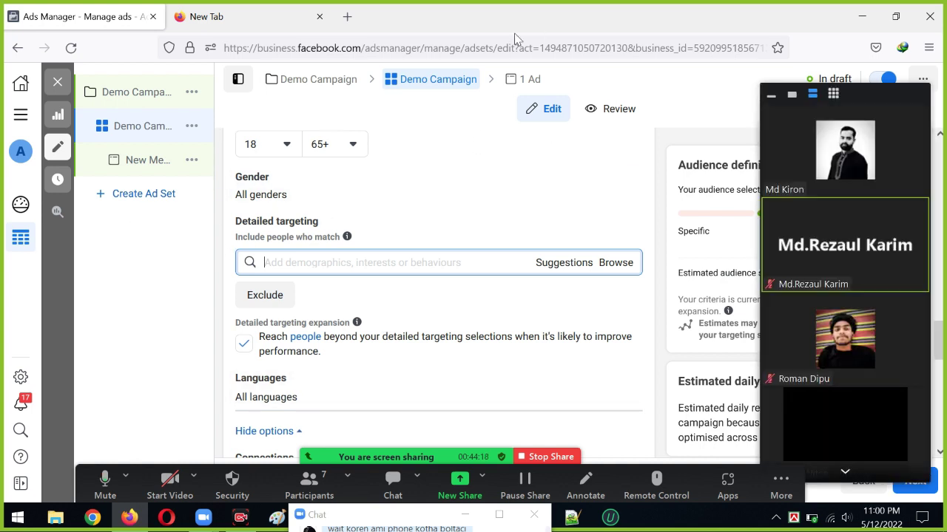
pyautogui.moveTo(920, 228)
pyautogui.click(770, 95)
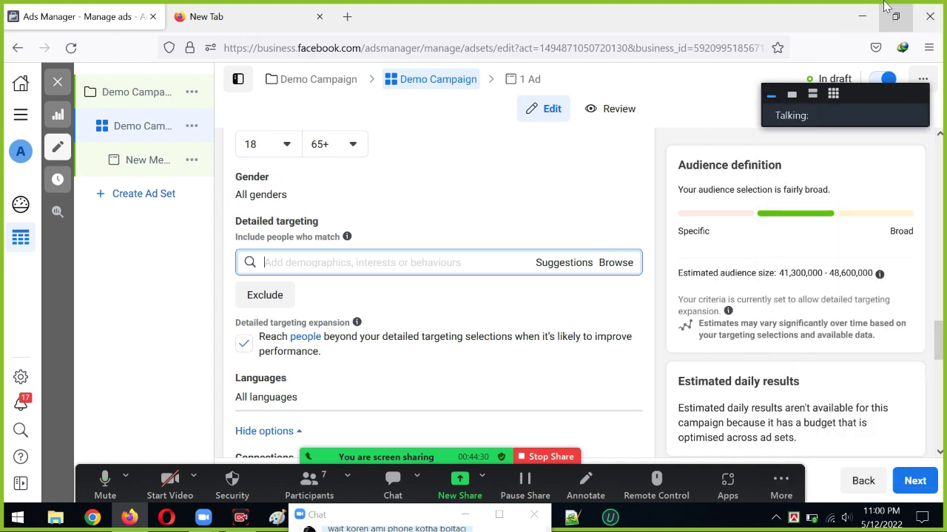
# Switch to the desktop, open the Audiance For MS Boost note in Notepad, and highlight Hair conditioner and Health & wellness
pyautogui.click(862, 16)
pyautogui.doubleClick(247, 29)
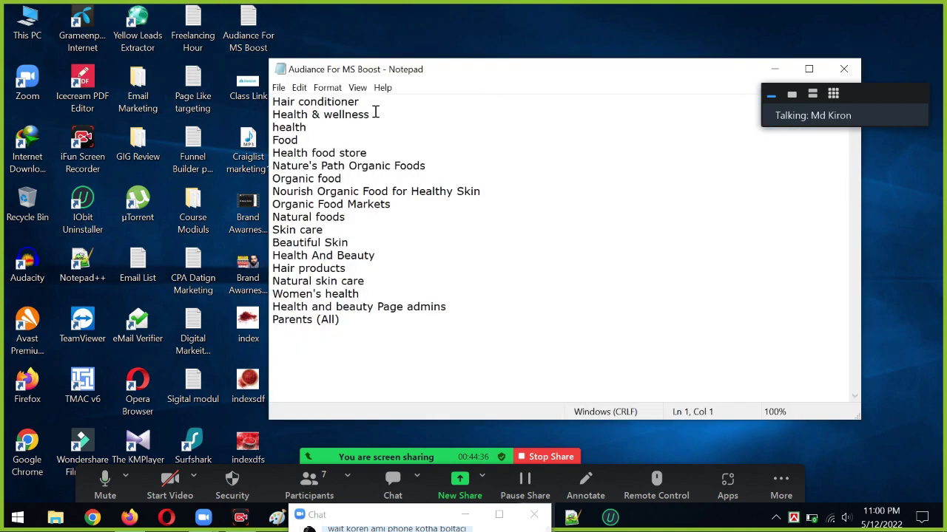
pyautogui.moveTo(359, 102); pyautogui.dragTo(269, 102)
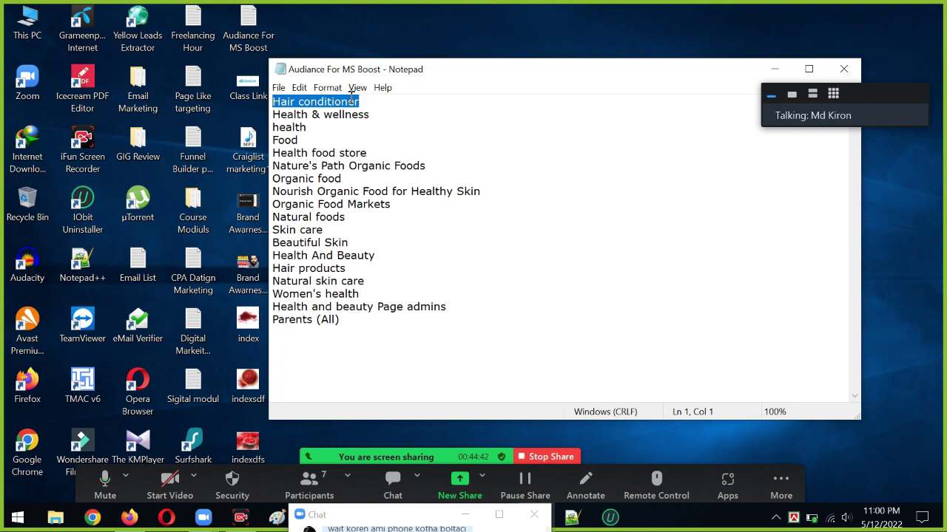
pyautogui.moveTo(370, 100); pyautogui.dragTo(324, 90)
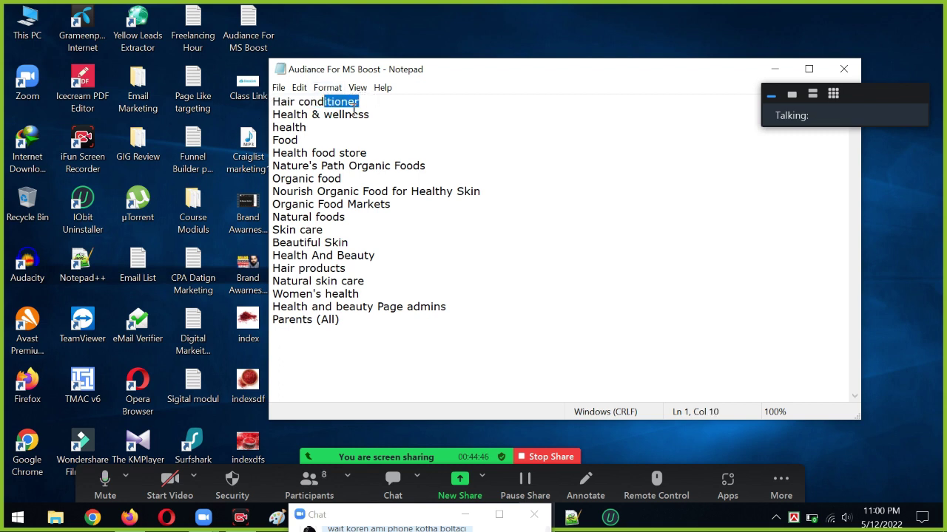
pyautogui.moveTo(273, 114)
pyautogui.mouseDown()
pyautogui.moveTo(379, 119)
pyautogui.moveTo(270, 118)
pyautogui.mouseUp()
pyautogui.click(379, 113)
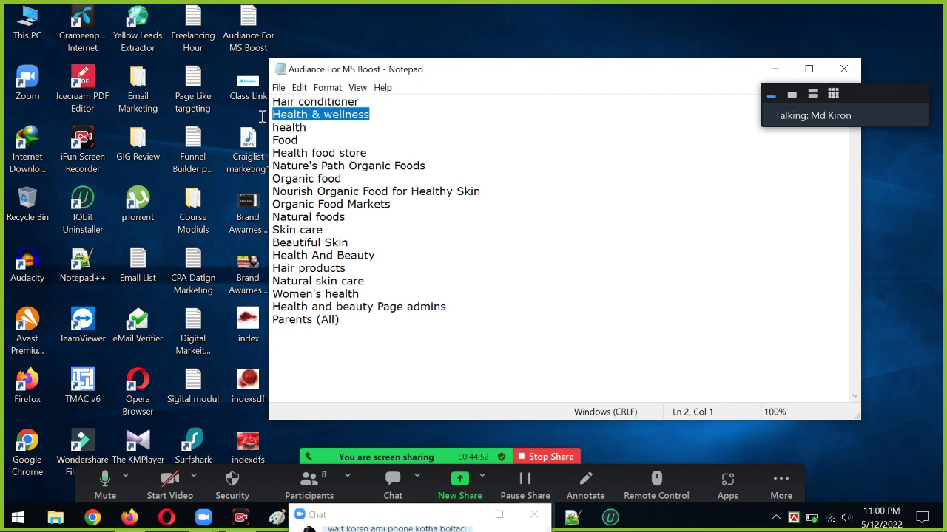
# Go through the note's interests by highlighting each entry from health to Organic food and the whole block from Food to Parents (All)
pyautogui.moveTo(308, 127); pyautogui.dragTo(270, 128)
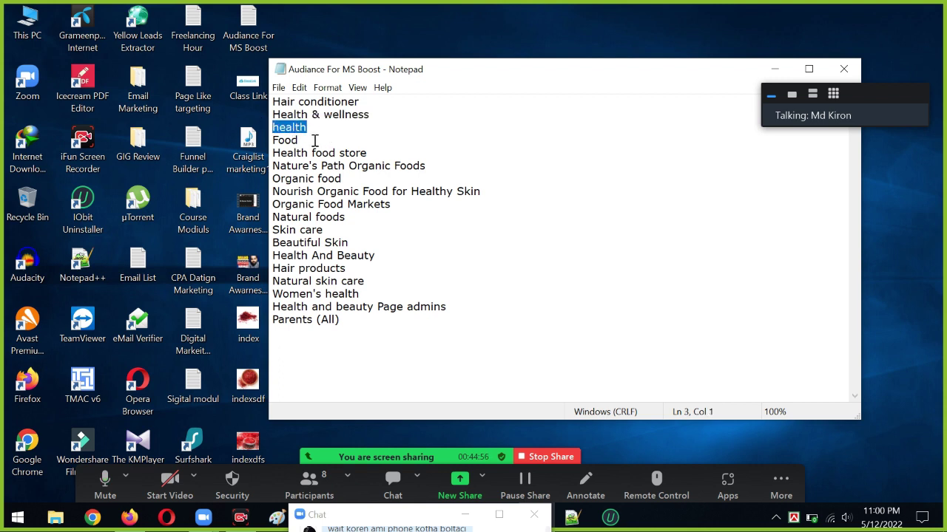
pyautogui.moveTo(315, 141); pyautogui.dragTo(231, 141)
pyautogui.moveTo(378, 152); pyautogui.dragTo(270, 150)
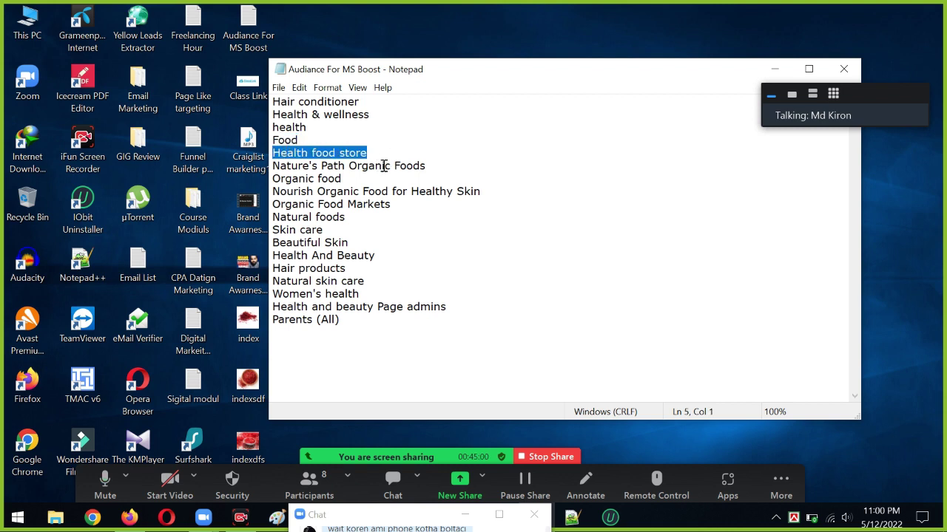
pyautogui.moveTo(426, 167); pyautogui.dragTo(243, 168)
pyautogui.moveTo(348, 178); pyautogui.dragTo(238, 179)
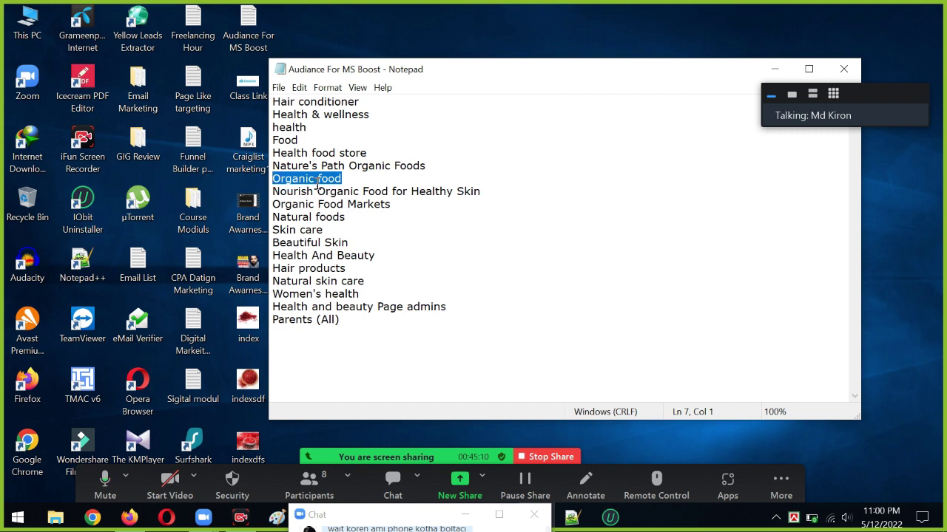
pyautogui.click(311, 336)
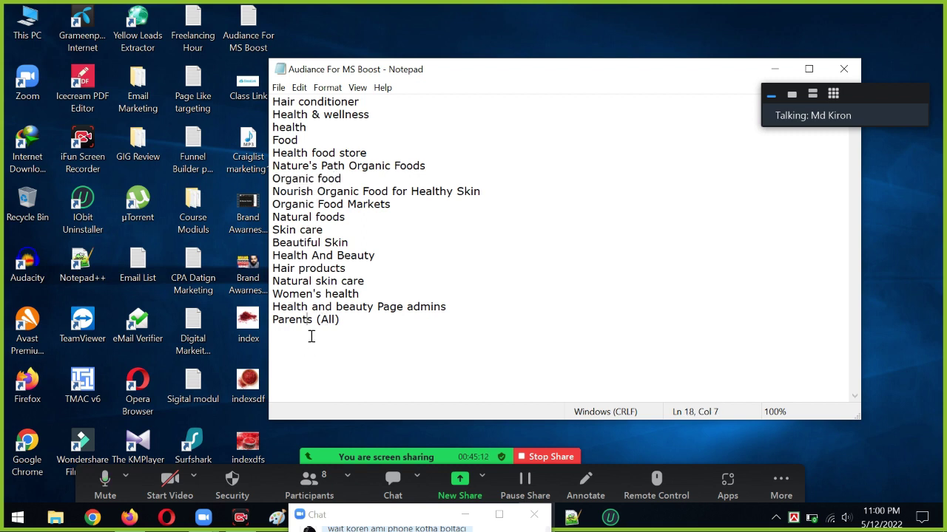
pyautogui.moveTo(353, 329); pyautogui.dragTo(270, 136)
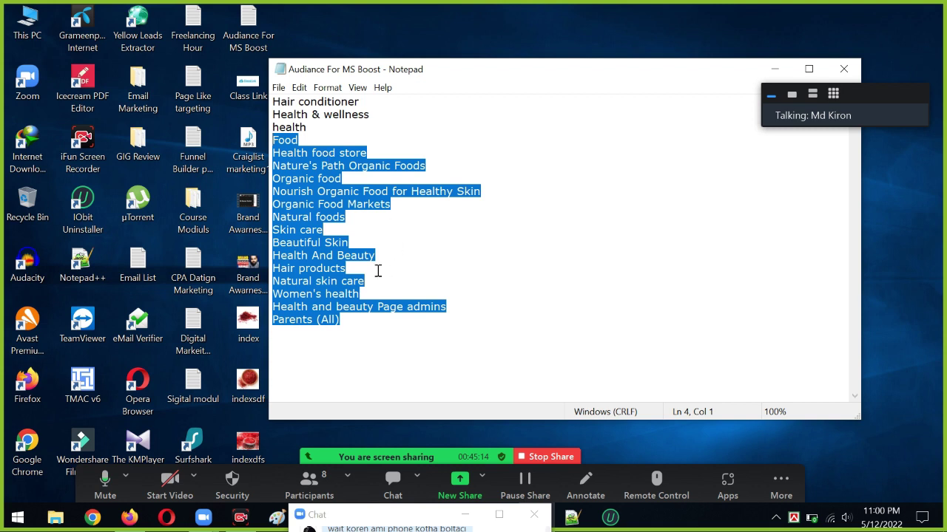
pyautogui.click(363, 291)
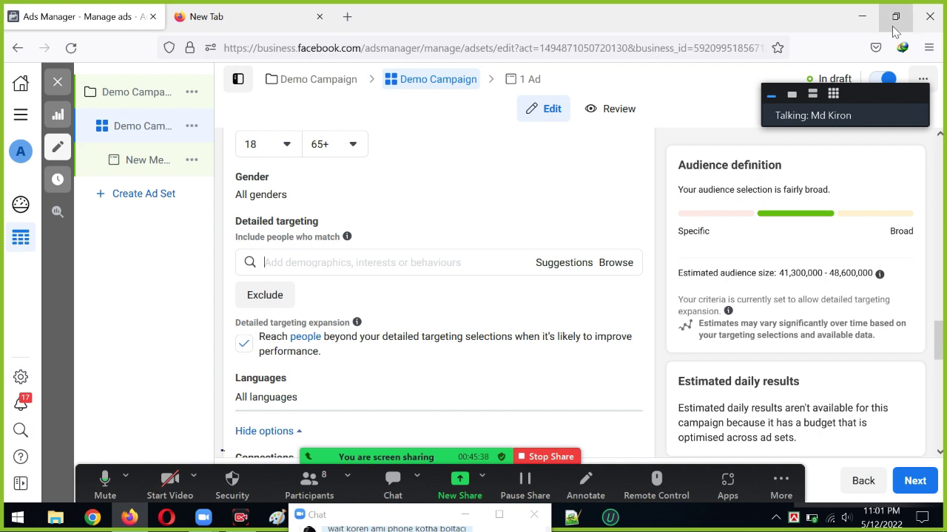
# Bring the interest note back into view and highlight the Parents (All) and Women's health entries
pyautogui.click(862, 16)
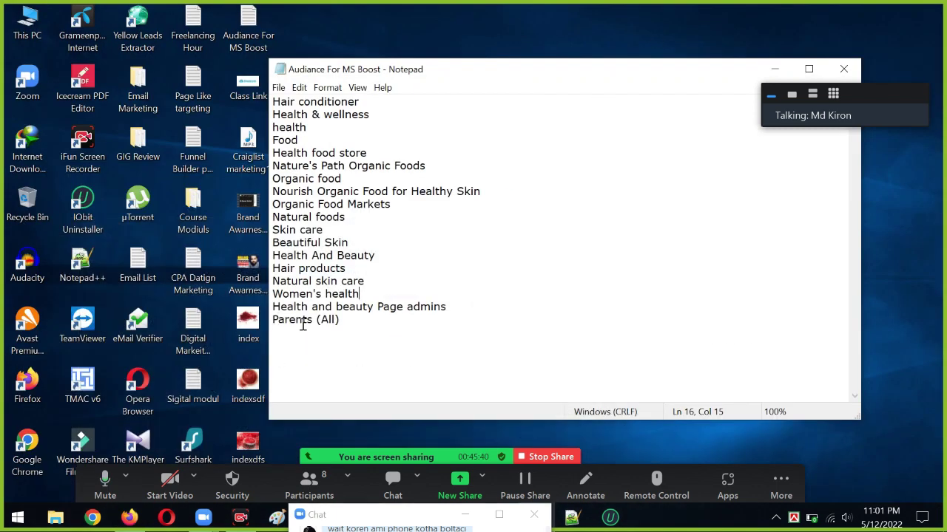
pyautogui.moveTo(344, 321); pyautogui.dragTo(266, 326)
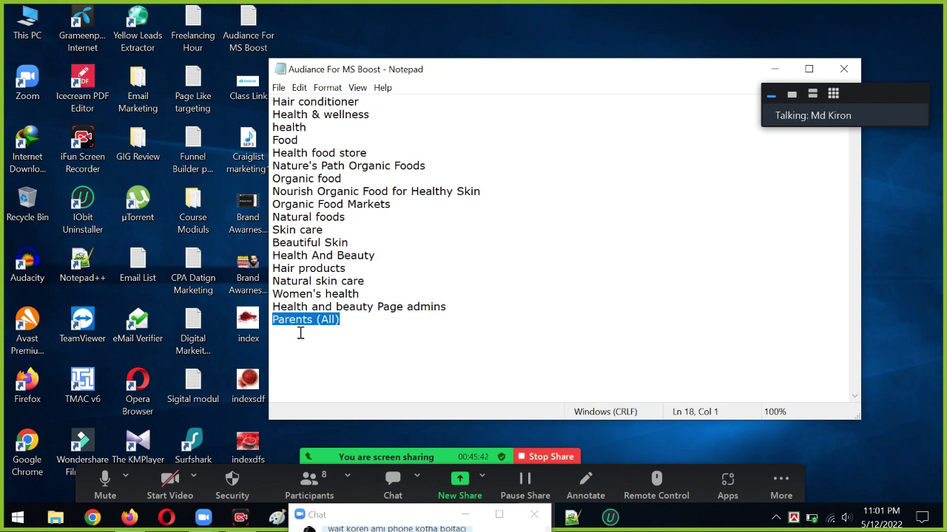
pyautogui.click(357, 322)
pyautogui.moveTo(349, 318); pyautogui.dragTo(269, 325)
pyautogui.click(300, 323)
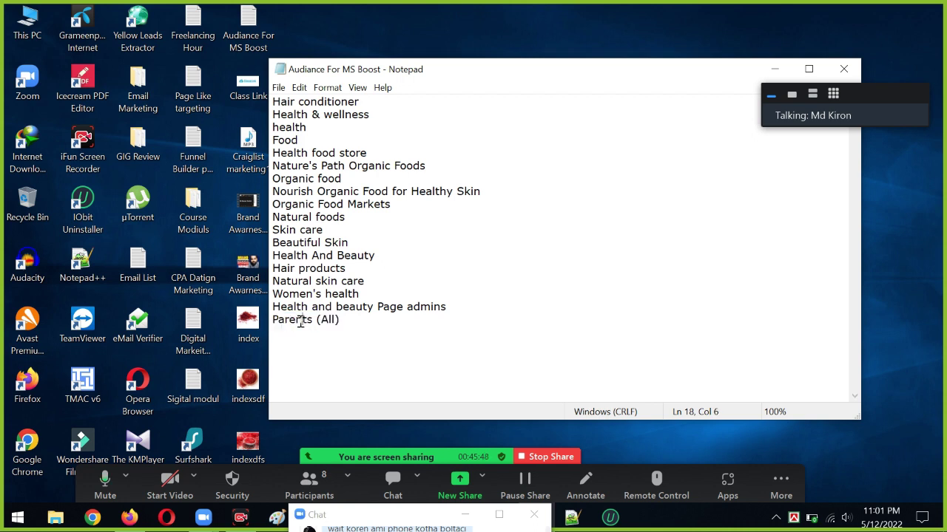
pyautogui.moveTo(361, 325); pyautogui.dragTo(254, 323)
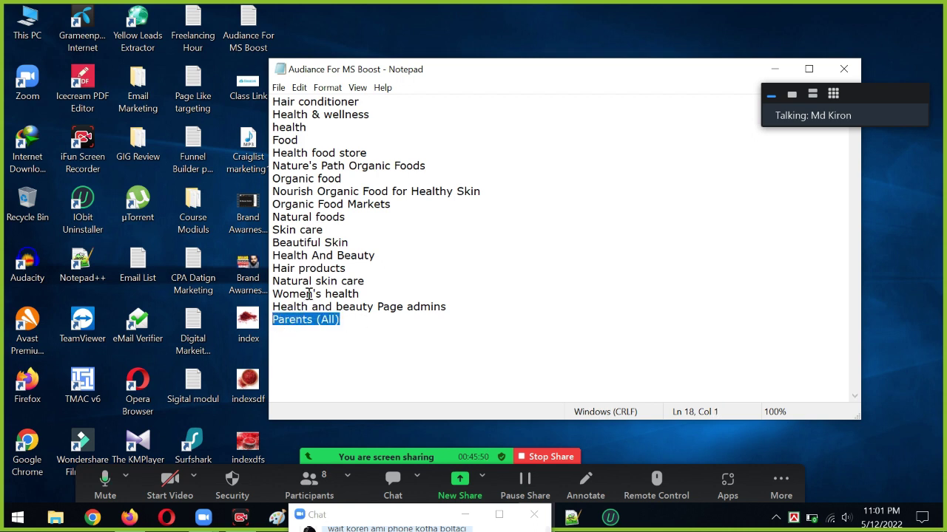
pyautogui.moveTo(371, 295); pyautogui.dragTo(266, 298)
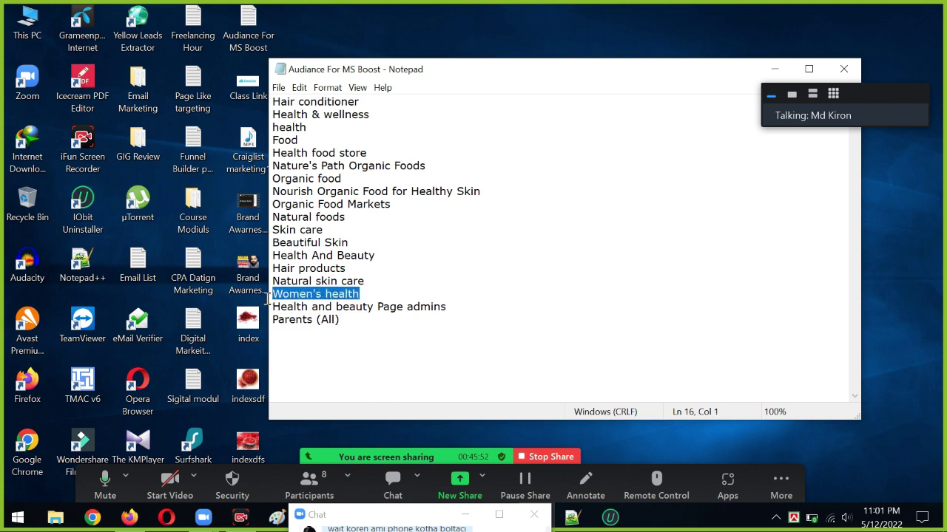
pyautogui.click(301, 294)
pyautogui.moveTo(362, 295); pyautogui.dragTo(273, 298)
pyautogui.click(362, 296)
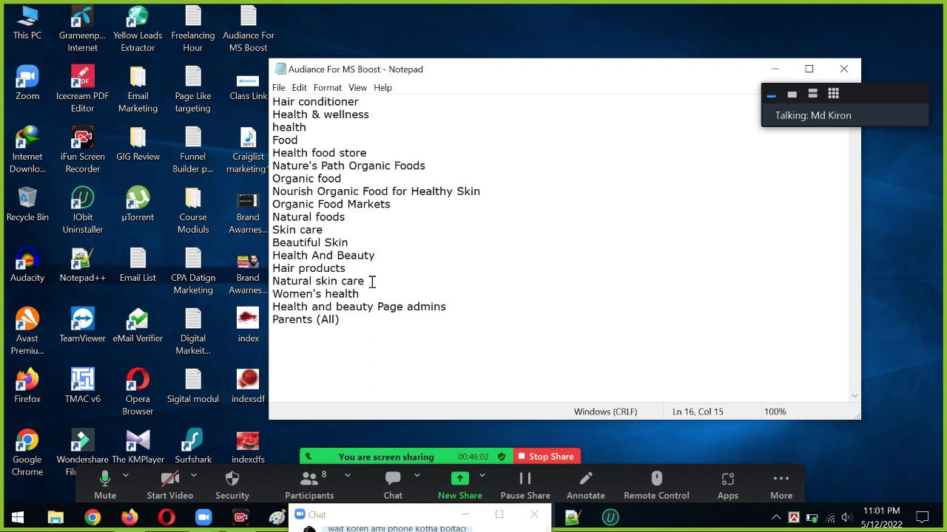
# Highlight the Natural skin care entry in the interest note
pyautogui.moveTo(370, 281); pyautogui.dragTo(259, 278)
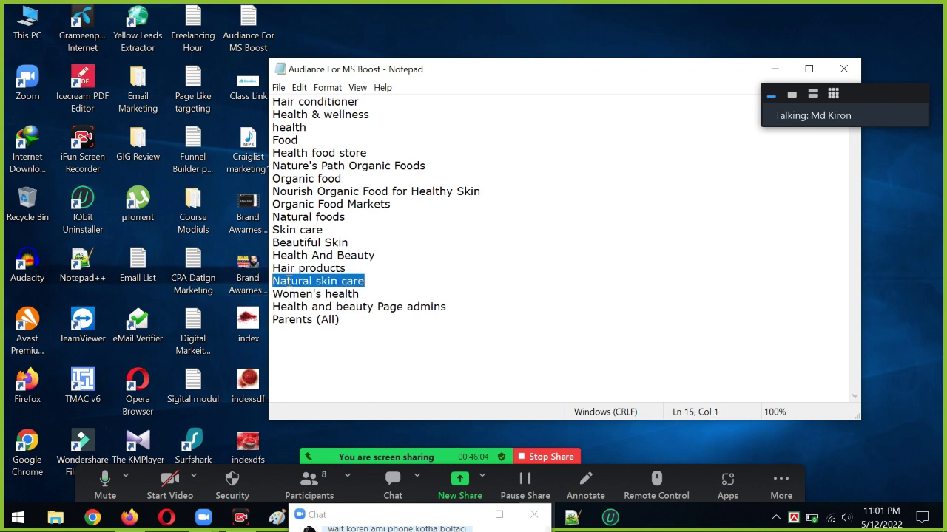
pyautogui.click(281, 284)
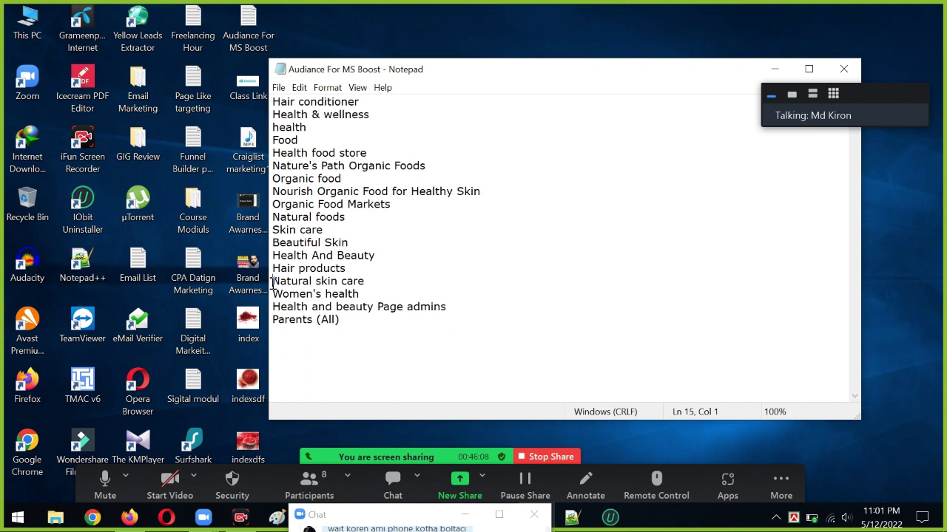
pyautogui.moveTo(382, 284); pyautogui.dragTo(254, 278)
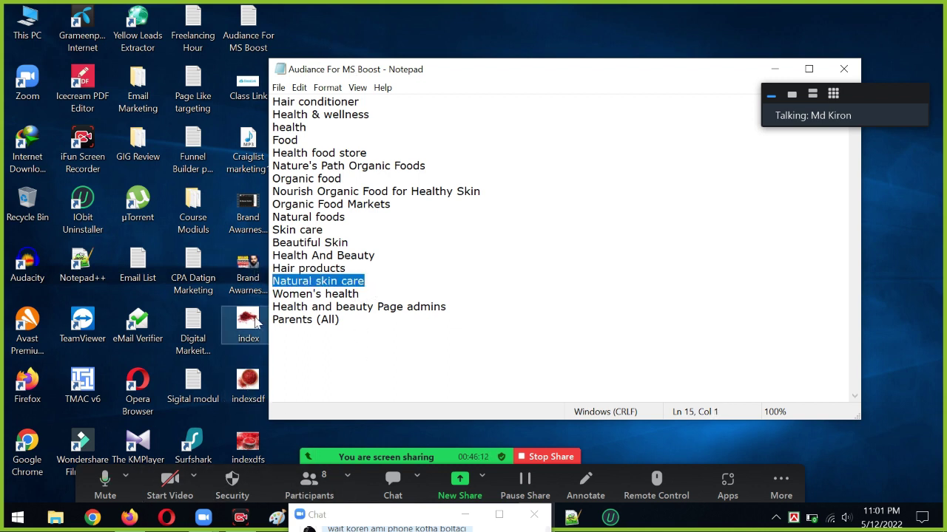
pyautogui.click(301, 306)
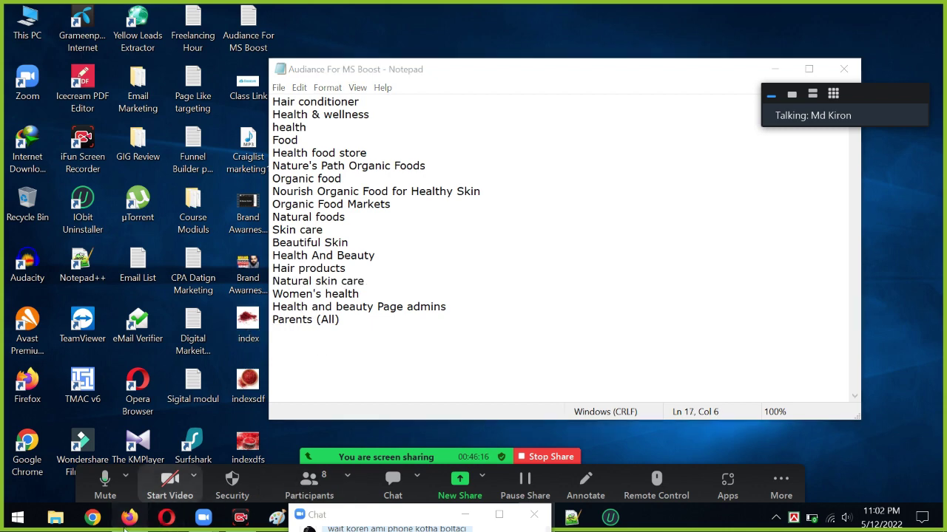
# Switch to Ads Manager in Firefox and review the ad set's location map, age, gender and detailed targeting settings
pyautogui.click(129, 517)
pyautogui.scroll(2, 349, 274)
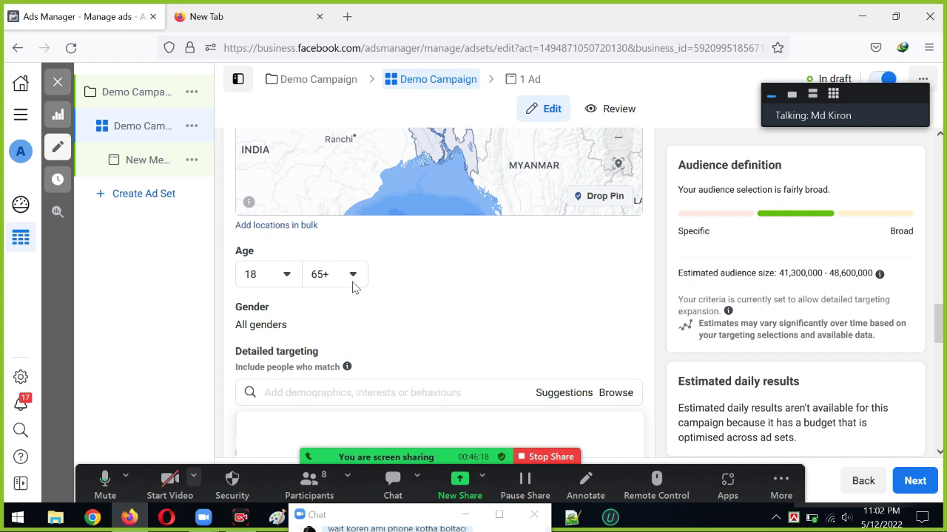
pyautogui.scroll(1, 351, 285)
pyautogui.scroll(-2, 352, 285)
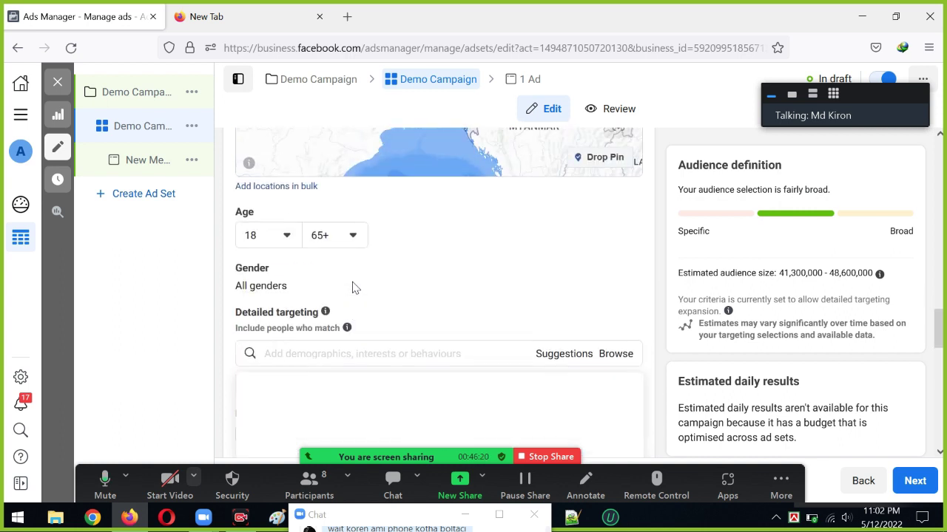
pyautogui.scroll(1, 352, 288)
pyautogui.scroll(2, 352, 292)
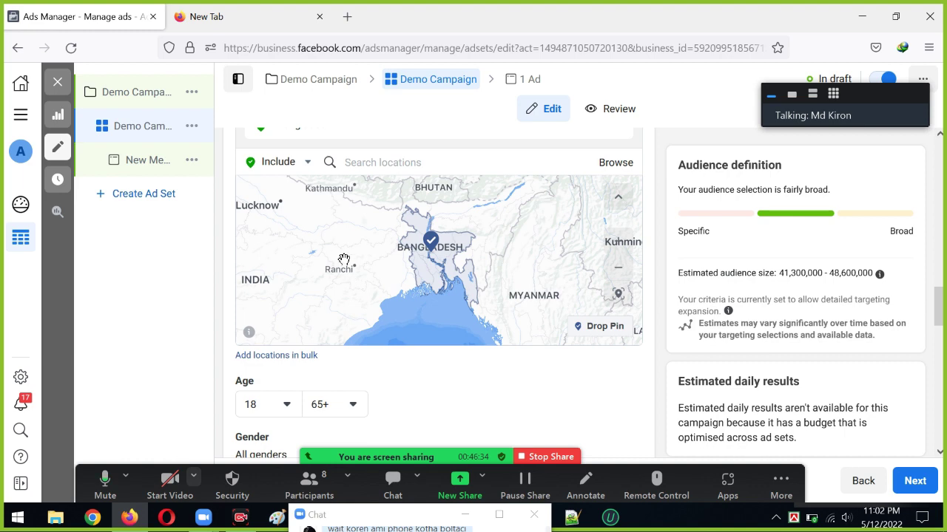
pyautogui.scroll(2, 341, 266)
pyautogui.scroll(-3, 549, 242)
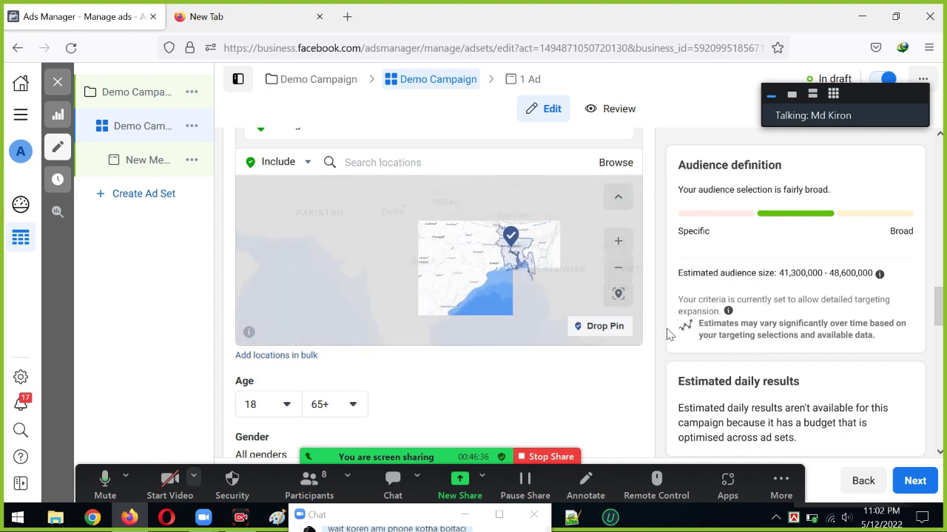
# Reset the ad set's start date to today from the schedule warning above the Audience section
pyautogui.scroll(3, 655, 318)
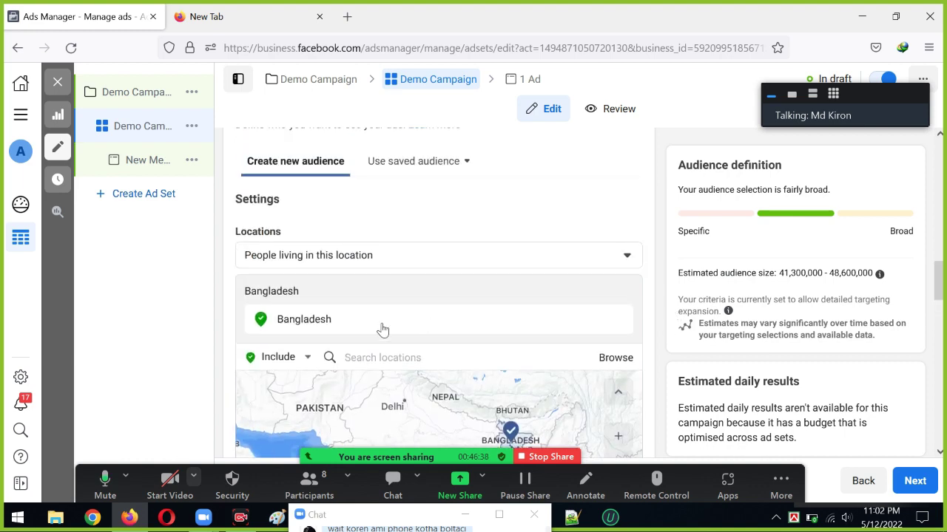
pyautogui.scroll(1, 458, 192)
pyautogui.scroll(2, 457, 194)
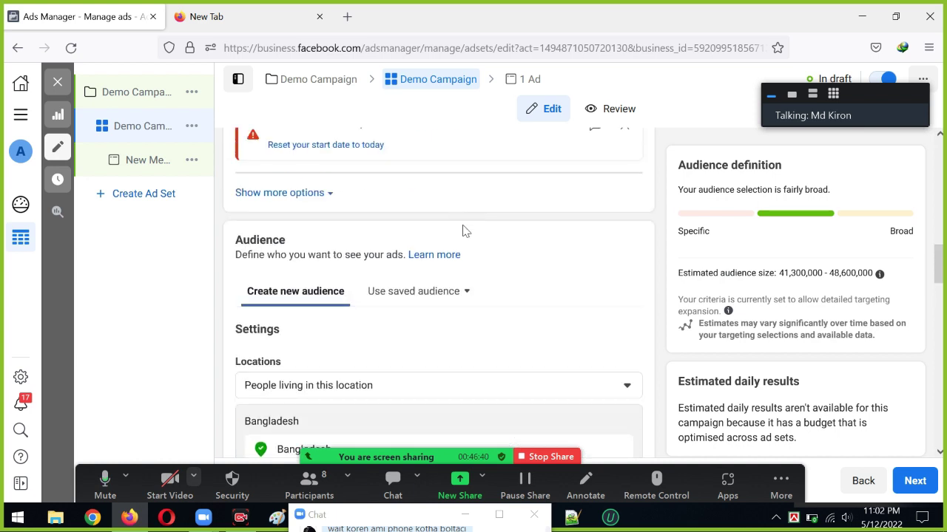
pyautogui.scroll(-1, 461, 229)
pyautogui.scroll(3, 473, 254)
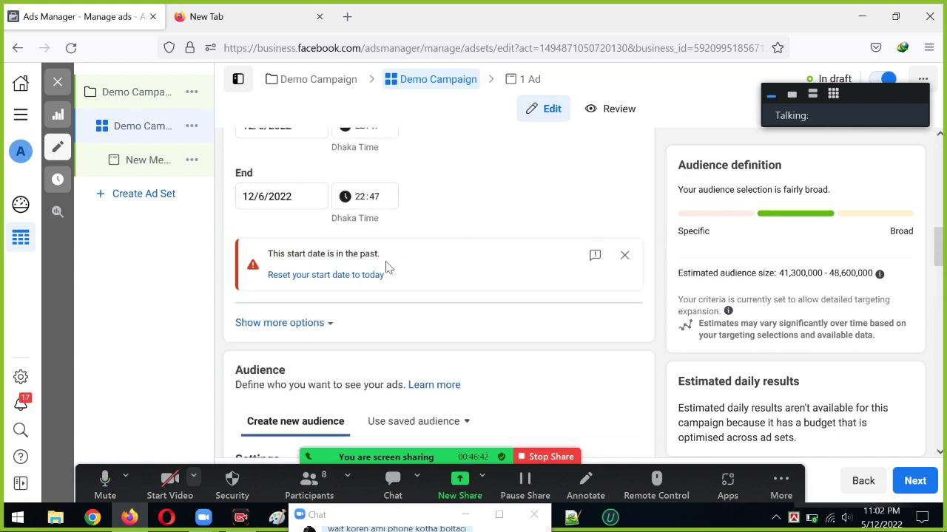
pyautogui.click(301, 278)
# Minimise the Zoom chat, close the duplicate Notepad window and bring the remaining Audiance For MS Boost note to the front
pyautogui.scroll(-6, 422, 289)
pyautogui.scroll(-5, 545, 392)
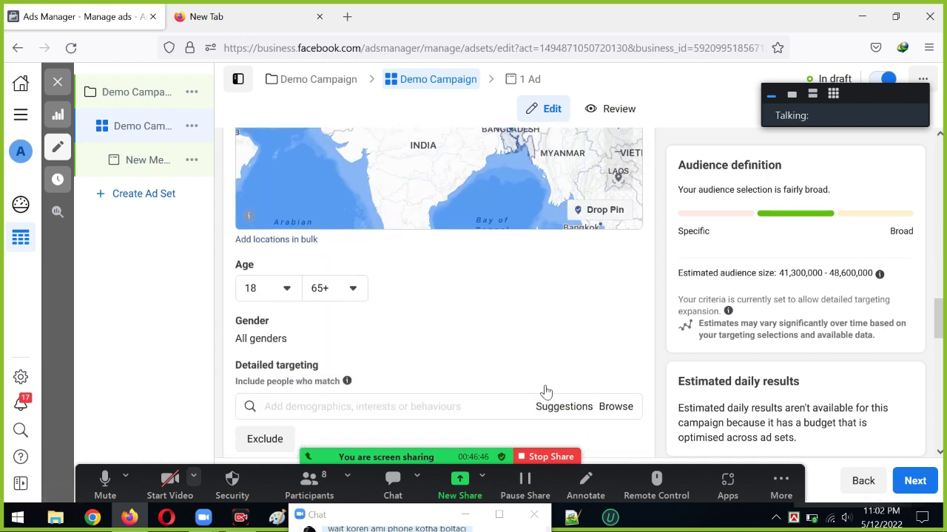
pyautogui.click(306, 275)
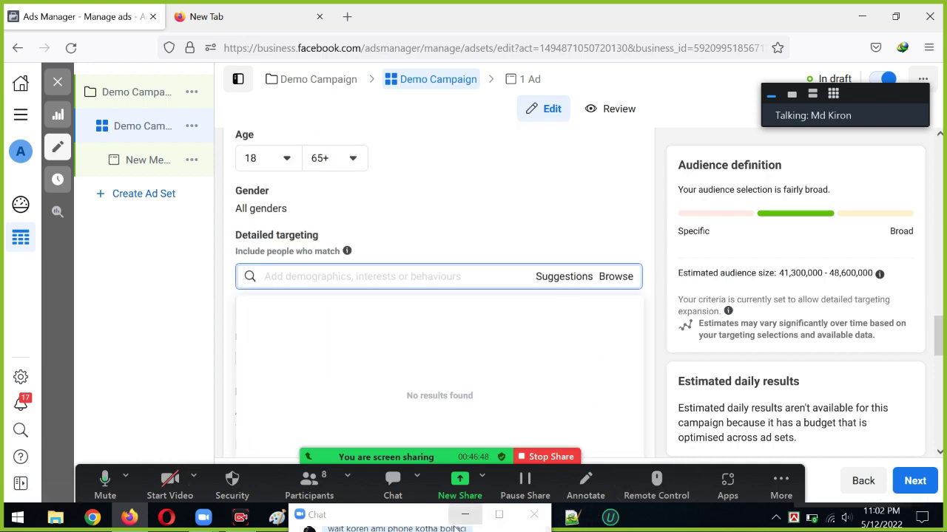
pyautogui.click(464, 515)
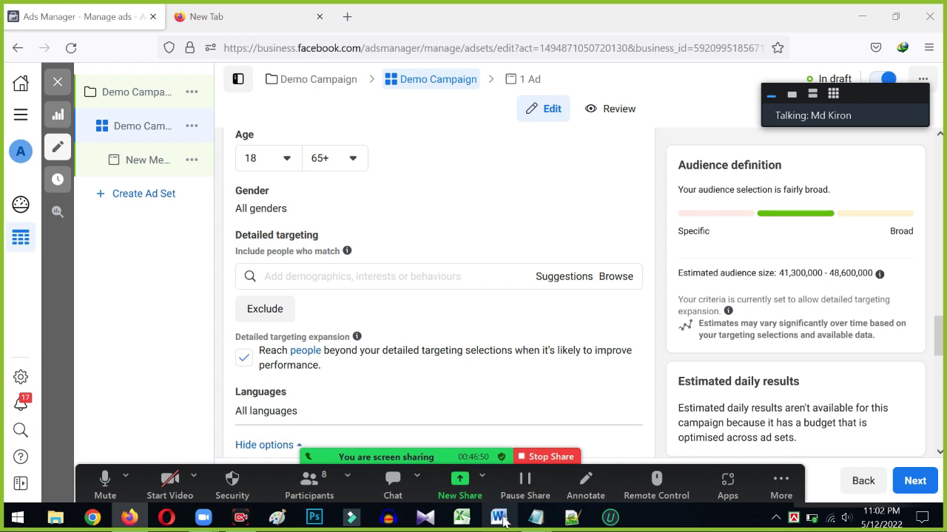
pyautogui.moveTo(536, 517)
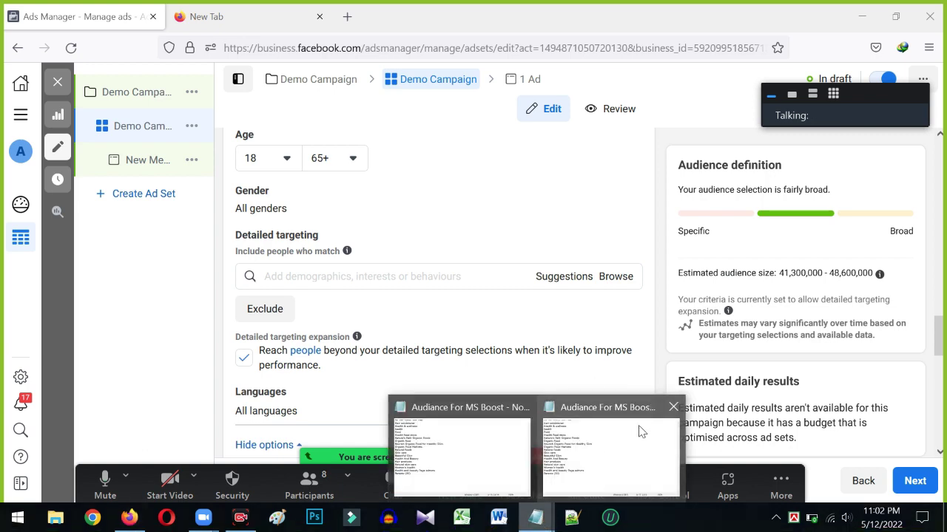
pyautogui.click(673, 407)
pyautogui.click(540, 448)
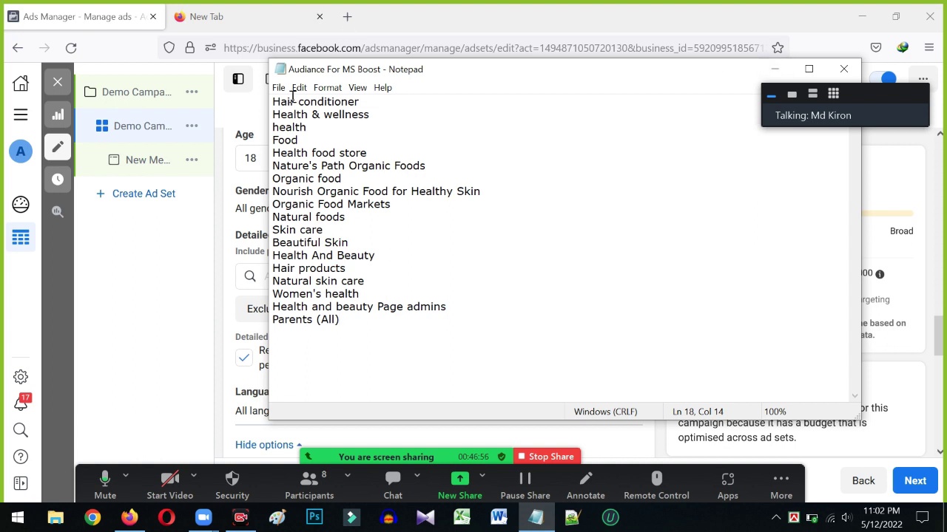
# Highlight the note's whole interest list from Hair conditioner to Parents (All) and move its window off the targeting settings
pyautogui.moveTo(274, 101); pyautogui.dragTo(489, 322)
pyautogui.click(309, 131)
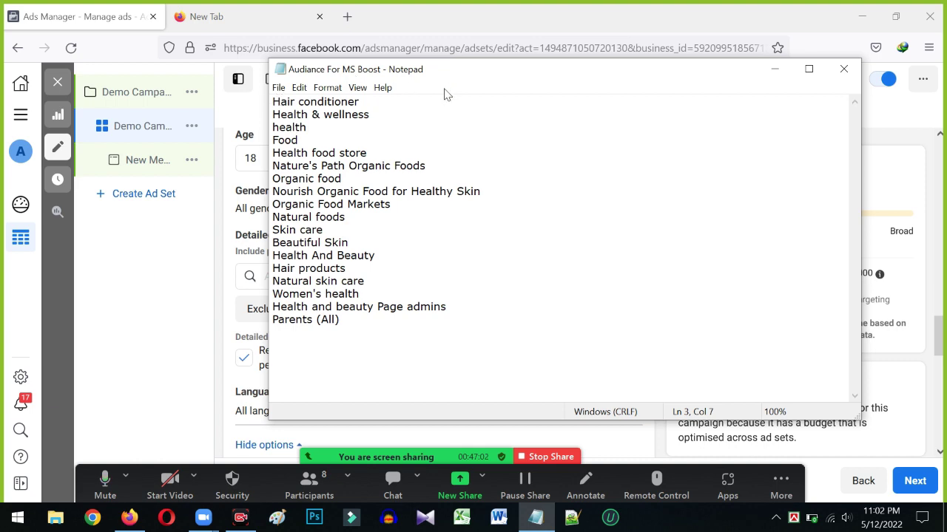
pyautogui.moveTo(471, 80); pyautogui.dragTo(794, 164)
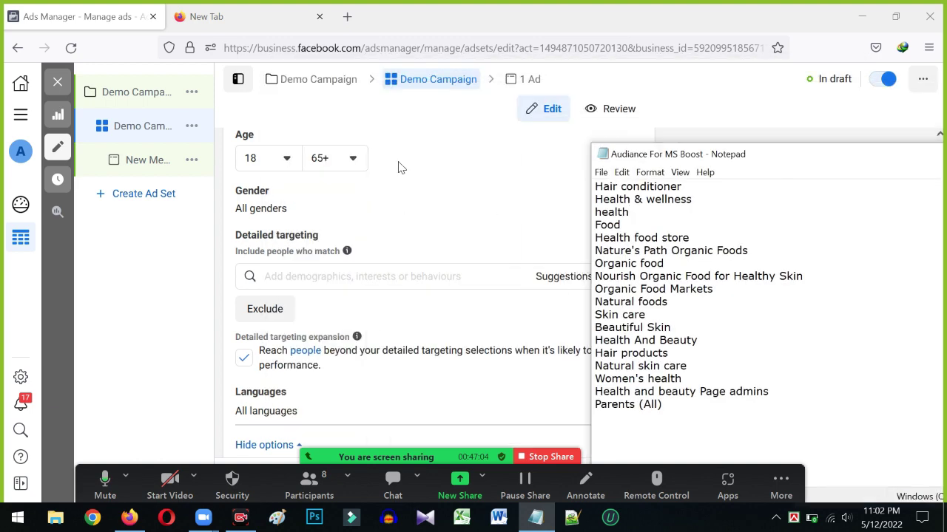
pyautogui.moveTo(797, 162); pyautogui.dragTo(363, 57)
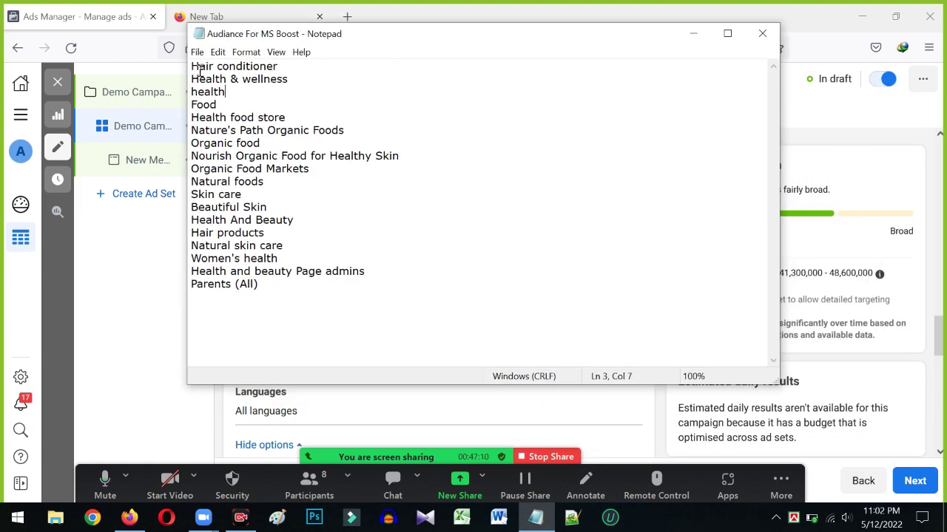
pyautogui.moveTo(190, 70); pyautogui.dragTo(363, 287)
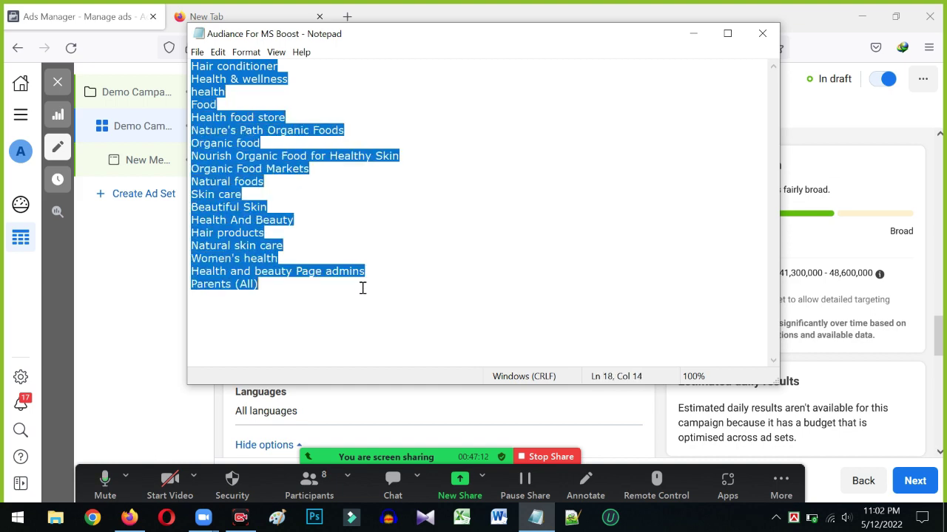
pyautogui.click(294, 287)
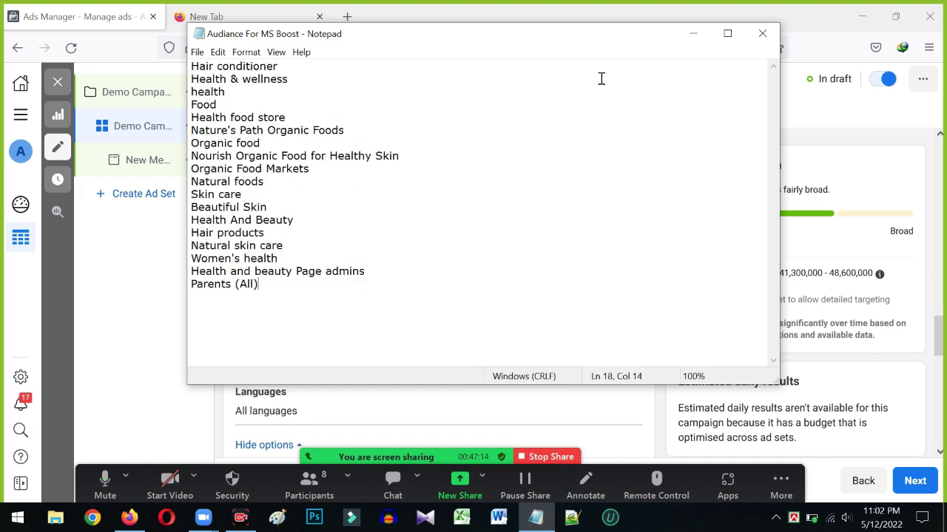
pyautogui.moveTo(442, 37); pyautogui.dragTo(653, 51)
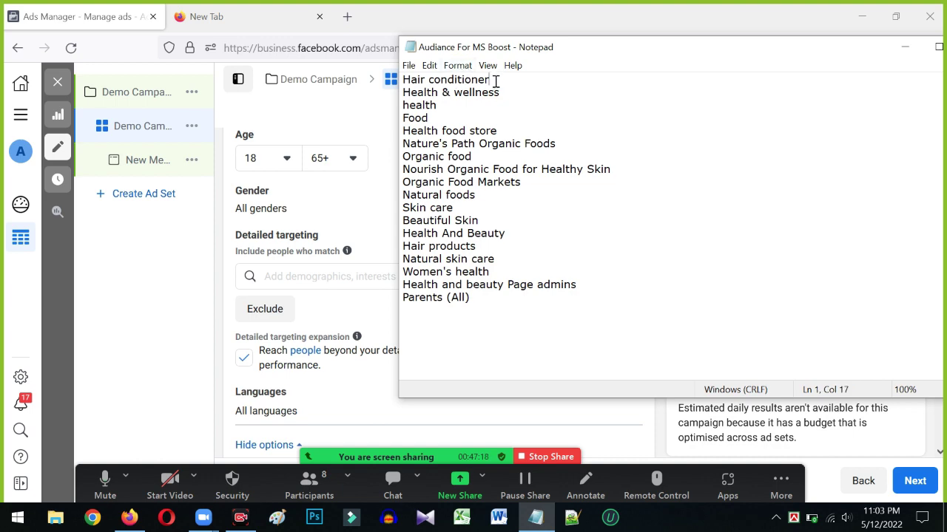
# Copy Hair conditioner from the note and add it as an interest in the ad set's detailed targeting
pyautogui.moveTo(491, 83); pyautogui.dragTo(387, 81)
pyautogui.hotkey('ctrl', 'c')
pyautogui.moveTo(819, 55); pyautogui.dragTo(727, 55)
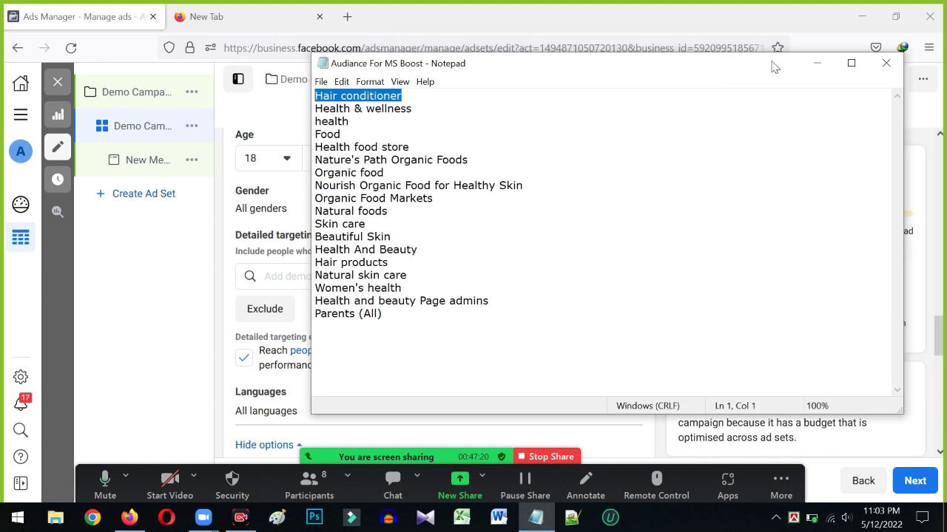
pyautogui.click(818, 63)
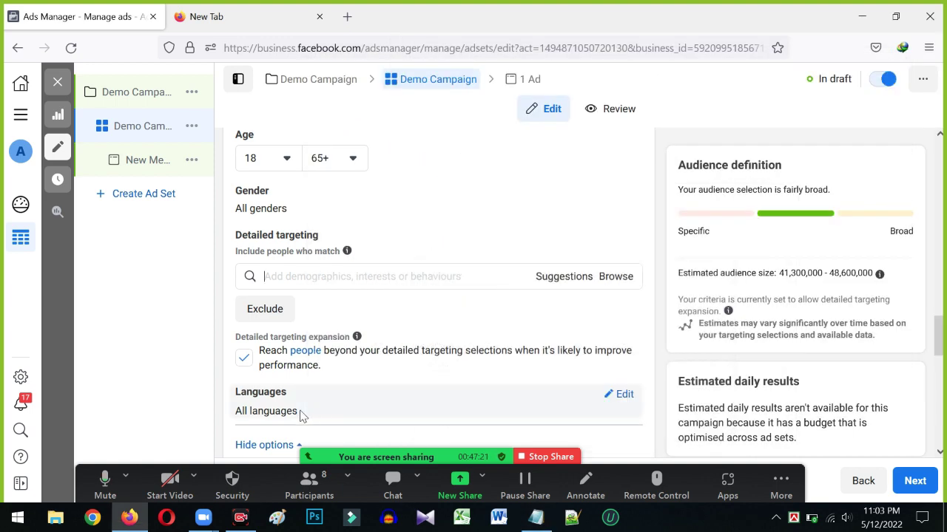
pyautogui.click(296, 278)
pyautogui.hotkey('ctrl', 'v')
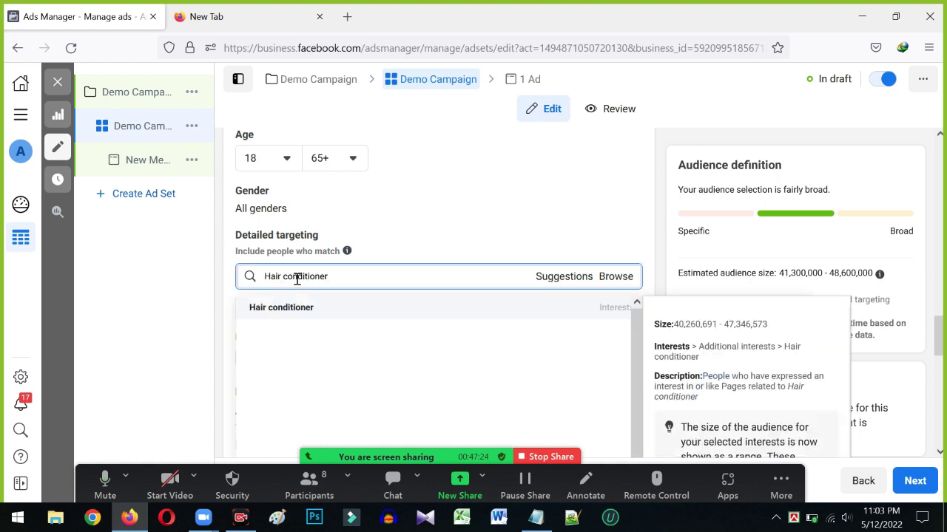
pyautogui.click(260, 309)
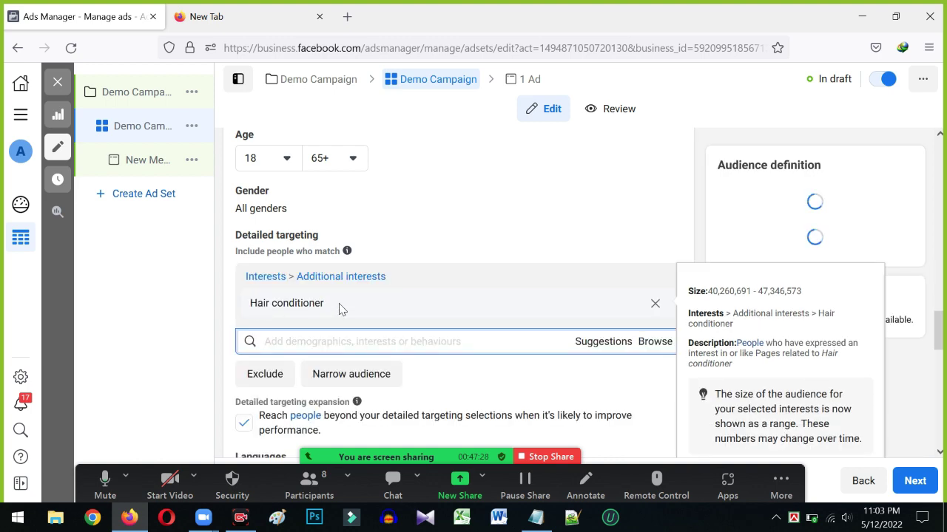
# Copy Health & wellness from the note and add the matching interest to the detailed targeting
pyautogui.click(536, 518)
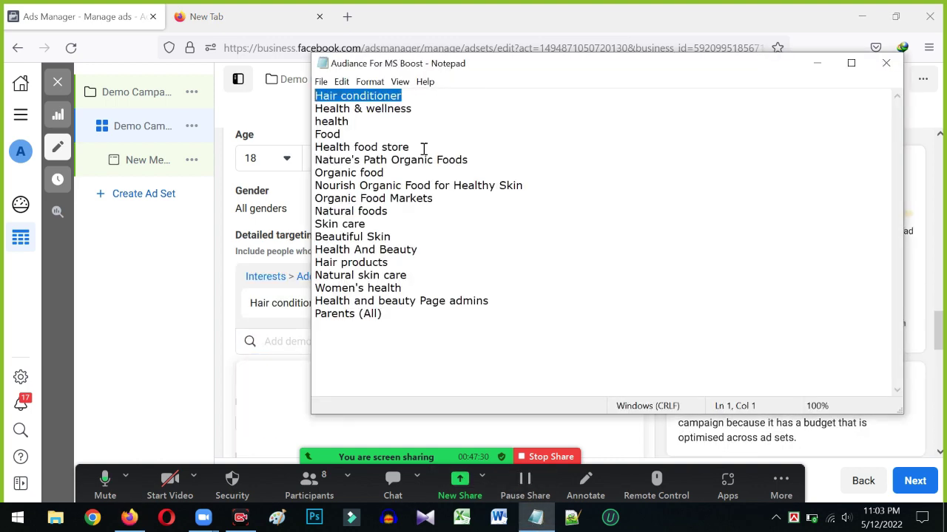
pyautogui.moveTo(413, 109); pyautogui.dragTo(316, 109)
pyautogui.hotkey('ctrl', 'c')
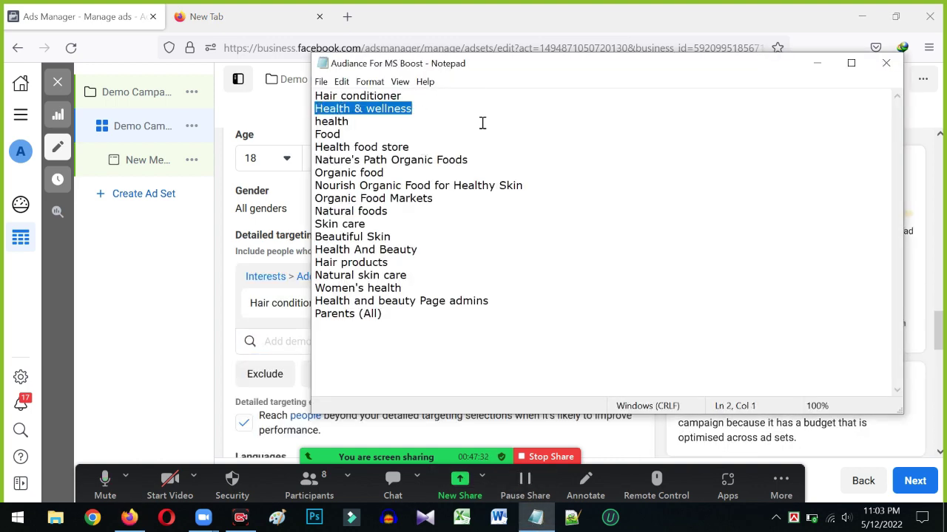
pyautogui.click(817, 63)
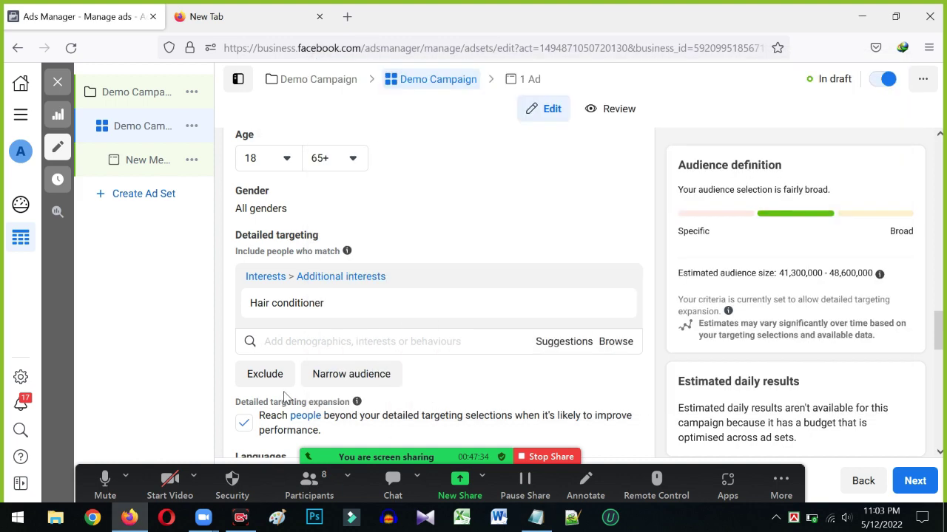
pyautogui.hotkey('ctrl', 'v')
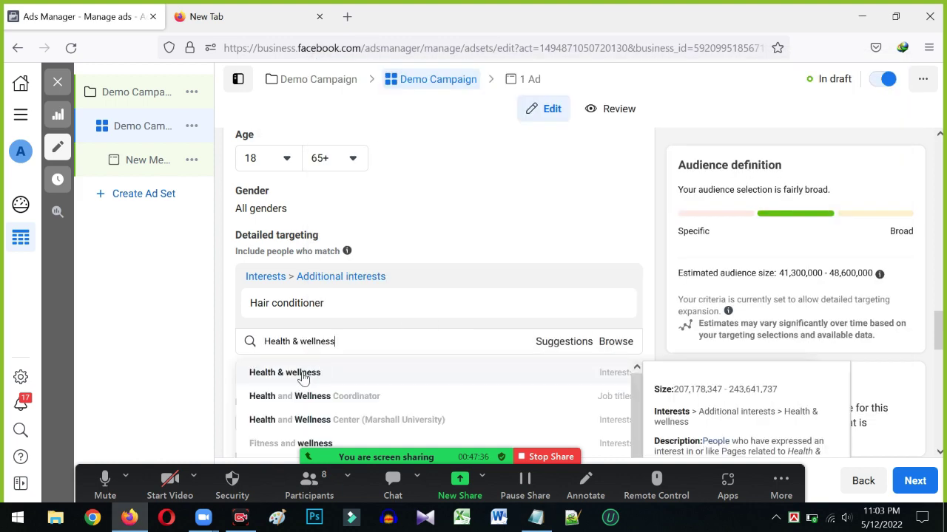
pyautogui.click(304, 377)
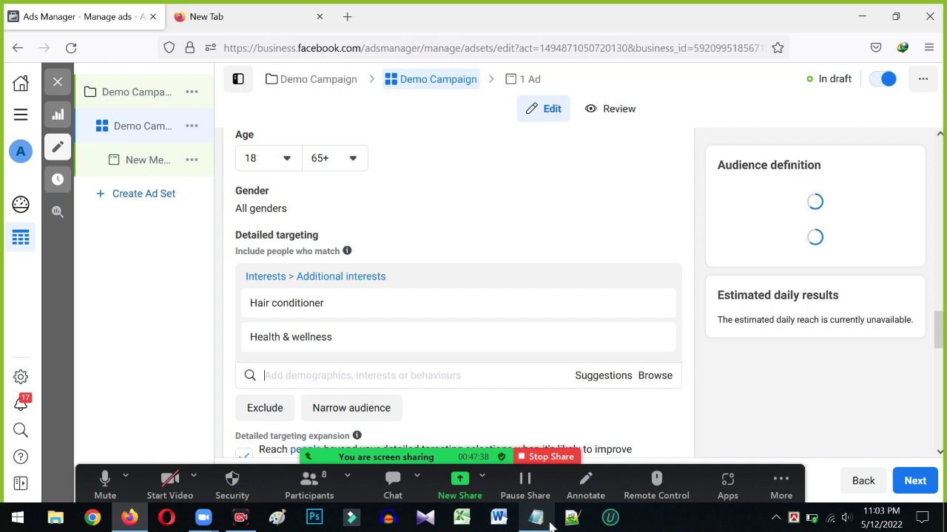
# Take the health entry from the note and add the health interest to the detailed targeting
pyautogui.click(536, 517)
pyautogui.moveTo(366, 122); pyautogui.dragTo(307, 129)
pyautogui.click(817, 63)
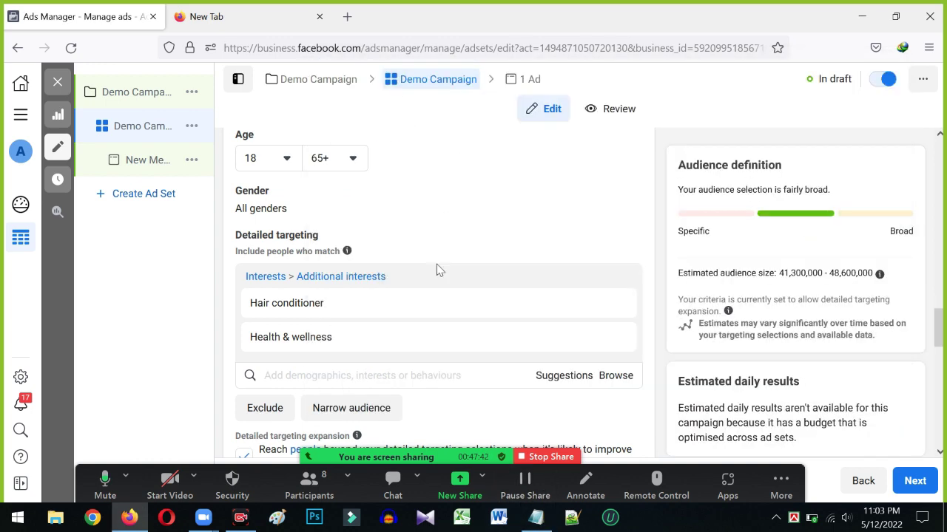
pyautogui.click(259, 376)
pyautogui.write('health')
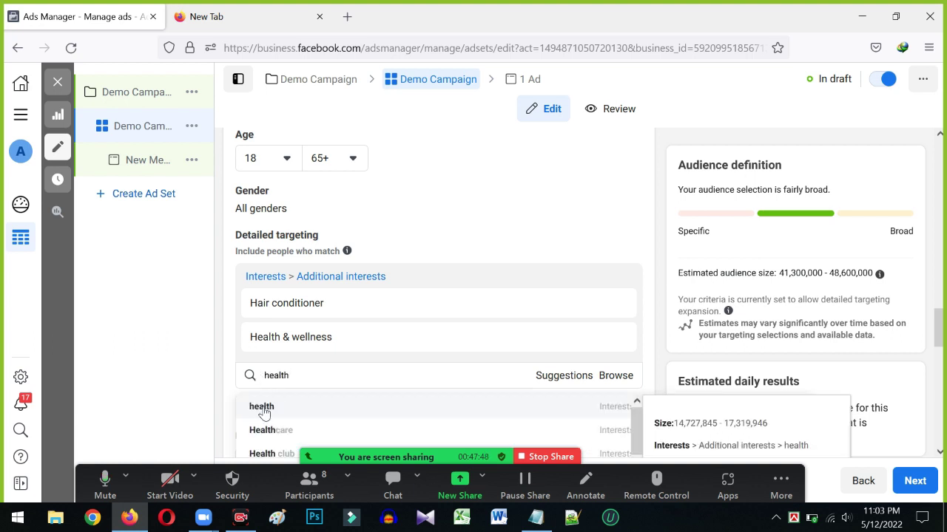
pyautogui.click(262, 407)
# Copy Food from the note and add it as an interest in the ad set's detailed targeting
pyautogui.click(536, 517)
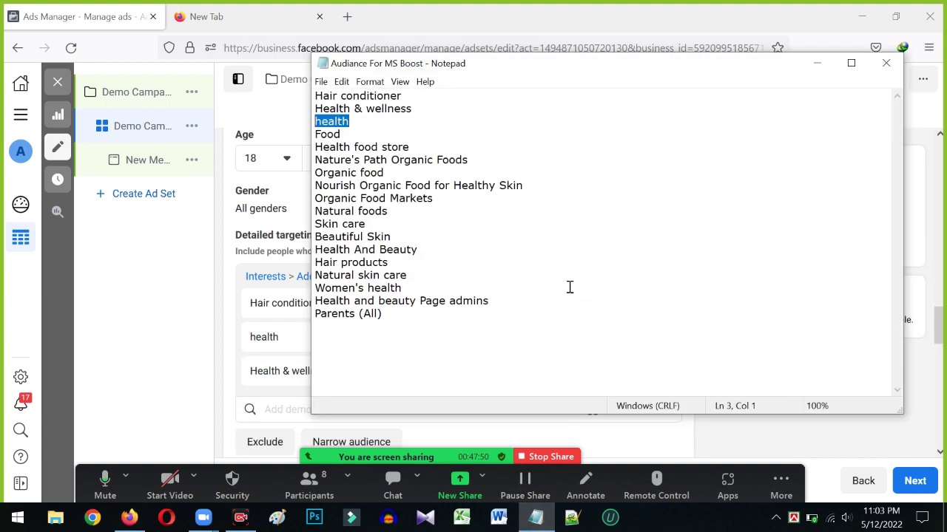
pyautogui.moveTo(341, 133); pyautogui.dragTo(315, 135)
pyautogui.hotkey('ctrl', 'c')
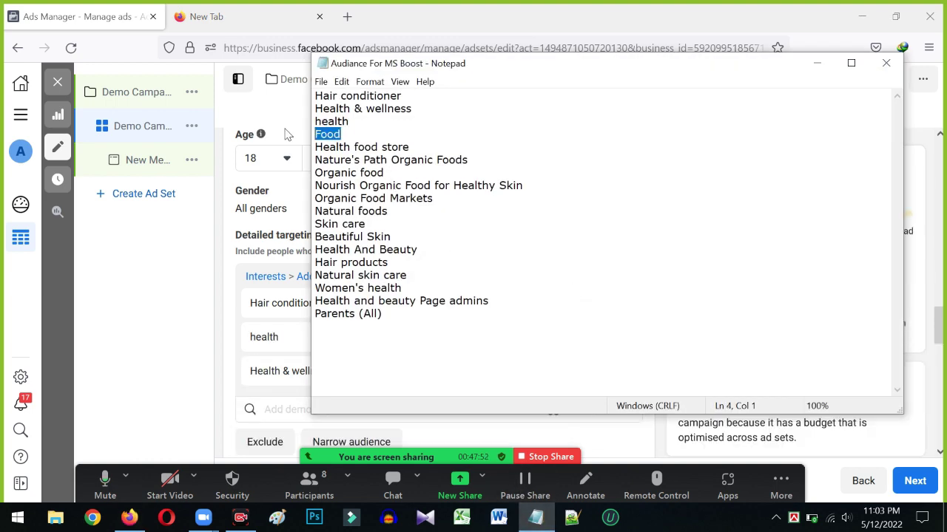
pyautogui.click(816, 65)
pyautogui.click(285, 411)
pyautogui.hotkey('ctrl', 'v')
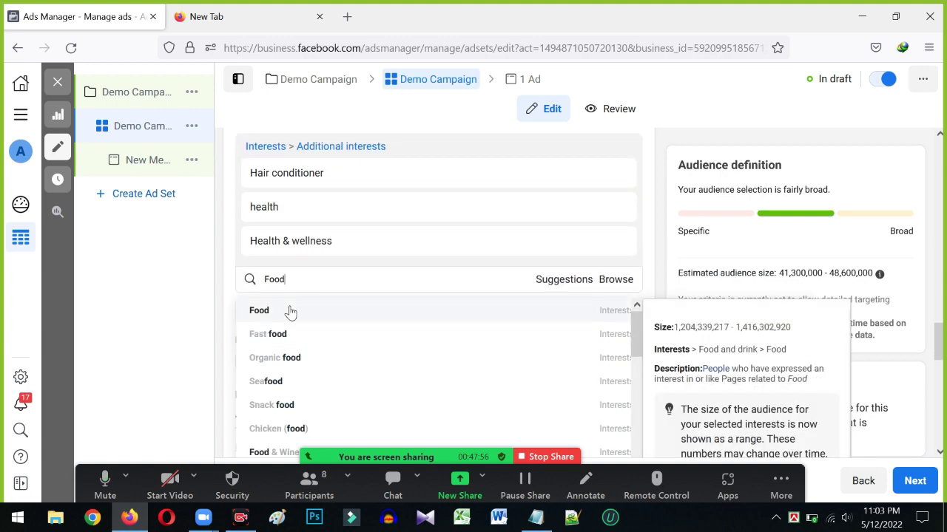
pyautogui.press('Return')
# Copy Health food store from the note and add the matching interest to the detailed targeting
pyautogui.click(534, 517)
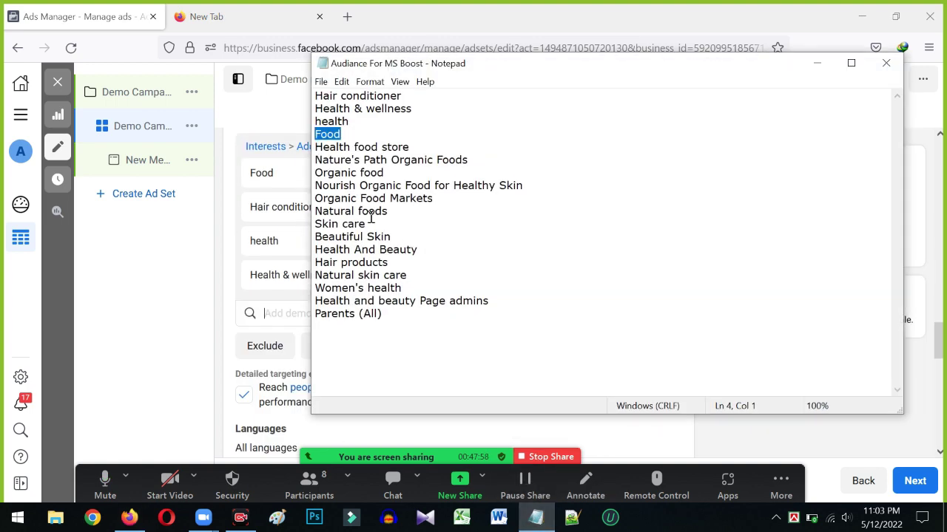
pyautogui.moveTo(421, 143); pyautogui.dragTo(289, 153)
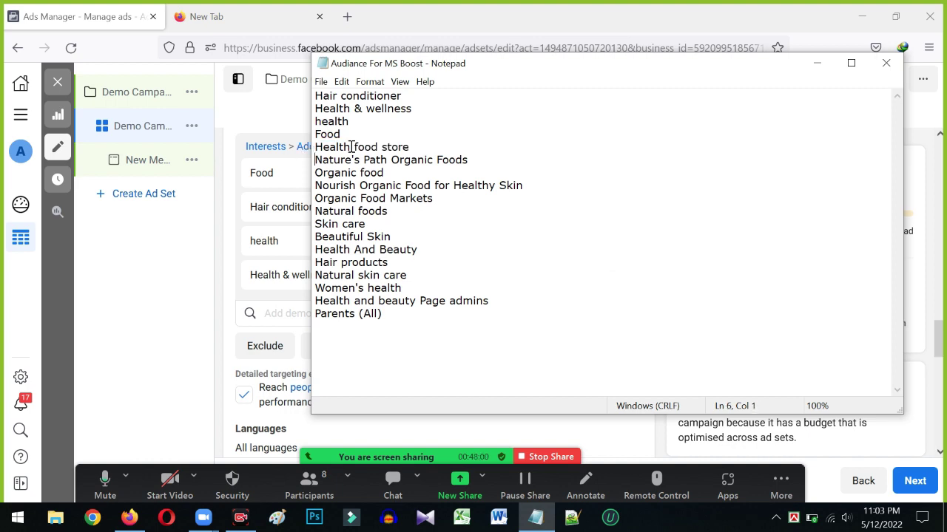
pyautogui.moveTo(421, 144); pyautogui.dragTo(316, 149)
pyautogui.hotkey('ctrl', 'c')
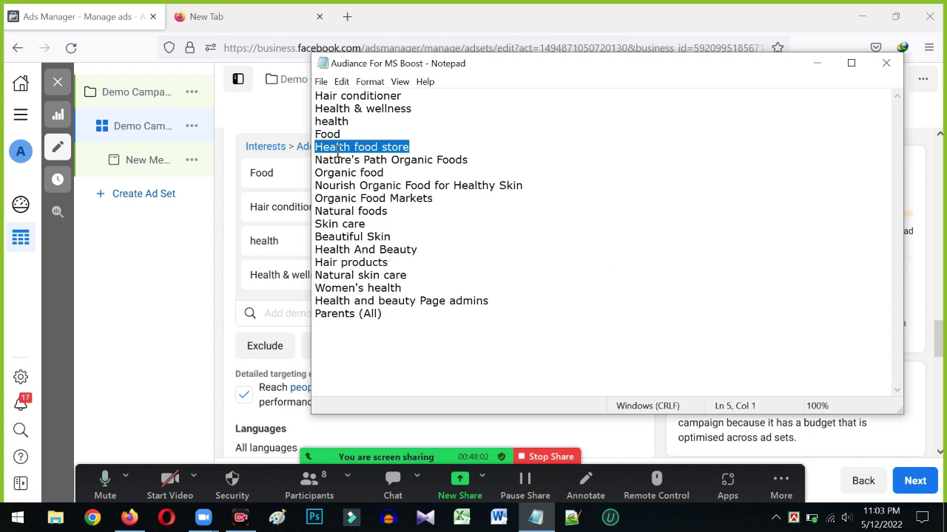
pyautogui.click(816, 62)
pyautogui.hotkey('ctrl', 'v')
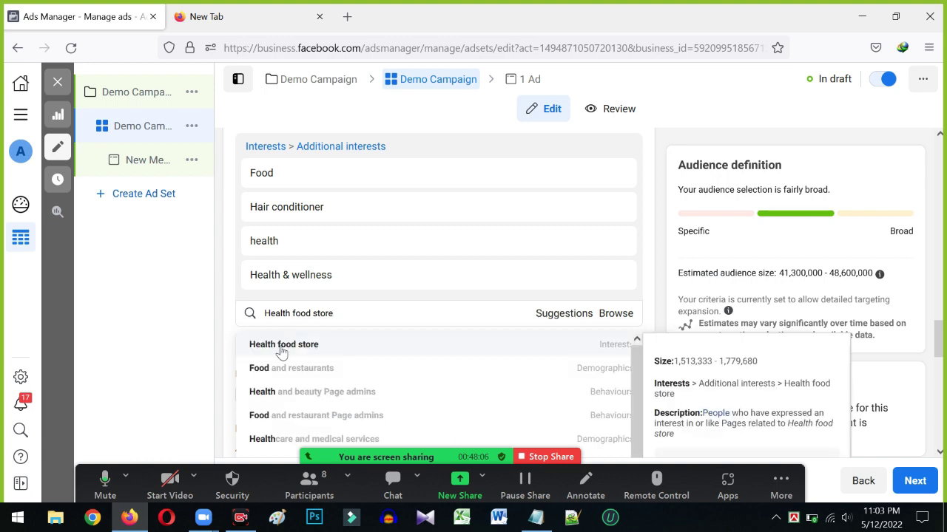
pyautogui.click(281, 347)
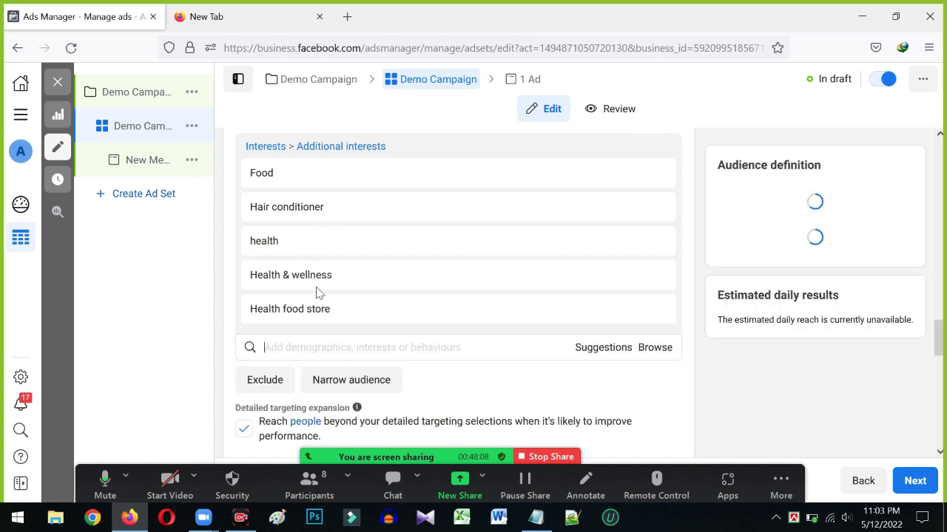
# Copy Nature's Path Organic Foods from the note and add that interest to the detailed targeting
pyautogui.click(537, 517)
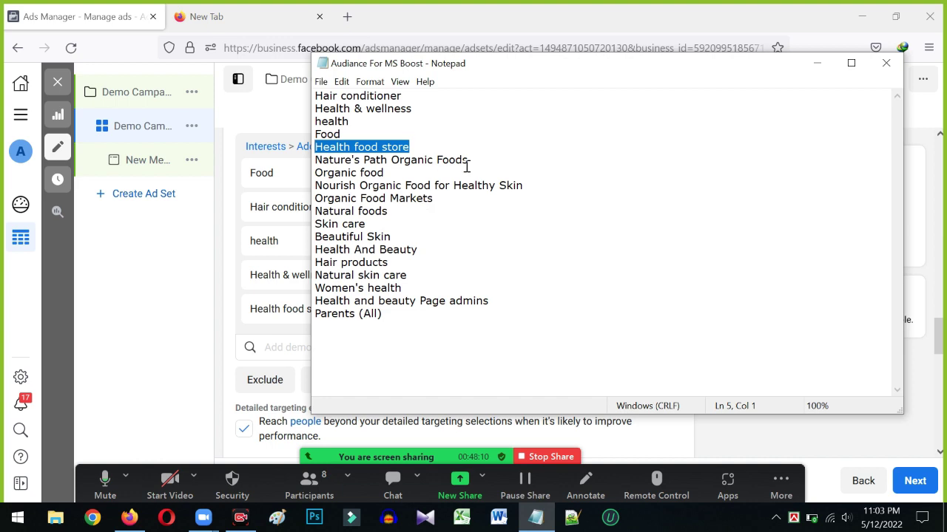
pyautogui.moveTo(468, 160); pyautogui.dragTo(305, 157)
pyautogui.hotkey('ctrl', 'c')
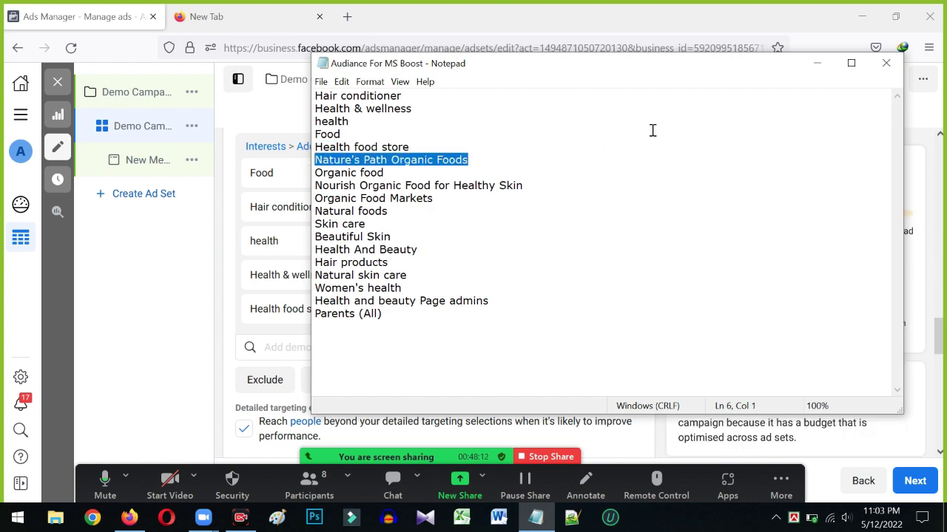
pyautogui.click(818, 63)
pyautogui.hotkey('ctrl', 'v')
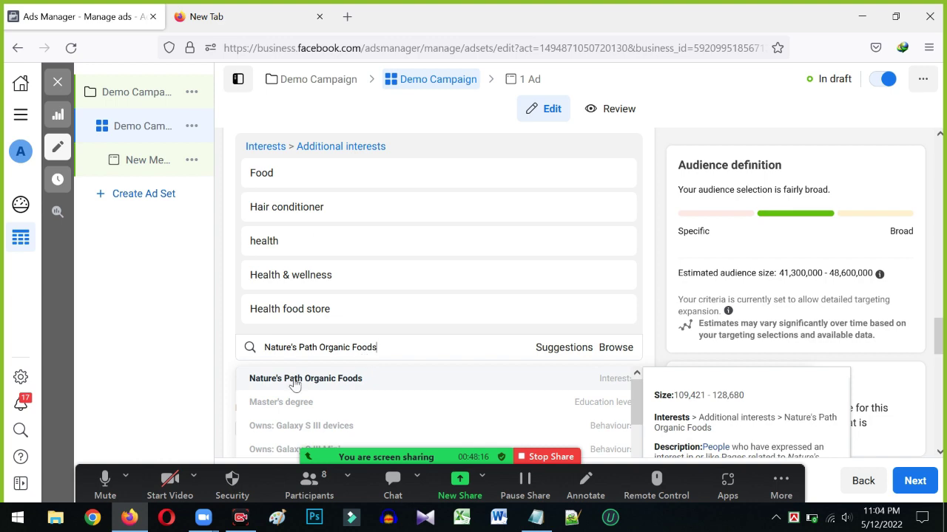
# Take the Organic food entry from the note and add it to the detailed targeting interests
pyautogui.click(535, 518)
pyautogui.moveTo(383, 173); pyautogui.dragTo(299, 166)
pyautogui.moveTo(393, 173); pyautogui.dragTo(307, 172)
pyautogui.hotkey('ctrl', 'c')
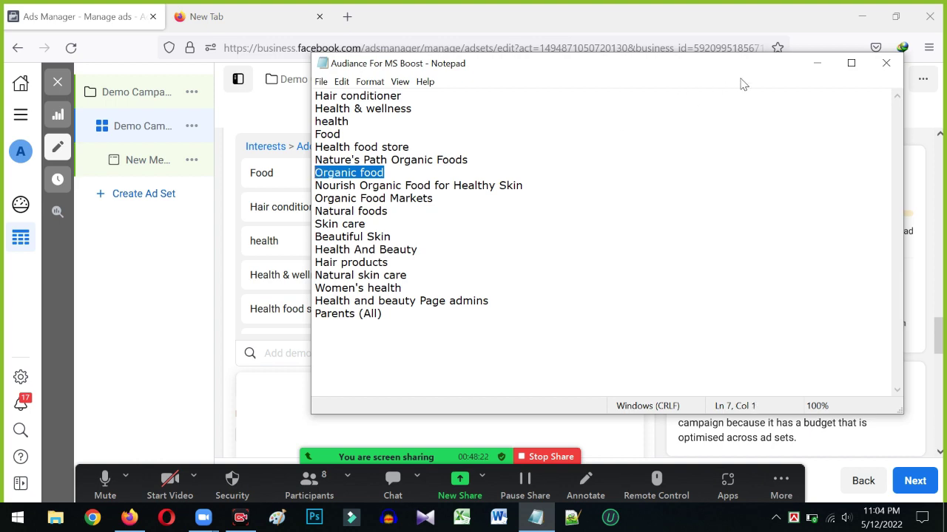
pyautogui.click(816, 63)
pyautogui.click(293, 353)
pyautogui.hotkey('ctrl', 'v')
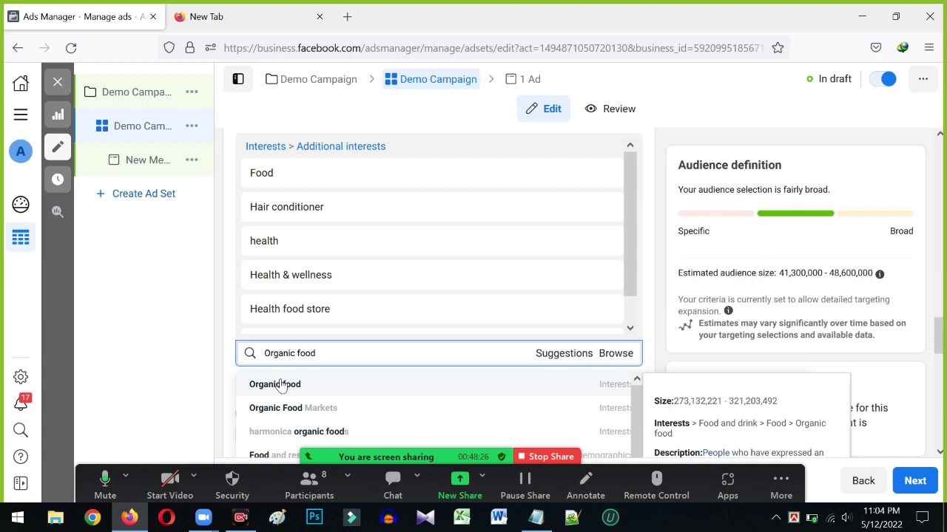
pyautogui.press('Return')
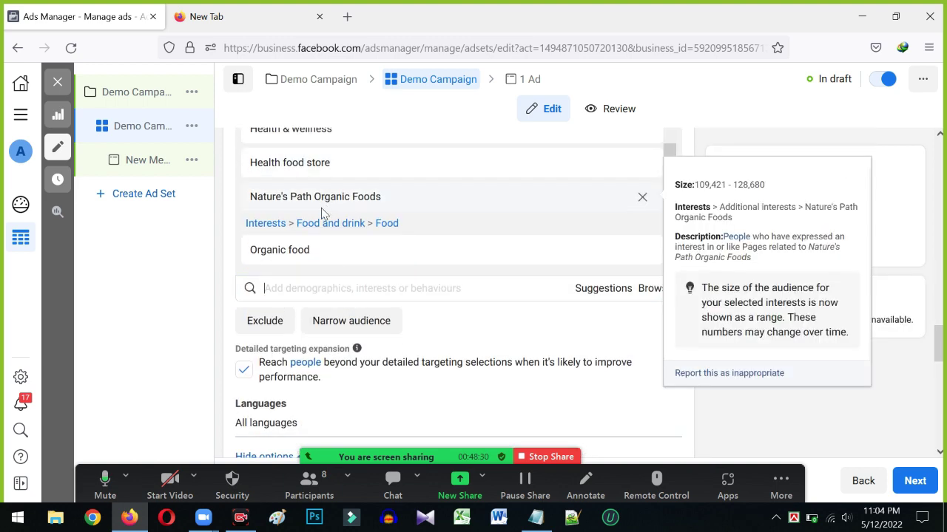
# Review the interests in the detailed targeting list from Food to Organic food, including their audience sizes and descriptions
pyautogui.scroll(2, 317, 207)
pyautogui.scroll(3, 314, 214)
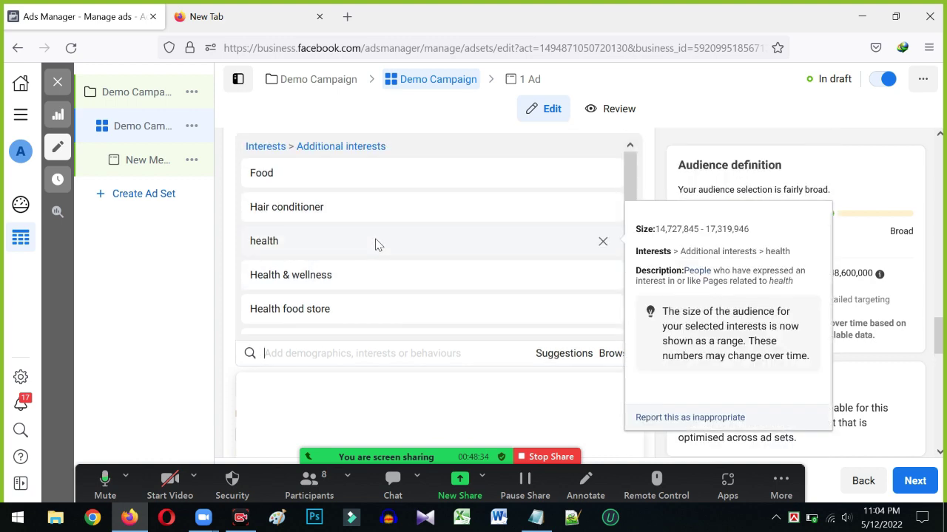
pyautogui.scroll(1, 366, 247)
pyautogui.scroll(-1, 347, 263)
pyautogui.scroll(-1, 339, 281)
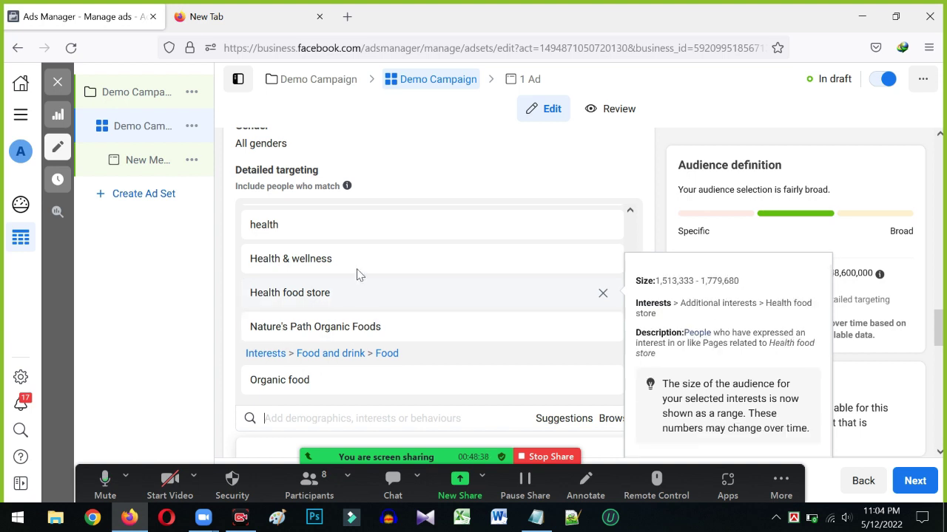
pyautogui.scroll(1, 339, 320)
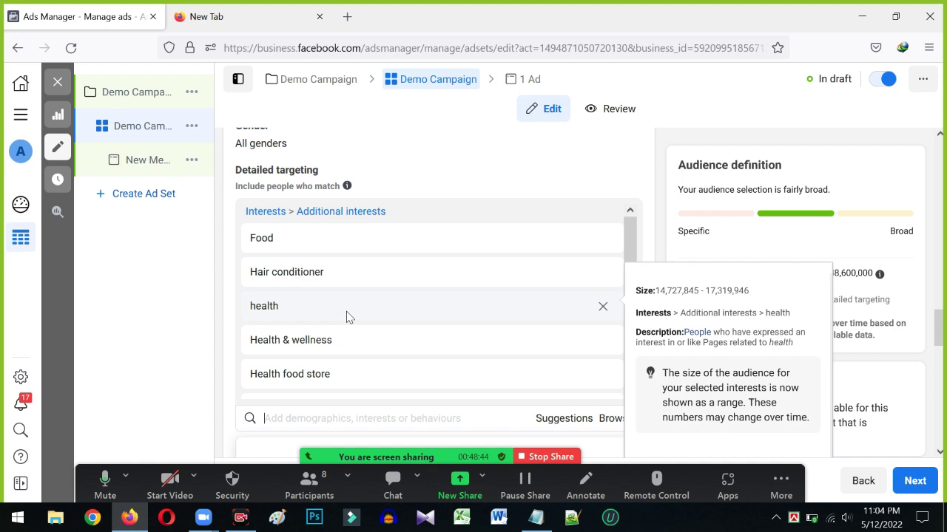
pyautogui.scroll(-1, 329, 314)
pyautogui.scroll(1, 329, 314)
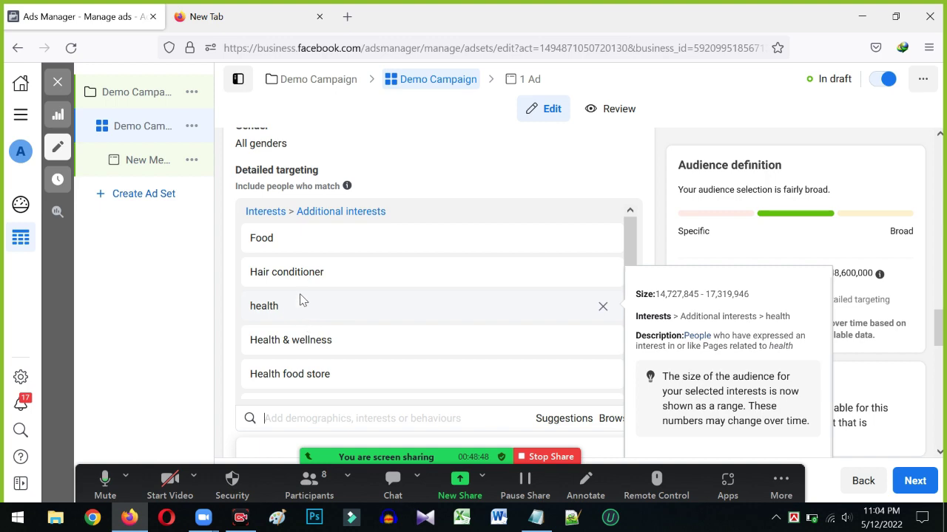
pyautogui.scroll(-1, 310, 296)
pyautogui.scroll(-2, 333, 276)
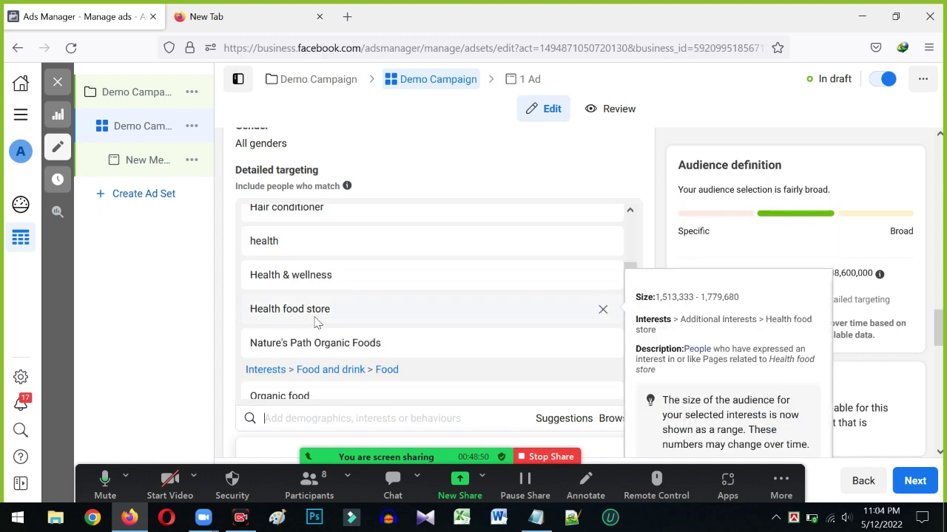
pyautogui.scroll(-2, 433, 269)
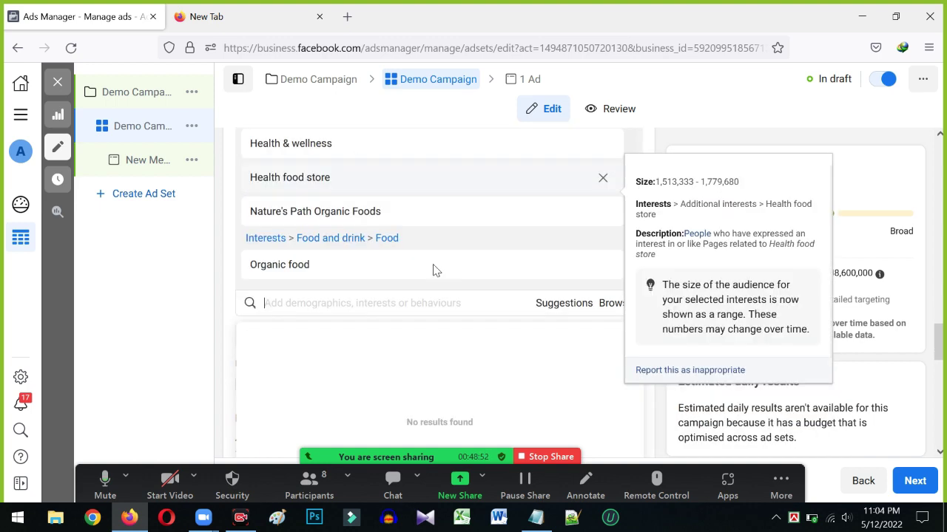
pyautogui.scroll(1, 407, 264)
pyautogui.scroll(2, 406, 270)
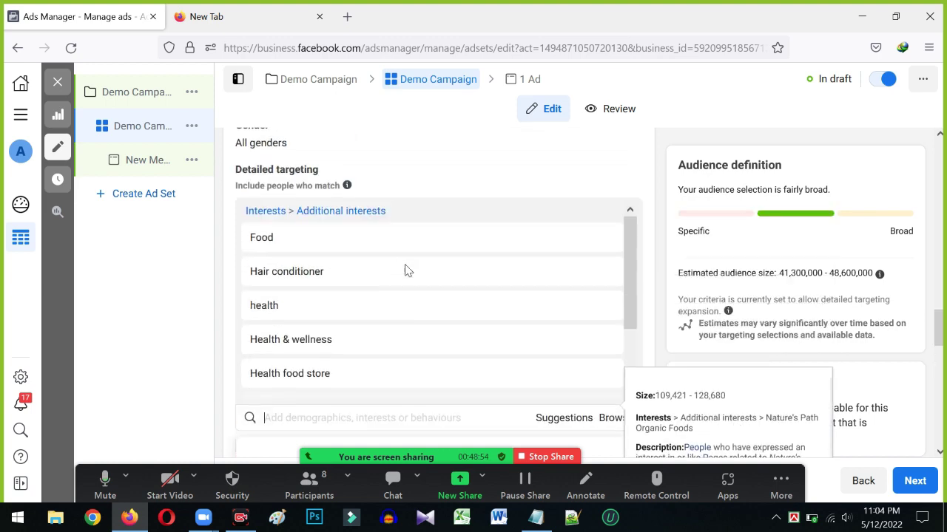
pyautogui.scroll(-2, 348, 266)
pyautogui.scroll(2, 343, 268)
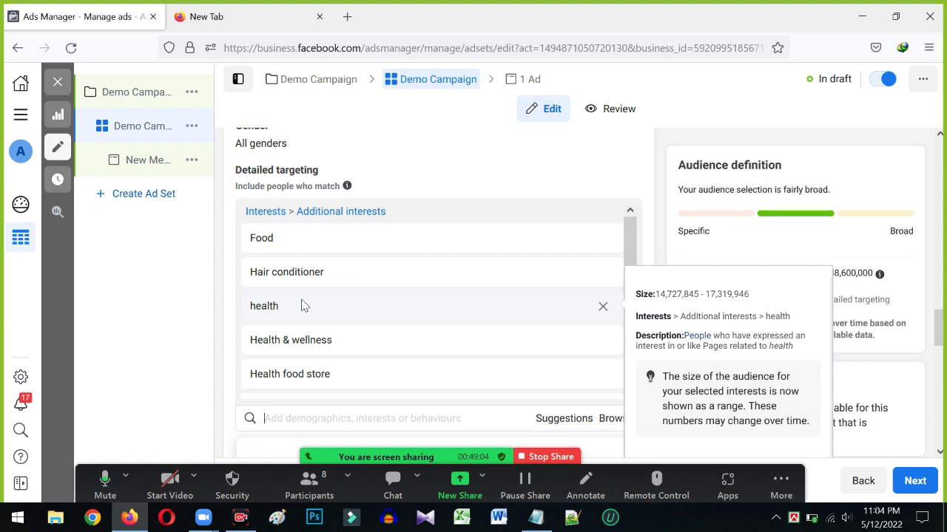
pyautogui.scroll(-5, 302, 306)
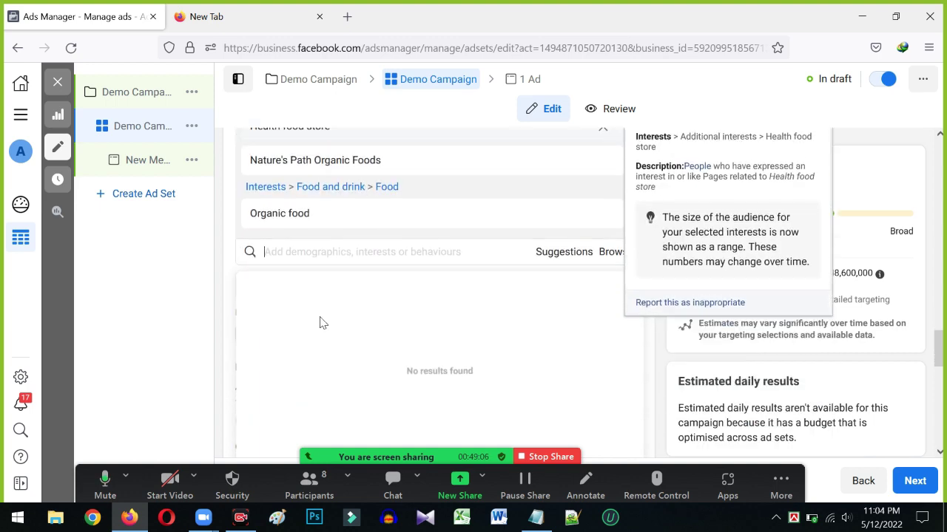
pyautogui.scroll(5, 300, 222)
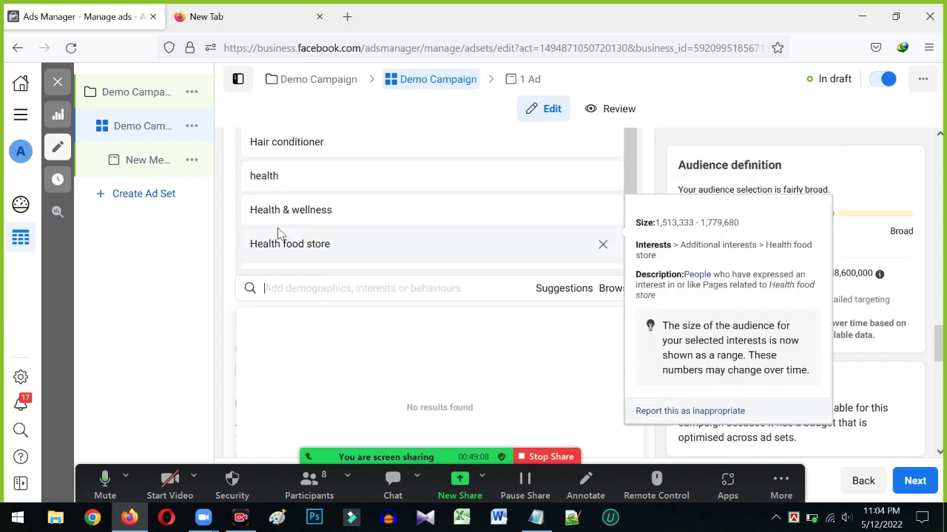
pyautogui.scroll(3, 312, 218)
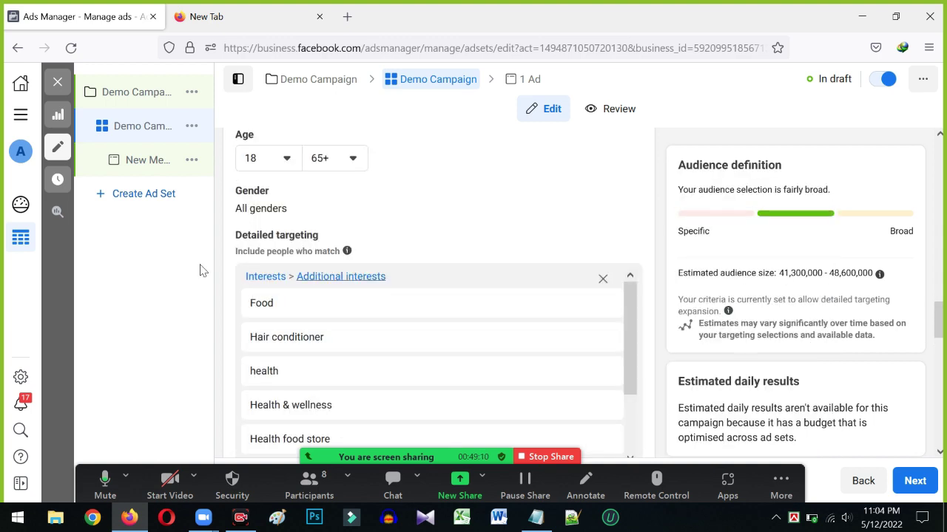
pyautogui.moveTo(372, 345)
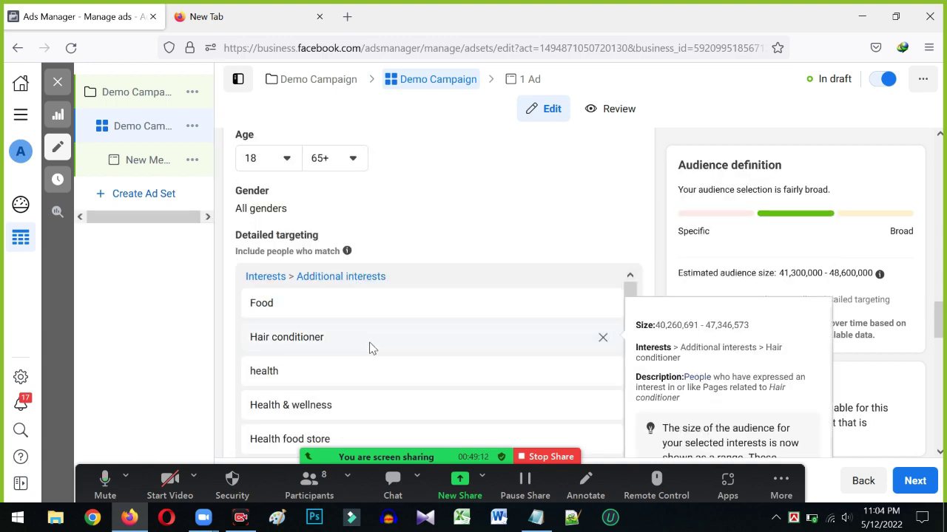
pyautogui.scroll(-2, 348, 232)
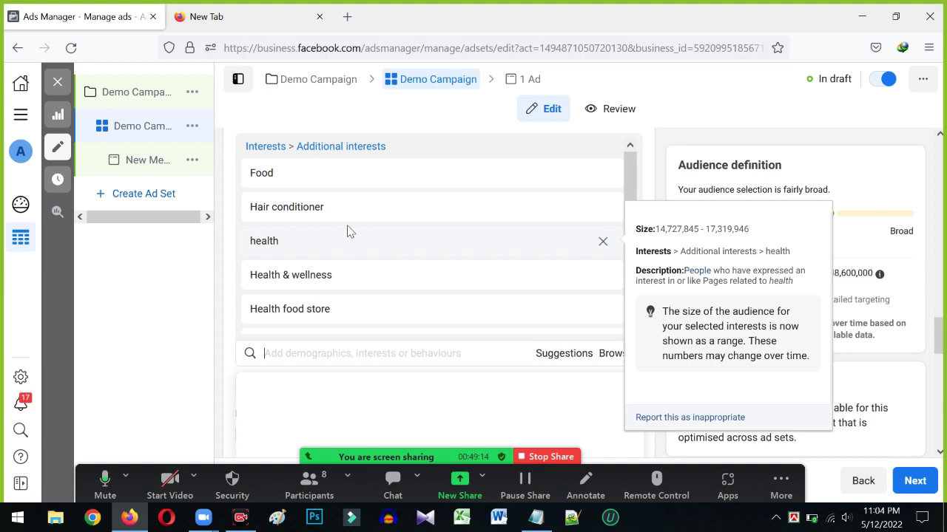
pyautogui.scroll(-2, 340, 214)
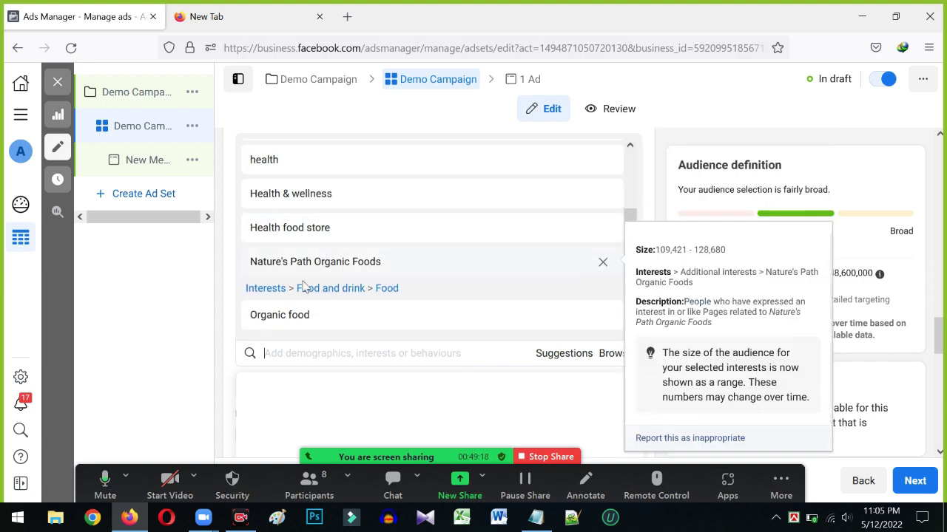
pyautogui.scroll(-1, 325, 244)
pyautogui.scroll(2, 344, 188)
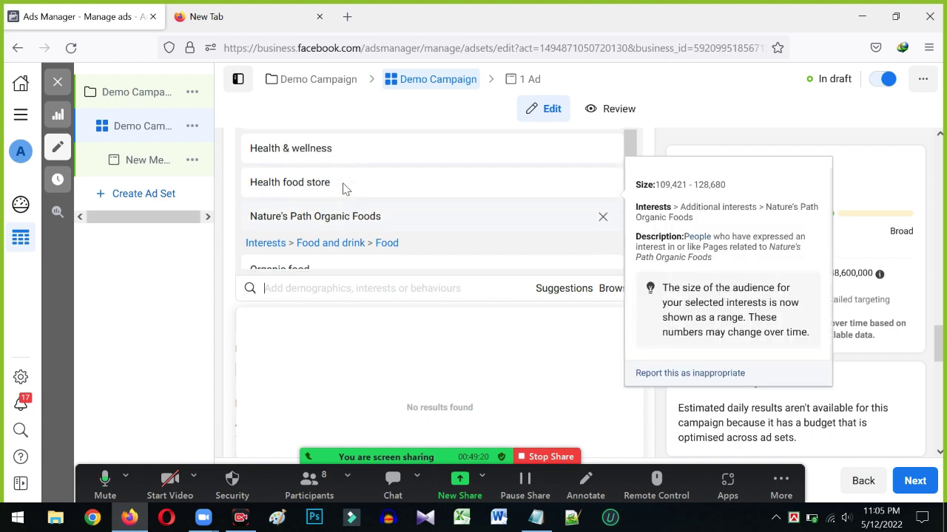
pyautogui.scroll(3, 336, 191)
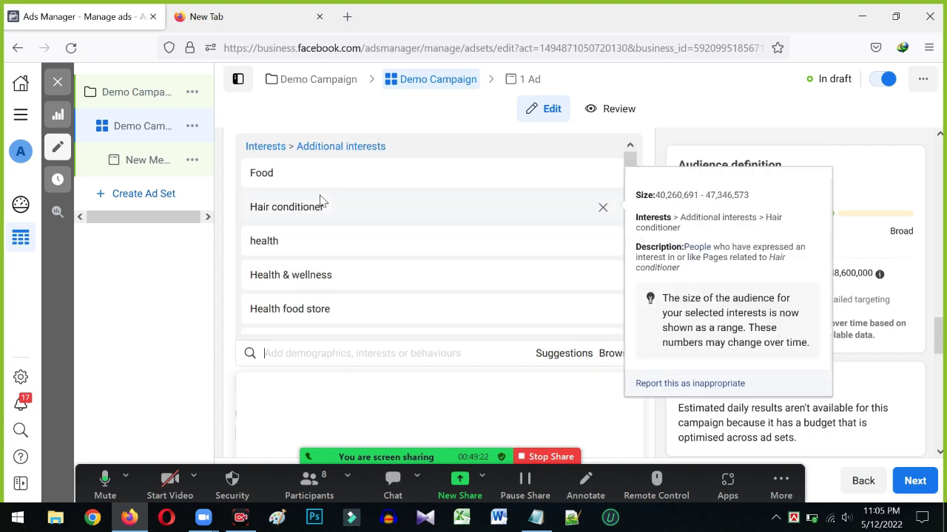
pyautogui.scroll(1, 309, 206)
pyautogui.scroll(-1, 306, 279)
pyautogui.scroll(1, 306, 229)
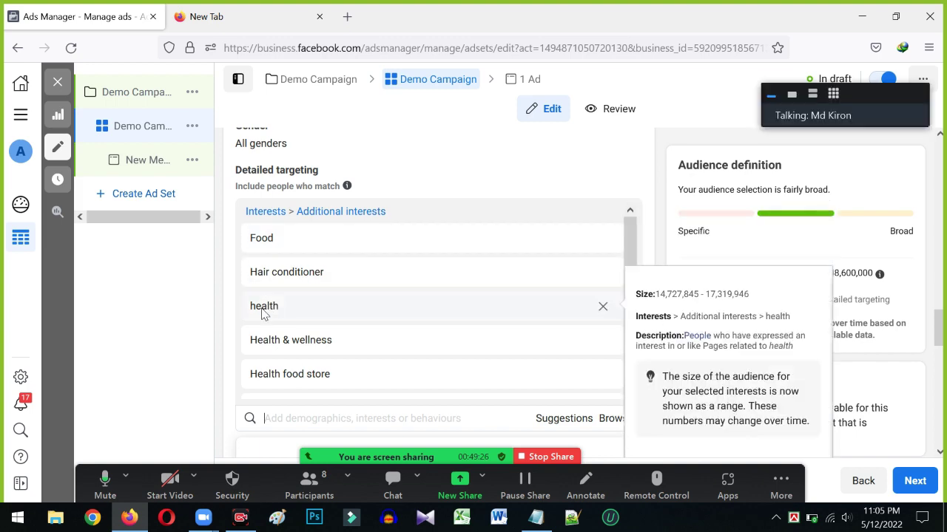
pyautogui.scroll(-2, 294, 314)
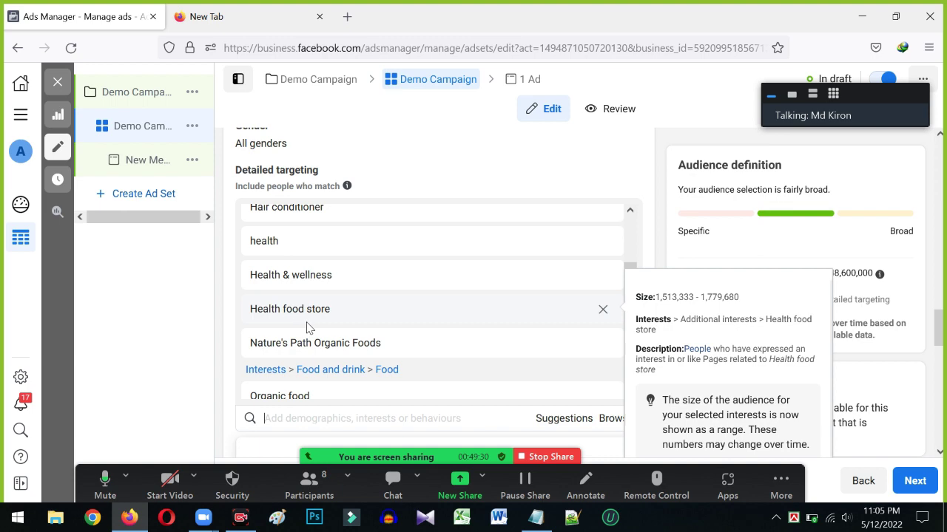
pyautogui.scroll(-1, 344, 330)
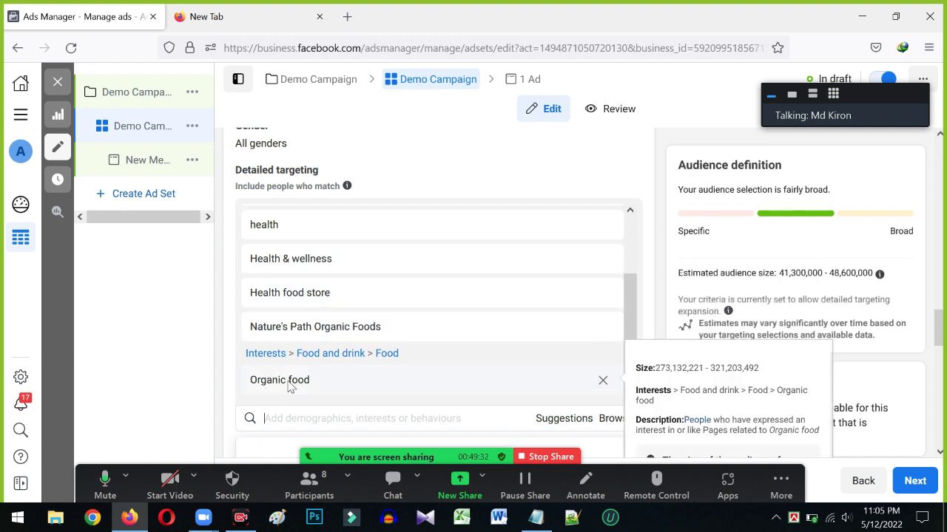
pyautogui.scroll(-2, 332, 345)
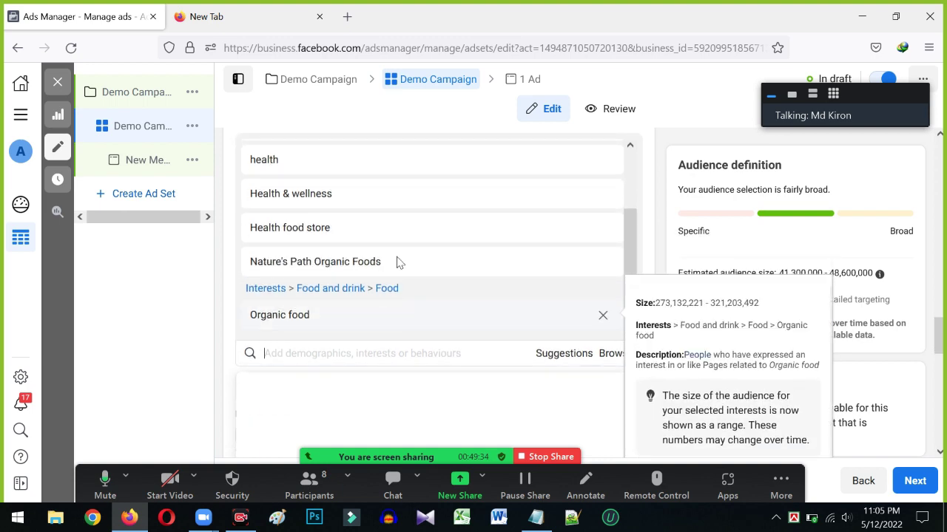
pyautogui.scroll(2, 387, 232)
pyautogui.scroll(-3, 329, 230)
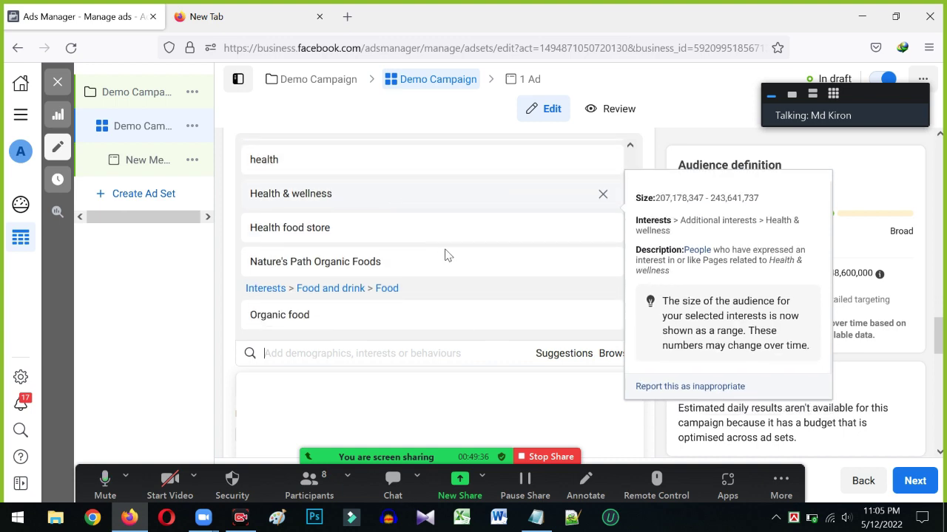
# Close the empty suggestions list under the detailed targeting search and view the language and connection options
pyautogui.scroll(1, 329, 161)
pyautogui.scroll(-2, 321, 192)
pyautogui.scroll(-1, 338, 214)
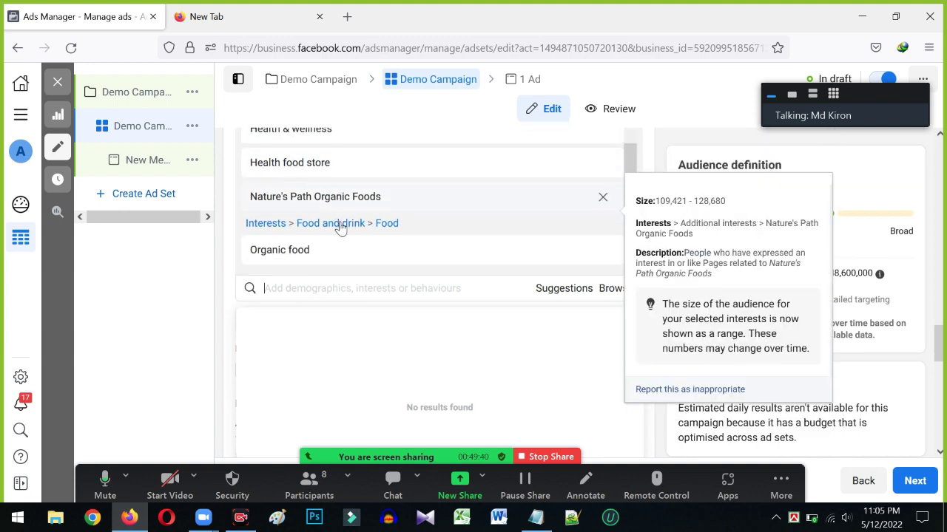
pyautogui.scroll(-3, 363, 232)
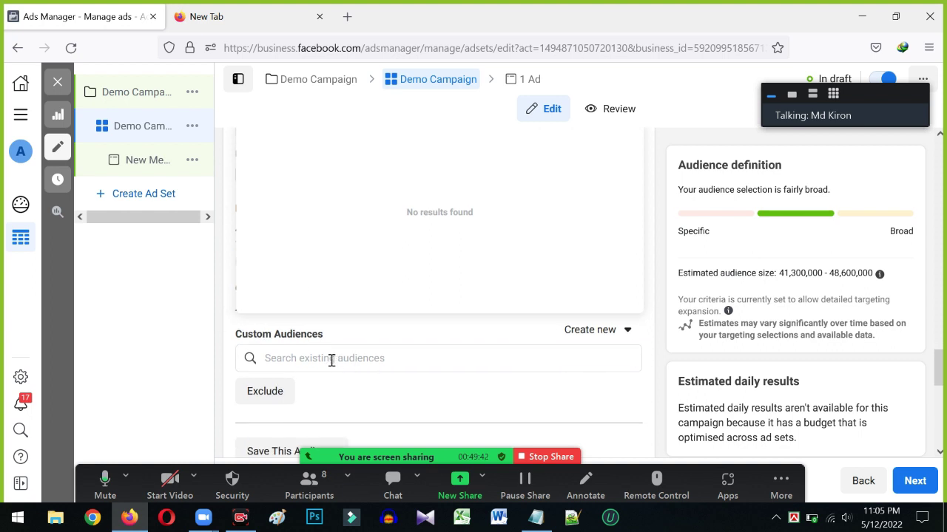
pyautogui.click(228, 212)
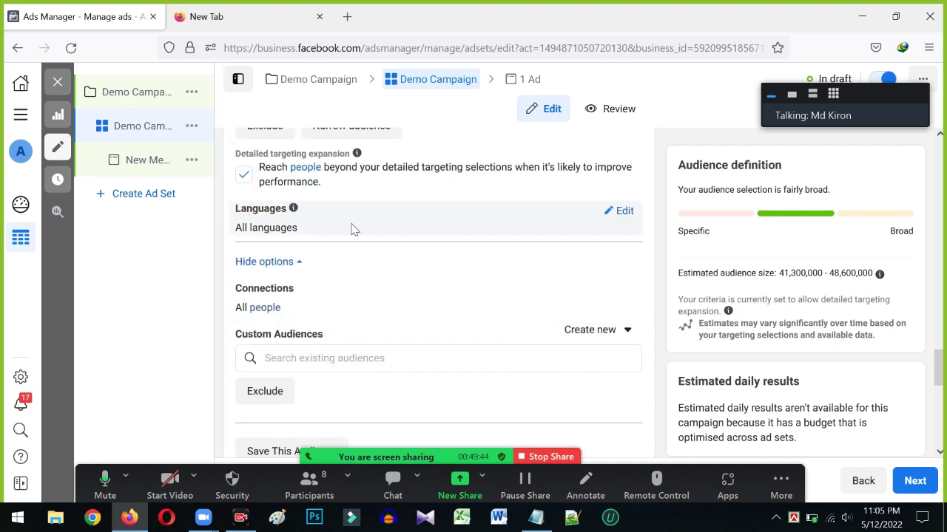
# Go over the detailed targeting interests again, comparing Food, Hair conditioner, Health food store, Nature's Path Organic Foods and Organic food
pyautogui.scroll(2, 419, 259)
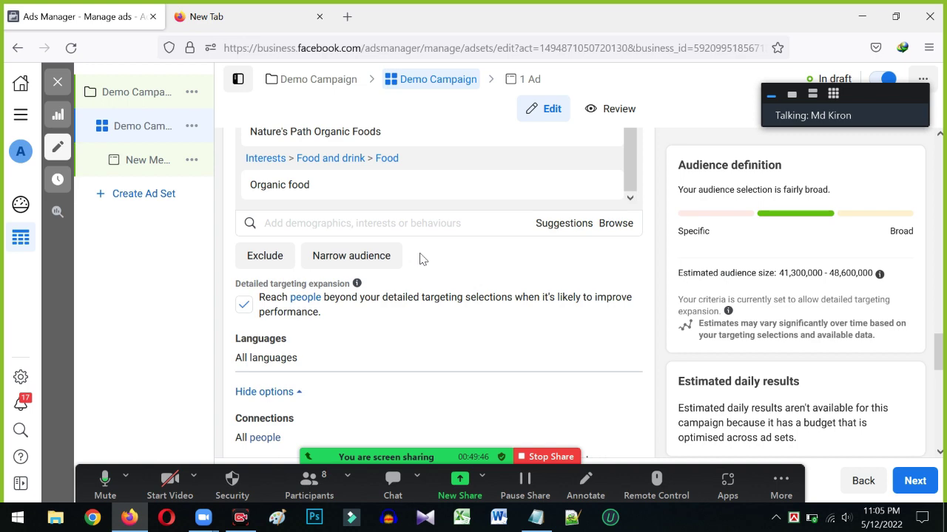
pyautogui.scroll(1, 419, 258)
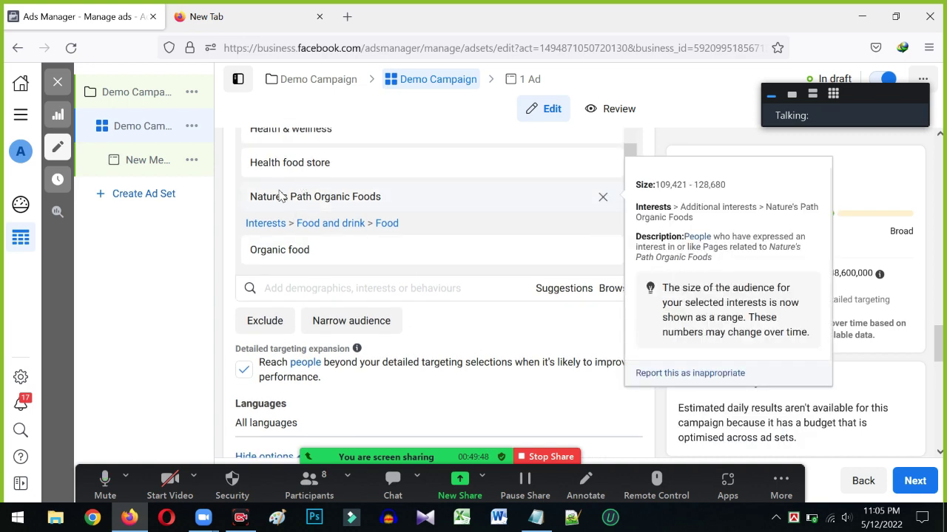
pyautogui.scroll(1, 341, 196)
pyautogui.scroll(2, 333, 191)
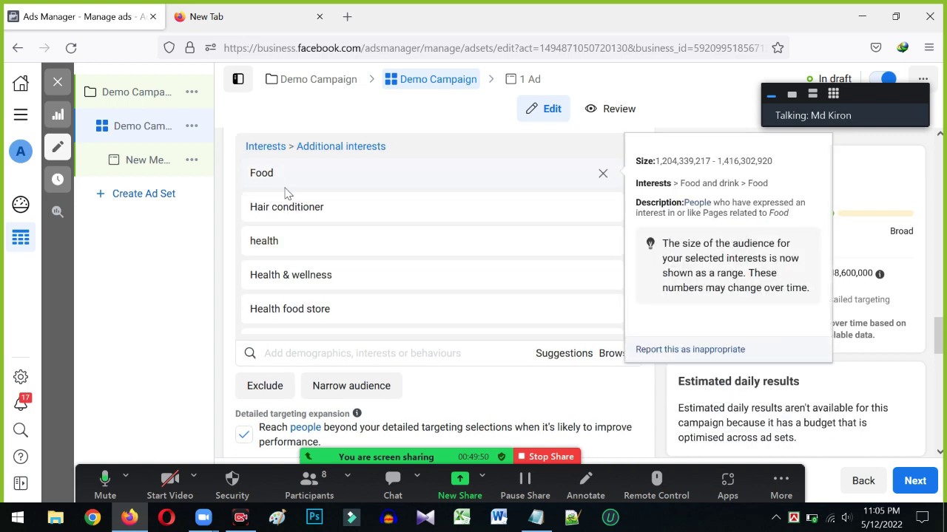
pyautogui.scroll(-1, 315, 242)
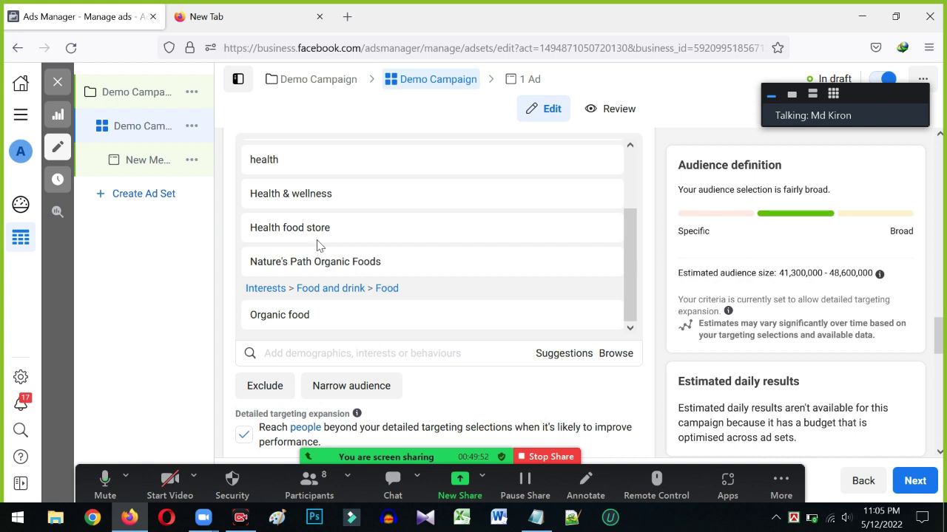
pyautogui.moveTo(319, 245)
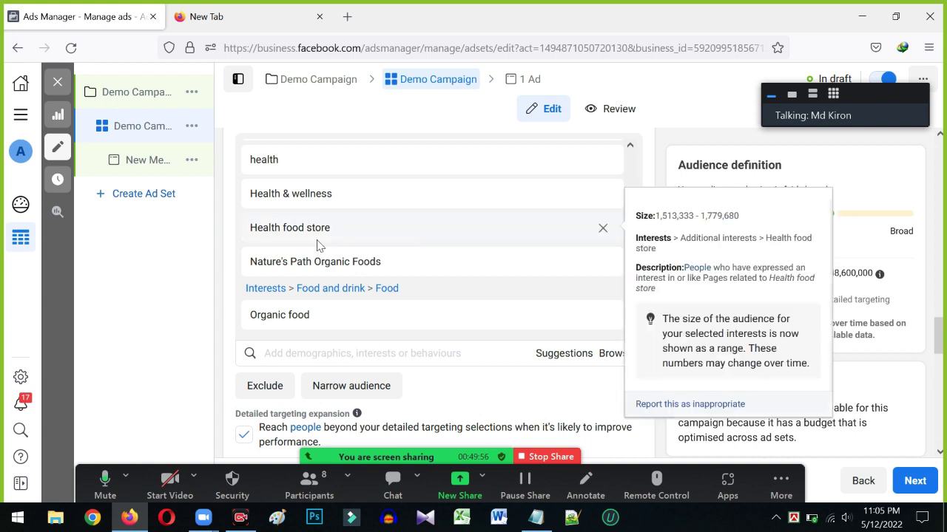
pyautogui.scroll(-1, 319, 245)
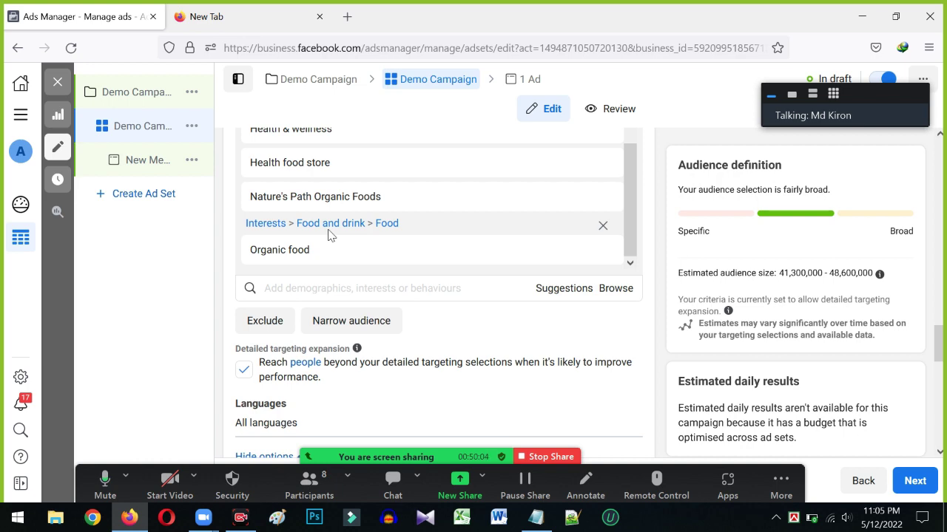
pyautogui.scroll(5, 329, 236)
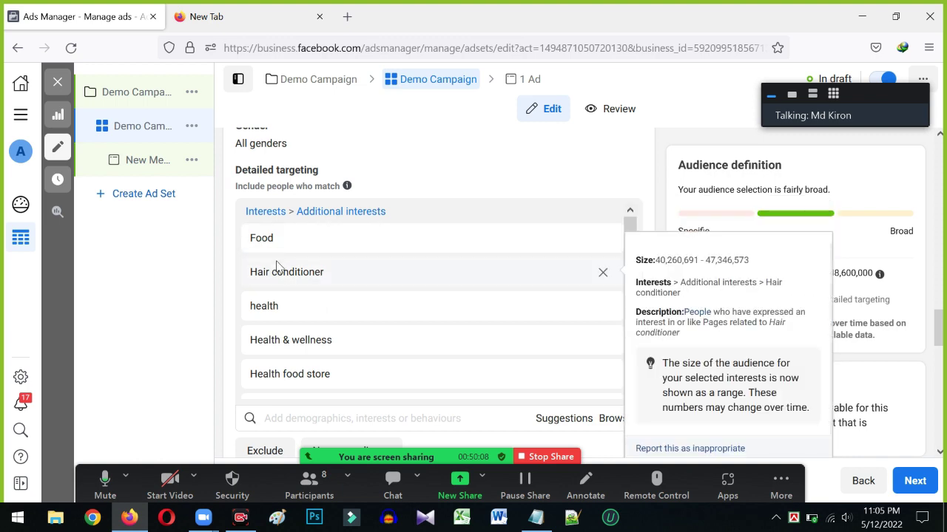
pyautogui.scroll(-1, 287, 296)
pyautogui.scroll(-3, 292, 299)
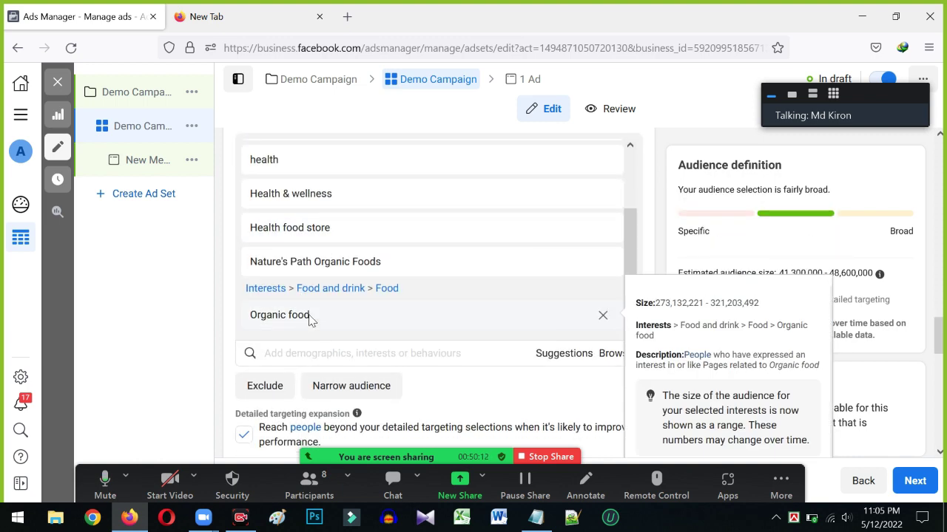
pyautogui.scroll(2, 309, 319)
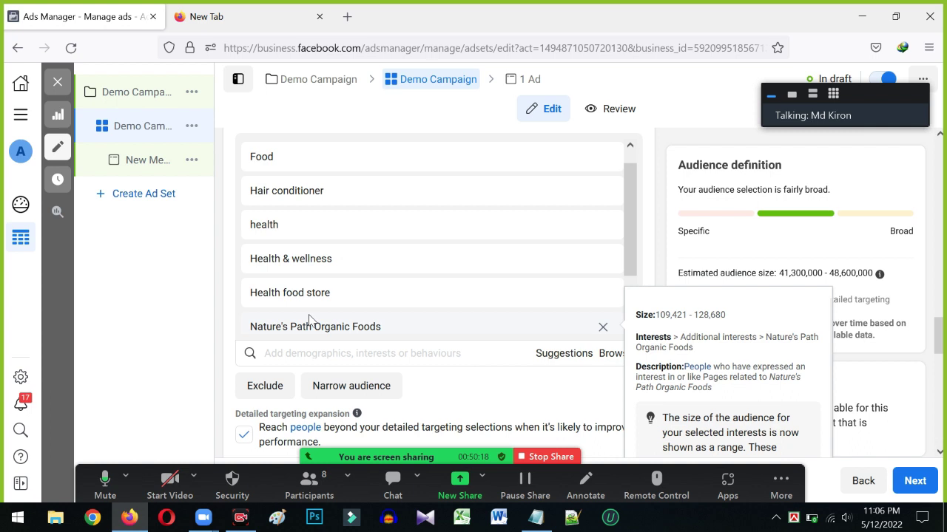
# Narrow the audience with an additional must-also-match condition and read the explanation of how it works
pyautogui.scroll(-5, 309, 319)
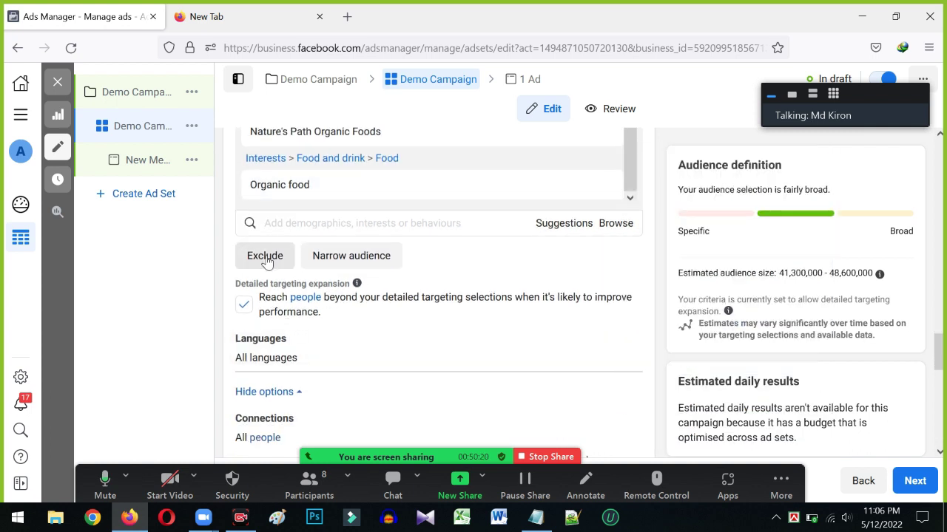
pyautogui.click(335, 256)
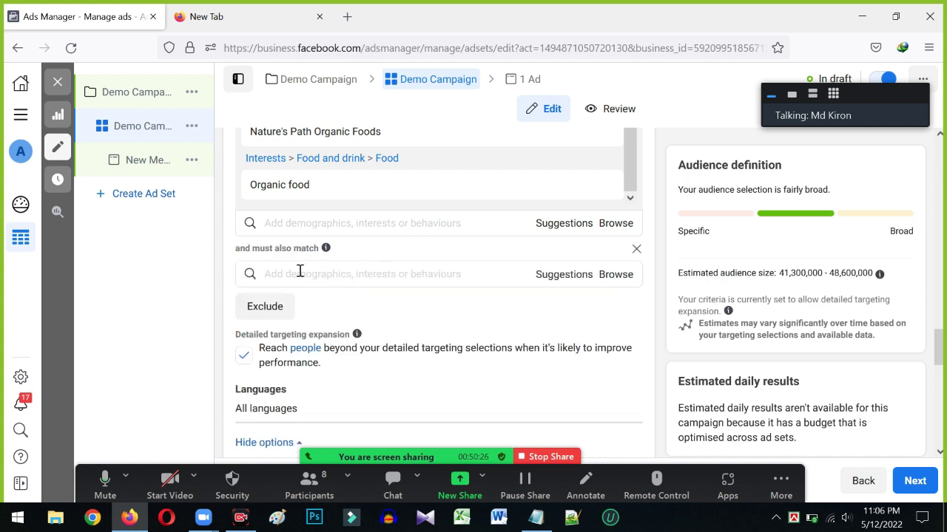
pyautogui.scroll(-1, 299, 270)
pyautogui.click(320, 208)
pyautogui.scroll(1, 244, 280)
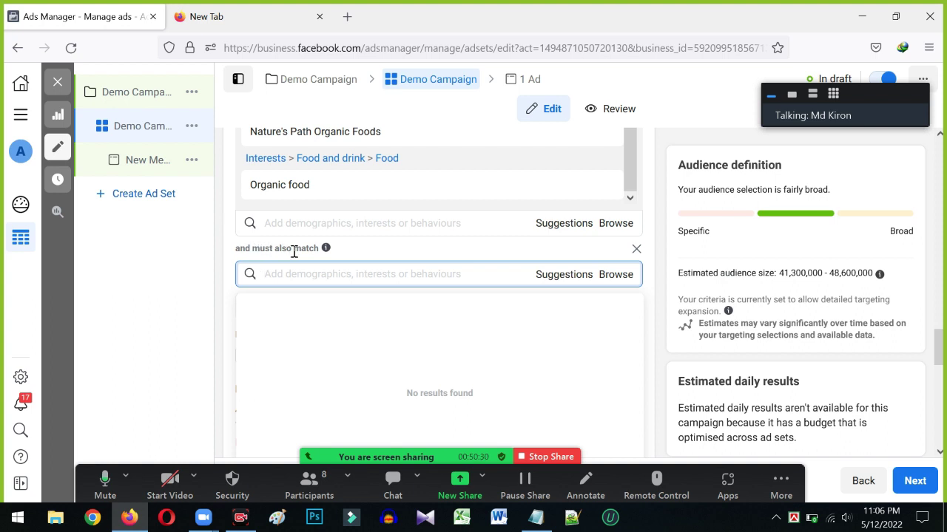
pyautogui.moveTo(324, 250)
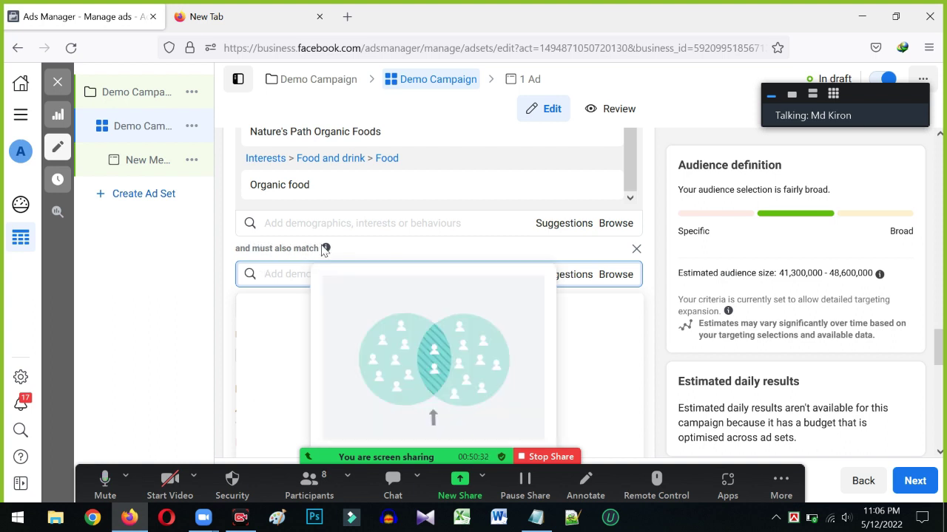
pyautogui.scroll(-1, 323, 250)
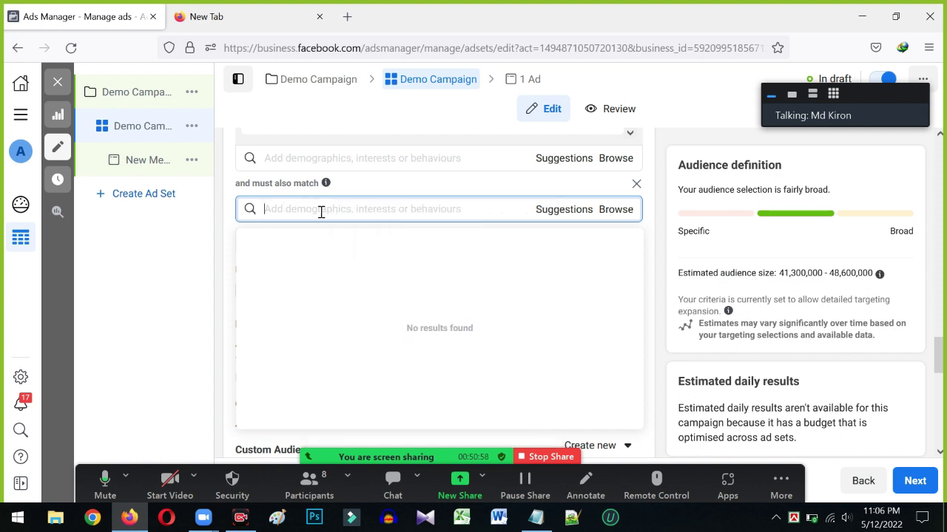
# Copy Organic food from the included interests and add it as the must-also-match interest
pyautogui.scroll(3, 319, 213)
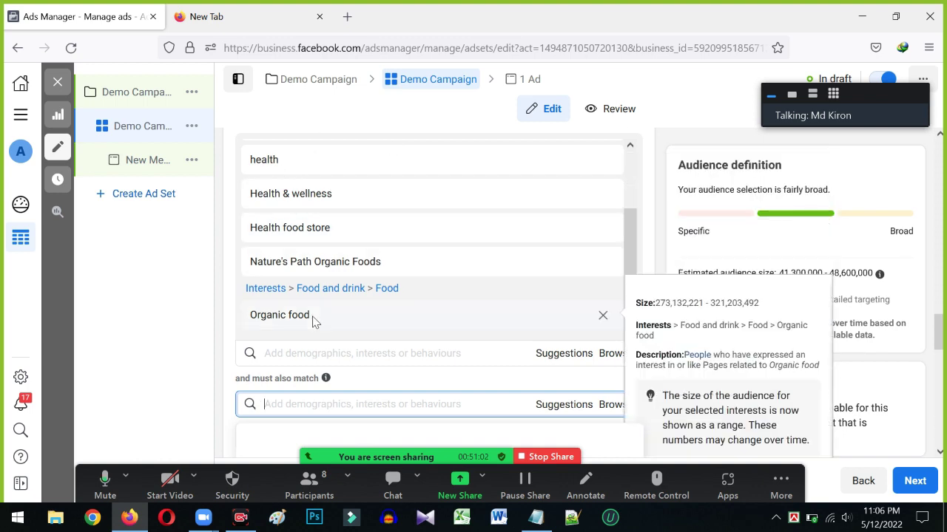
pyautogui.moveTo(312, 319); pyautogui.dragTo(249, 318)
pyautogui.hotkey('ctrl', 'c')
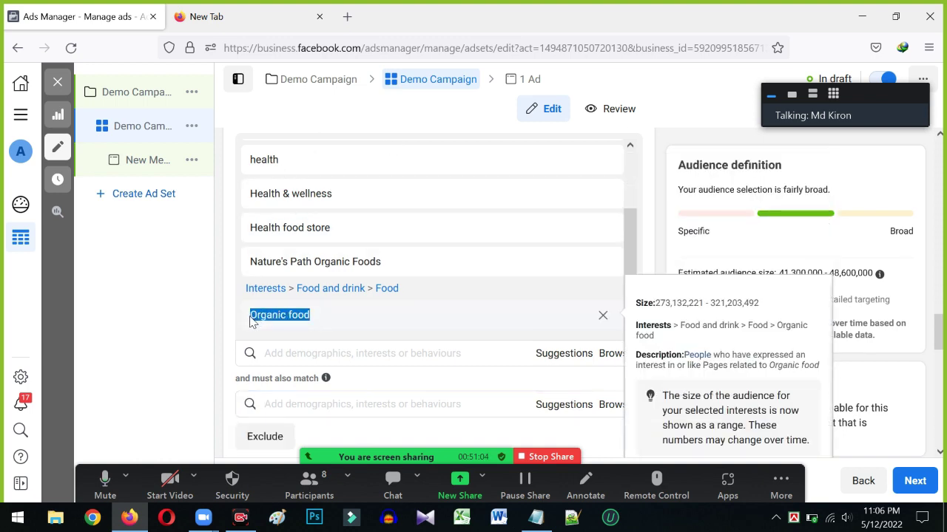
pyautogui.scroll(-2, 347, 314)
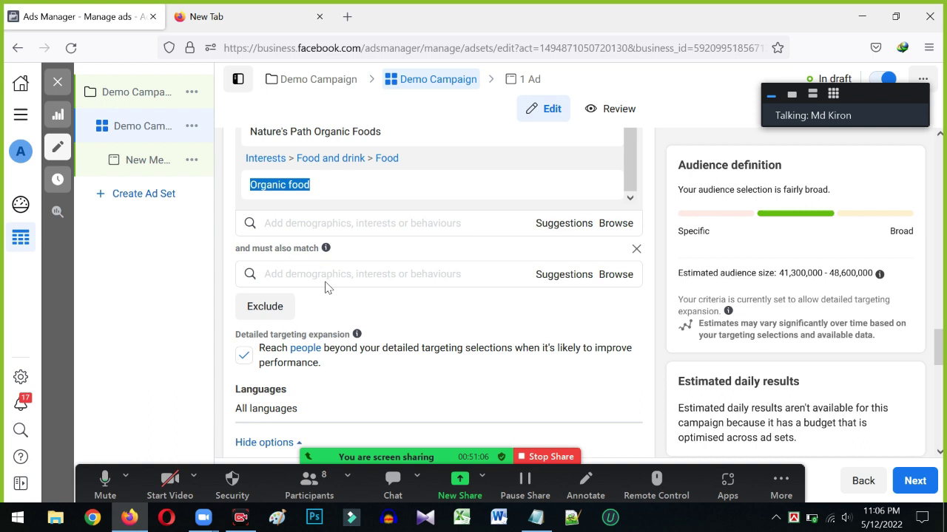
pyautogui.click(326, 277)
pyautogui.hotkey('ctrl', 'v')
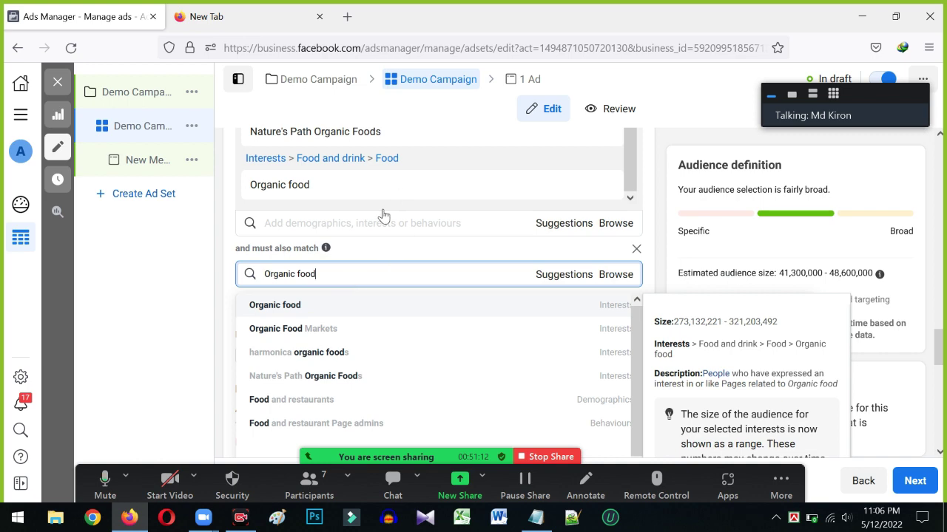
pyautogui.press('Return')
# Compare the included interests with the Organic food interest in the must-also-match condition
pyautogui.scroll(4, 318, 178)
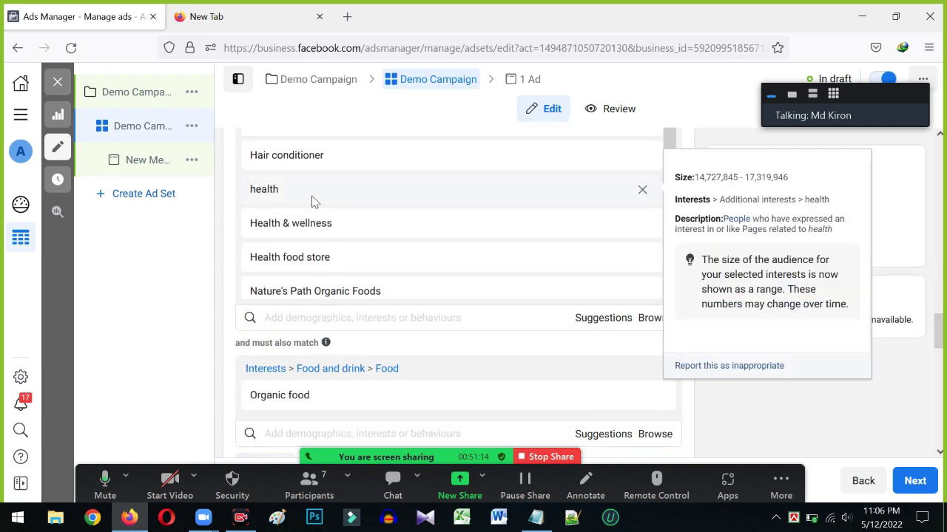
pyautogui.scroll(-2, 315, 190)
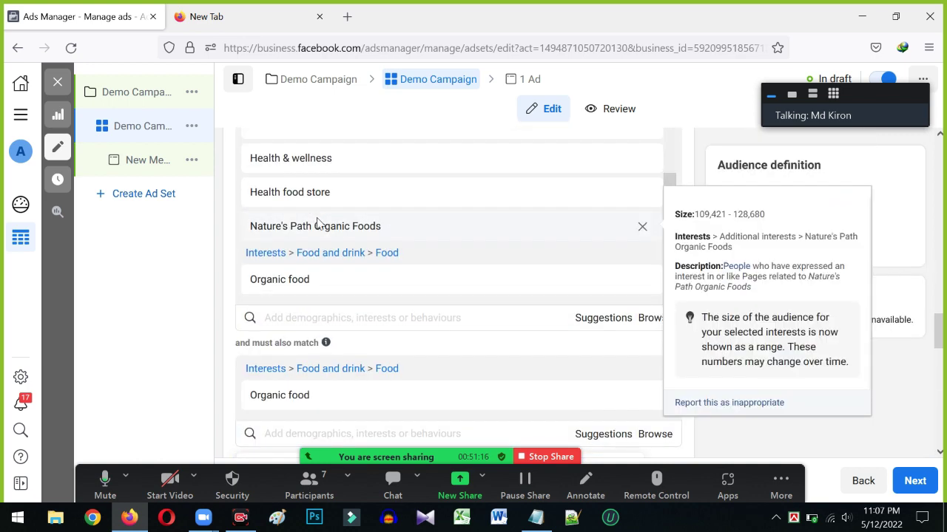
pyautogui.scroll(2, 321, 187)
pyautogui.scroll(-2, 325, 177)
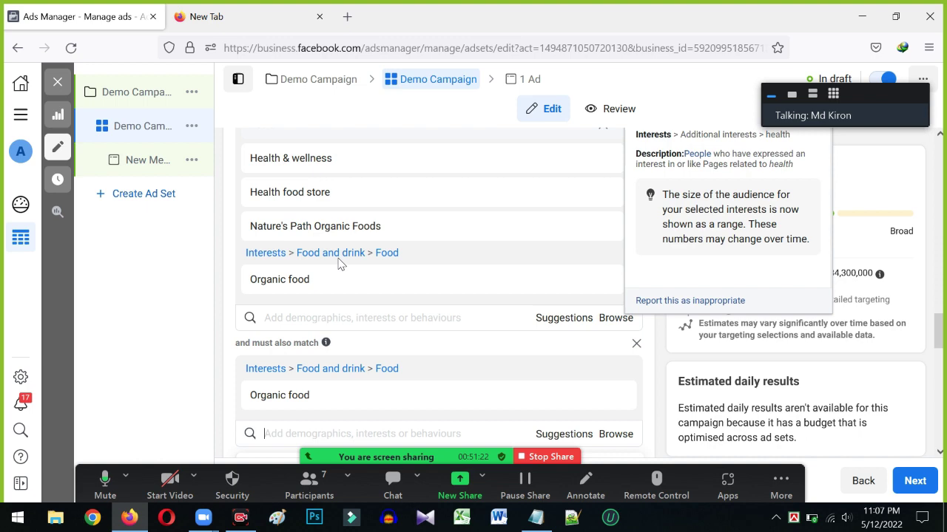
pyautogui.moveTo(278, 400)
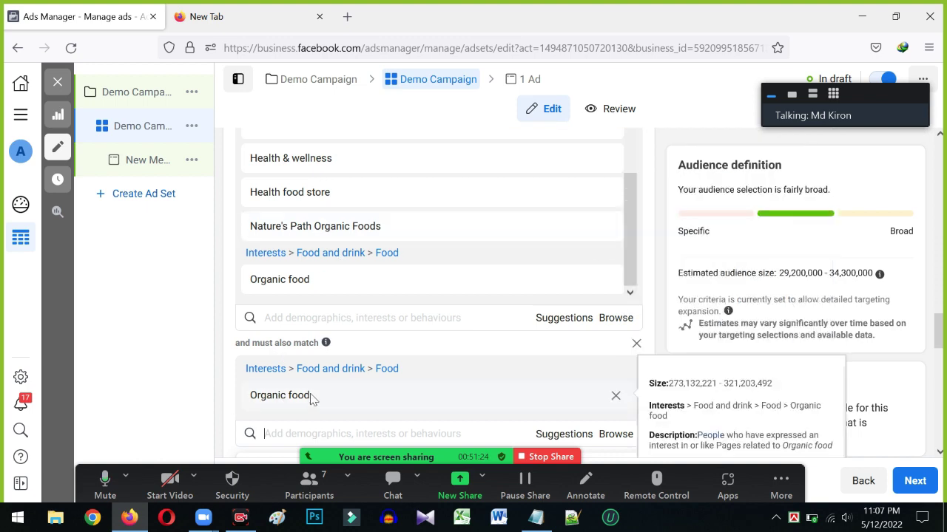
pyautogui.scroll(-1, 280, 398)
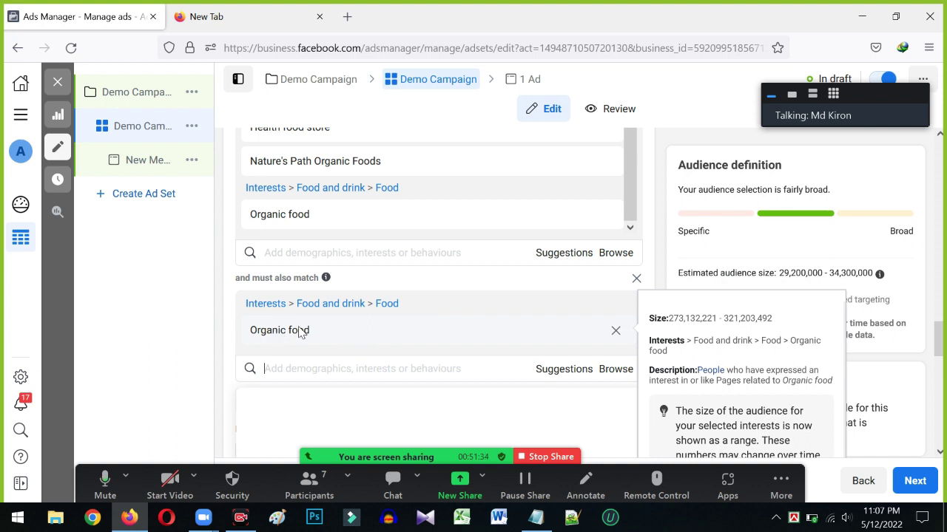
pyautogui.click(300, 369)
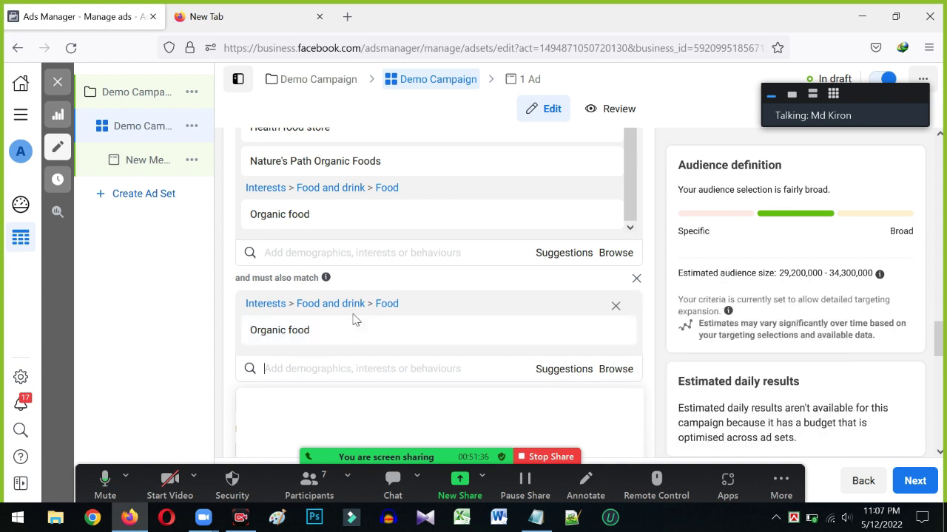
# Close the interest suggestions and examine the detailed targeting expansion option and the explanation of Connections
pyautogui.scroll(-3, 341, 297)
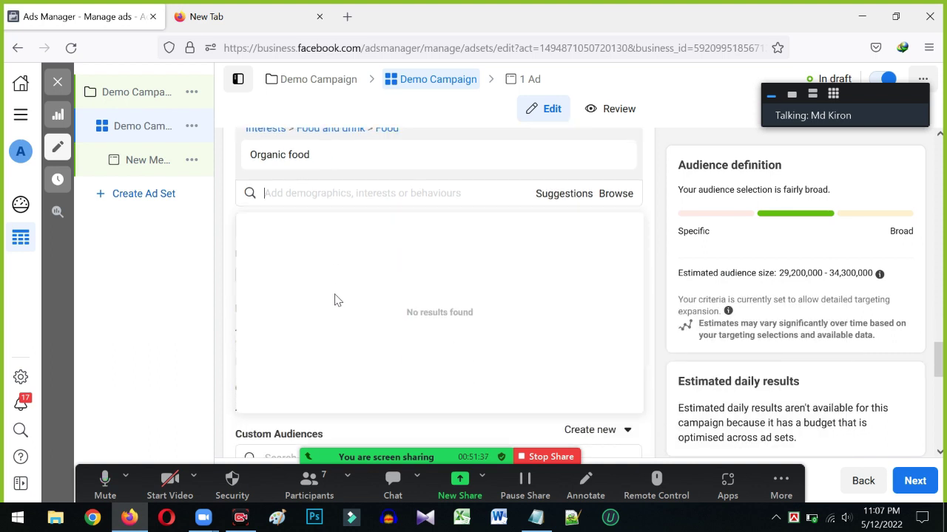
pyautogui.click(226, 205)
pyautogui.scroll(2, 281, 255)
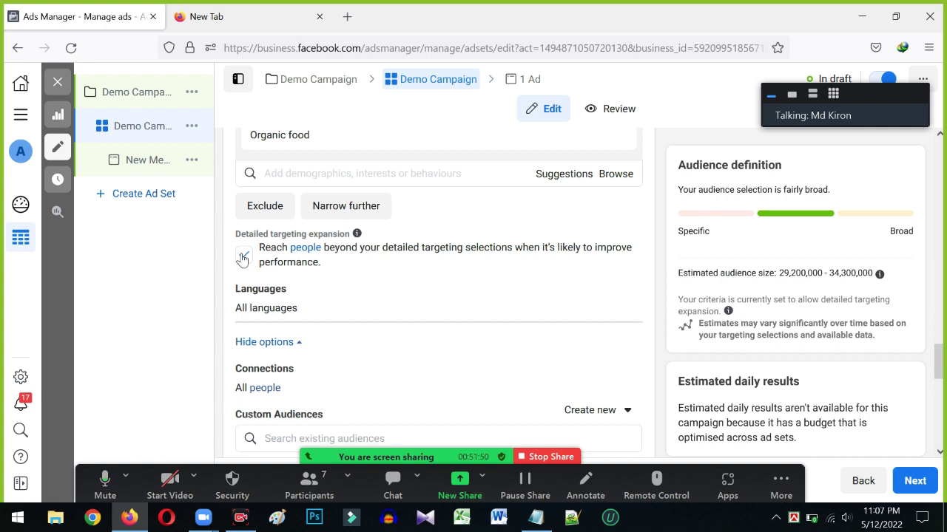
pyautogui.scroll(-3, 248, 259)
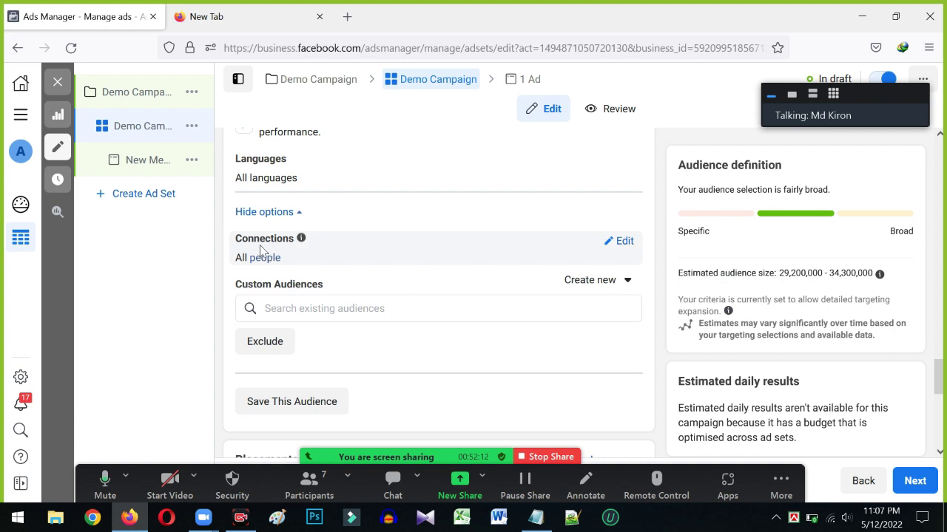
pyautogui.moveTo(301, 243)
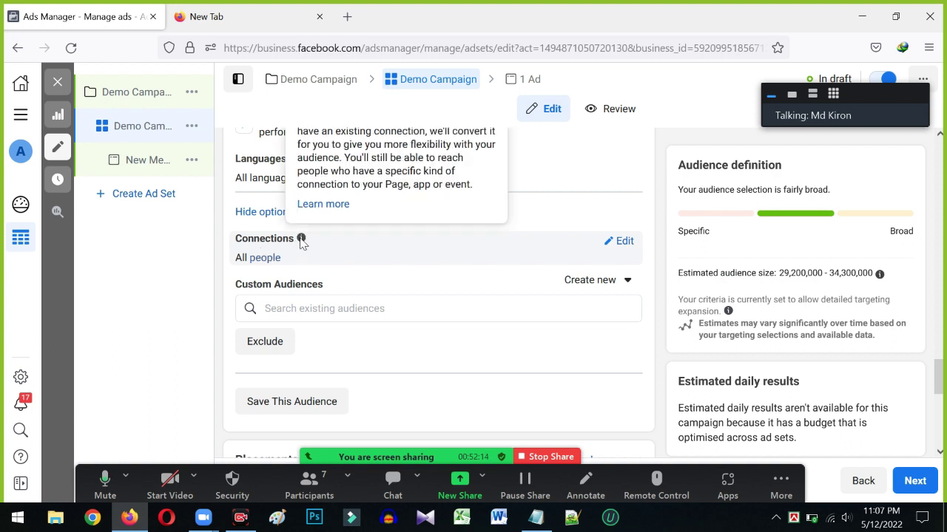
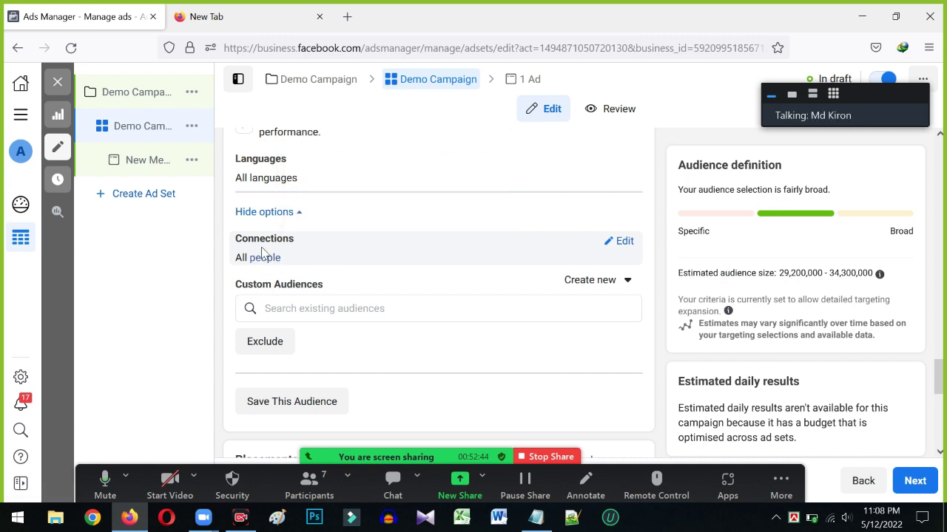
# Look over the existing audiences offered under Custom Audiences and close the list without choosing one
pyautogui.click(298, 311)
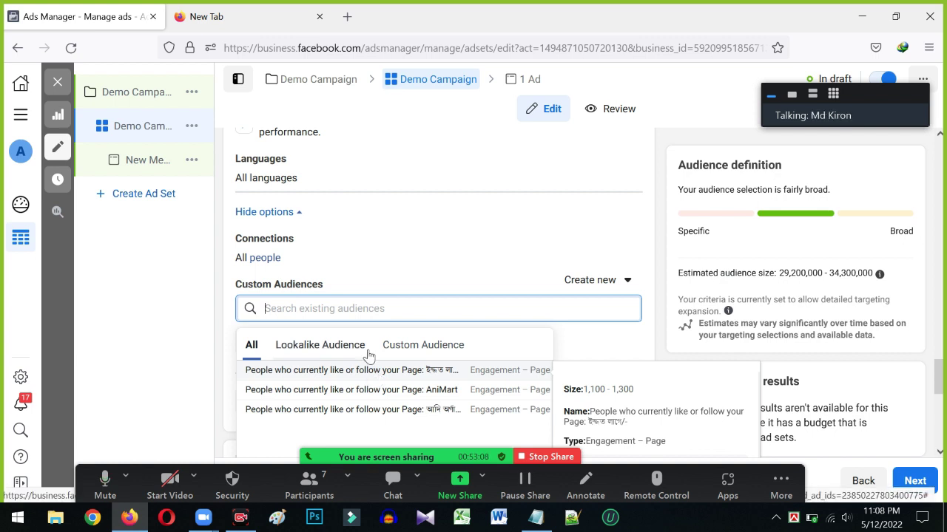
pyautogui.click(217, 308)
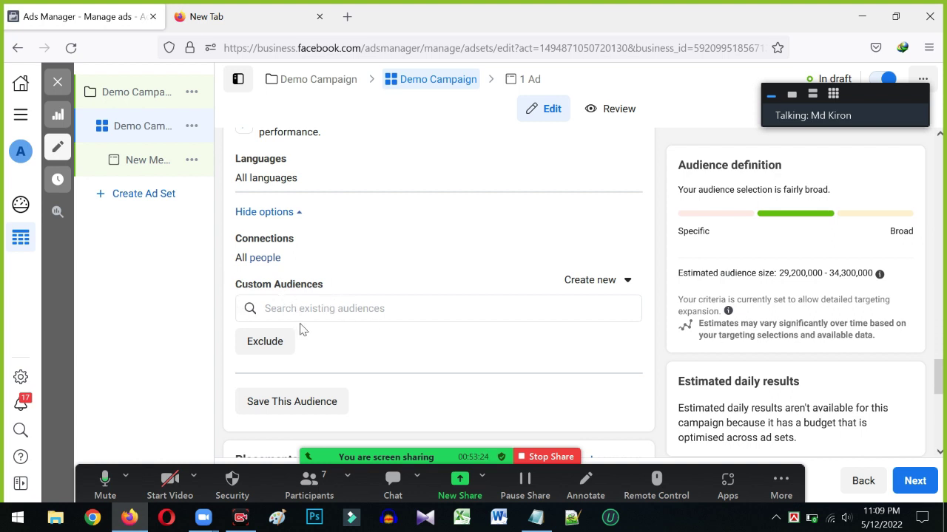
pyautogui.scroll(-3, 303, 329)
pyautogui.scroll(10, 407, 326)
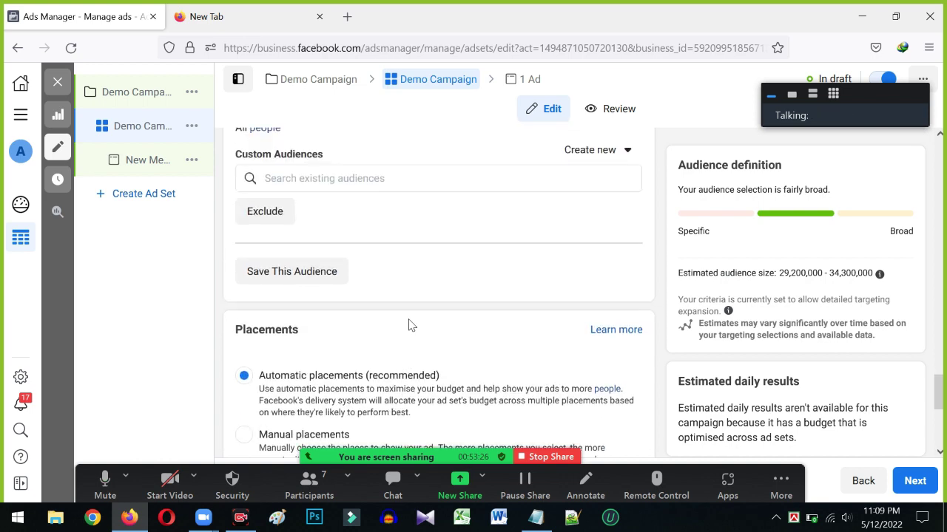
# Review the included interests, the must-also-match Organic food condition and the option to save this audience
pyautogui.scroll(2, 333, 310)
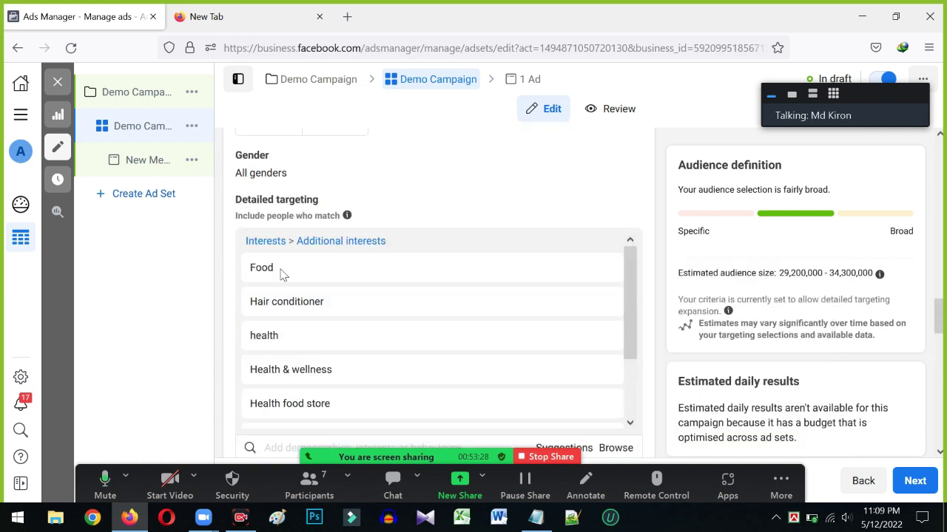
pyautogui.scroll(-2, 275, 276)
pyautogui.scroll(-1, 296, 326)
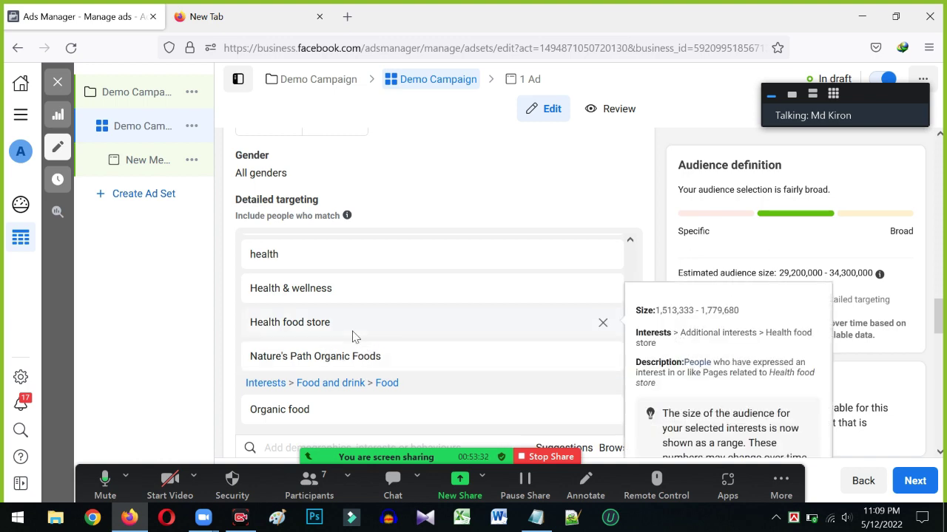
pyautogui.scroll(1, 355, 328)
pyautogui.scroll(2, 353, 328)
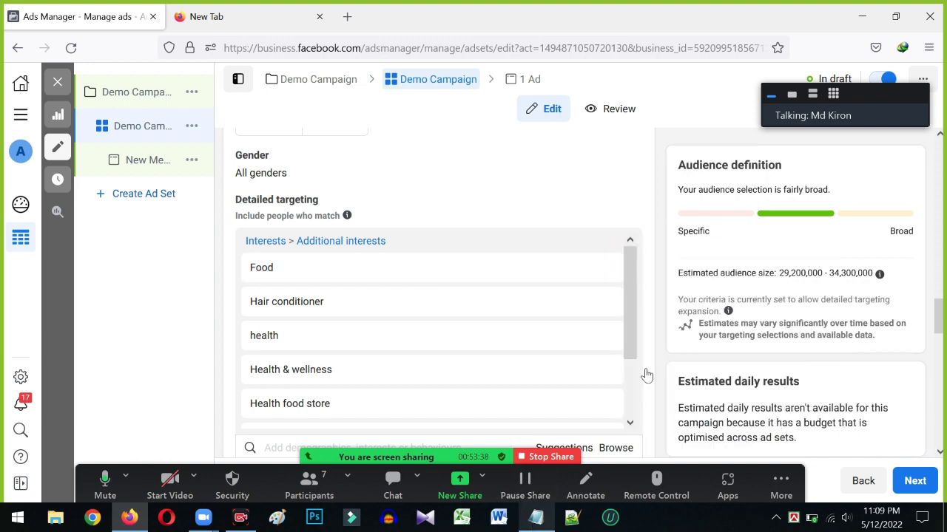
pyautogui.scroll(-2, 326, 302)
pyautogui.scroll(-3, 323, 304)
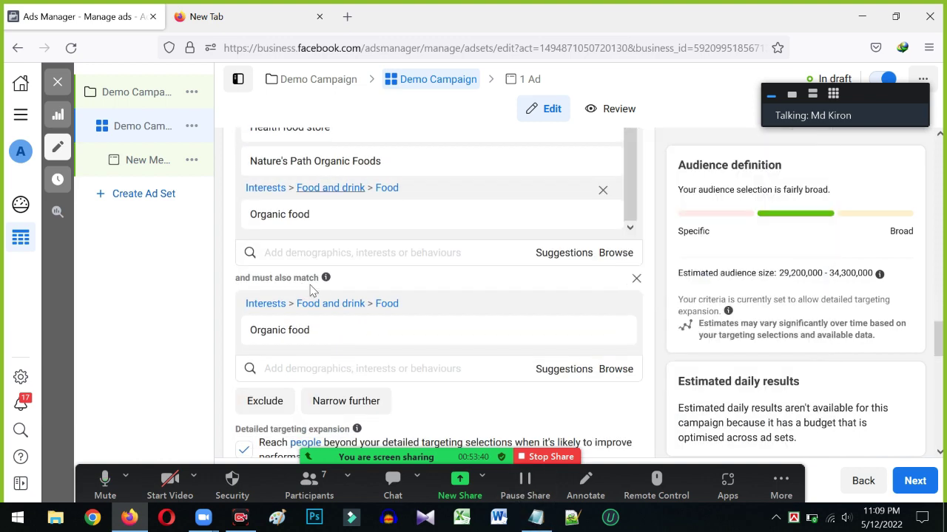
pyautogui.scroll(1, 365, 216)
pyautogui.scroll(-5, 370, 253)
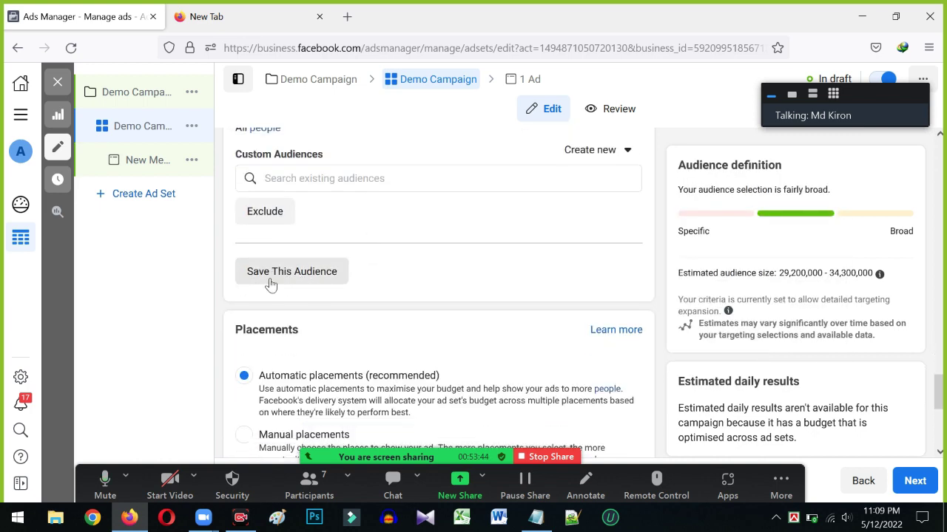
# Return to the start of the Audience section and look over the saved audiences available, including the details of Course sale Audience
pyautogui.scroll(8, 629, 259)
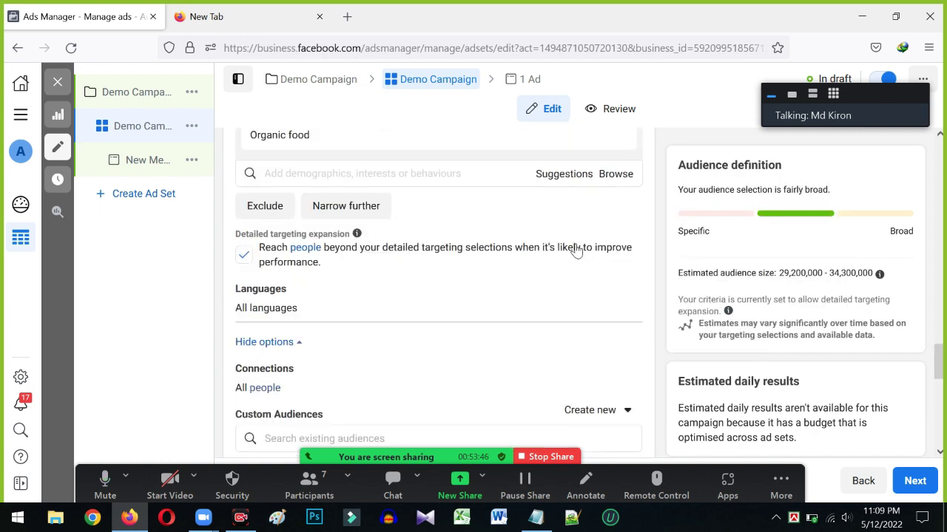
pyautogui.scroll(4, 629, 242)
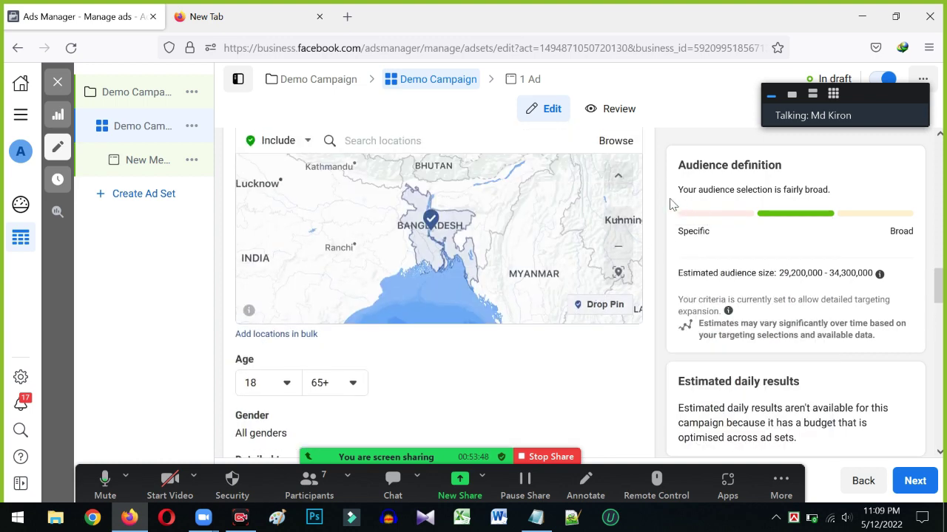
pyautogui.scroll(2, 656, 184)
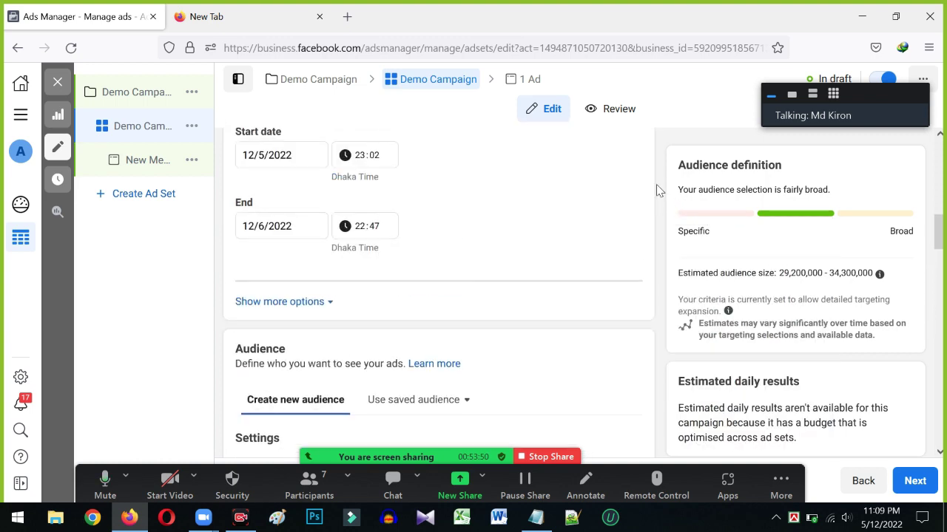
pyautogui.scroll(-2, 644, 215)
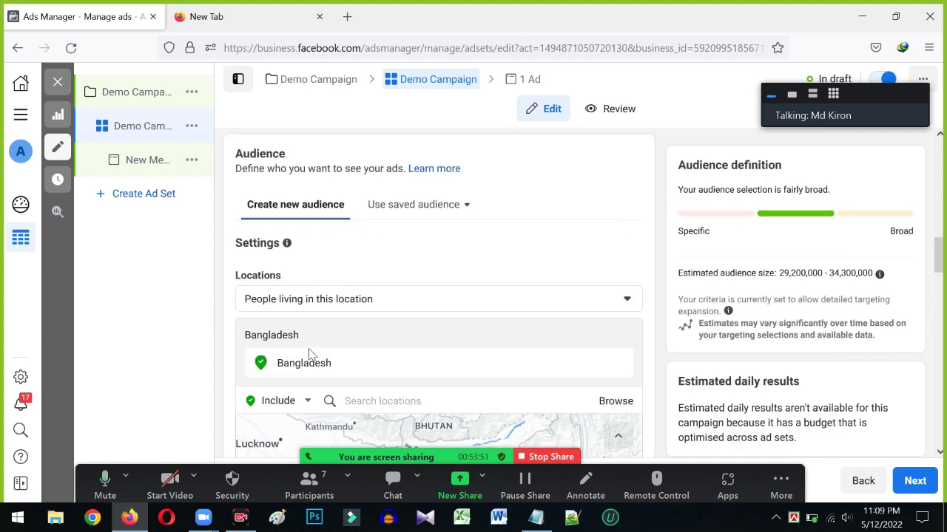
pyautogui.click(424, 214)
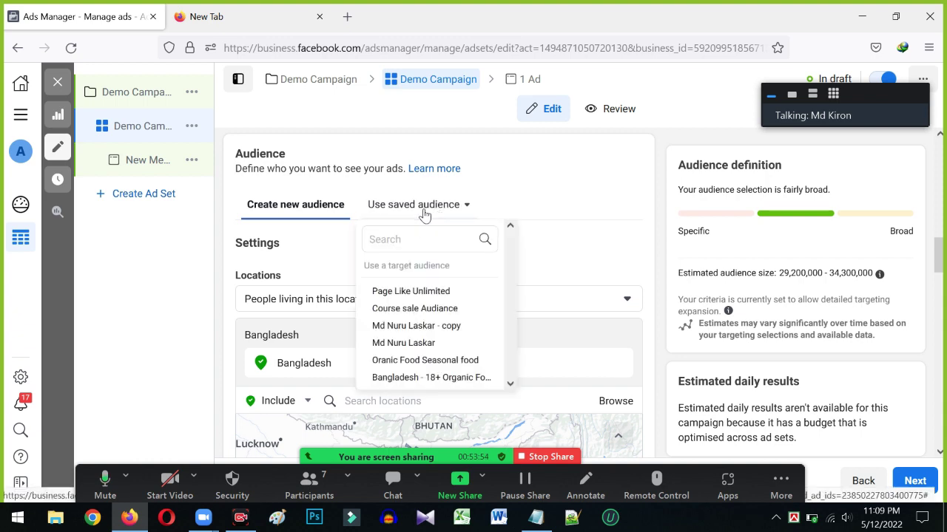
pyautogui.moveTo(419, 316)
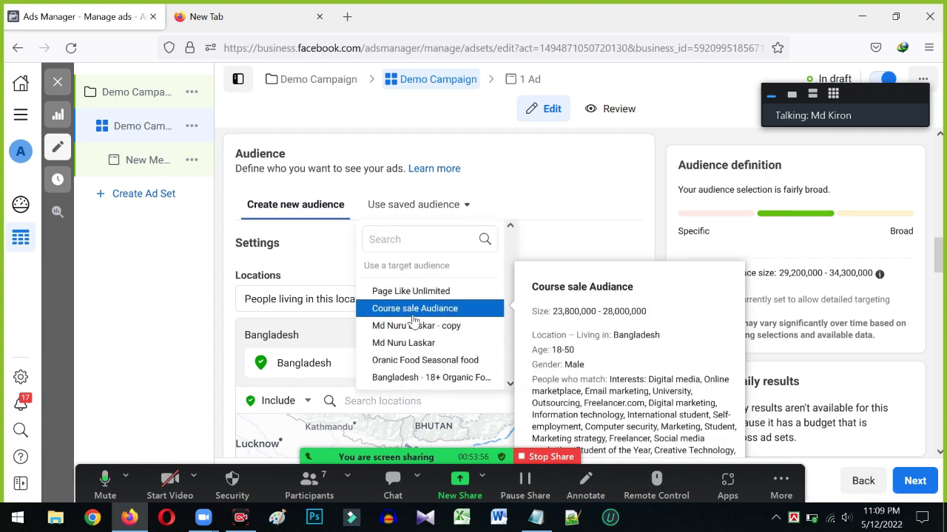
pyautogui.moveTo(407, 366)
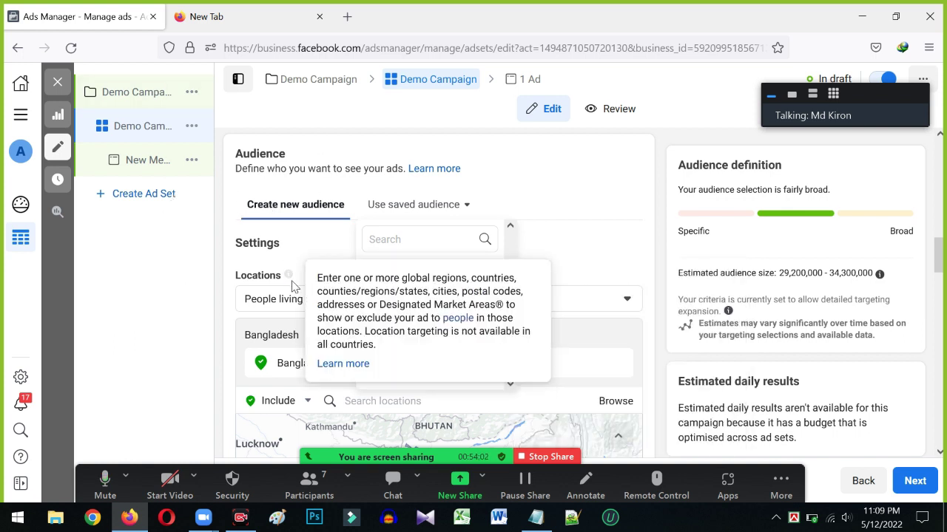
# Look through the remaining ad set settings, from locations and detailed targeting to optimisation and delivery
pyautogui.scroll(-3, 288, 304)
pyautogui.scroll(-8, 403, 296)
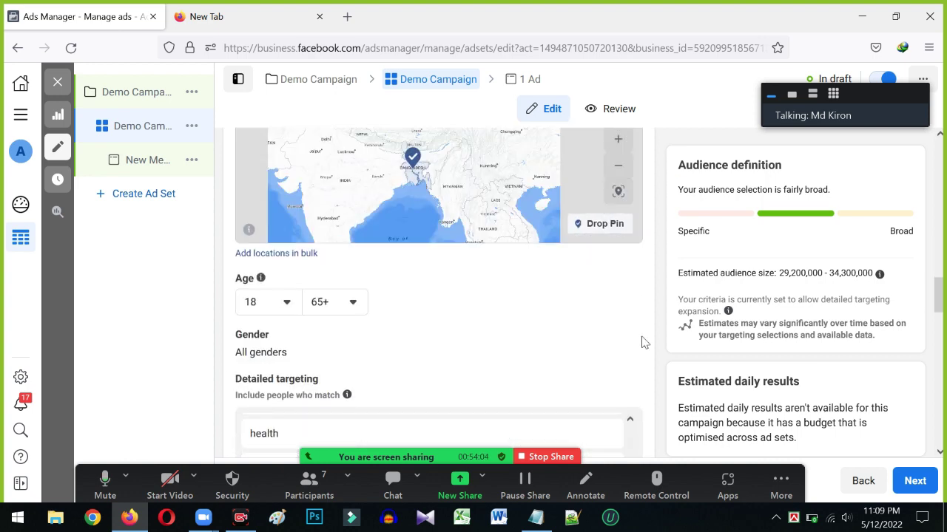
pyautogui.scroll(-10, 404, 364)
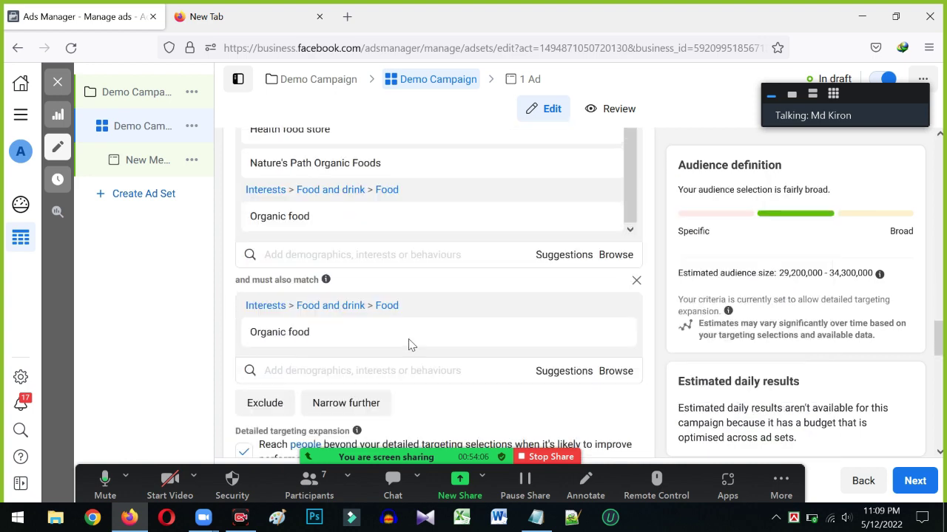
pyautogui.scroll(-3, 326, 329)
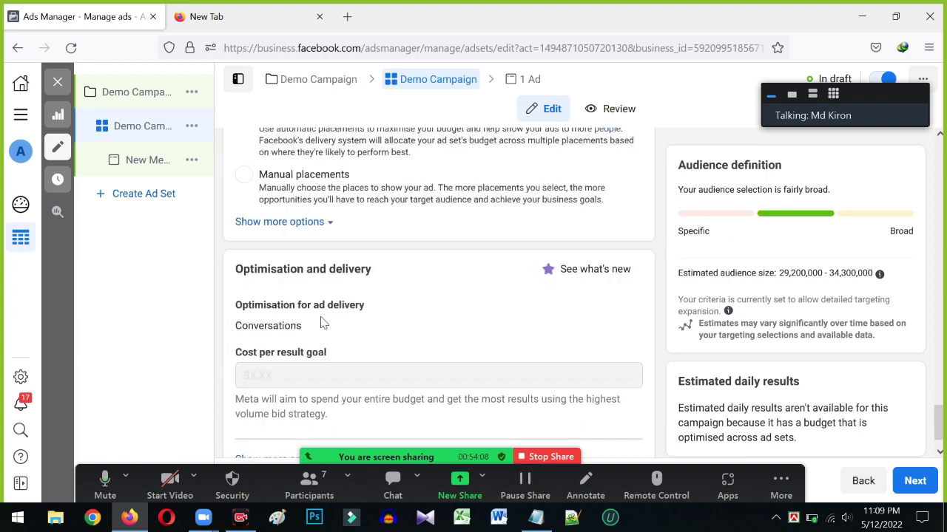
pyautogui.scroll(4, 320, 296)
pyautogui.scroll(-1, 318, 244)
pyautogui.scroll(-2, 314, 245)
pyautogui.scroll(5, 310, 241)
pyautogui.scroll(3, 302, 237)
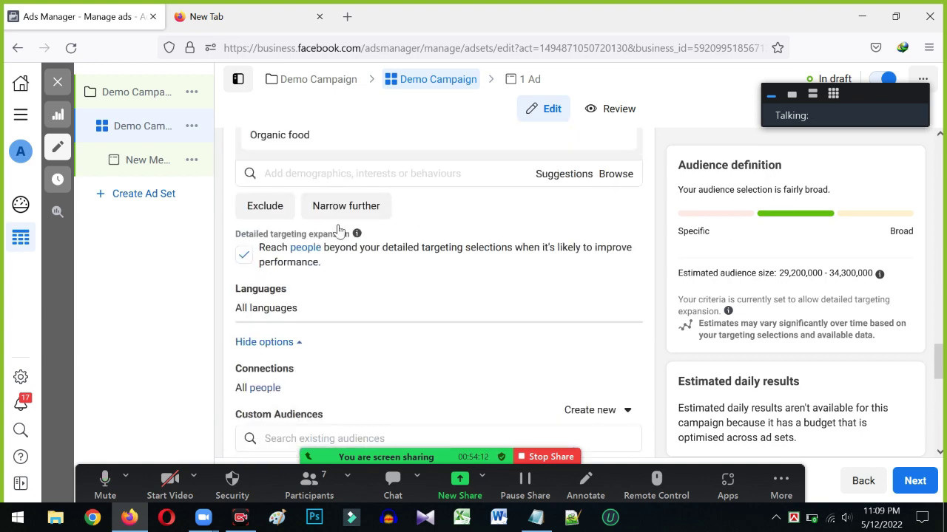
# Highlight the Placements heading and examine the automatic and manual placement options
pyautogui.scroll(-5, 318, 303)
pyautogui.scroll(-4, 314, 305)
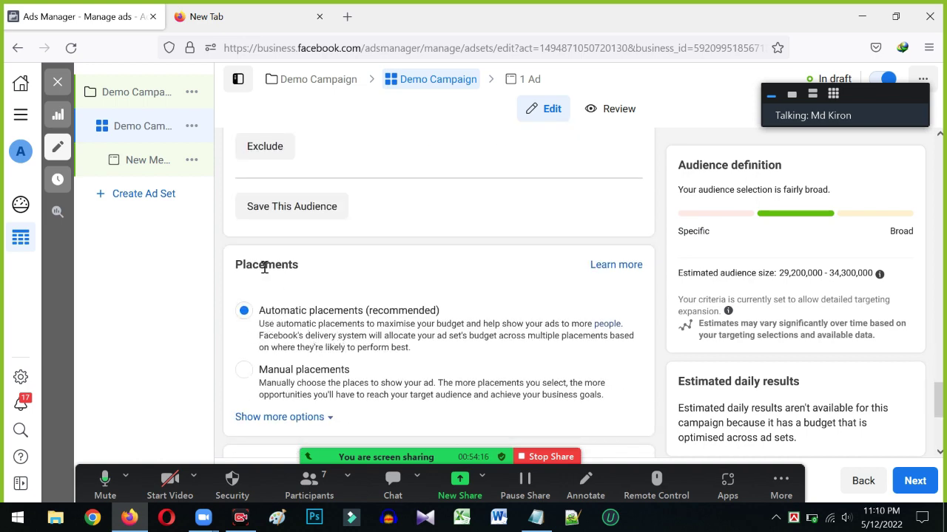
pyautogui.moveTo(236, 264); pyautogui.dragTo(317, 279)
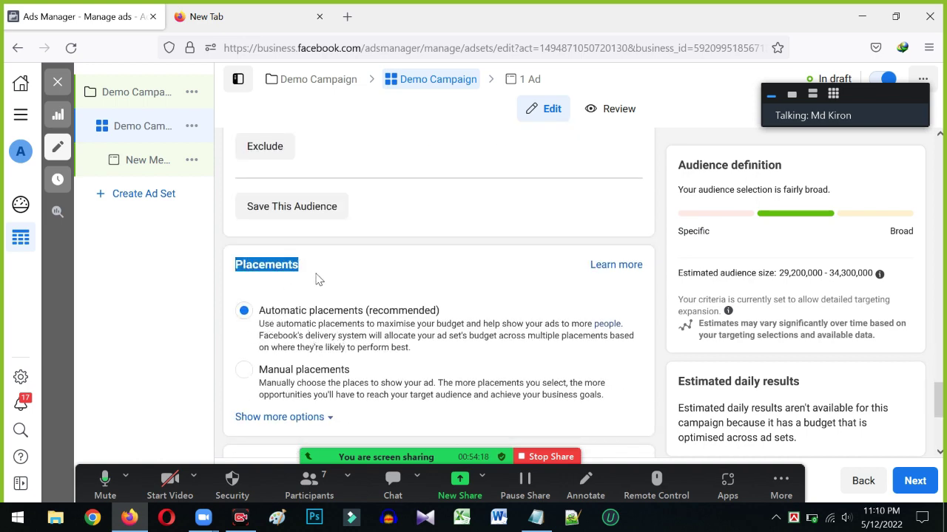
pyautogui.scroll(-3, 316, 295)
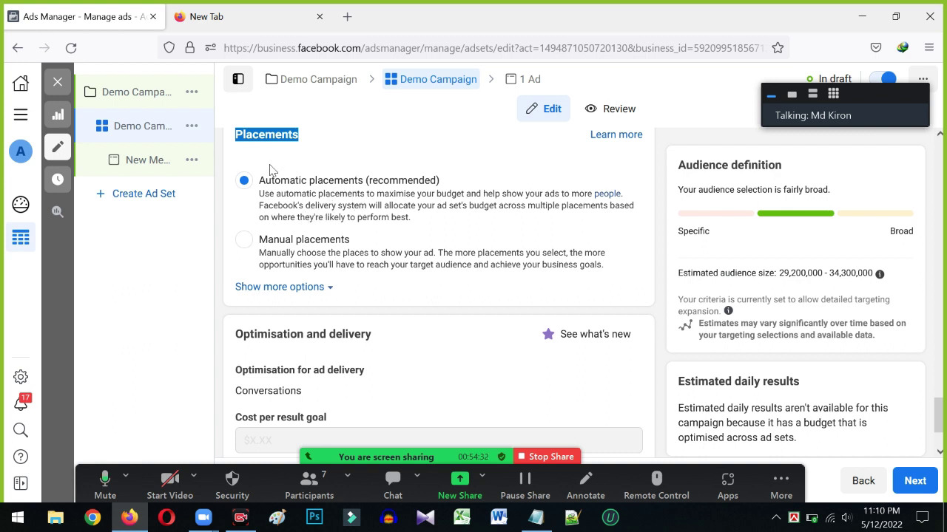
pyautogui.click(290, 200)
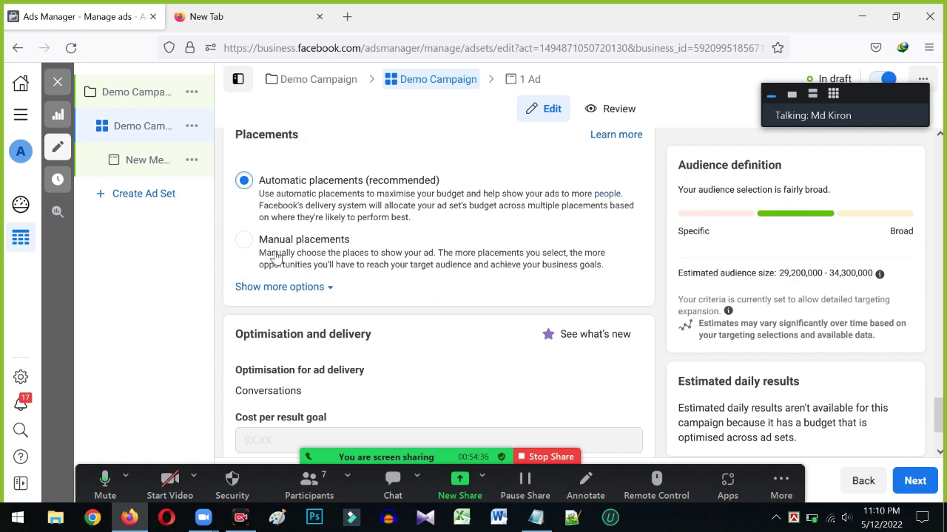
# Switch to manual placements to examine the platforms and individual placements offered, and return to automatic placements
pyautogui.click(244, 243)
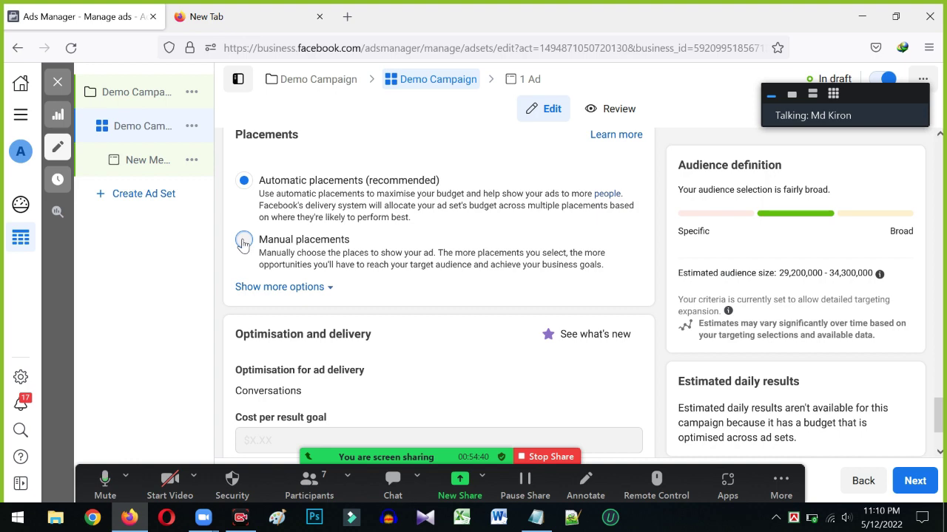
pyautogui.scroll(-3, 289, 252)
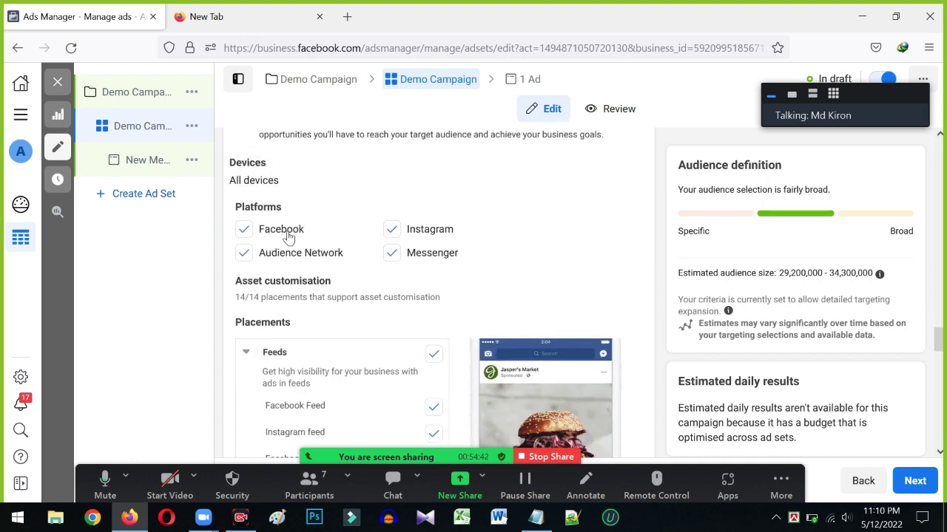
pyautogui.scroll(-5, 289, 239)
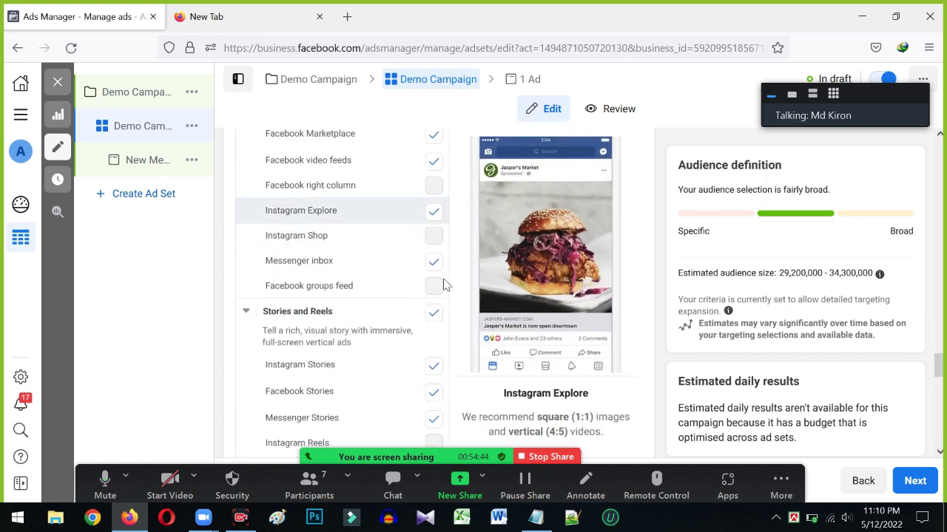
pyautogui.scroll(-5, 417, 366)
pyautogui.scroll(5, 397, 373)
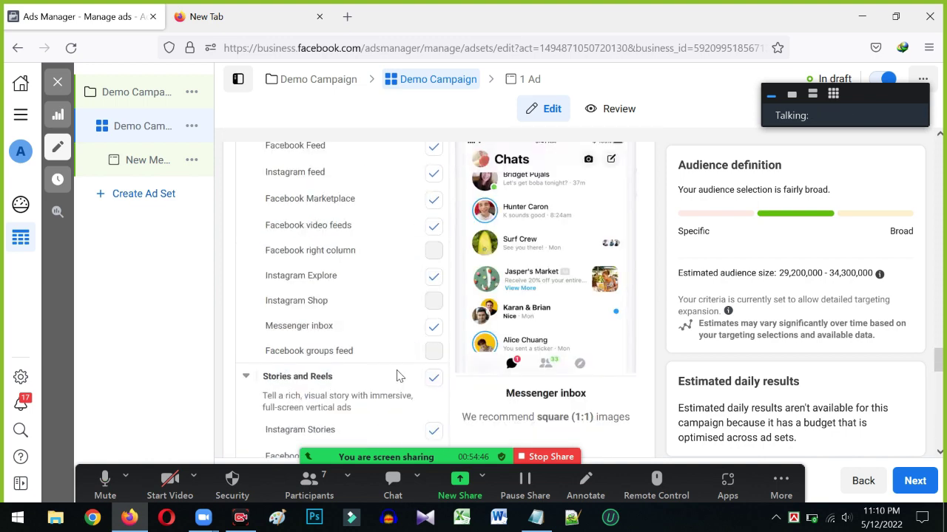
pyautogui.scroll(7, 397, 375)
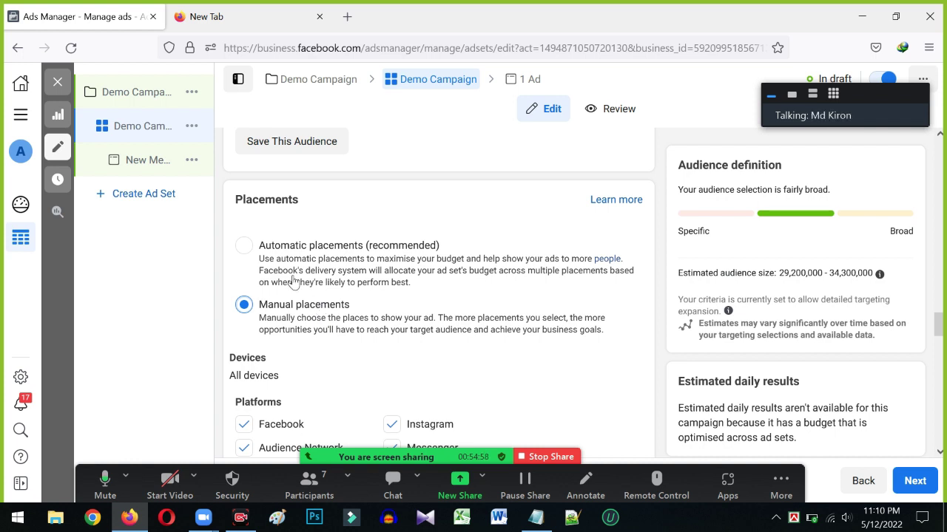
pyautogui.click(246, 245)
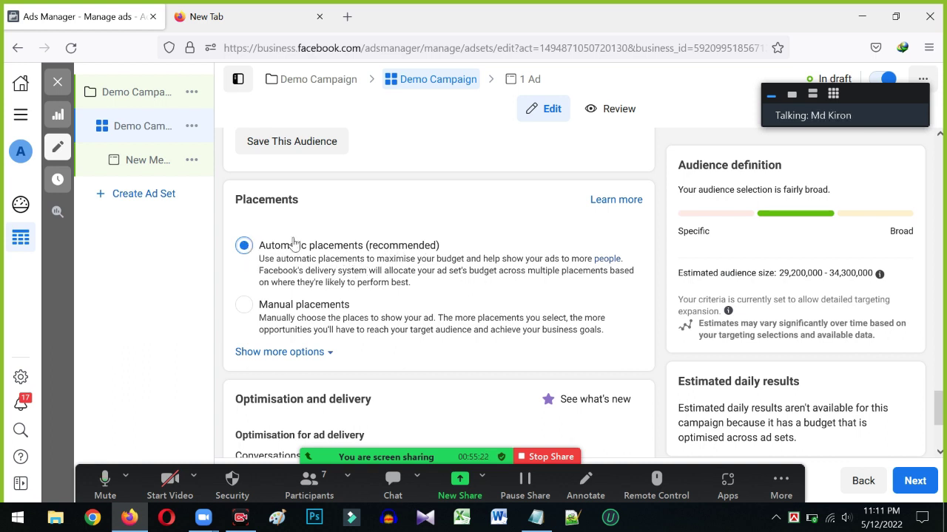
# Continue from the ad set to its ad and name the ad Organic food
pyautogui.scroll(-1, 299, 247)
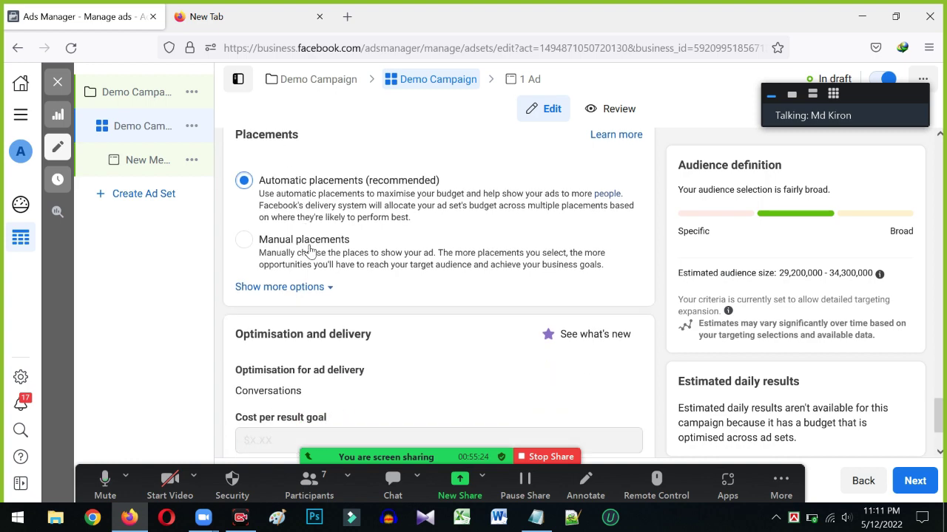
pyautogui.scroll(-2, 307, 259)
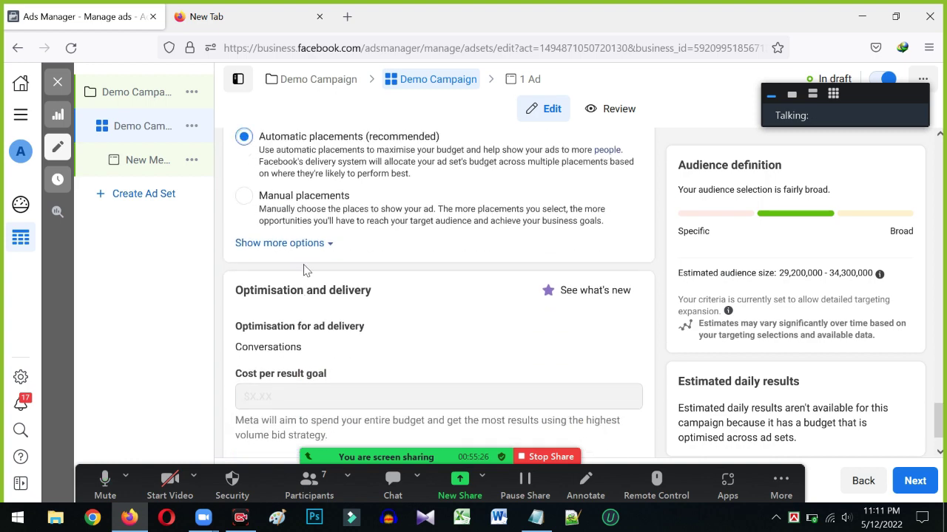
pyautogui.click(908, 480)
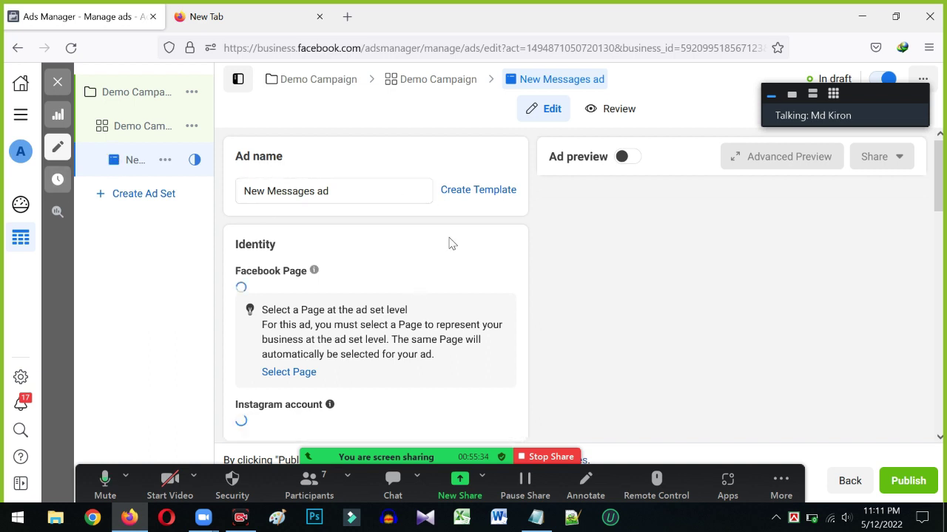
pyautogui.tripleClick(244, 194)
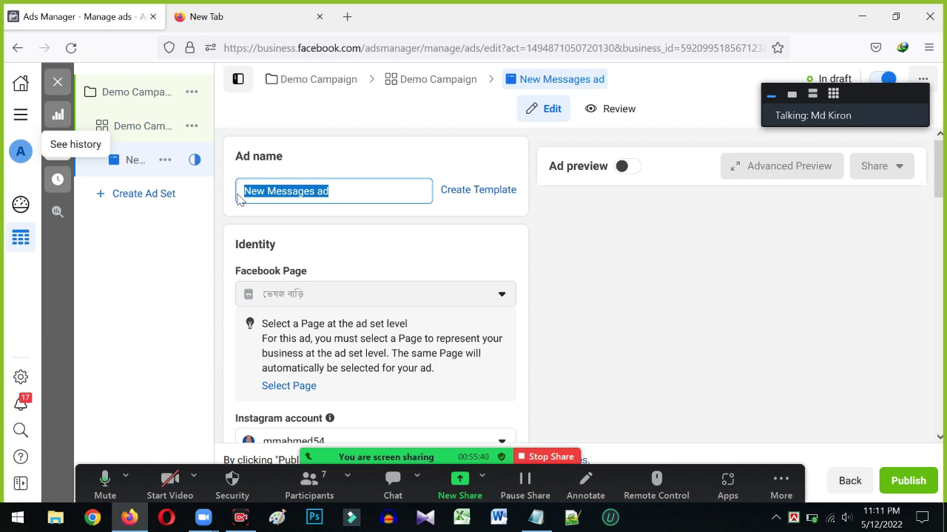
pyautogui.write('Organic food')
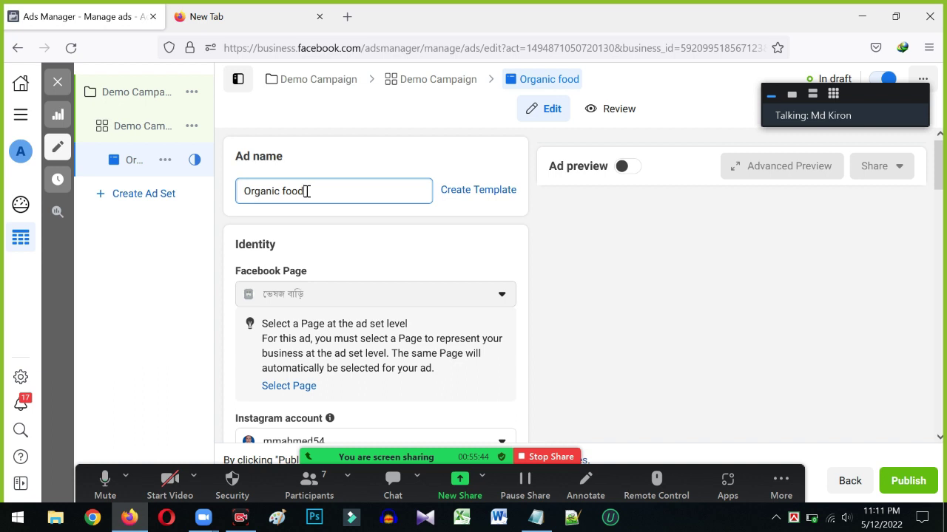
# Replace the ad's name with Demo Ads
pyautogui.moveTo(311, 191); pyautogui.dragTo(220, 188)
pyautogui.write('D')
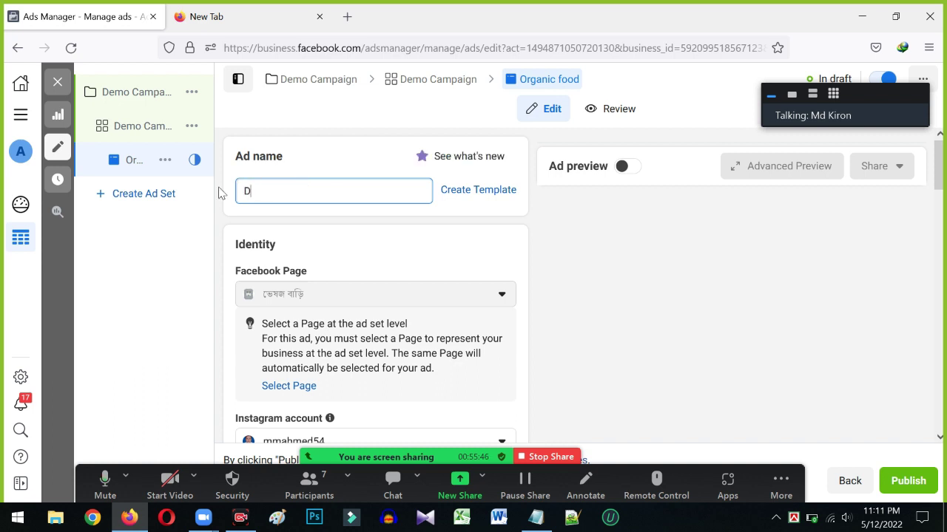
pyautogui.write('emo Ads')
# Examine the ad's Identity settings, including the Facebook Page and Instagram account, and the start of Ad setup
pyautogui.scroll(-3, 317, 271)
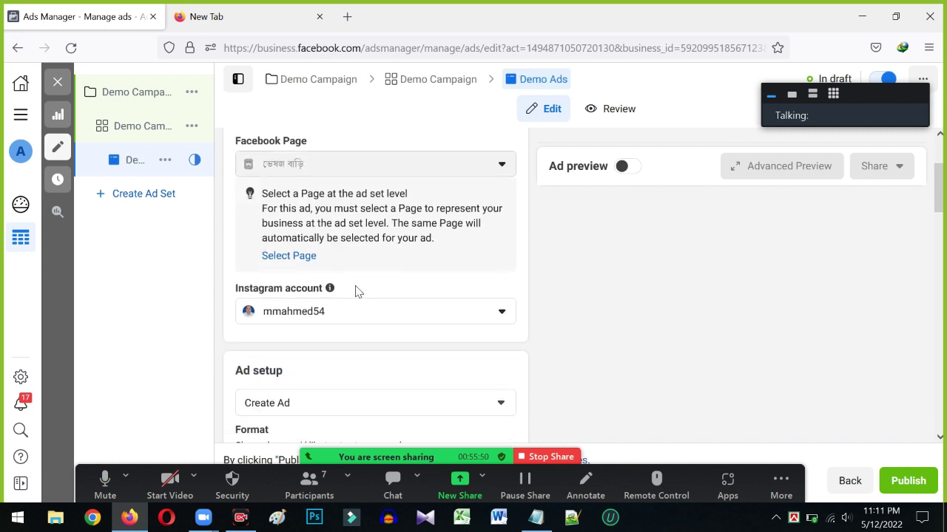
pyautogui.scroll(-1, 313, 277)
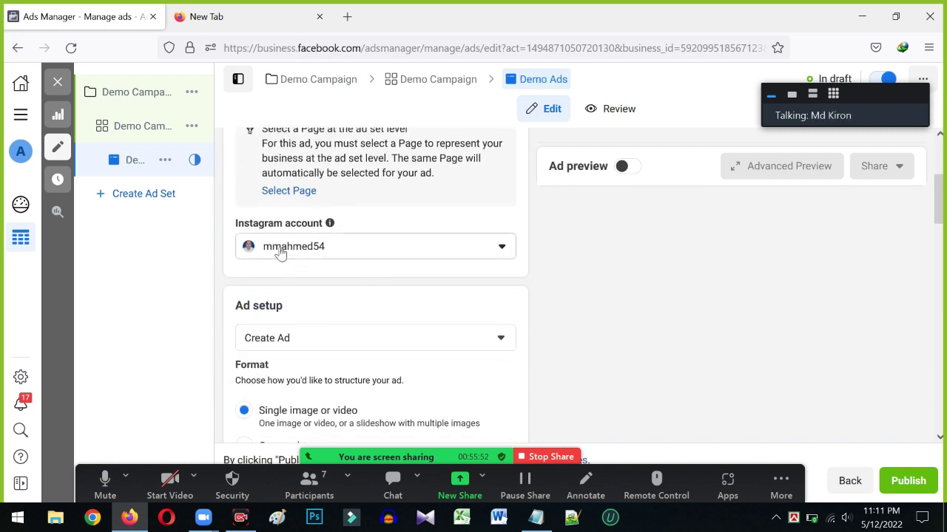
pyautogui.scroll(3, 325, 244)
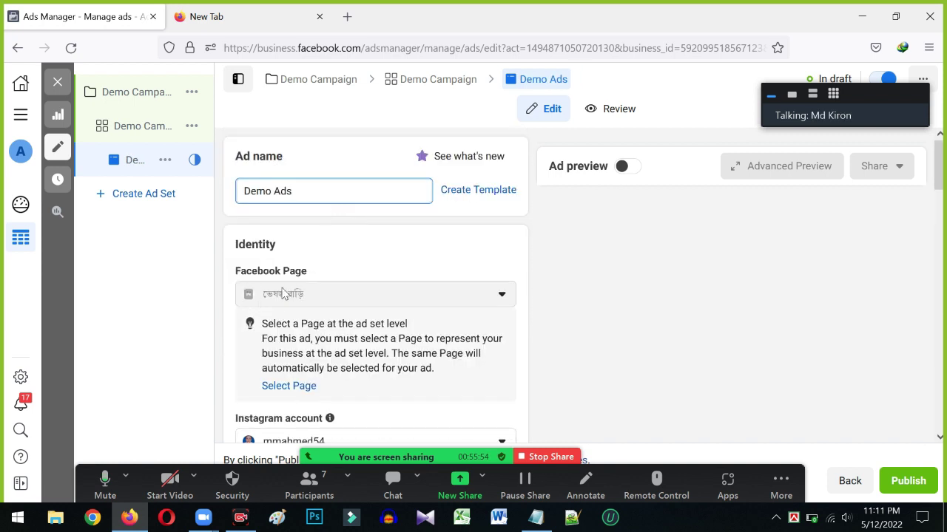
# Examine the Instagram account options for the ad and keep the connected account selected
pyautogui.scroll(-3, 265, 305)
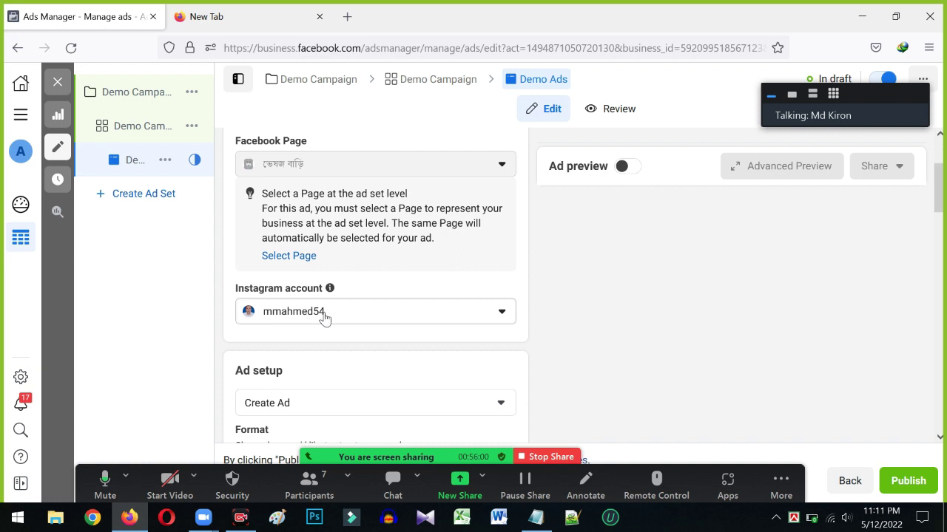
pyautogui.click(325, 314)
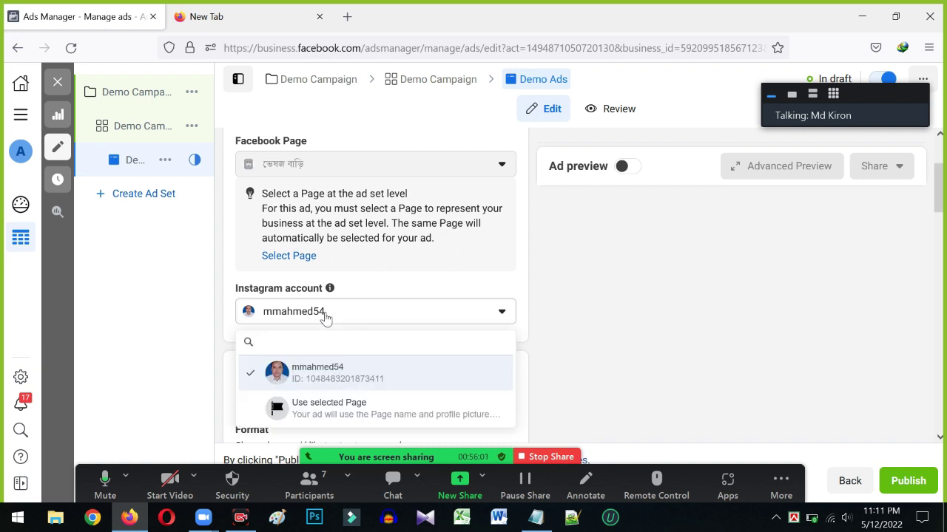
pyautogui.click(309, 378)
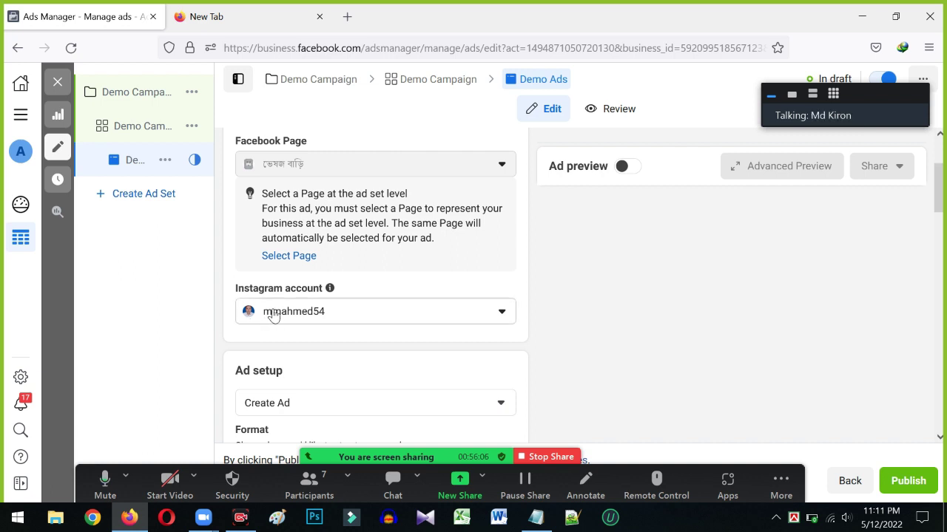
# Compare the ad's Facebook Page and Instagram account under Identity, and reselect the connected Instagram account
pyautogui.scroll(2, 292, 321)
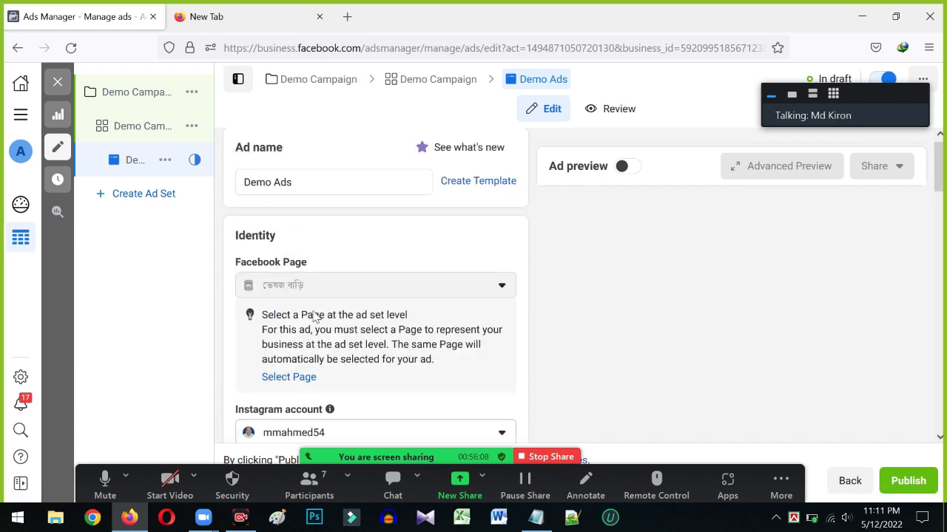
pyautogui.scroll(-2, 270, 342)
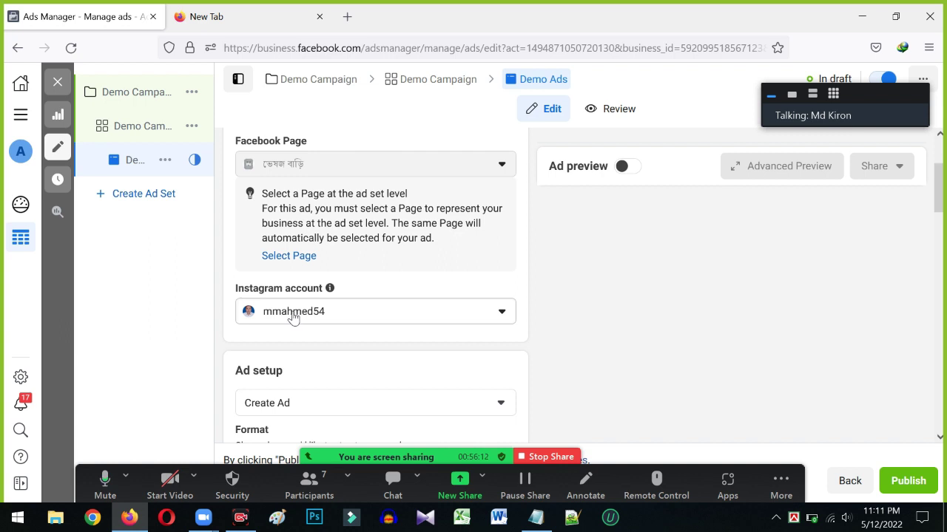
pyautogui.scroll(2, 303, 310)
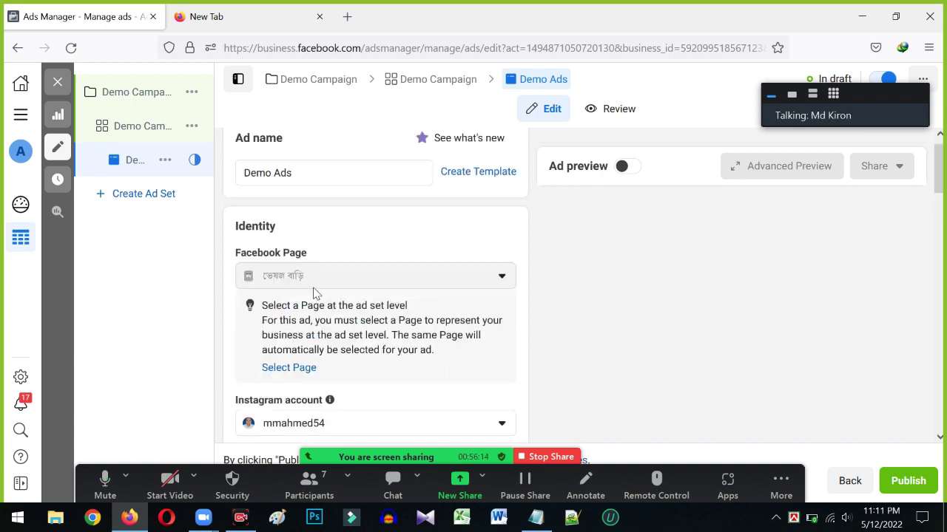
pyautogui.scroll(-2, 264, 294)
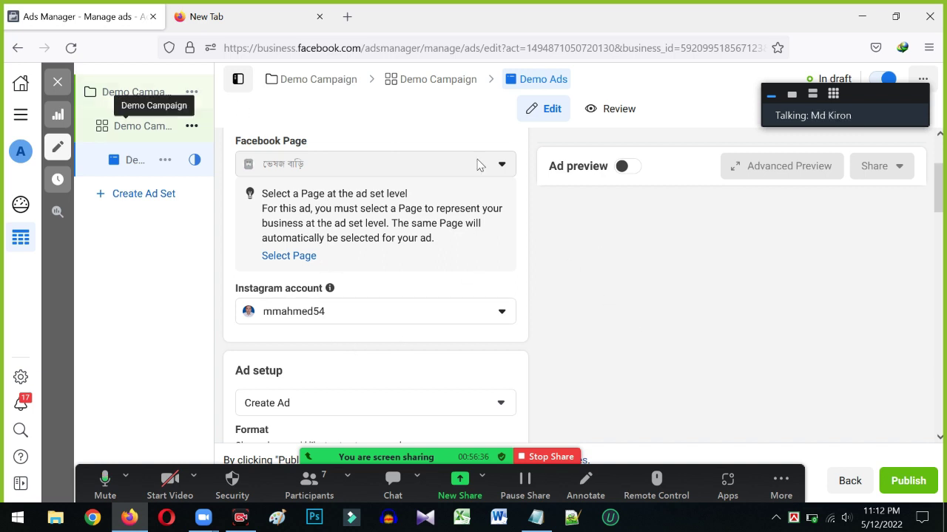
pyautogui.scroll(1, 264, 222)
pyautogui.scroll(-1, 280, 233)
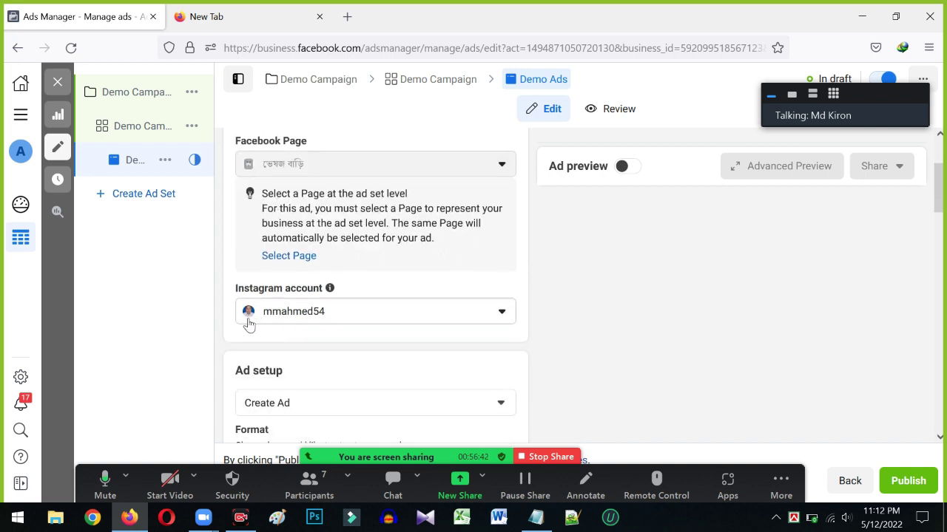
pyautogui.scroll(-1, 249, 322)
pyautogui.scroll(3, 283, 253)
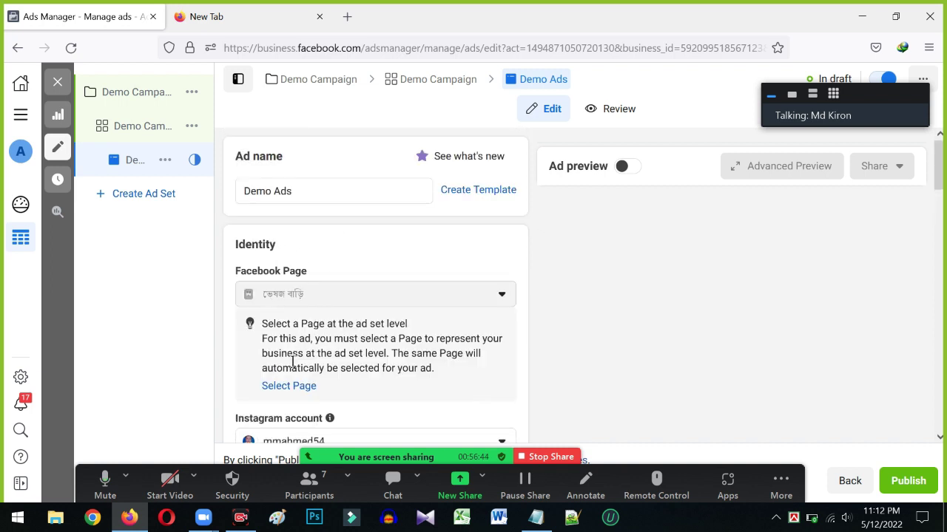
pyautogui.scroll(-2, 292, 363)
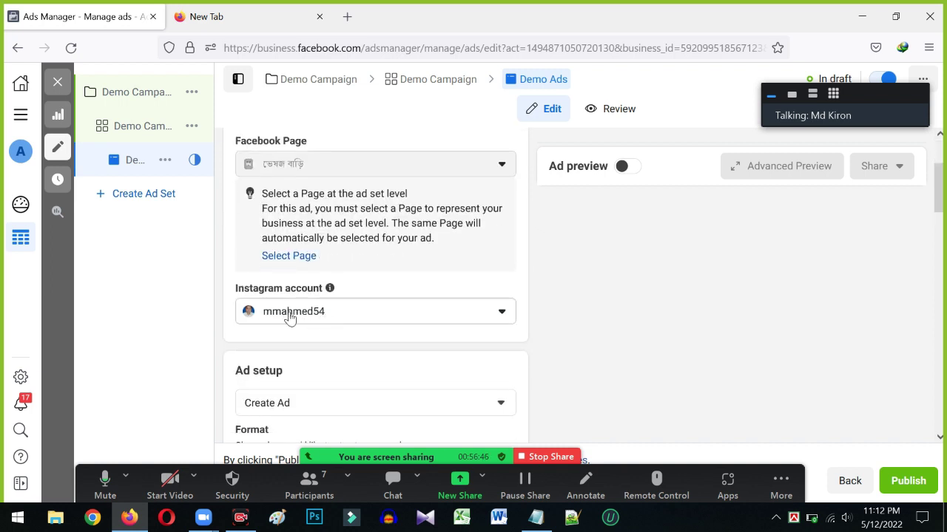
pyautogui.click(290, 316)
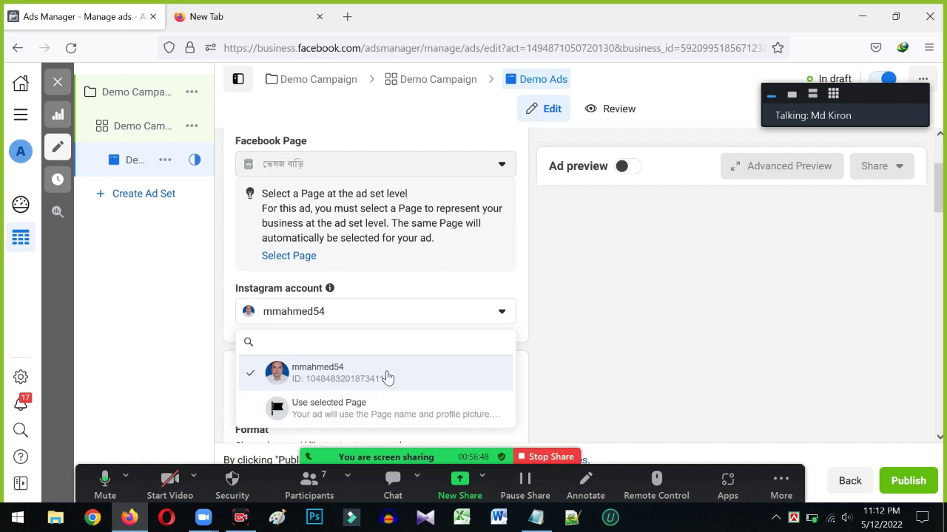
pyautogui.click(306, 370)
# Switch the ad's format to Carousel in Ad setup, and return to Single image or video
pyautogui.scroll(-2, 370, 332)
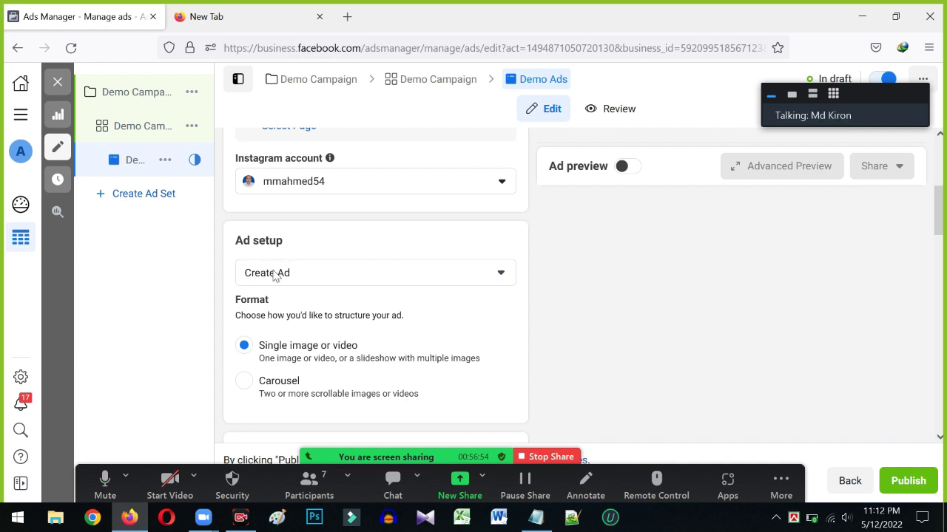
pyautogui.scroll(-1, 314, 277)
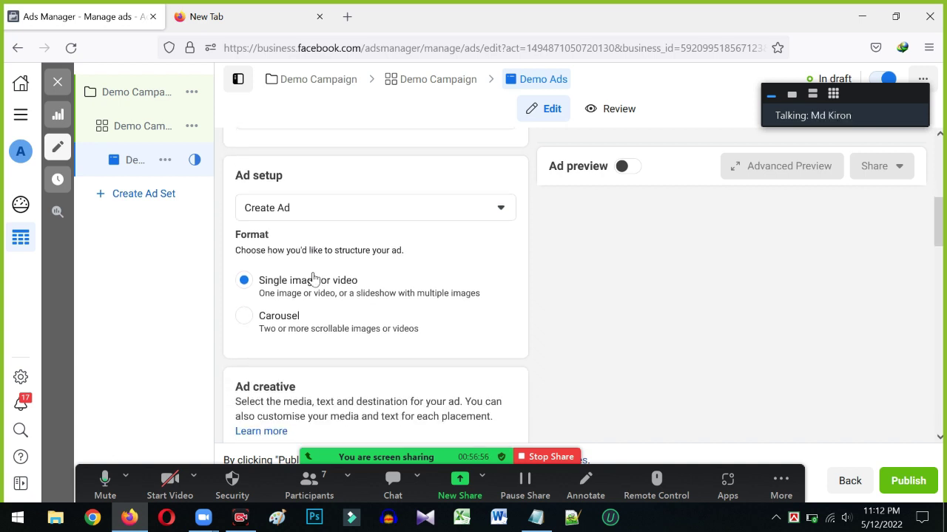
pyautogui.scroll(-1, 255, 237)
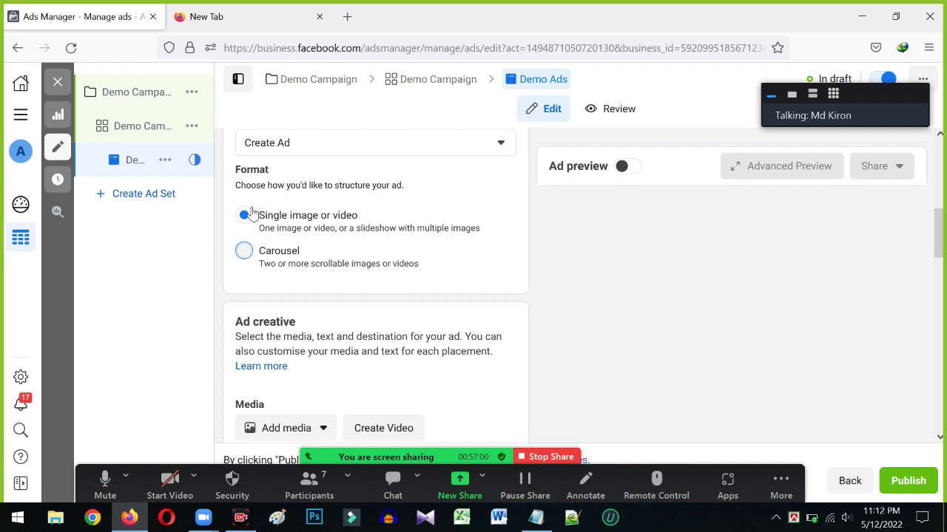
pyautogui.click(245, 251)
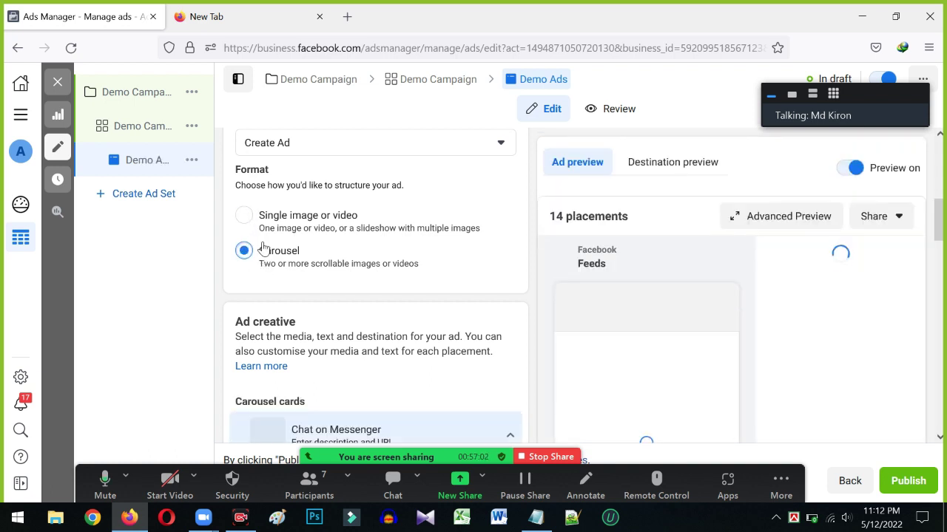
pyautogui.click(246, 220)
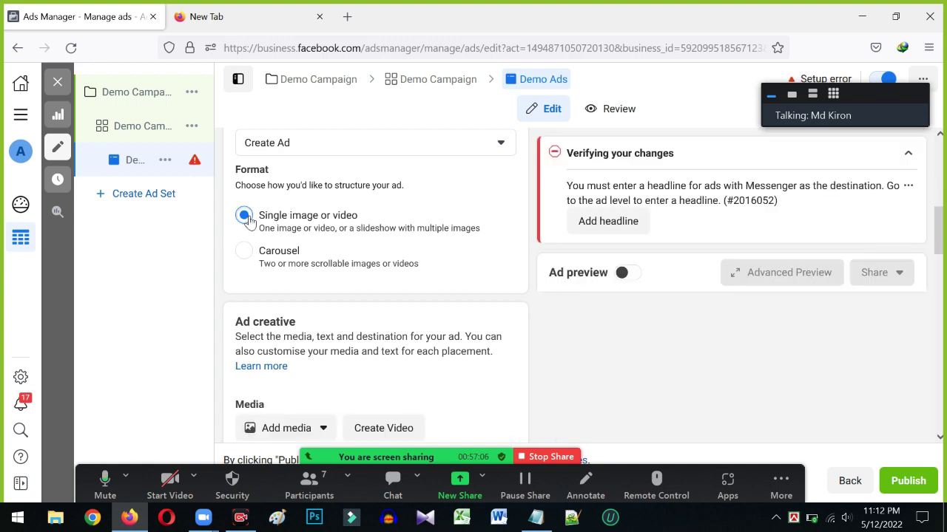
# Check the image files available on the desktop for the ad, and return to the ad in Firefox
pyautogui.click(862, 17)
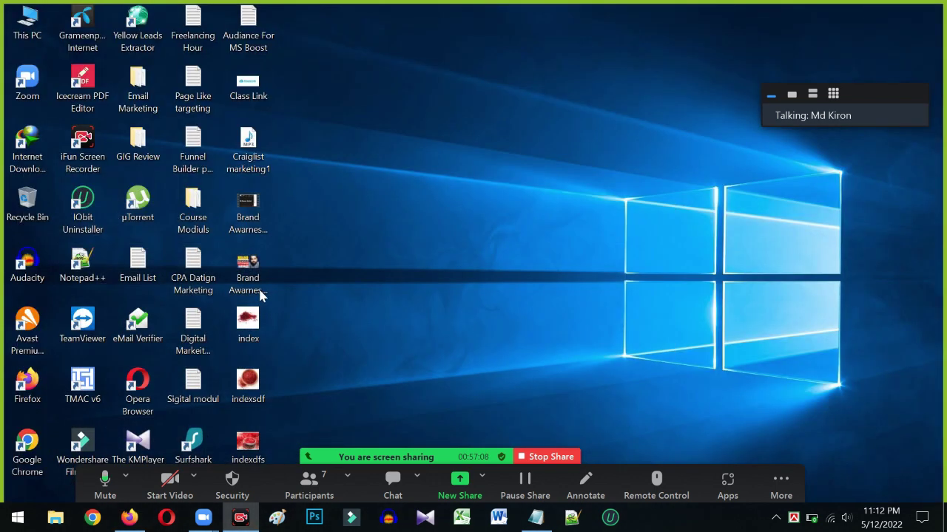
pyautogui.moveTo(284, 309); pyautogui.dragTo(249, 451)
pyautogui.click(130, 518)
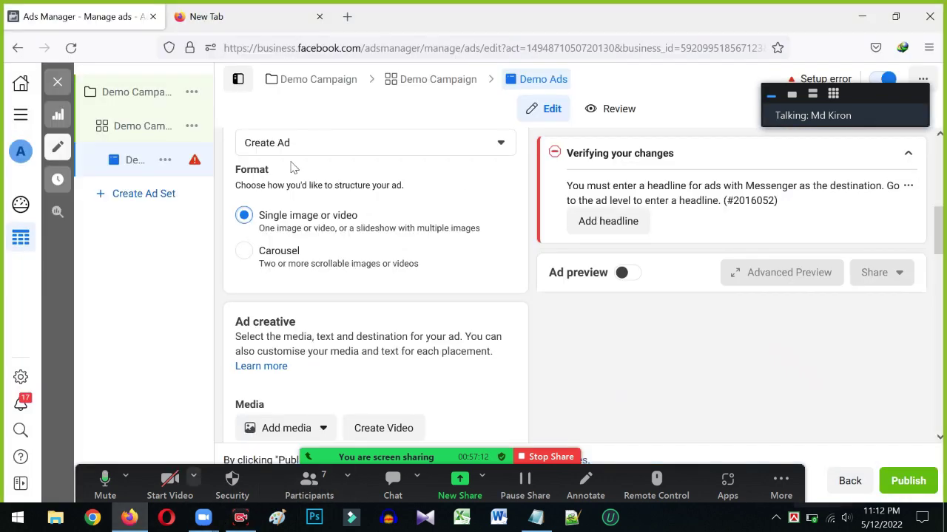
# Select Create Ad as the ad setup for Demo Ads
pyautogui.scroll(3, 281, 277)
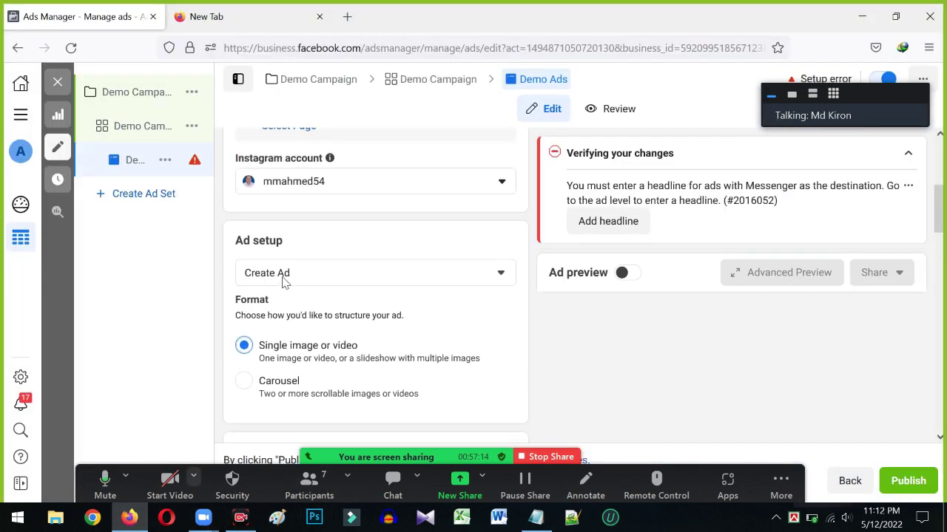
pyautogui.click(293, 280)
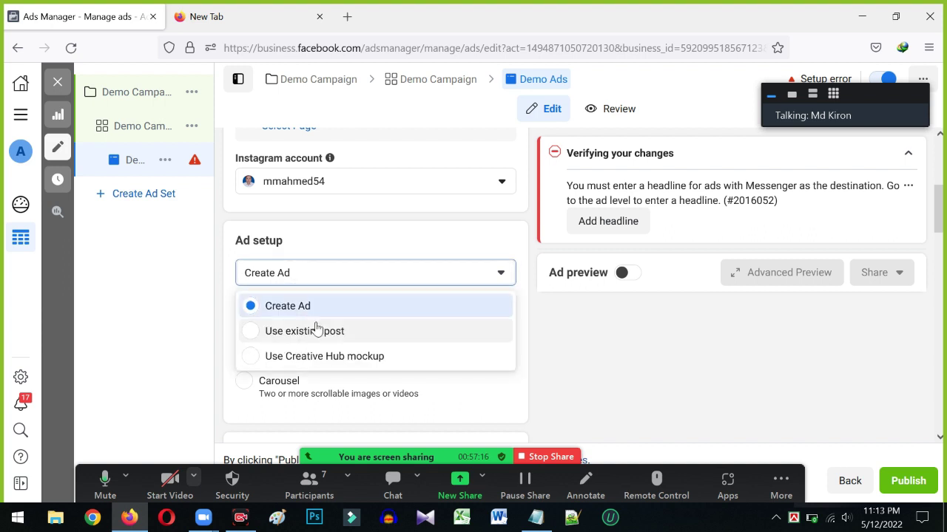
pyautogui.click(288, 310)
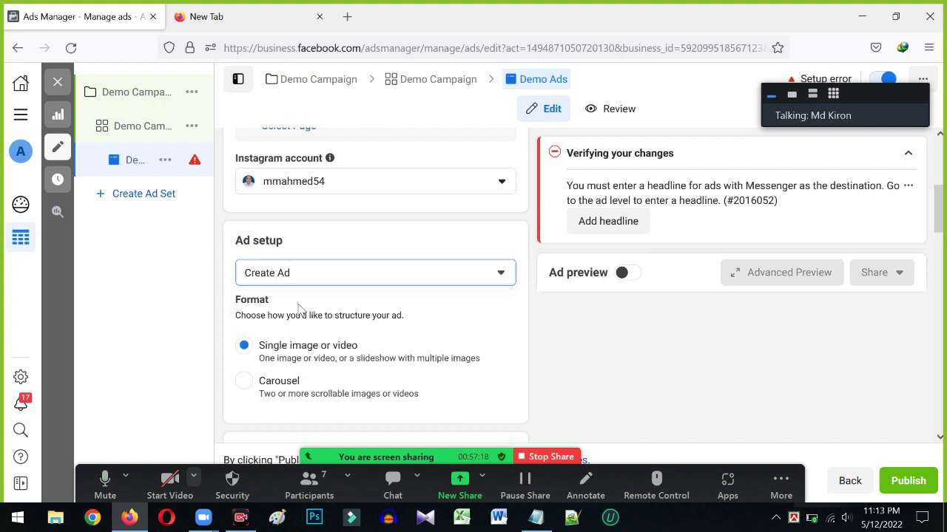
pyautogui.scroll(-1, 414, 309)
pyautogui.scroll(-1, 413, 309)
pyautogui.click(862, 12)
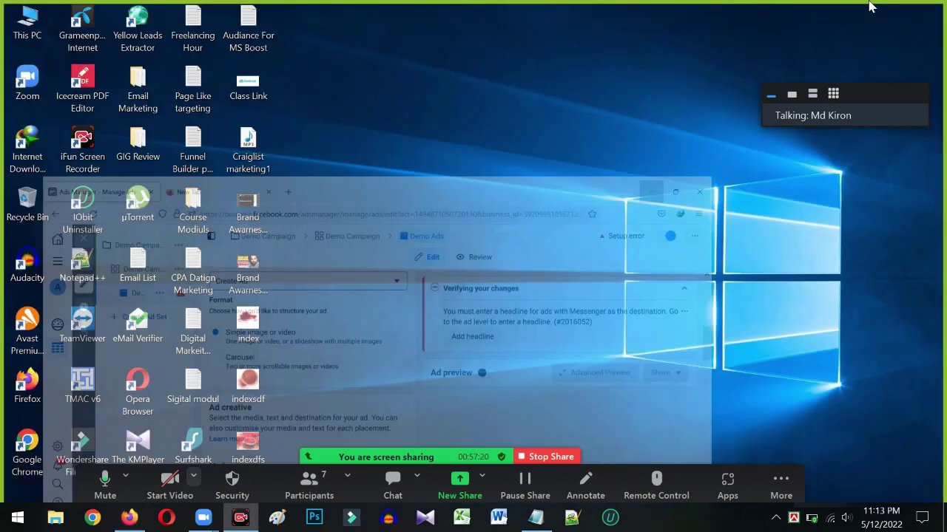
pyautogui.moveTo(300, 307); pyautogui.dragTo(250, 464)
pyautogui.click(129, 518)
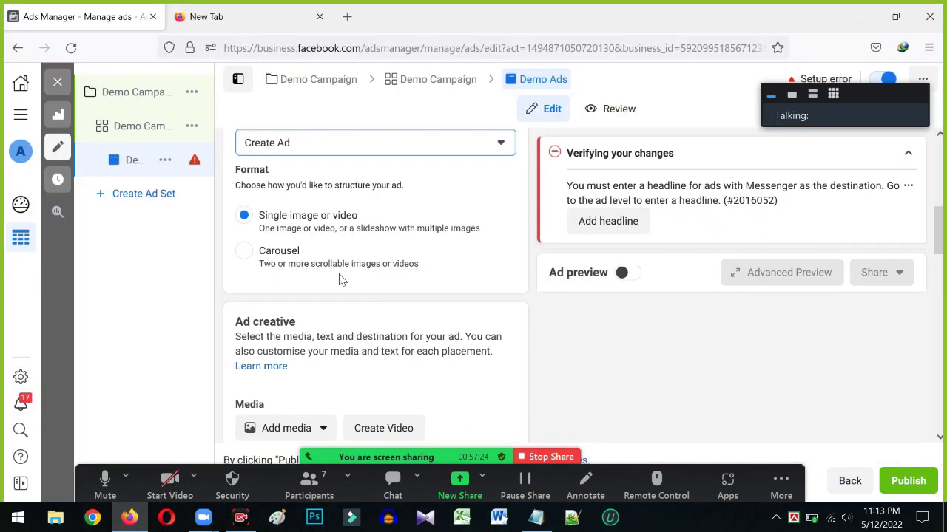
# Review the ad setup choices and the single image or video and carousel formats
pyautogui.click(347, 157)
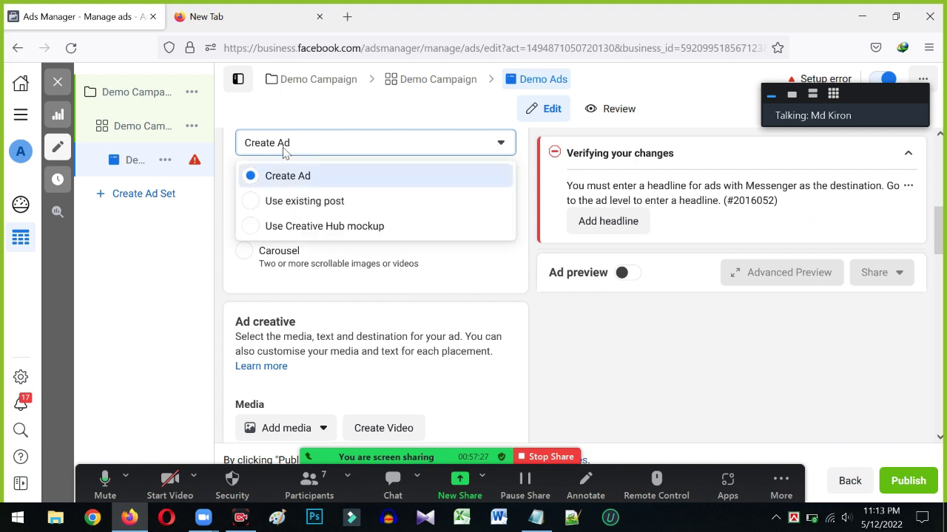
pyautogui.click(523, 273)
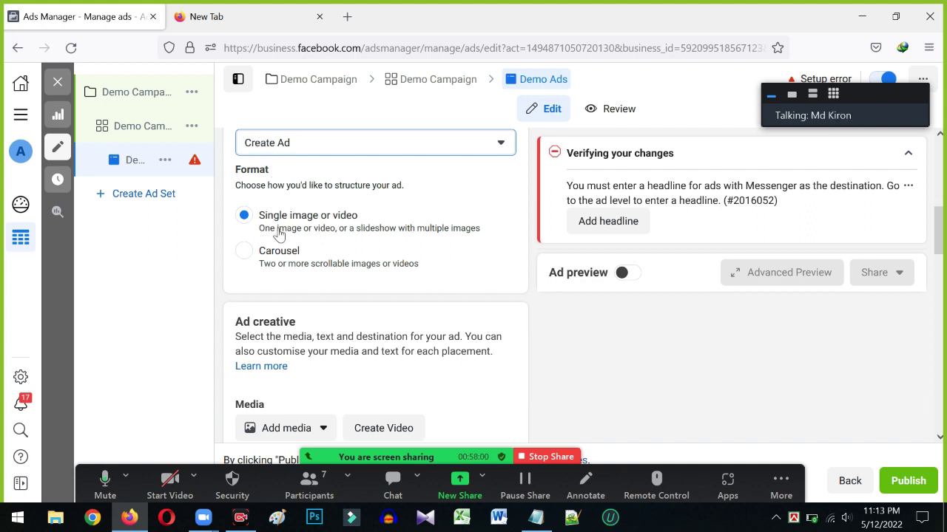
pyautogui.scroll(-2, 283, 232)
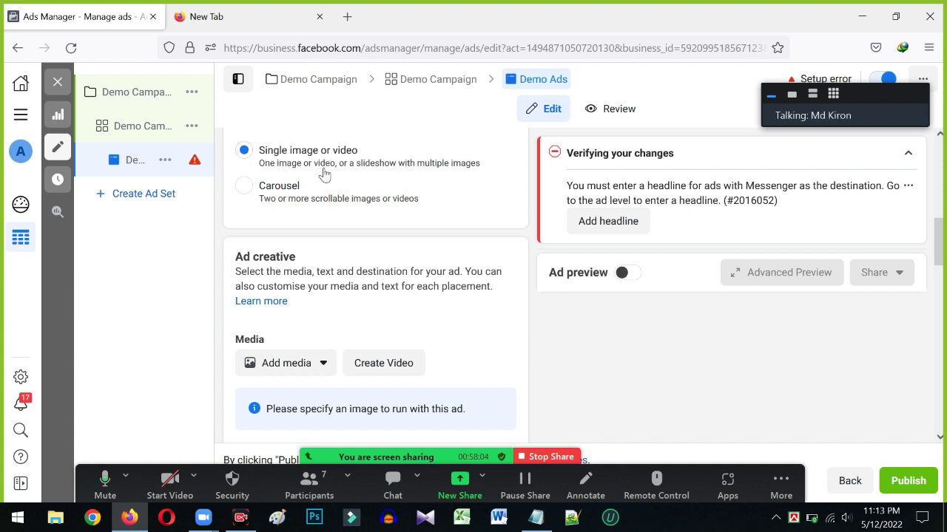
pyautogui.scroll(3, 252, 231)
pyautogui.scroll(-1, 303, 299)
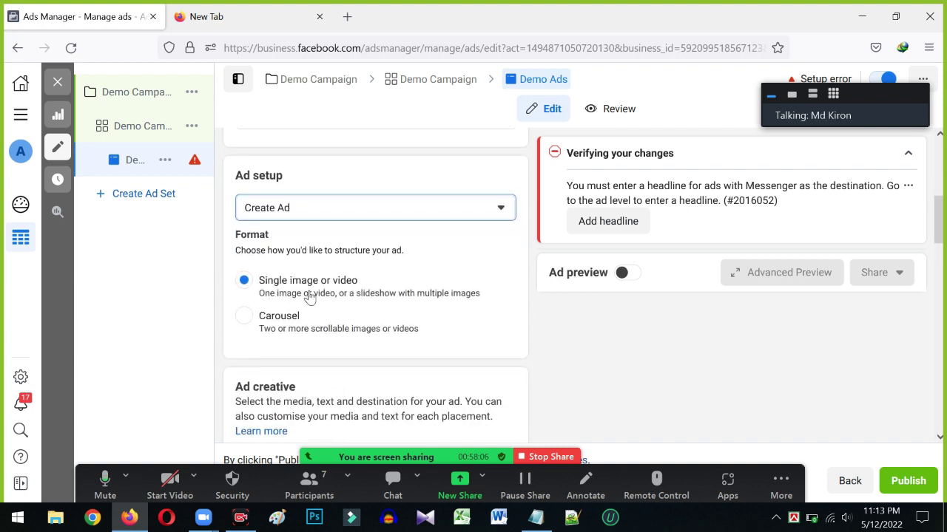
# Open the image picker for the ad's media and browse through the account images
pyautogui.scroll(-3, 337, 295)
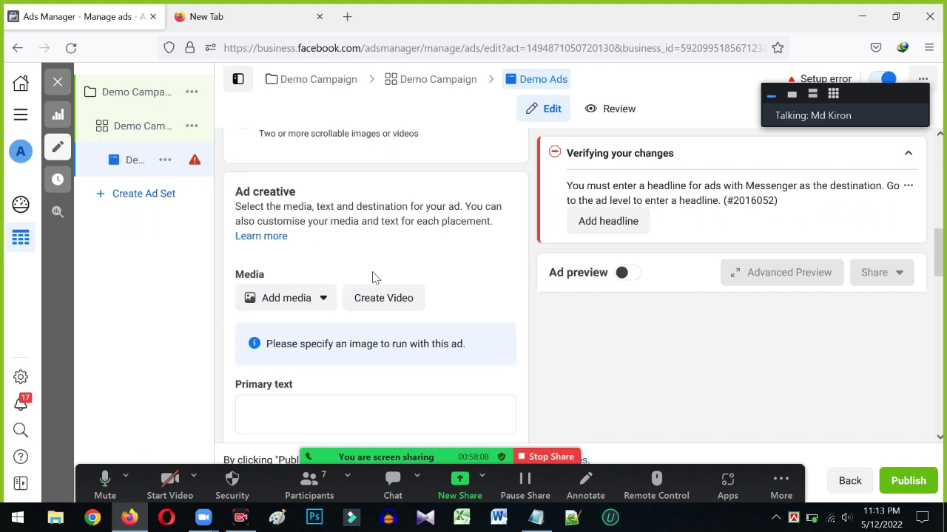
pyautogui.scroll(-1, 301, 300)
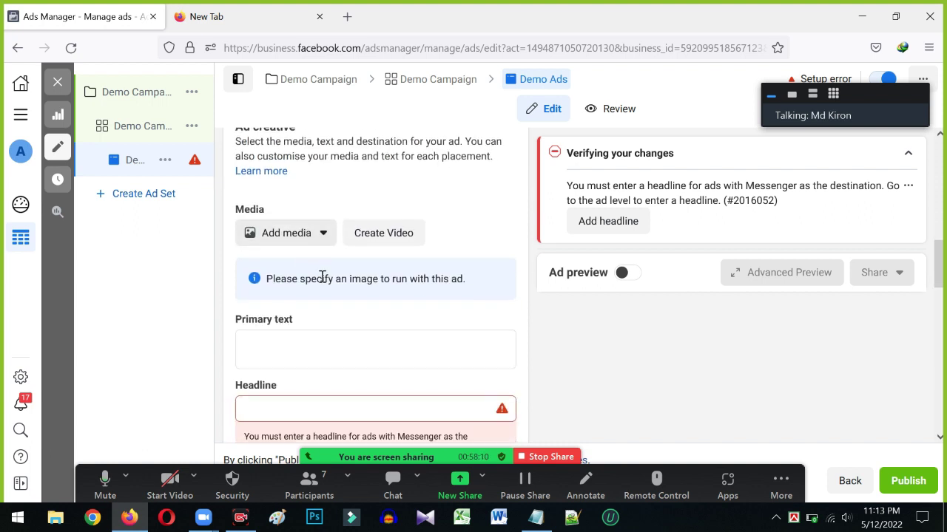
pyautogui.click(300, 242)
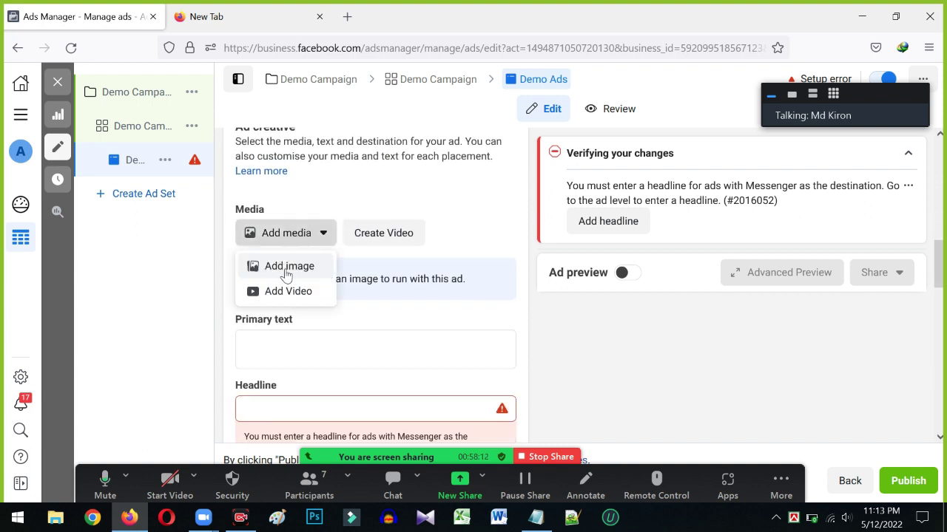
pyautogui.click(287, 273)
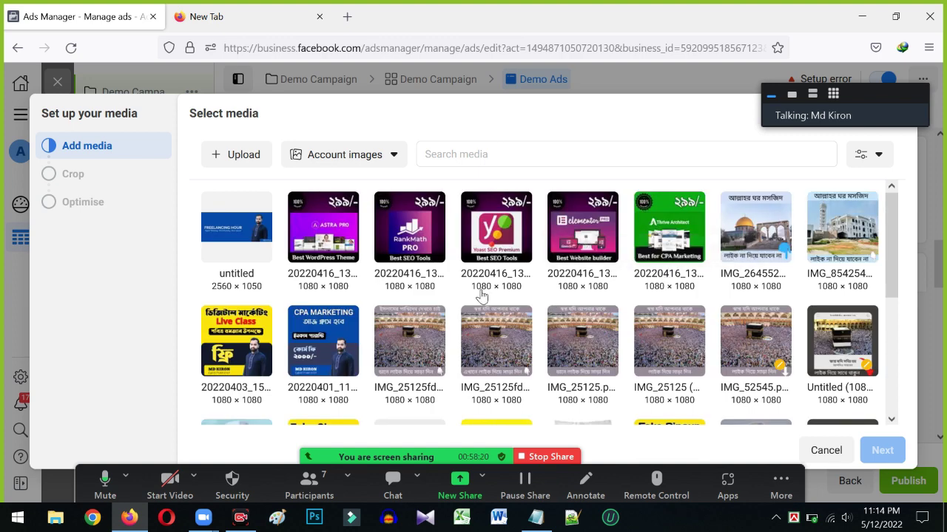
pyautogui.scroll(-3, 510, 296)
pyautogui.scroll(-3, 510, 296)
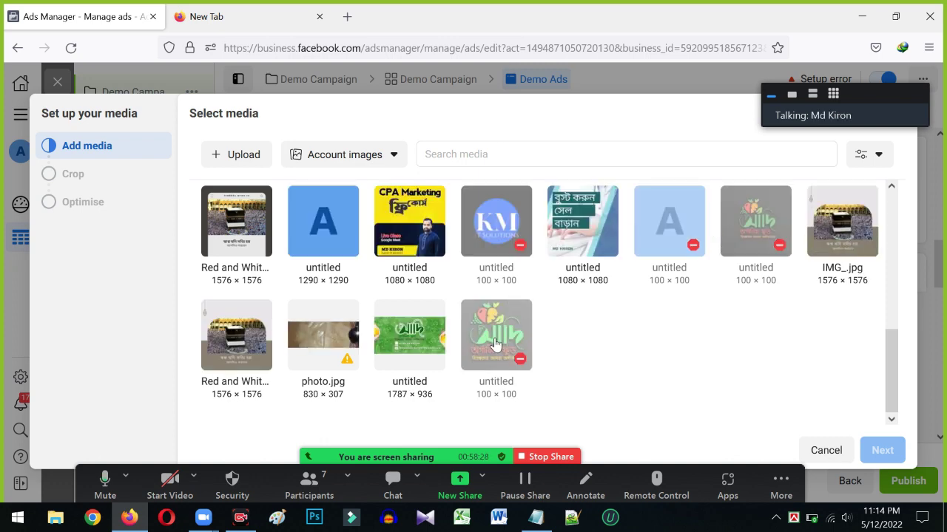
pyautogui.scroll(8, 501, 341)
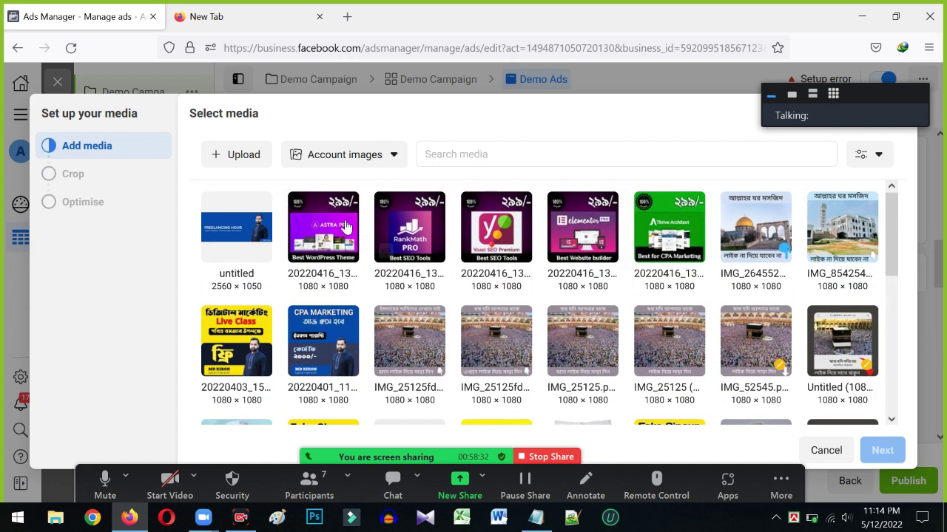
# Try to upload the index image from the Desktop to the account images
pyautogui.click(238, 155)
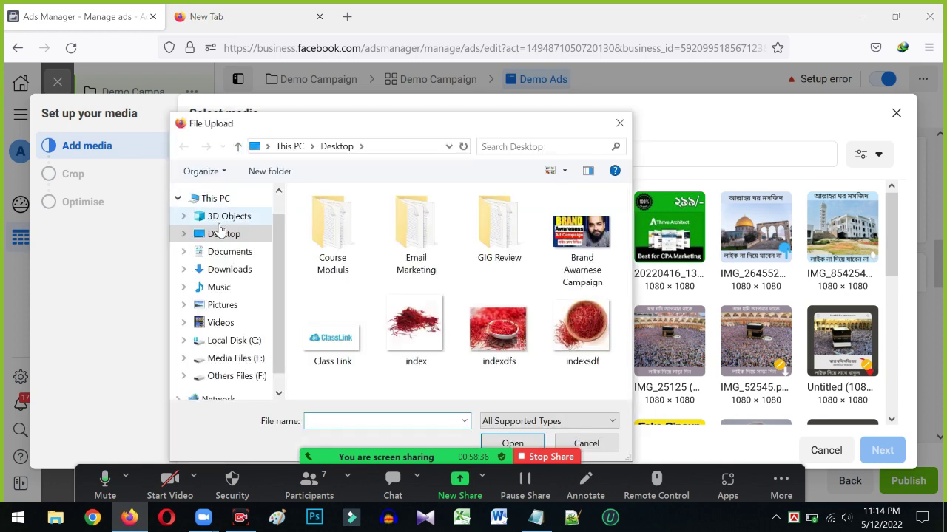
pyautogui.click(411, 333)
pyautogui.click(512, 443)
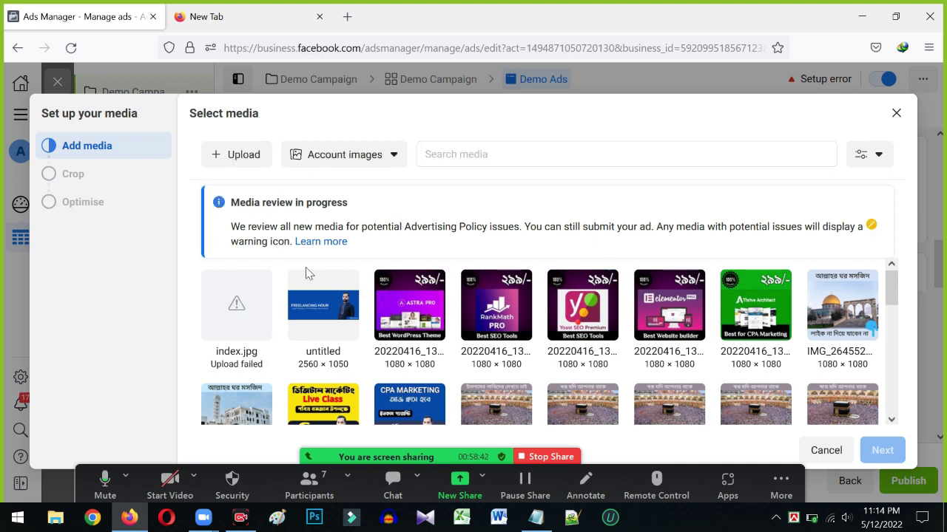
# Browse the account images again and close the media picker without choosing one
pyautogui.moveTo(225, 305)
pyautogui.scroll(-5, 488, 310)
pyautogui.scroll(4, 439, 328)
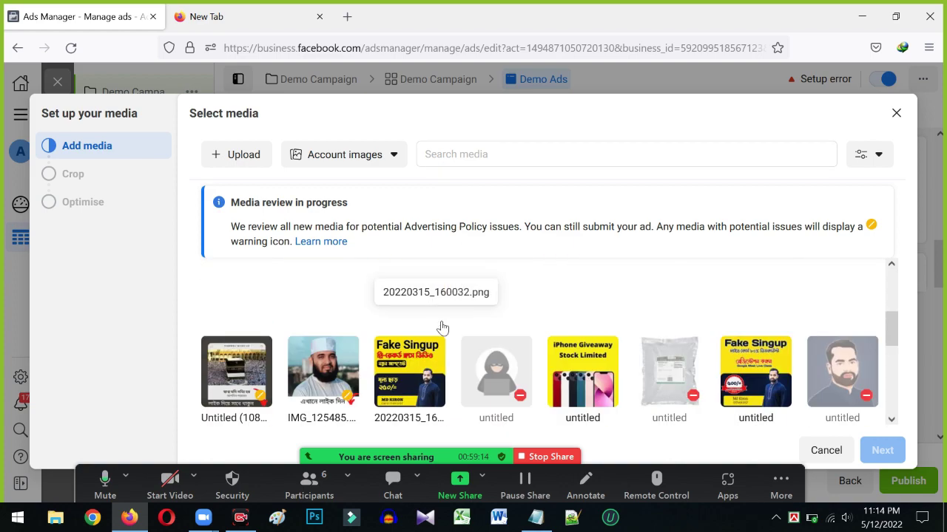
pyautogui.scroll(2, 436, 325)
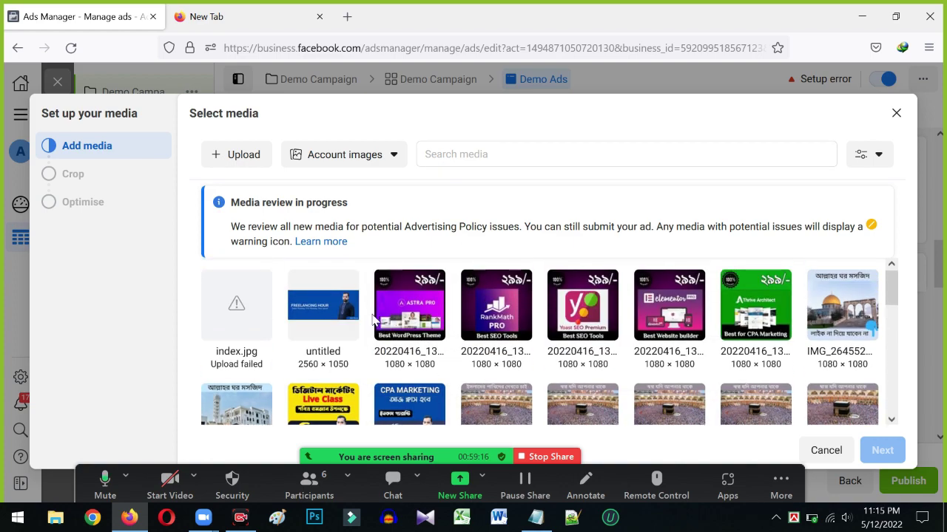
pyautogui.scroll(-2, 374, 319)
pyautogui.scroll(2, 374, 320)
pyautogui.scroll(-3, 547, 274)
pyautogui.scroll(3, 277, 307)
pyautogui.click(895, 112)
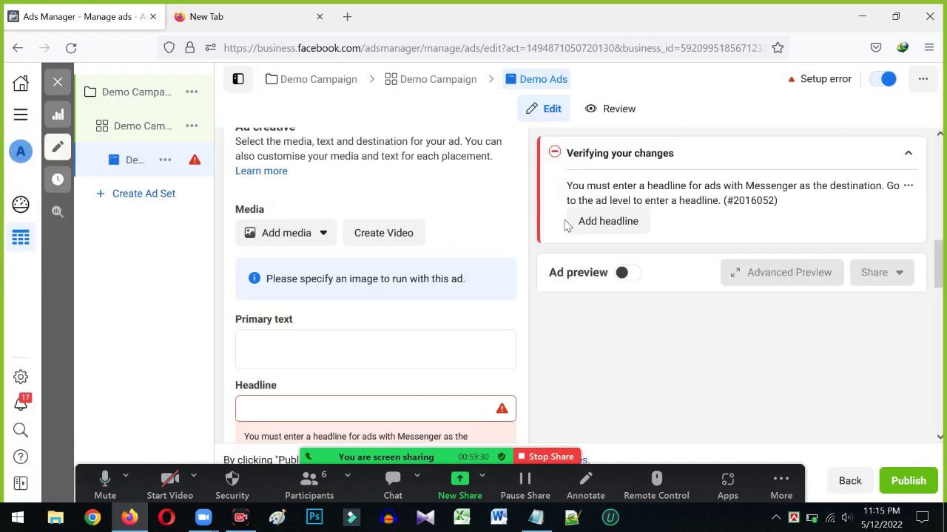
# Choose the purple Astra Pro image from the account images as the ad's media and continue to its crop settings
pyautogui.scroll(3, 237, 312)
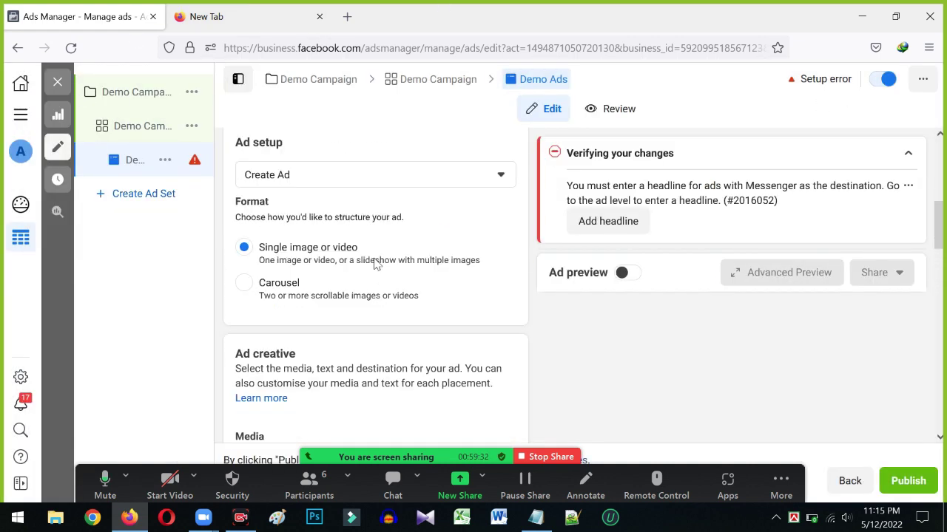
pyautogui.scroll(-3, 362, 274)
pyautogui.scroll(-1, 348, 274)
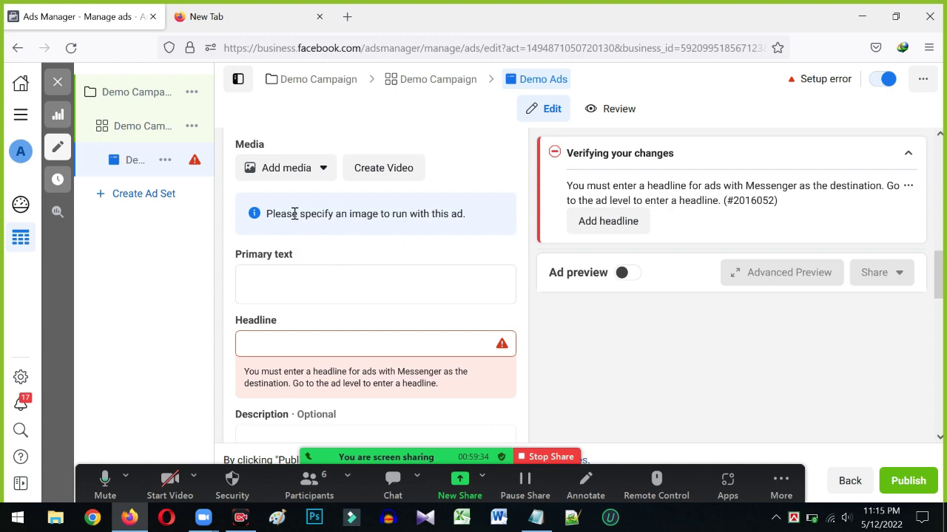
pyautogui.scroll(1, 294, 213)
pyautogui.click(288, 233)
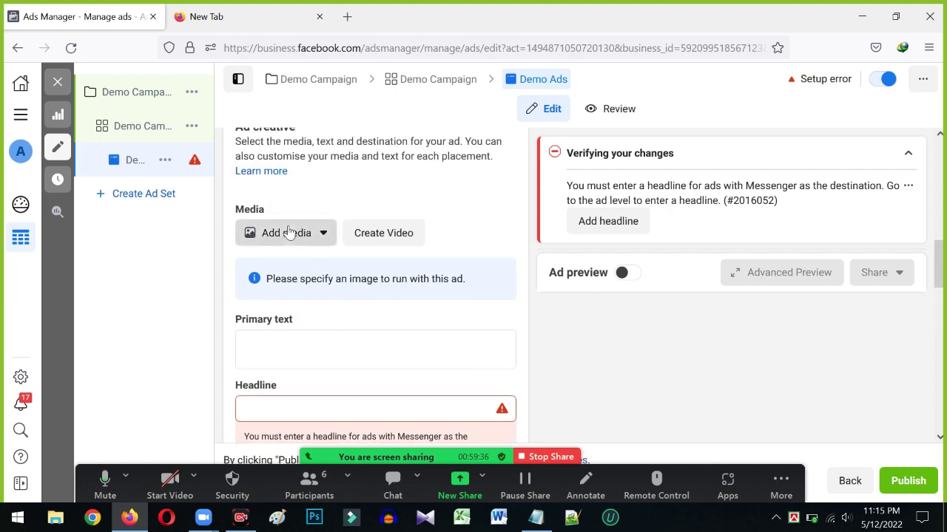
pyautogui.click(277, 267)
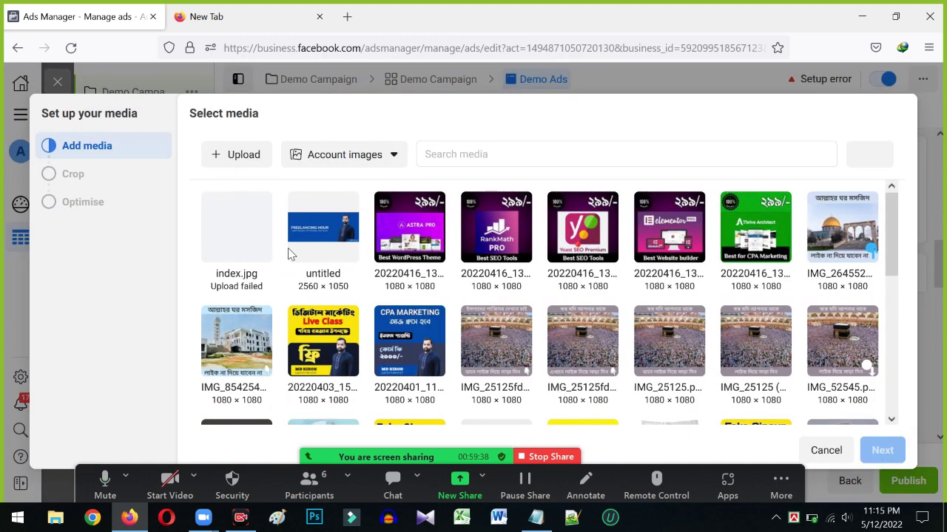
pyautogui.click(250, 154)
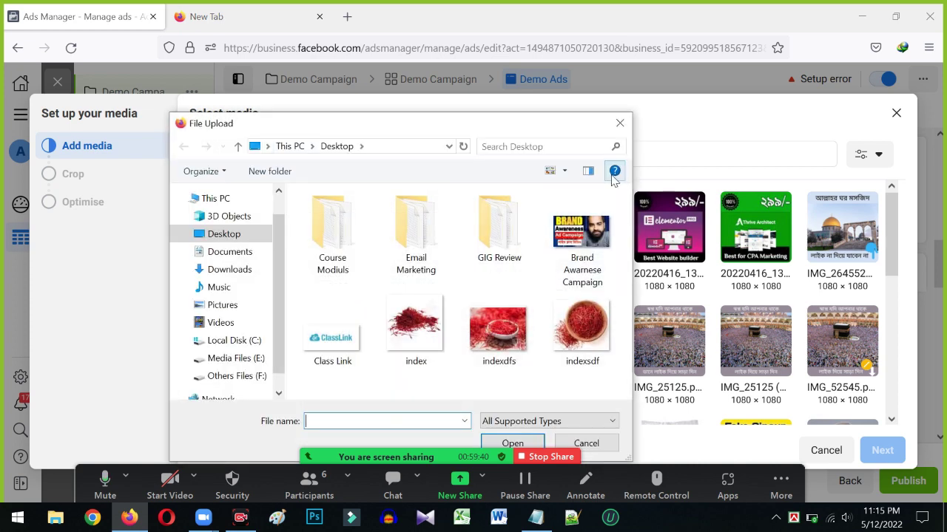
pyautogui.click(609, 126)
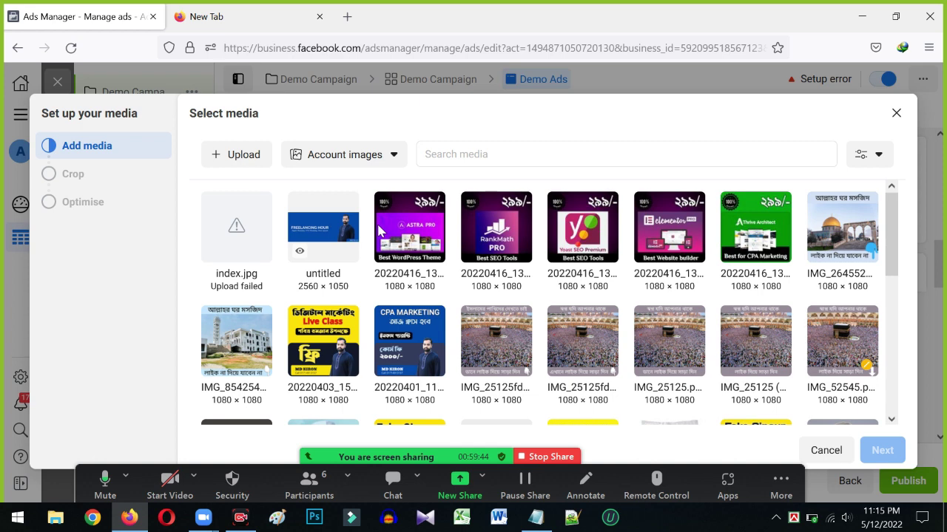
pyautogui.click(406, 233)
pyautogui.click(881, 450)
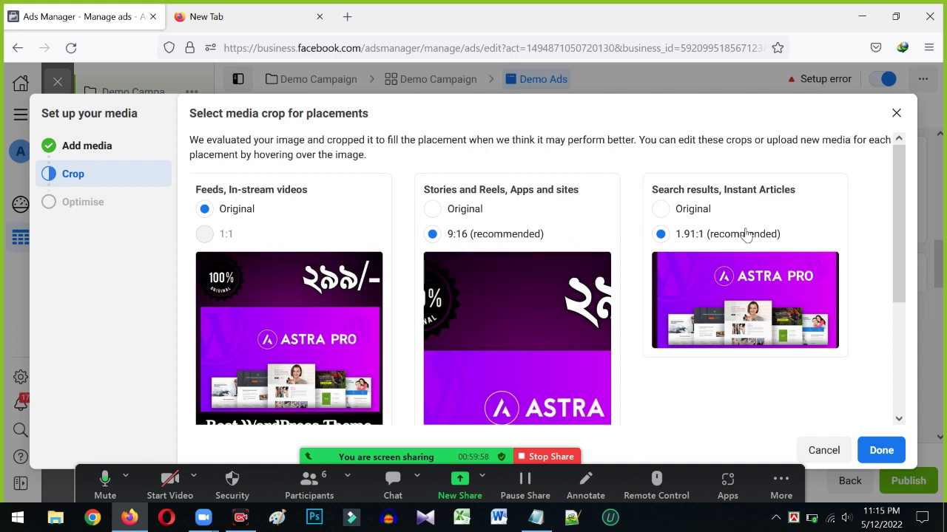
# Set the Search results and Instant Articles crop to Original, keep Stories and Reels at 9:16, and apply the media
pyautogui.click(661, 212)
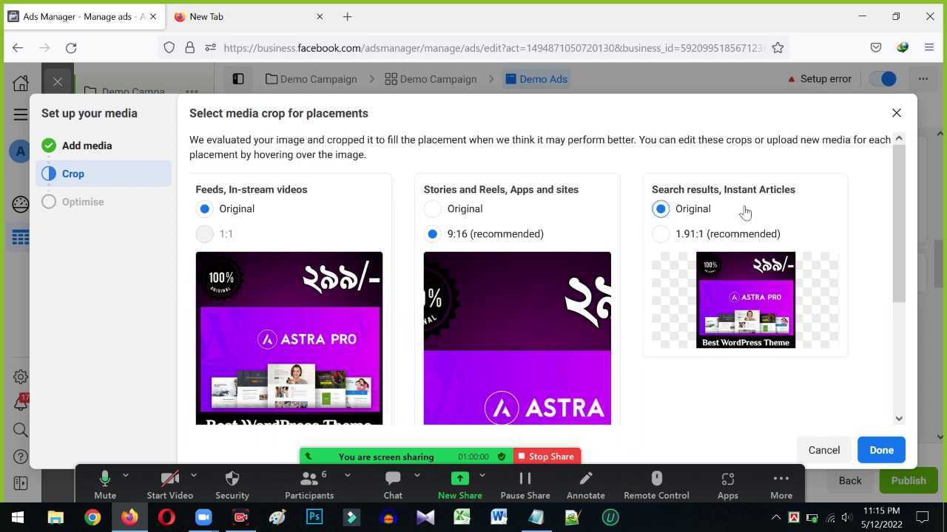
pyautogui.click(662, 235)
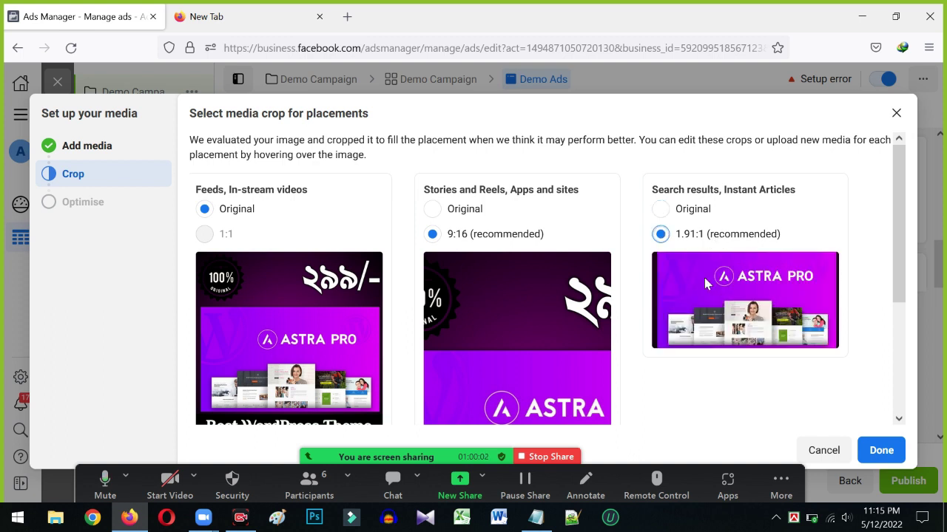
pyautogui.click(666, 213)
pyautogui.click(432, 210)
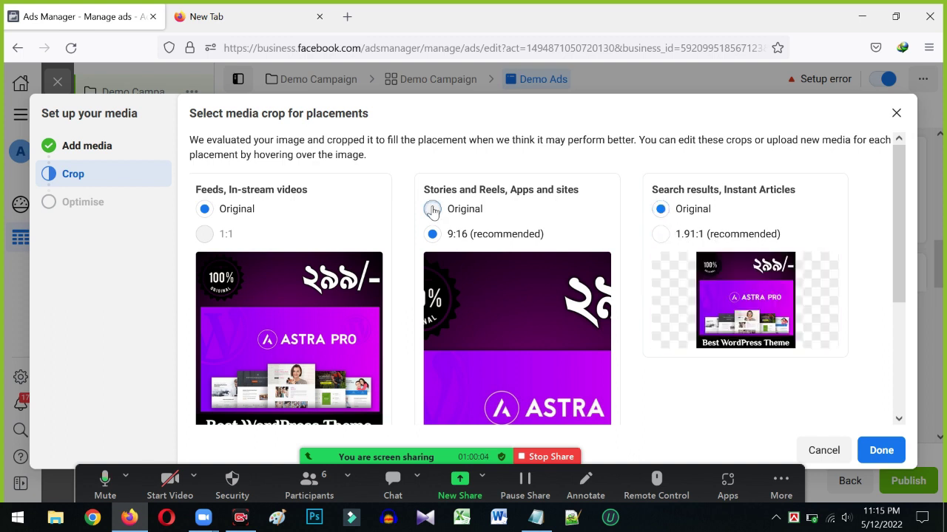
pyautogui.click(432, 234)
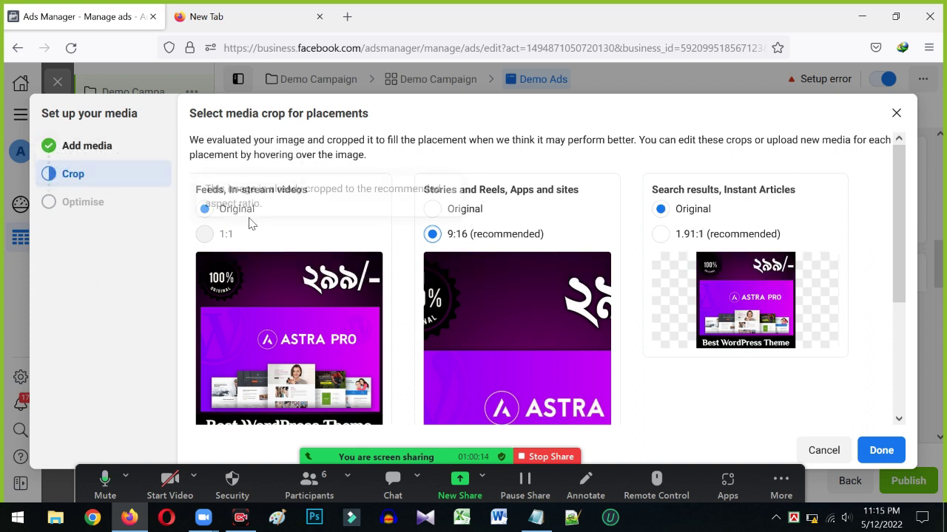
pyautogui.click(878, 452)
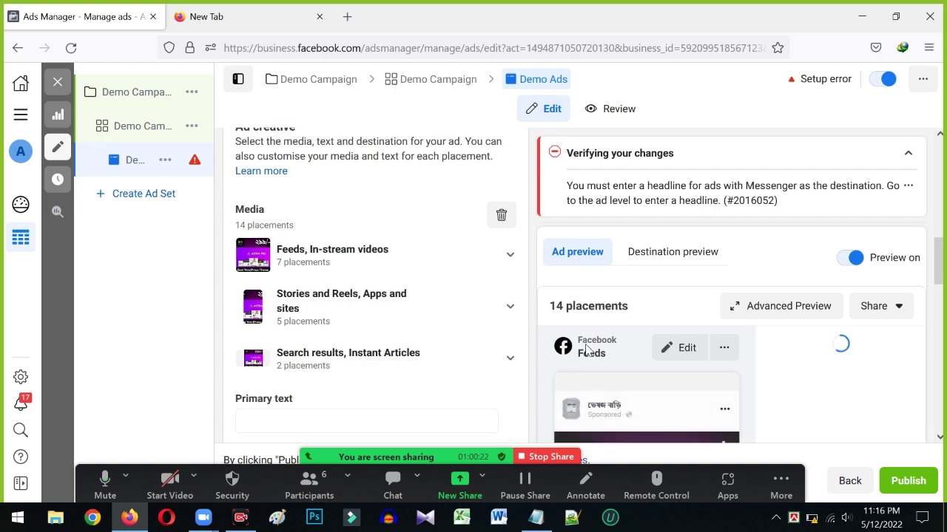
# Look through the ad's call to action, message template settings and placement previews
pyautogui.scroll(-10, 799, 391)
pyautogui.scroll(6, 517, 325)
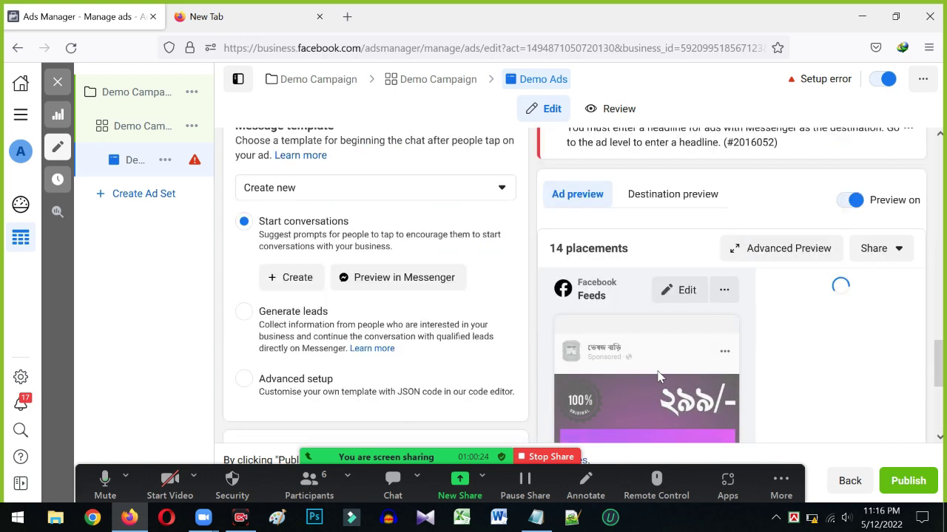
pyautogui.scroll(2, 399, 307)
pyautogui.scroll(-5, 389, 325)
pyautogui.scroll(3, 246, 264)
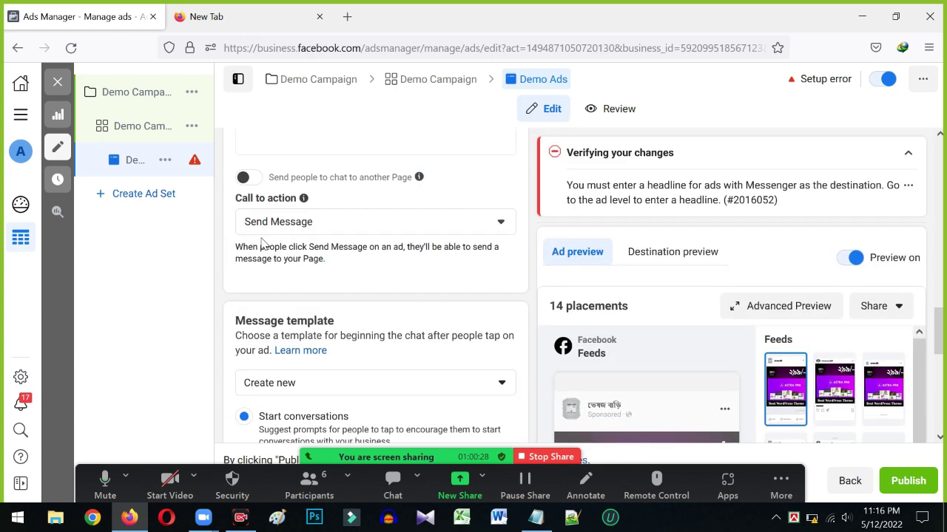
pyautogui.scroll(-2, 241, 332)
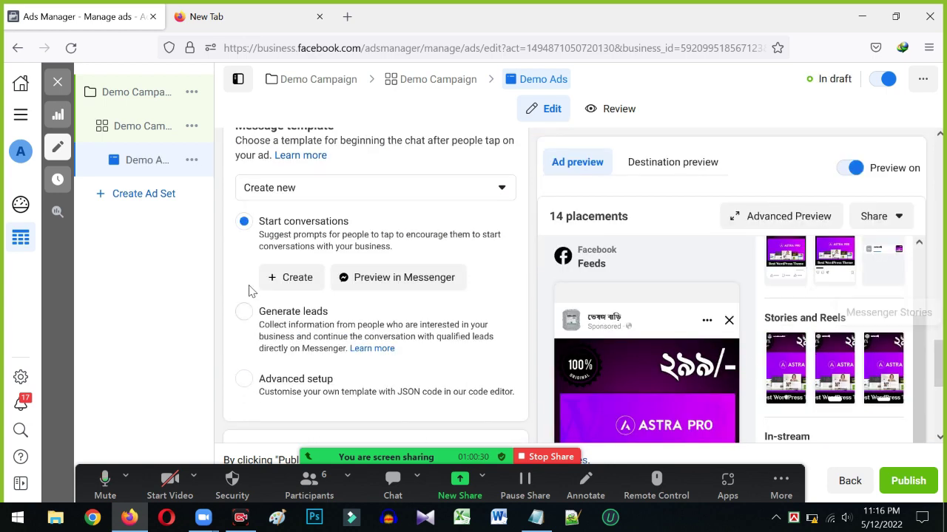
# Review the message template options, the call to action and the ad's primary text, headline and description fields
pyautogui.scroll(-3, 296, 296)
pyautogui.scroll(-1, 309, 287)
pyautogui.scroll(4, 330, 308)
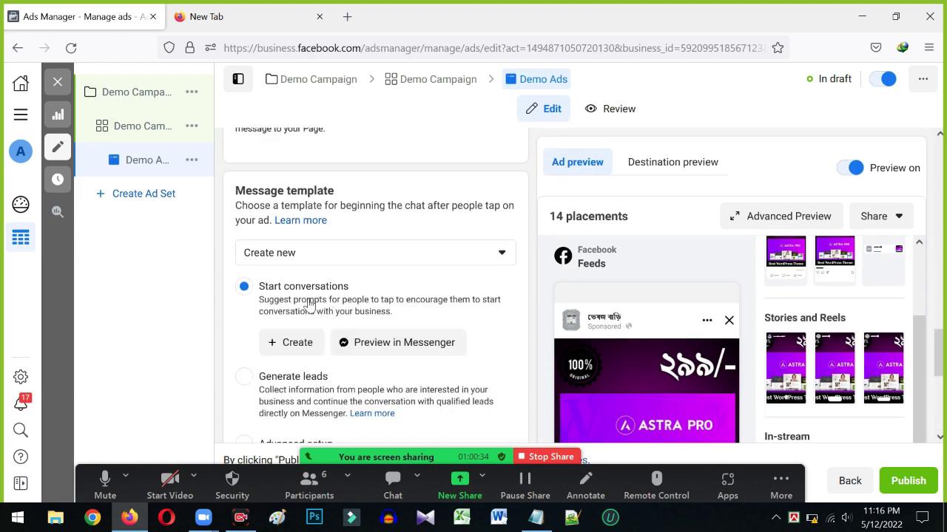
pyautogui.scroll(3, 280, 344)
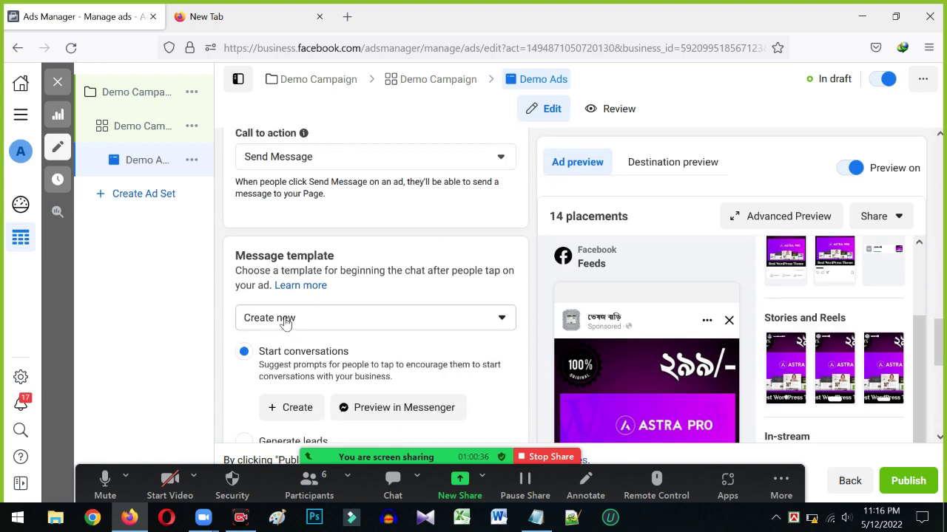
pyautogui.scroll(8, 292, 310)
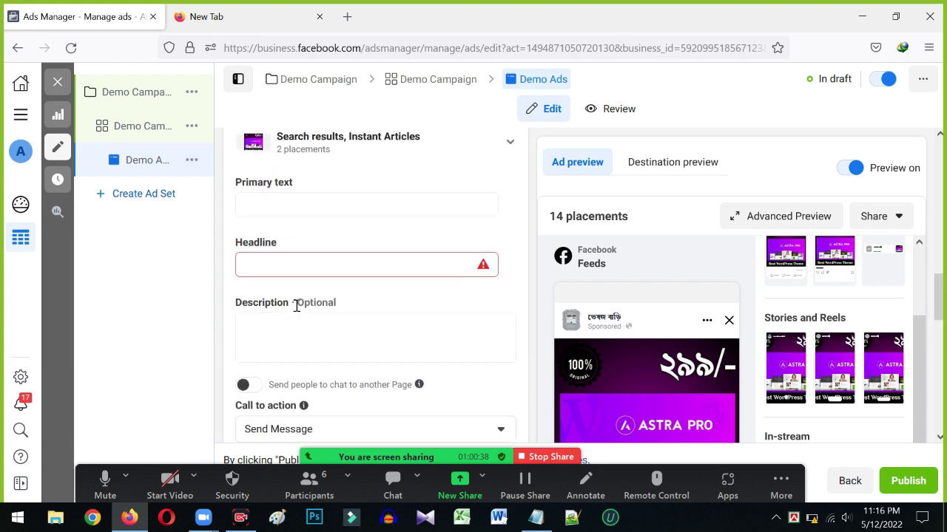
pyautogui.scroll(3, 295, 312)
pyautogui.scroll(-4, 296, 311)
pyautogui.scroll(-2, 296, 311)
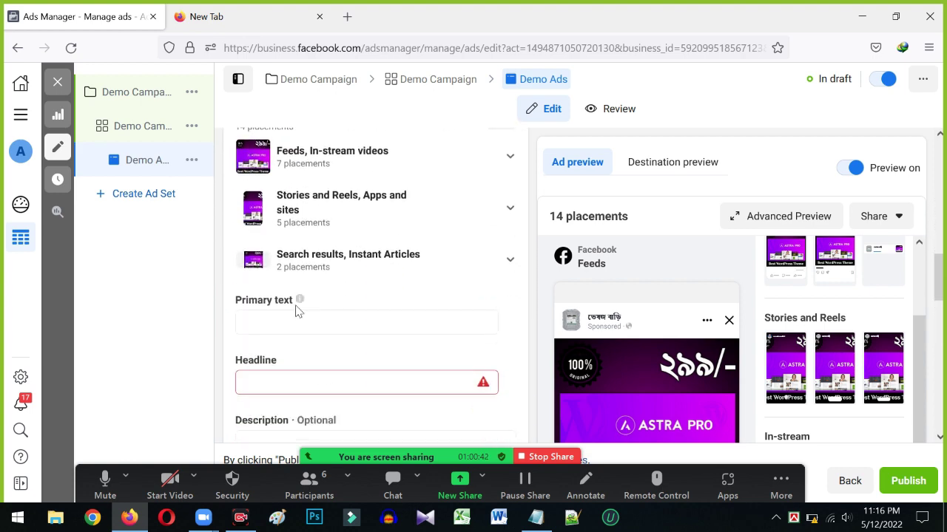
# Search Google for "organic food" in the empty browser tab to find sample text for the ad
pyautogui.click(284, 323)
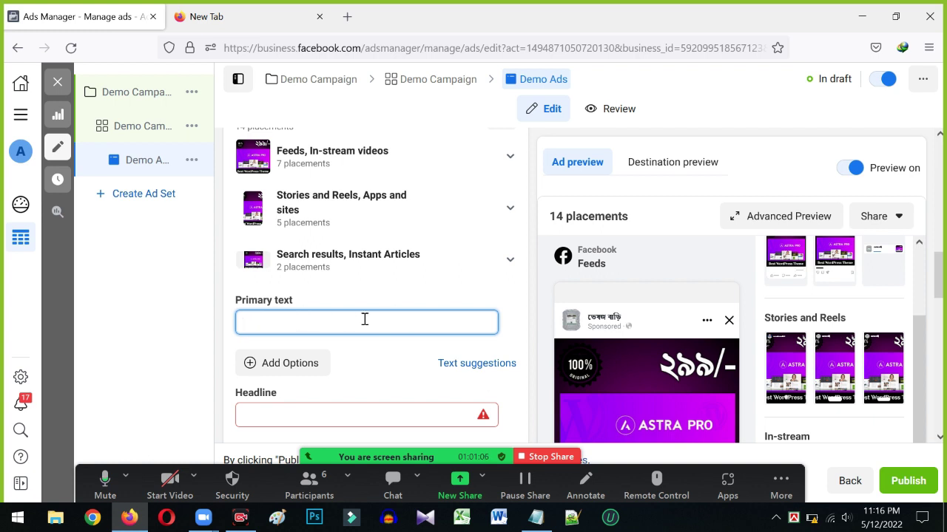
pyautogui.click(226, 13)
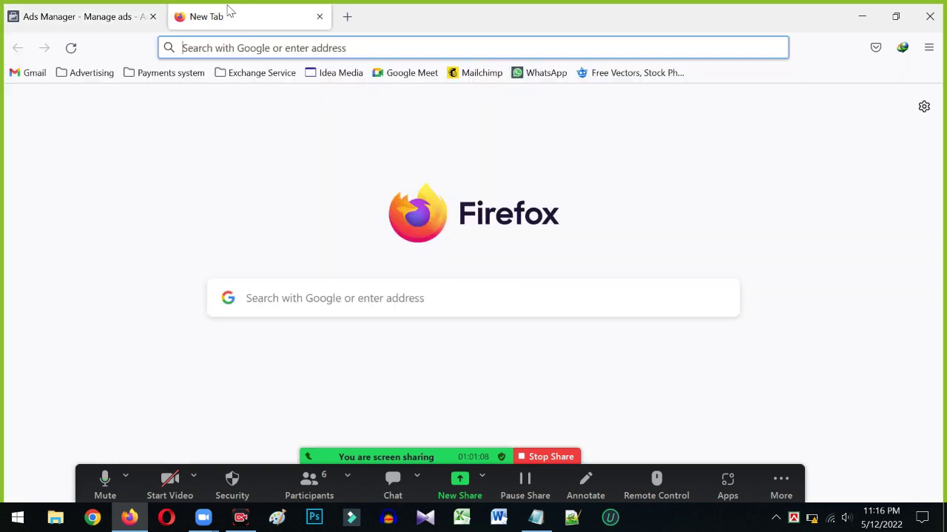
pyautogui.click(192, 46)
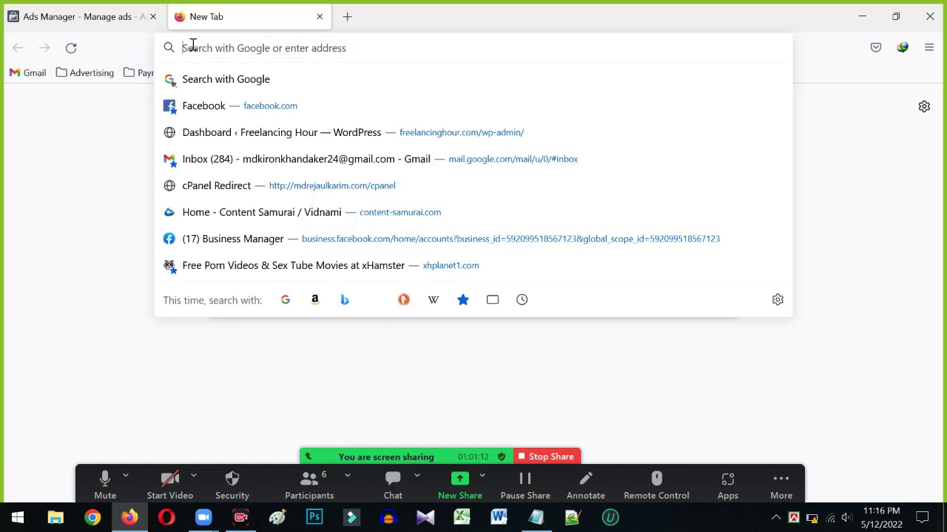
pyautogui.write('or')
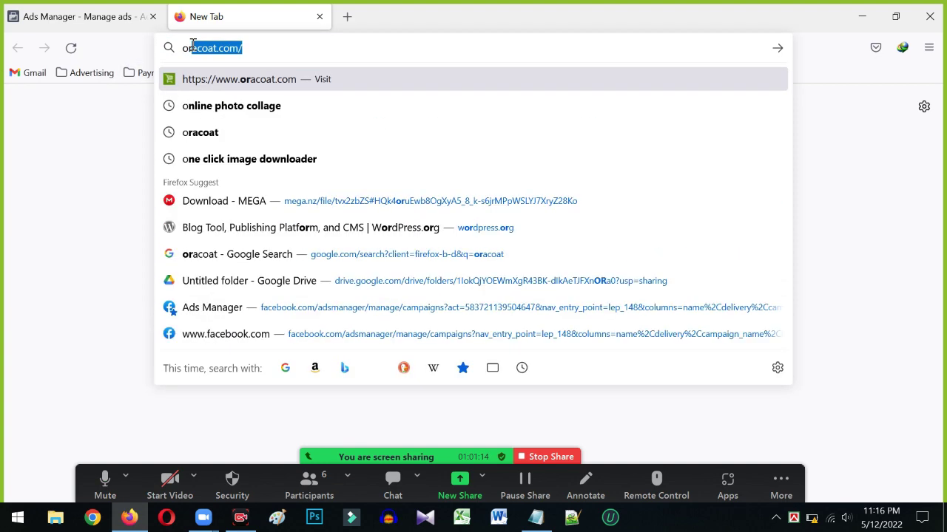
pyautogui.write('ganic c')
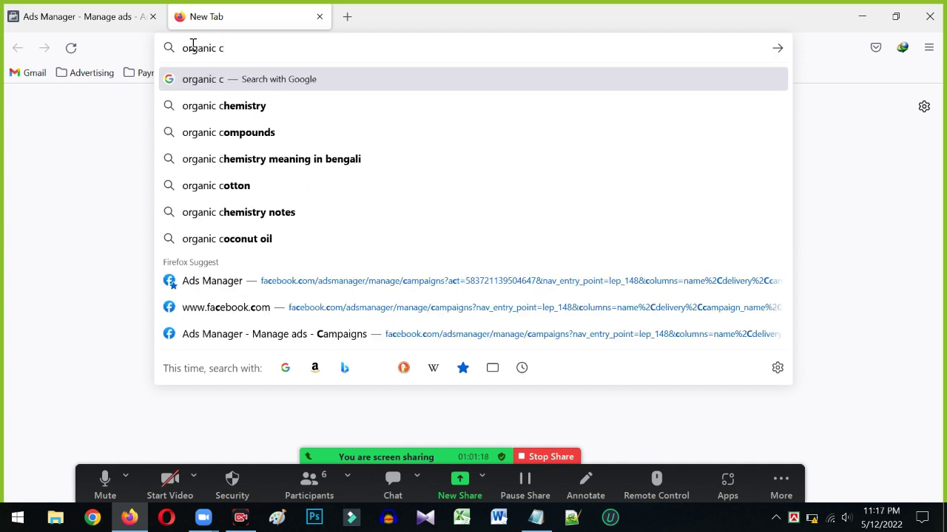
pyautogui.press('BackSpace')
pyautogui.write('food')
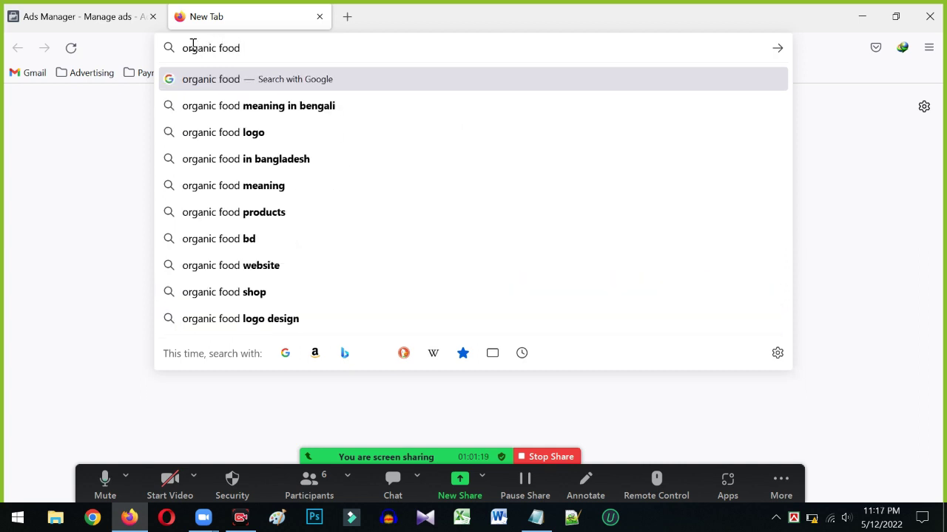
pyautogui.press('Return')
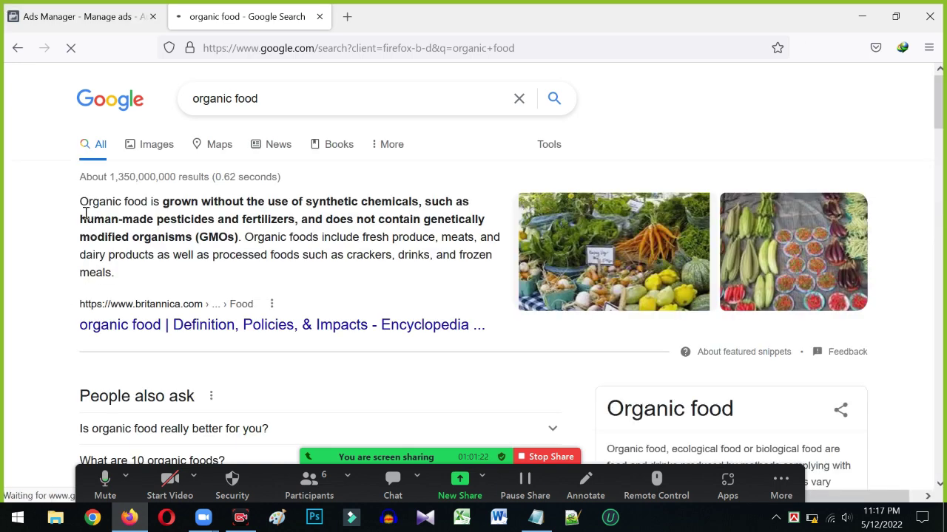
# Copy the organic food definition paragraph from the search results into the ad's primary text and expand it in the Facebook Feeds preview
pyautogui.tripleClick(140, 276)
pyautogui.hotkey('ctrl', 'c')
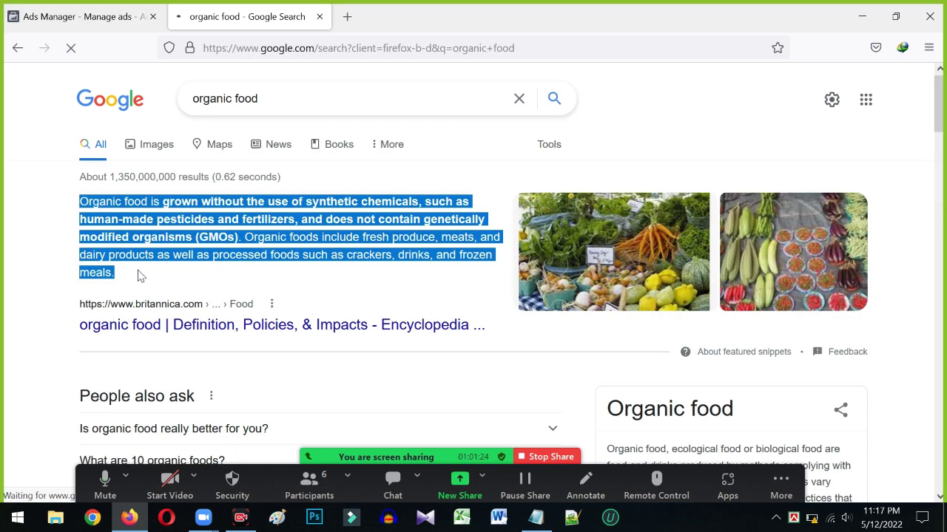
pyautogui.click(74, 16)
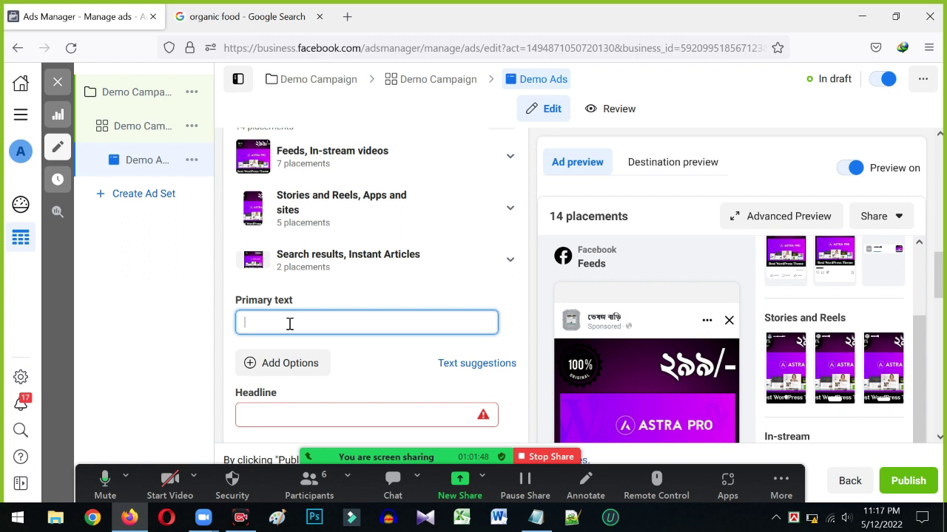
pyautogui.hotkey('ctrl', 'v')
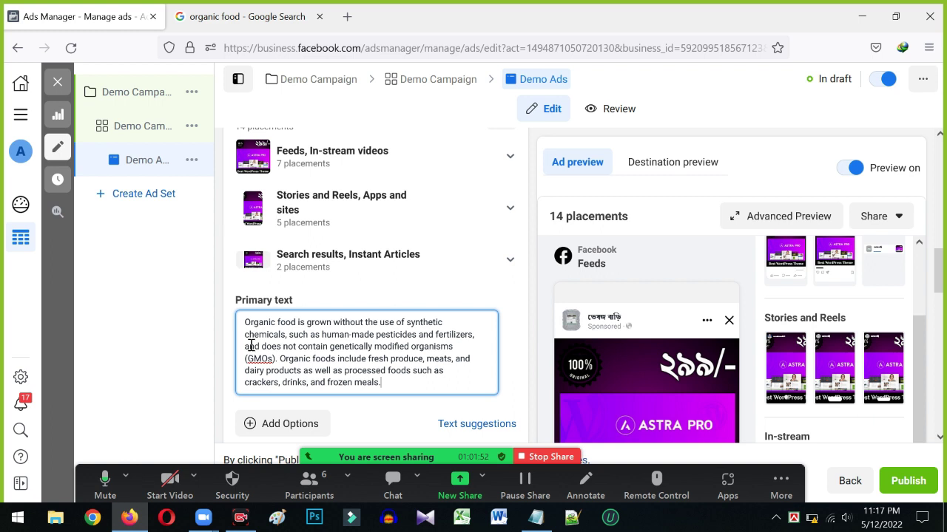
pyautogui.hotkey('ctrl', 'a')
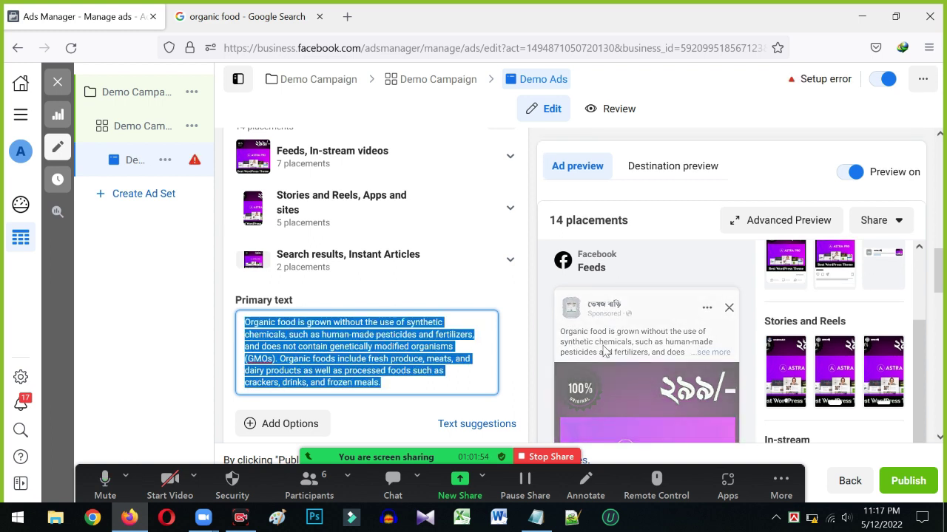
pyautogui.click(714, 353)
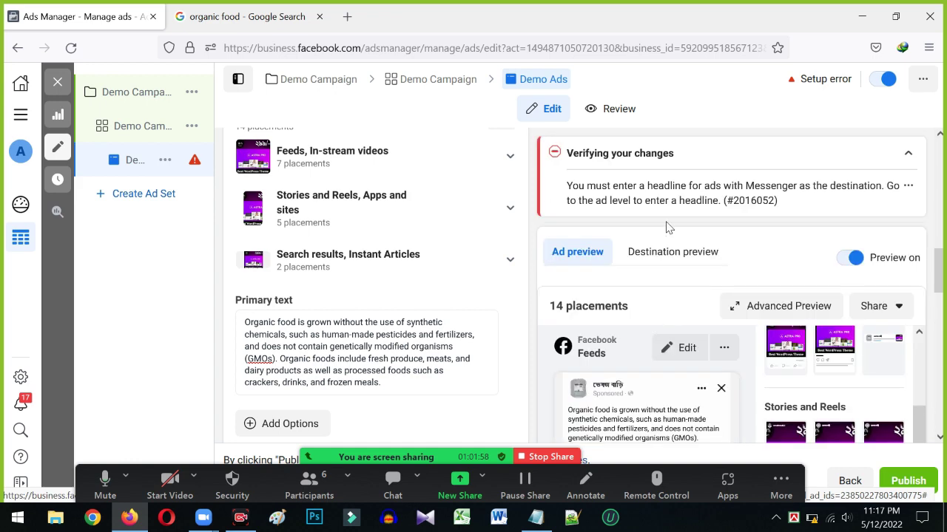
# Set the ad's headline to "Buy Now"
pyautogui.scroll(-5, 679, 399)
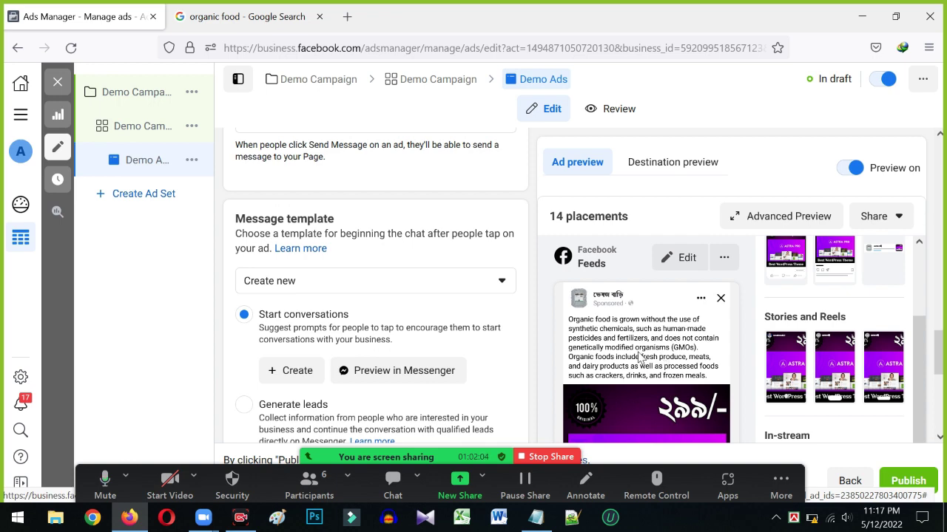
pyautogui.scroll(7, 315, 290)
pyautogui.scroll(8, 306, 213)
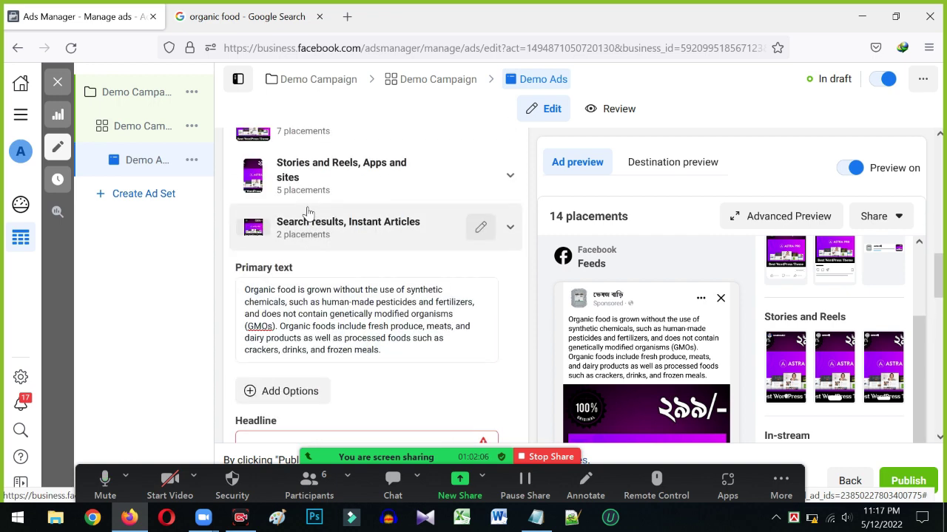
pyautogui.scroll(-8, 306, 214)
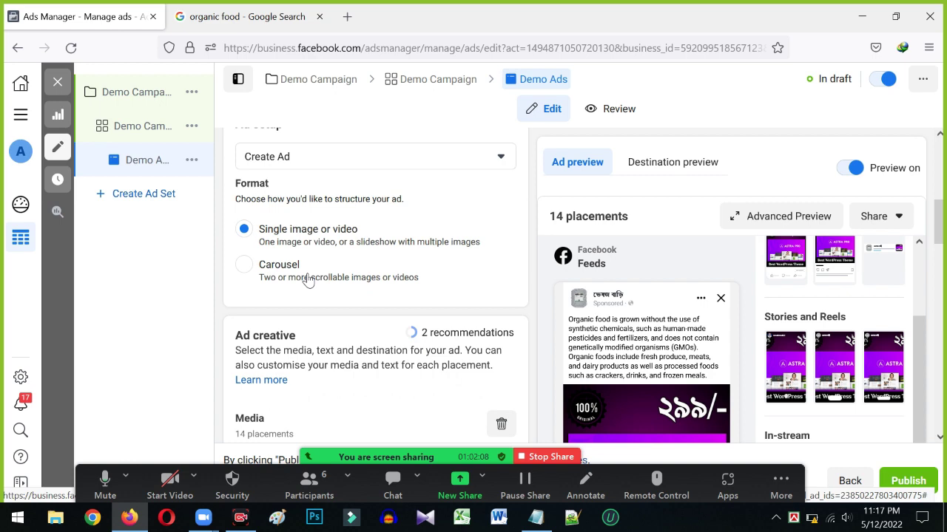
pyautogui.scroll(2, 299, 316)
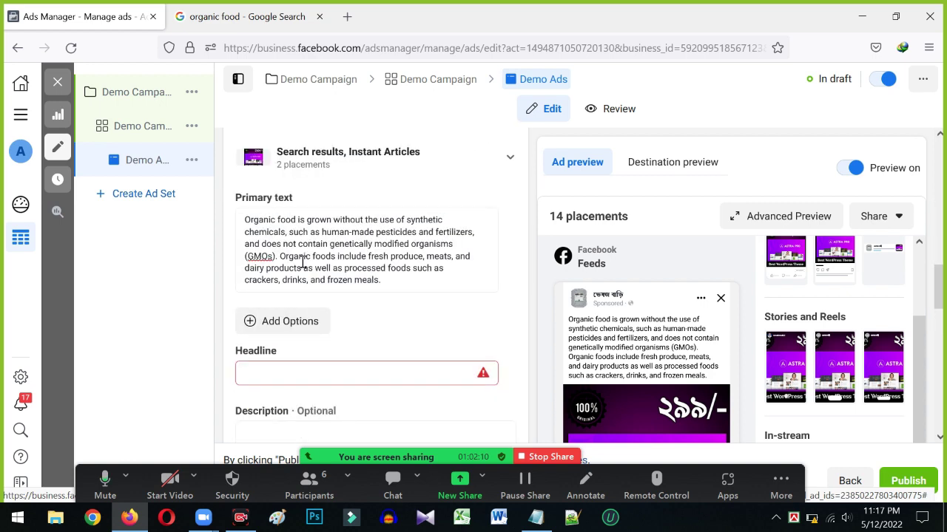
pyautogui.scroll(-1, 309, 272)
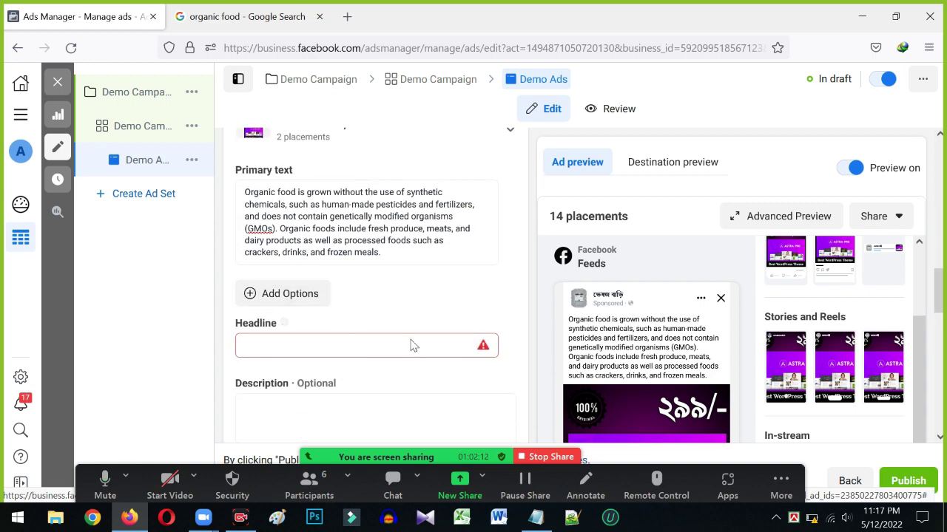
pyautogui.moveTo(484, 350)
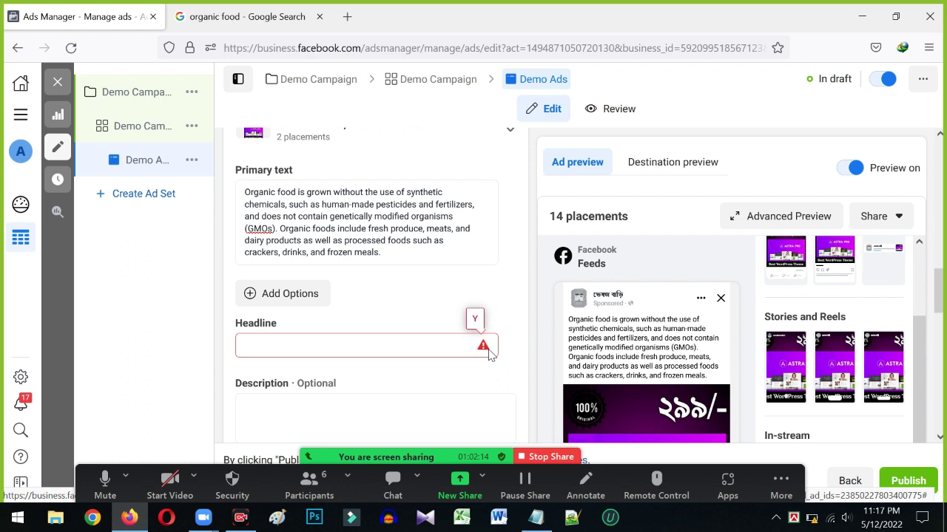
pyautogui.click(285, 344)
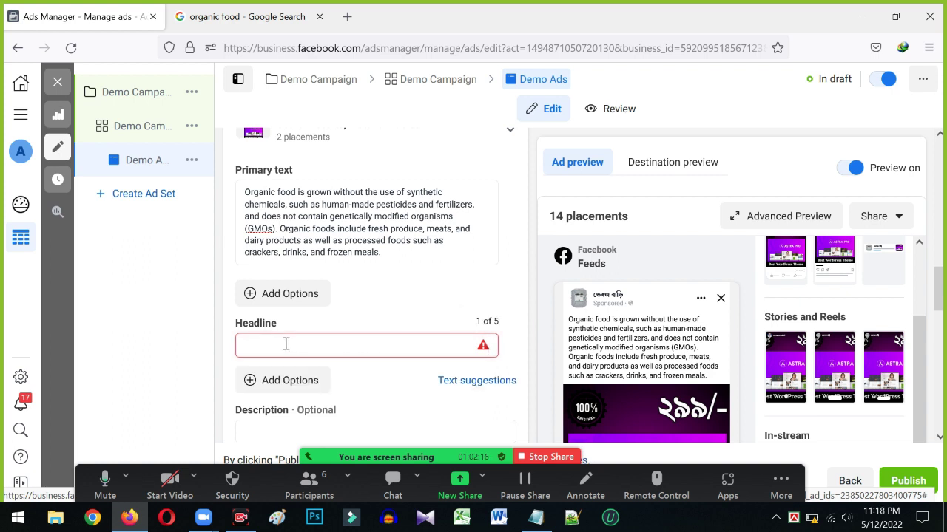
pyautogui.moveTo(682, 395)
pyautogui.click(355, 315)
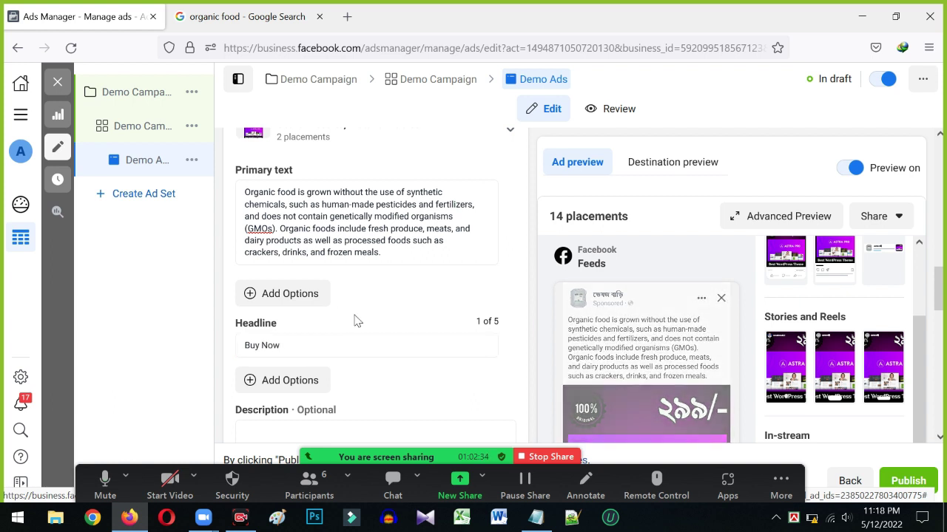
# Examine the headline and text in the Facebook Feeds preview, the other placement previews, and the ad's settings from tracking to identity
pyautogui.scroll(-2, 416, 343)
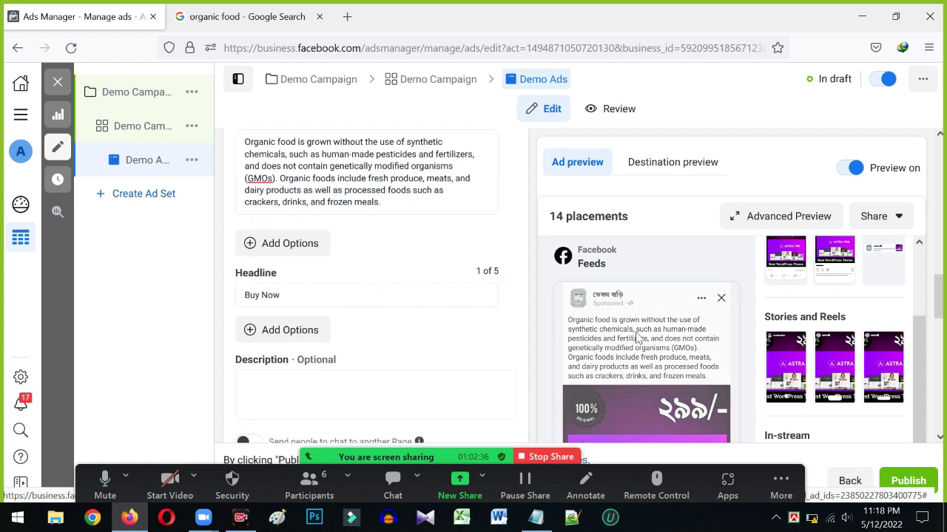
pyautogui.scroll(-4, 666, 353)
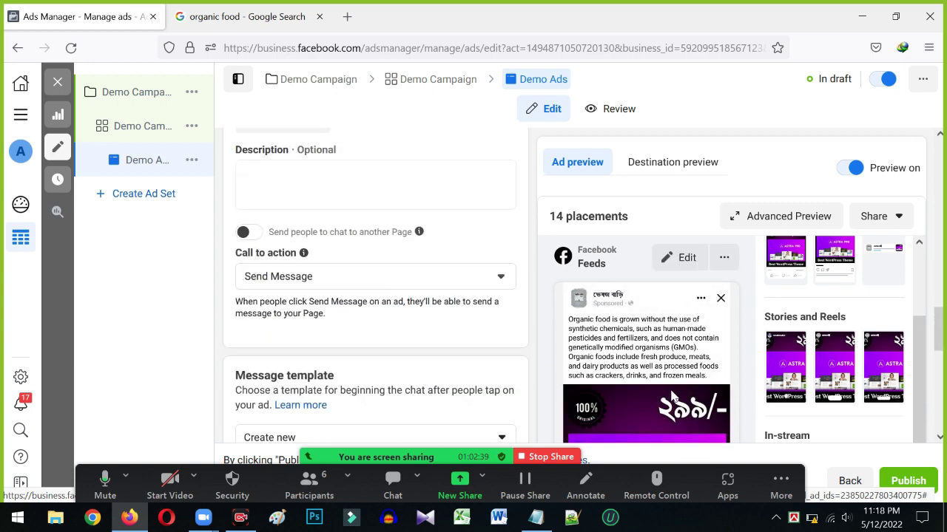
pyautogui.scroll(-8, 673, 399)
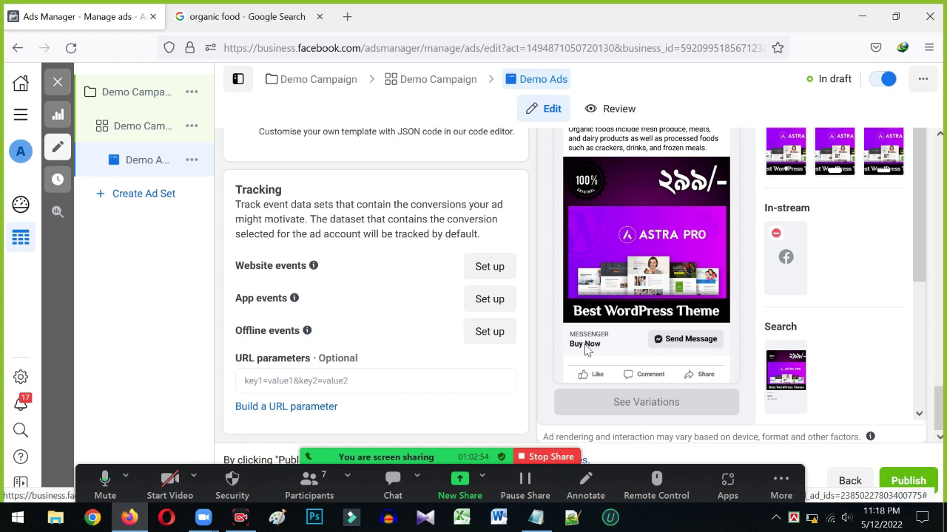
pyautogui.scroll(2, 601, 337)
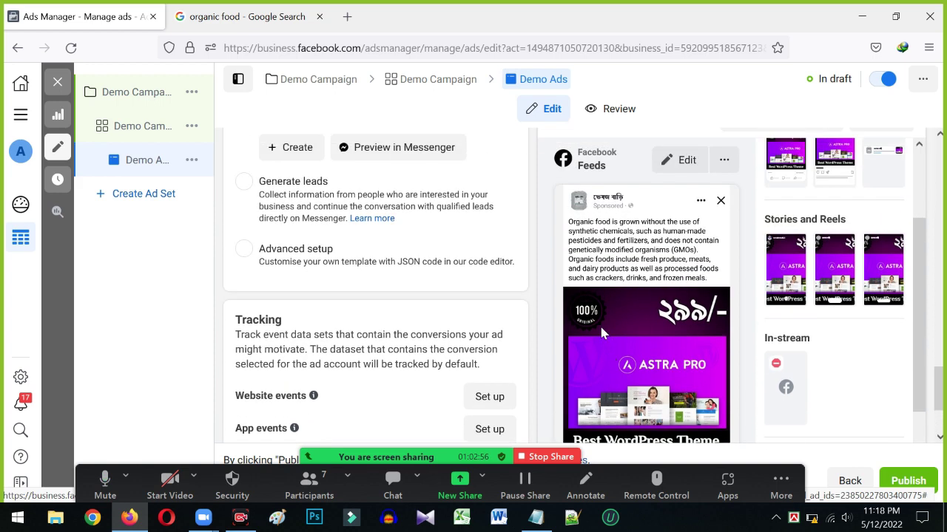
pyautogui.scroll(-2, 661, 313)
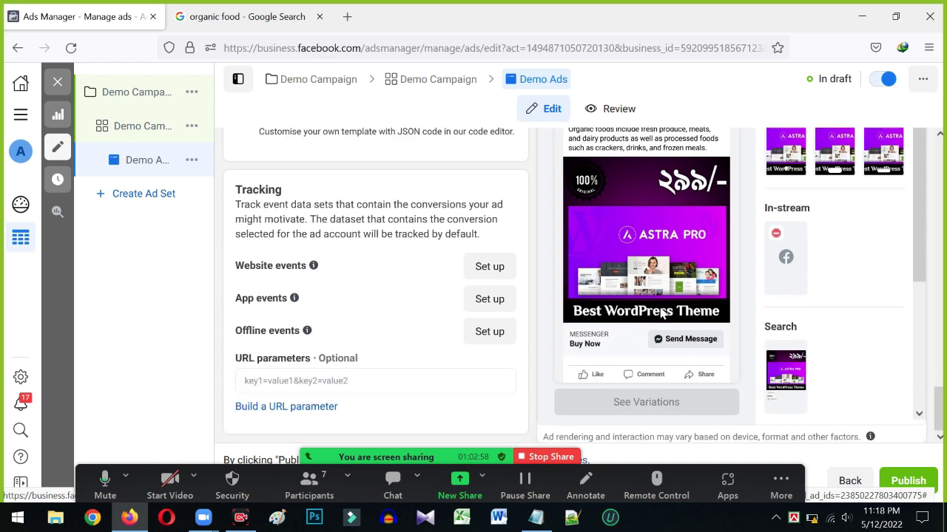
pyautogui.scroll(10, 584, 349)
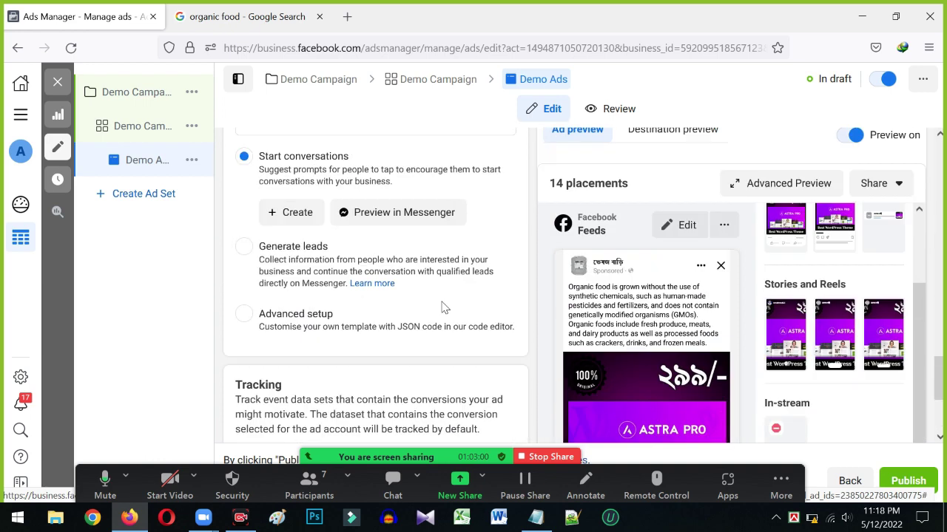
pyautogui.scroll(2, 308, 253)
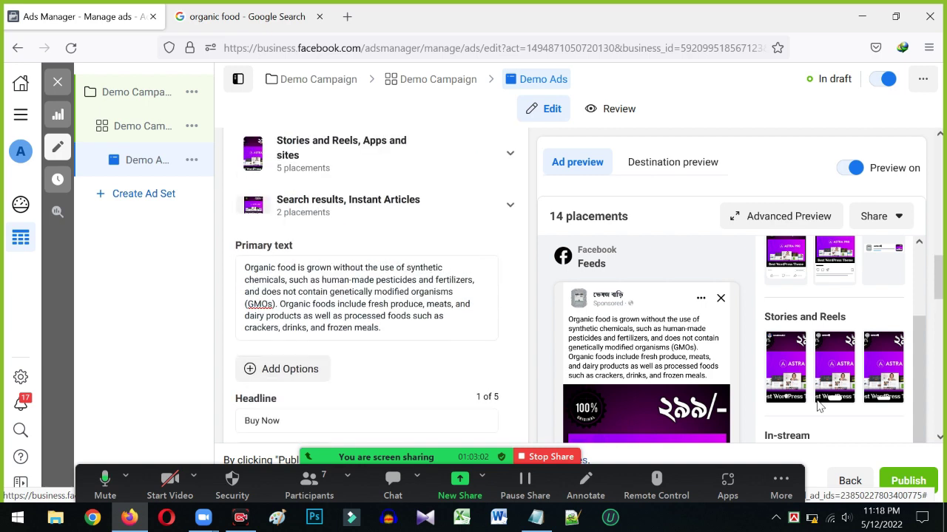
pyautogui.scroll(-5, 630, 376)
pyautogui.scroll(-4, 629, 375)
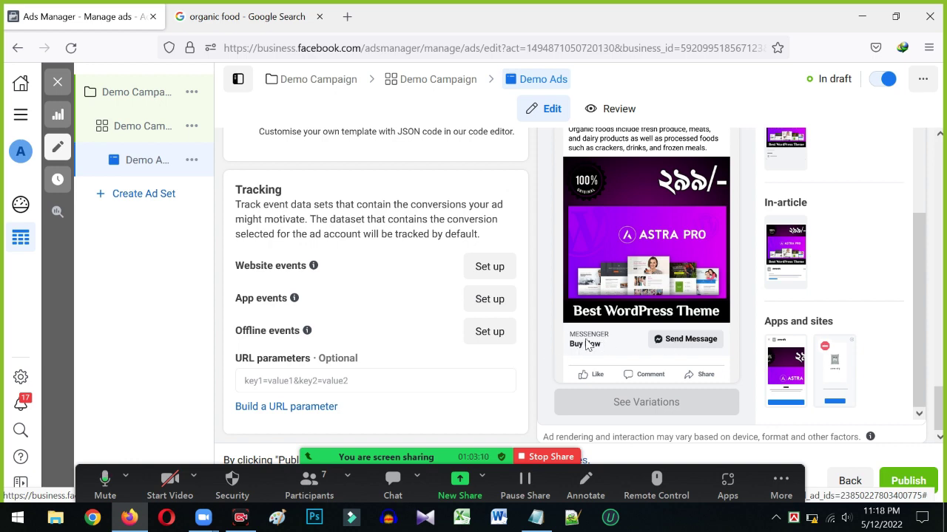
pyautogui.scroll(10, 332, 307)
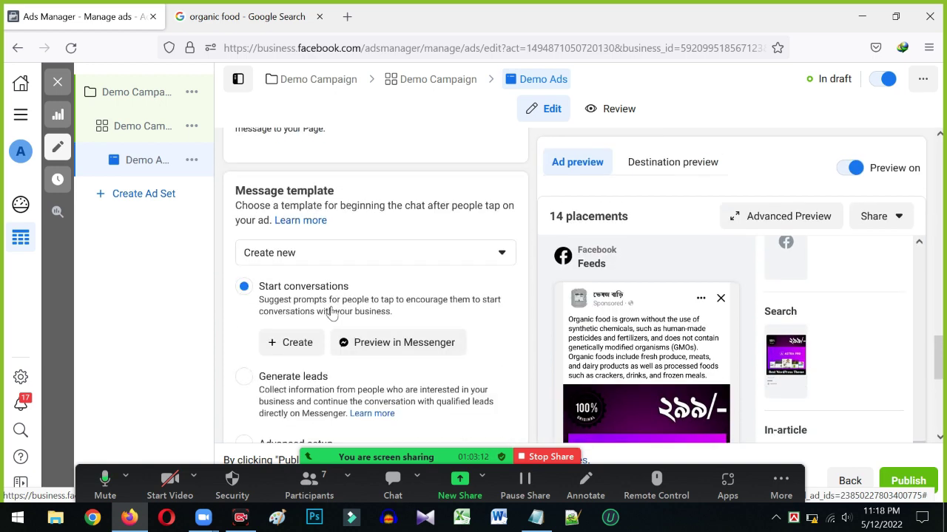
pyautogui.scroll(15, 332, 308)
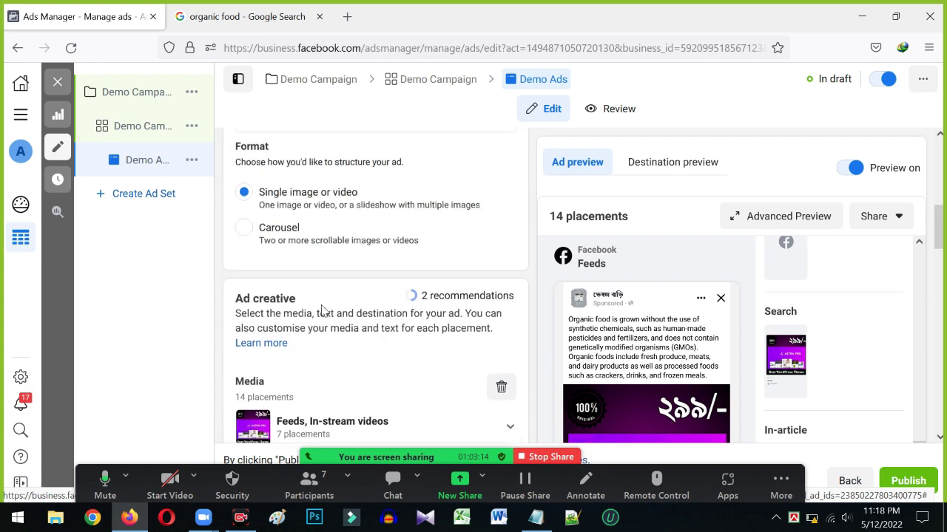
pyautogui.scroll(4, 320, 314)
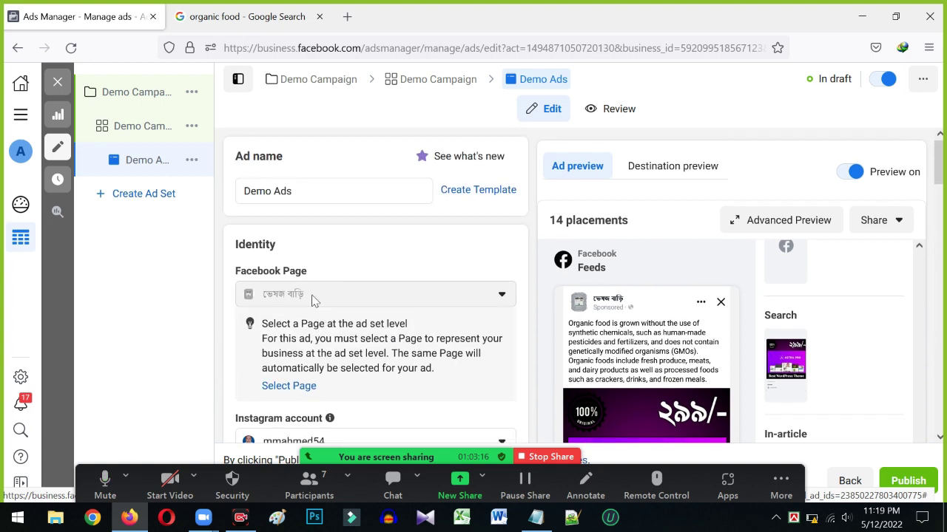
# Examine the ad's primary text, the "Buy Now" headline and the optional description field
pyautogui.scroll(-3, 311, 295)
pyautogui.scroll(-12, 310, 294)
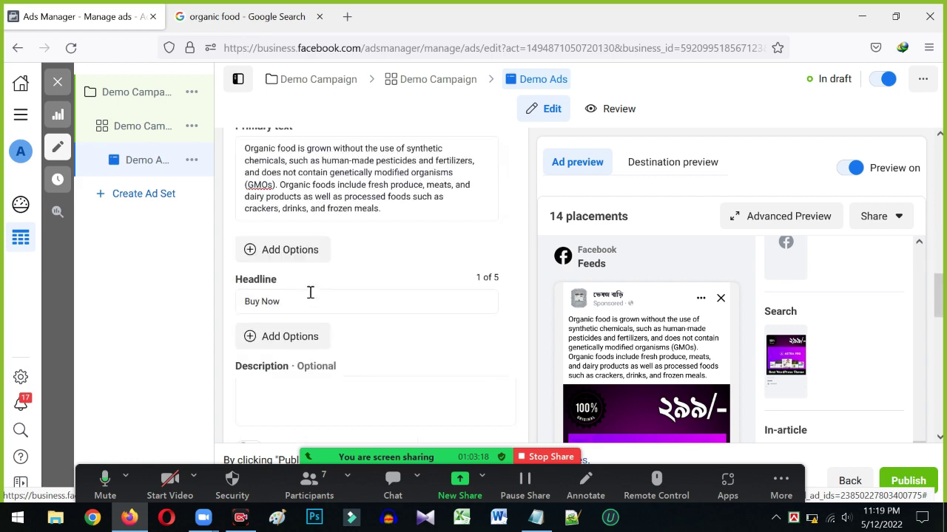
pyautogui.scroll(-2, 303, 296)
pyautogui.scroll(4, 298, 214)
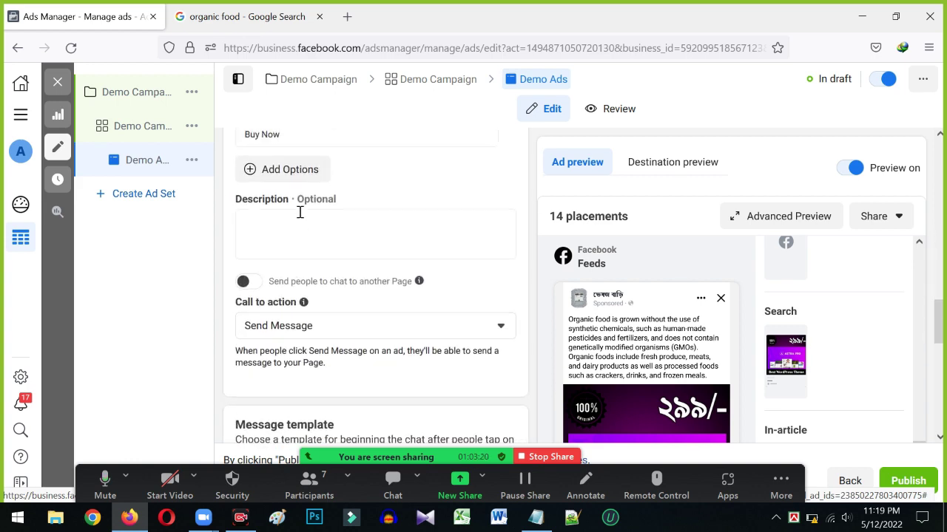
pyautogui.scroll(2, 299, 217)
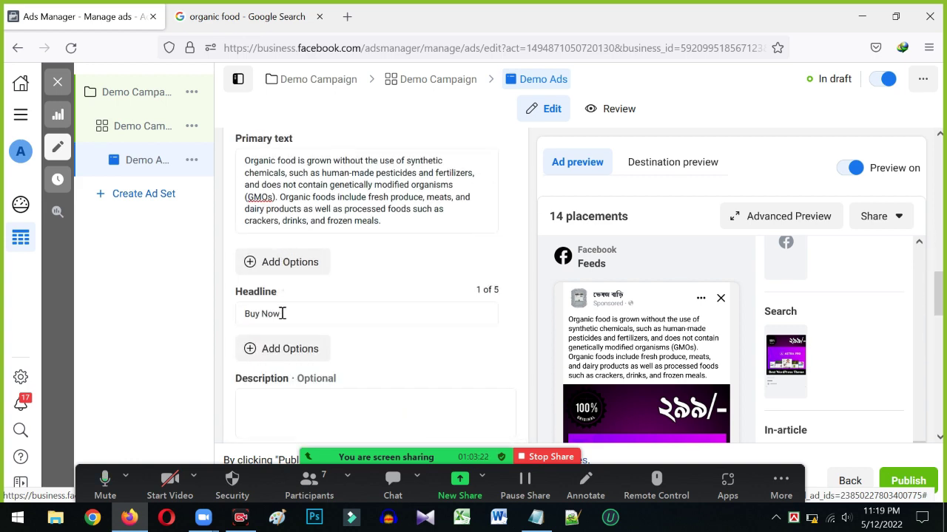
pyautogui.click(282, 313)
pyautogui.scroll(-2, 266, 325)
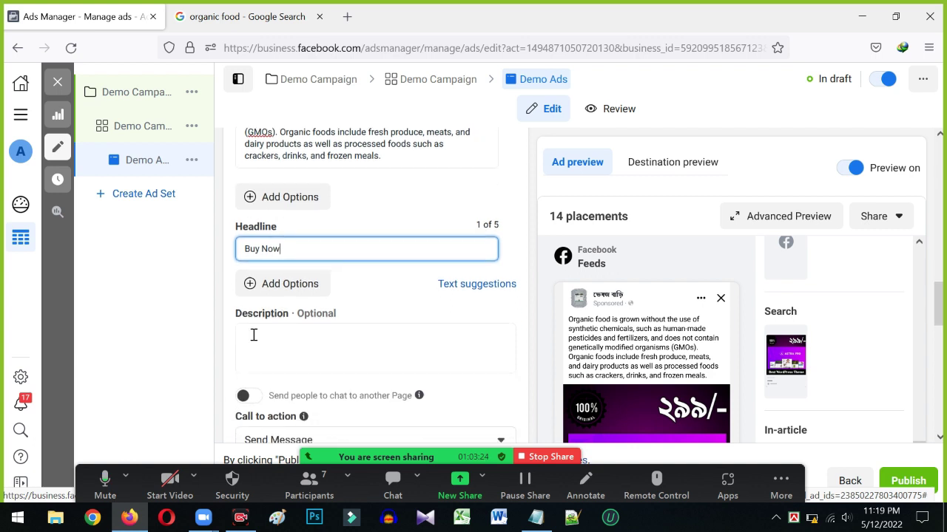
pyautogui.click(305, 354)
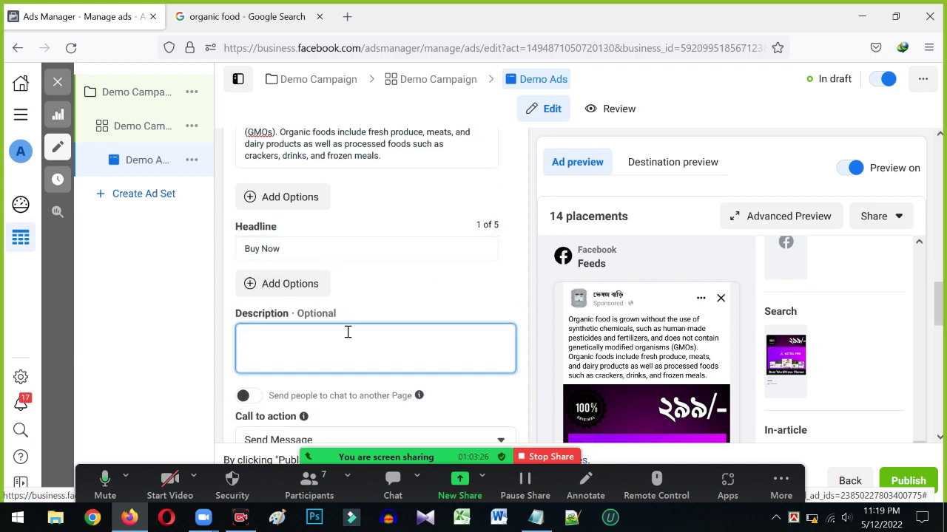
pyautogui.moveTo(336, 314); pyautogui.dragTo(294, 315)
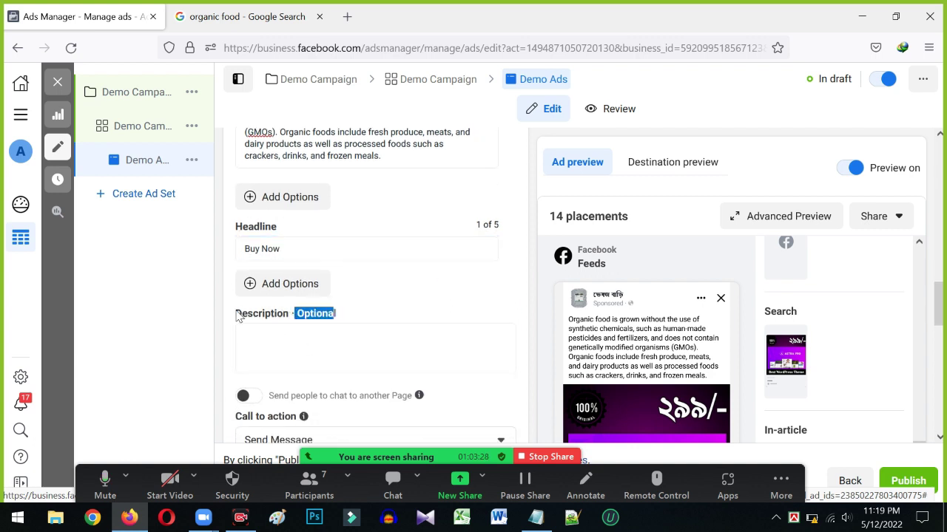
pyautogui.click(271, 355)
pyautogui.moveTo(297, 311); pyautogui.dragTo(340, 317)
pyautogui.scroll(-3, 313, 340)
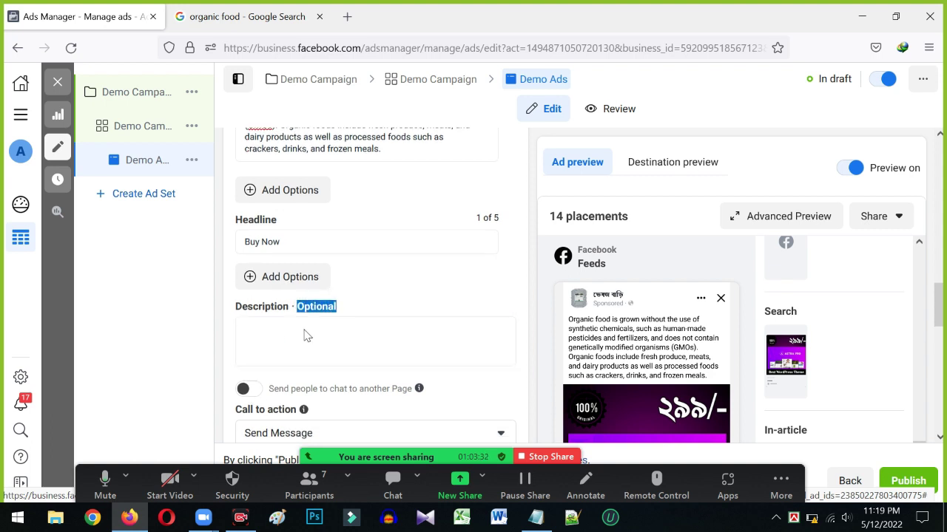
pyautogui.click(325, 221)
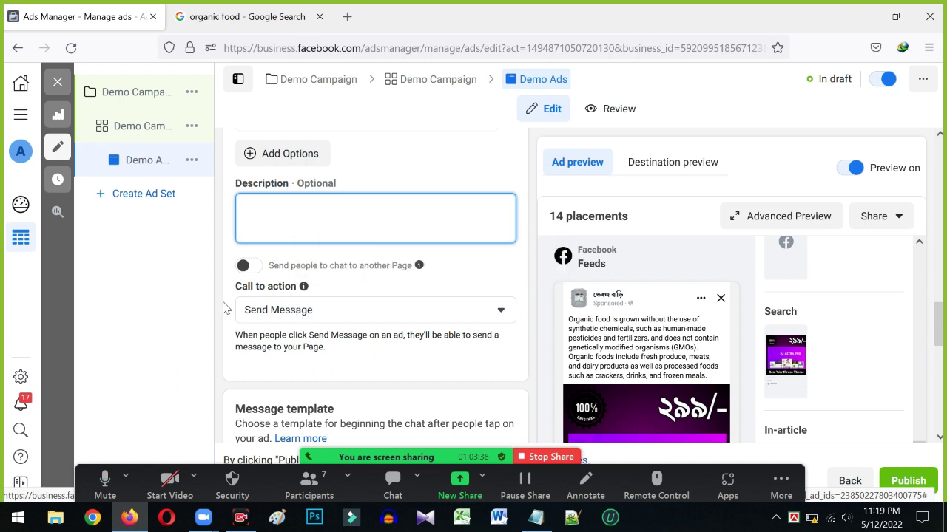
# Compare the call to action with the button in the Facebook Feeds preview and choose Send Message from its options
pyautogui.scroll(-1, 225, 298)
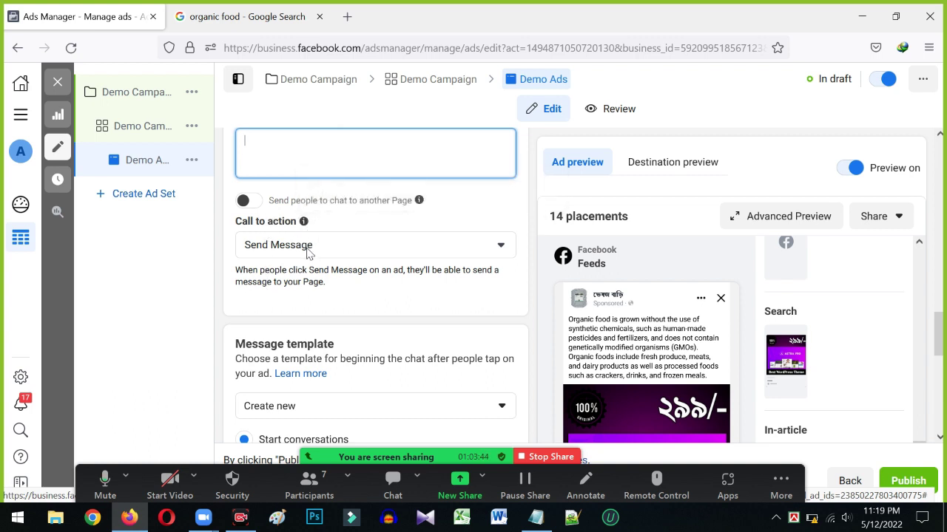
pyautogui.moveTo(715, 334)
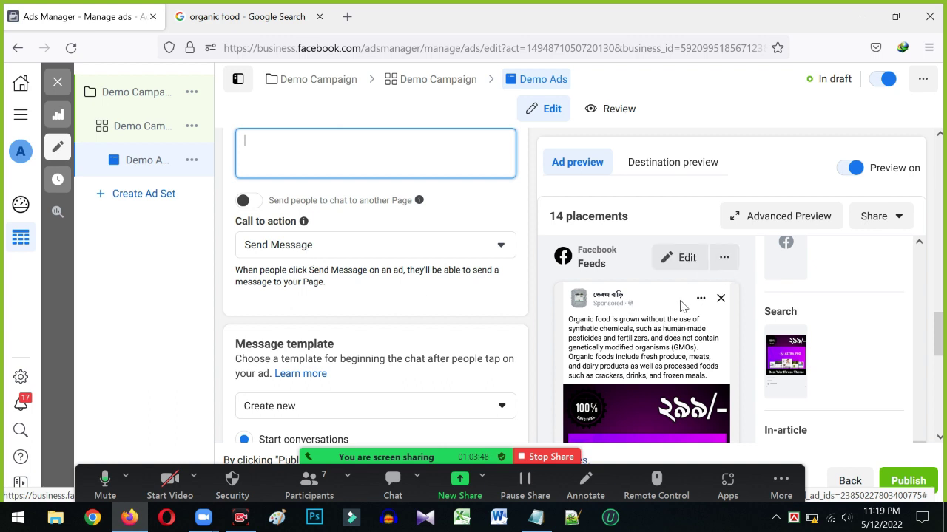
pyautogui.scroll(-10, 681, 305)
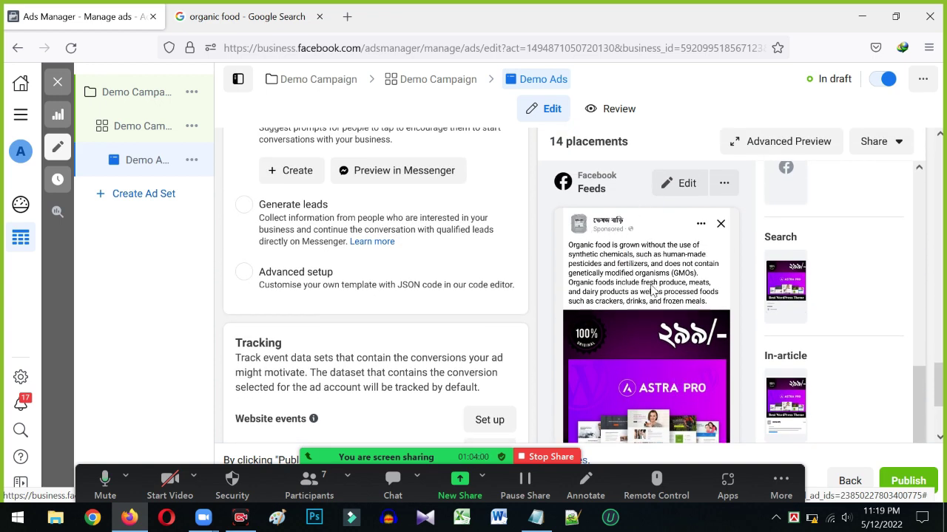
pyautogui.scroll(-2, 655, 294)
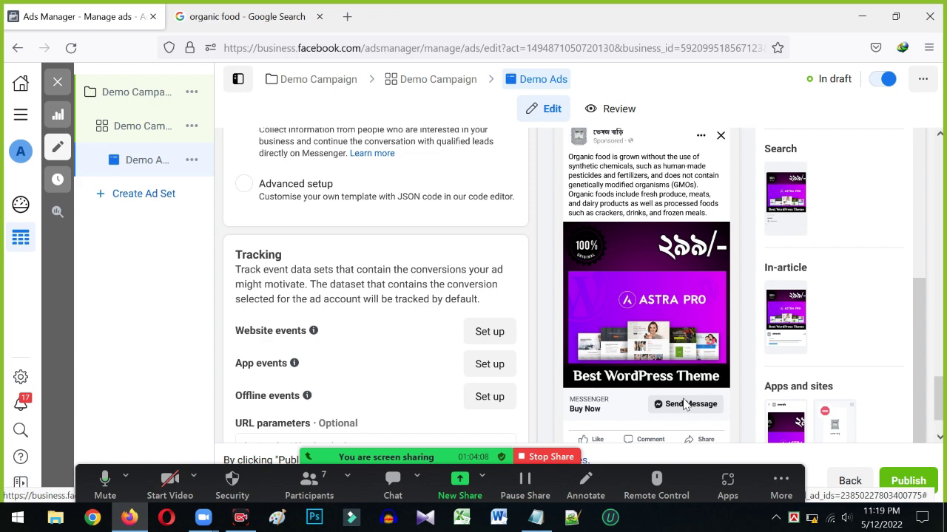
pyautogui.scroll(5, 308, 335)
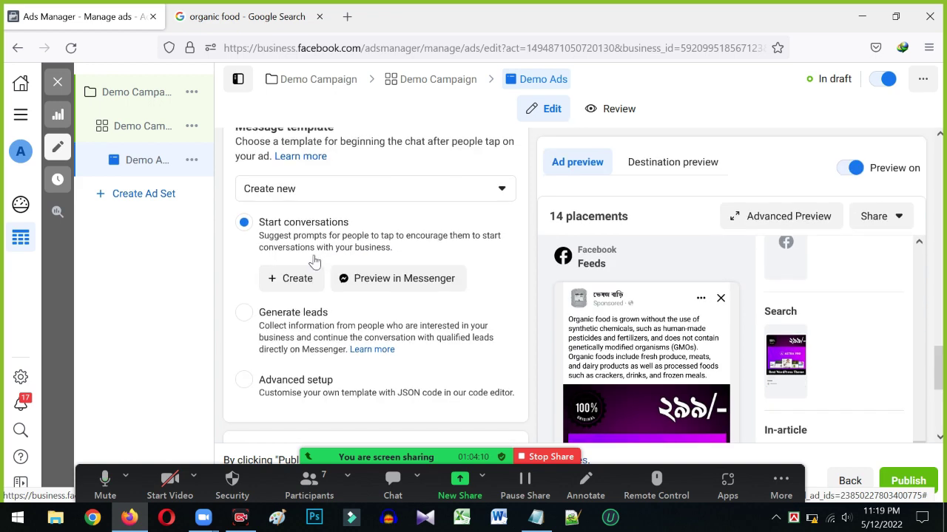
pyautogui.scroll(2, 307, 336)
pyautogui.scroll(-2, 313, 344)
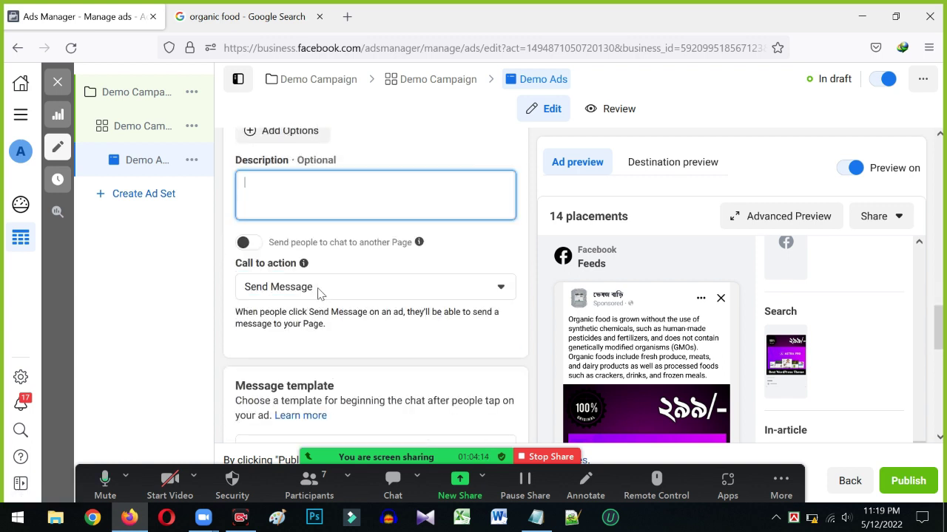
pyautogui.click(321, 291)
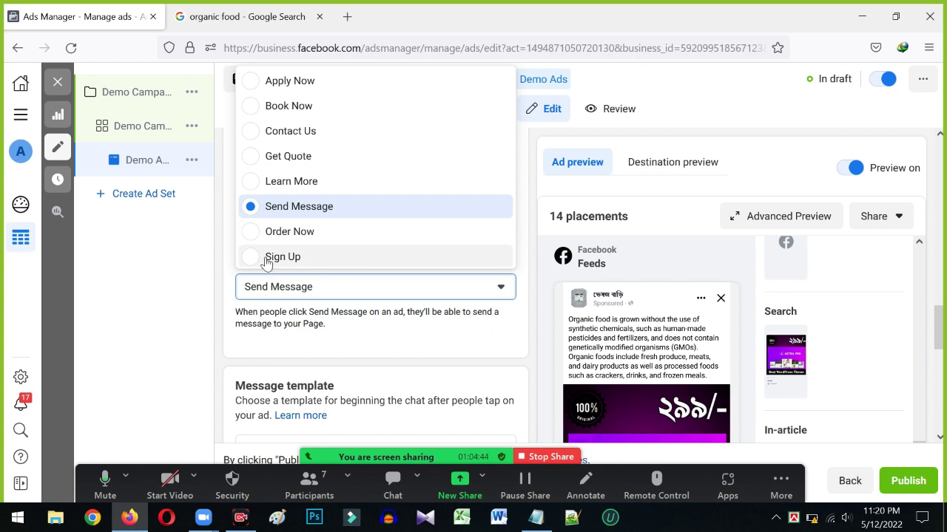
pyautogui.click(315, 207)
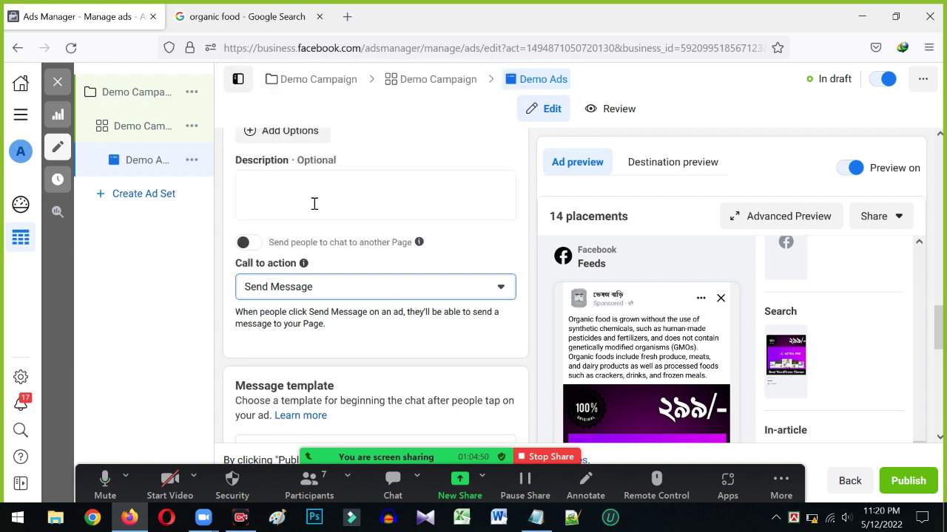
# Try sending people to chat to another Page and view the available destination Pages
pyautogui.scroll(-5, 300, 311)
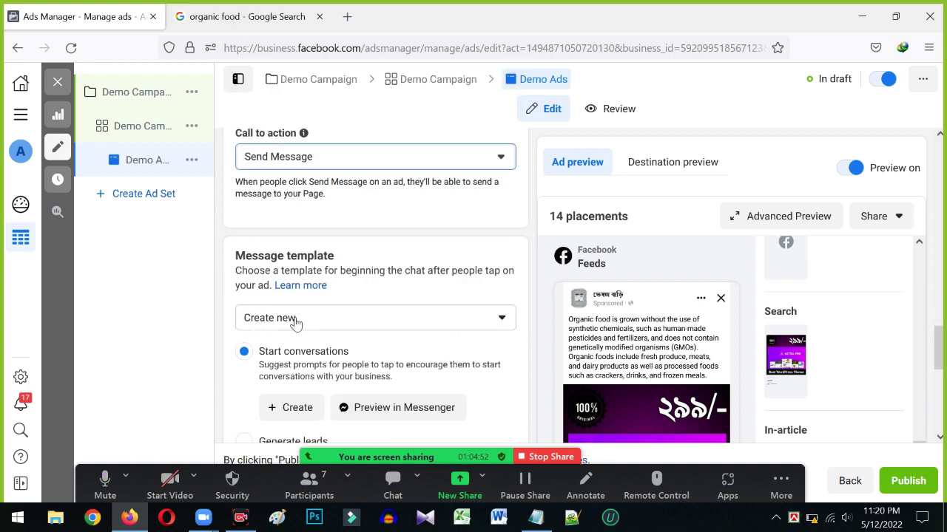
pyautogui.scroll(5, 292, 323)
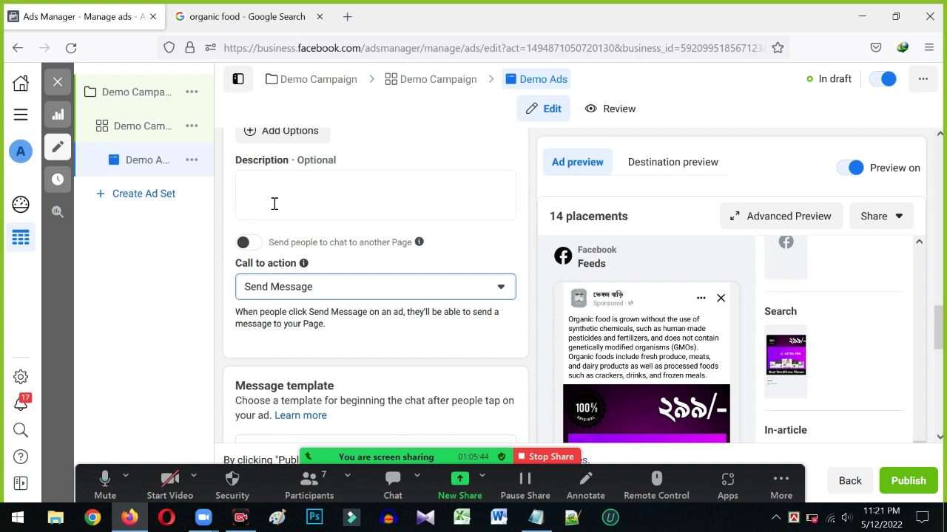
pyautogui.click(249, 244)
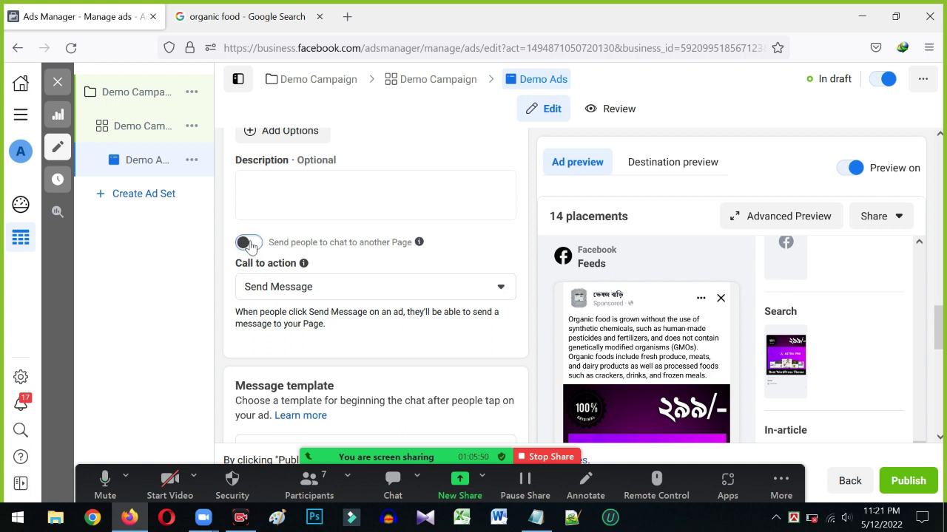
pyautogui.click(249, 244)
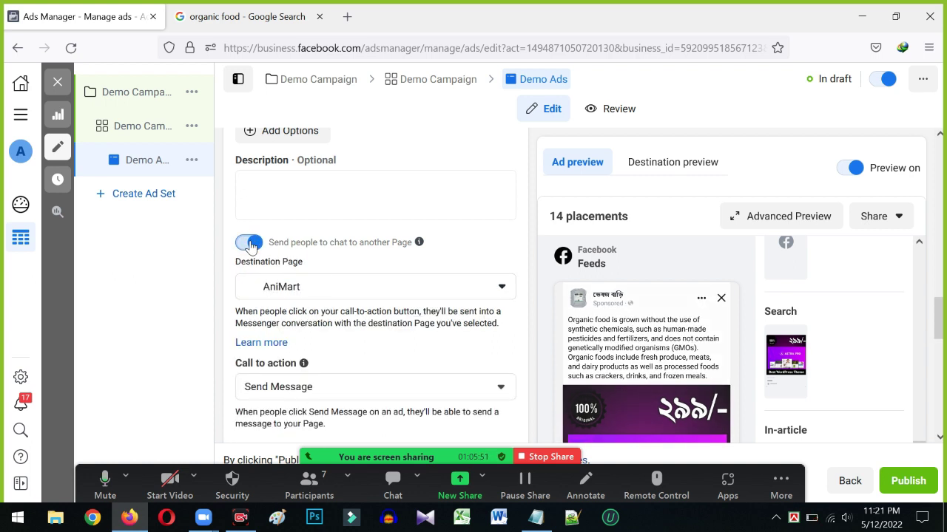
pyautogui.click(313, 287)
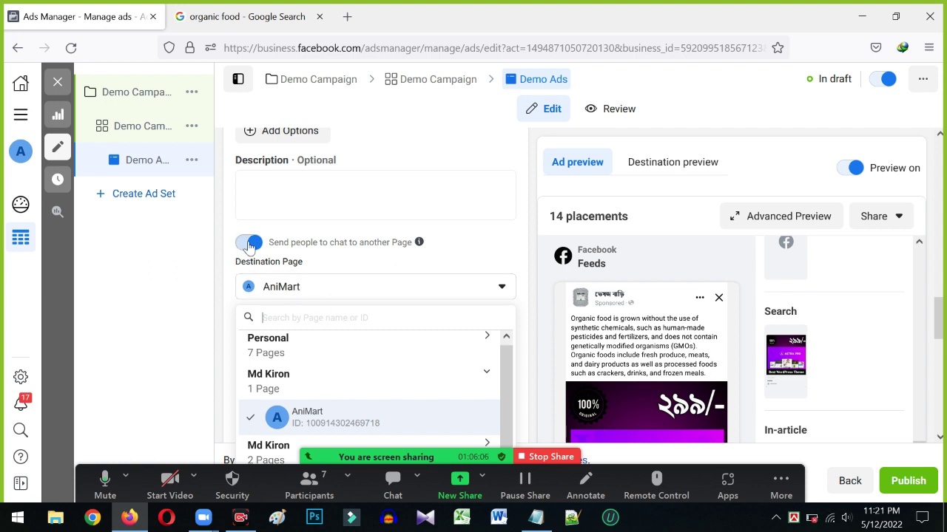
pyautogui.click(219, 243)
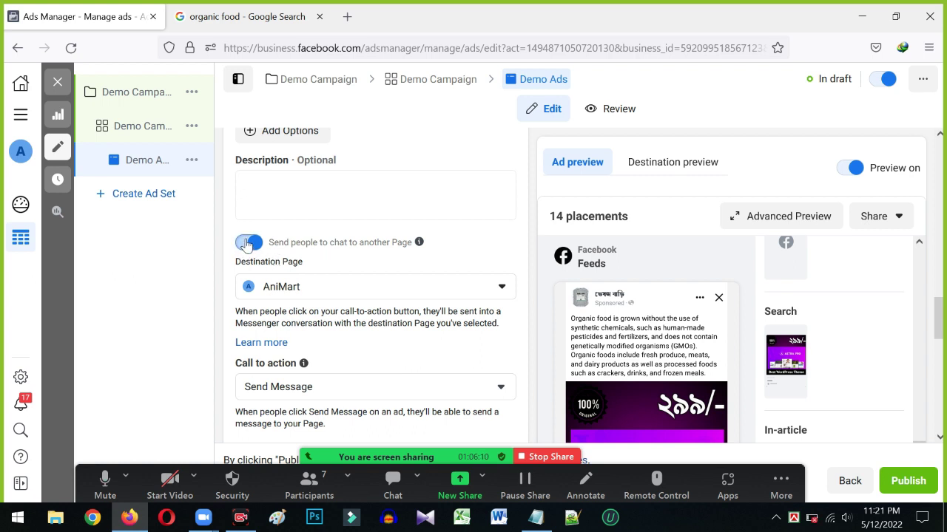
pyautogui.click(248, 243)
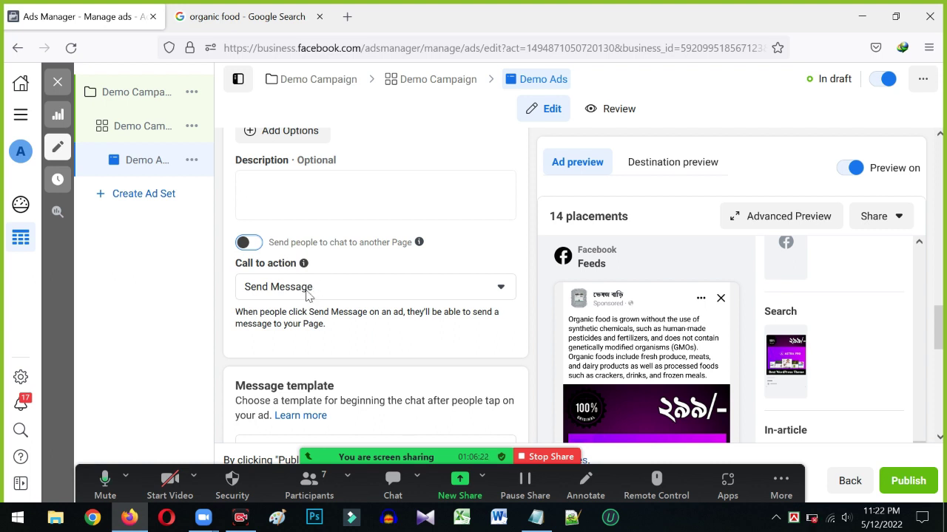
# Choose Create new for the message template and start creating a Start conversations template
pyautogui.scroll(-3, 309, 296)
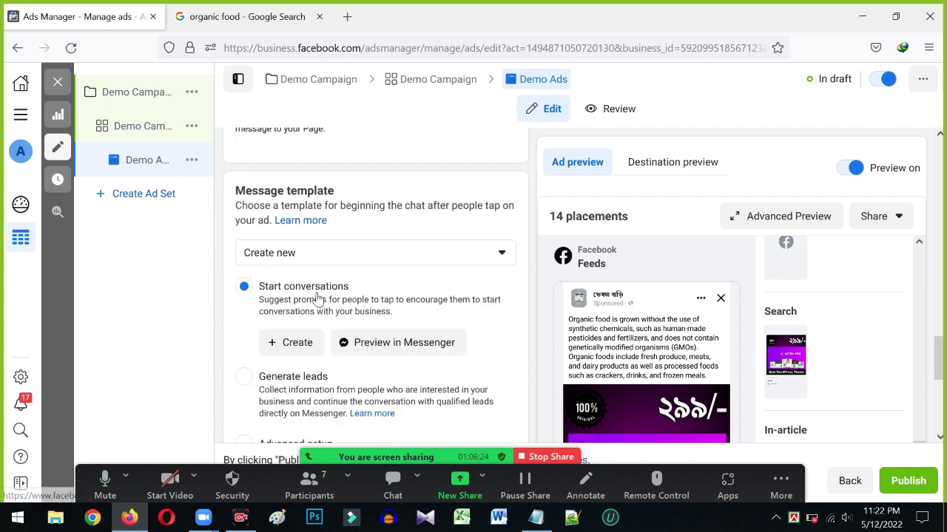
pyautogui.scroll(-1, 283, 194)
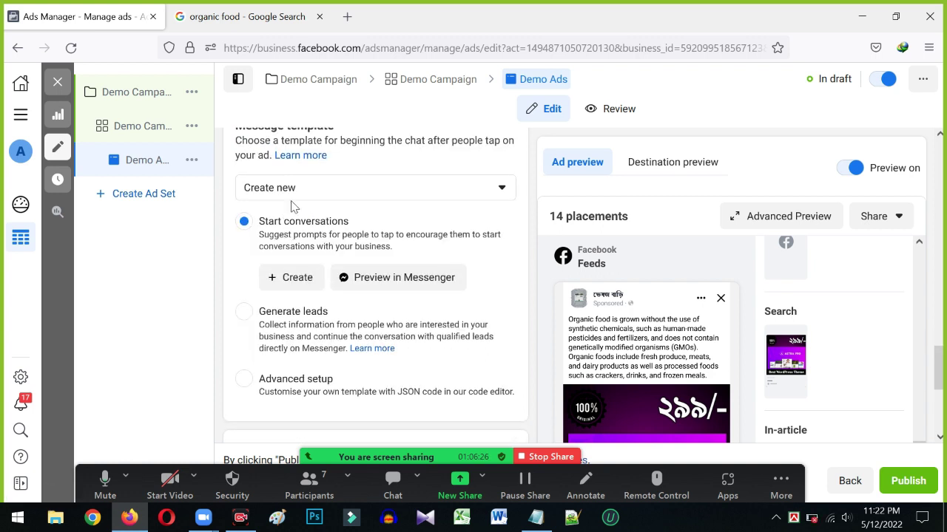
pyautogui.scroll(1, 282, 196)
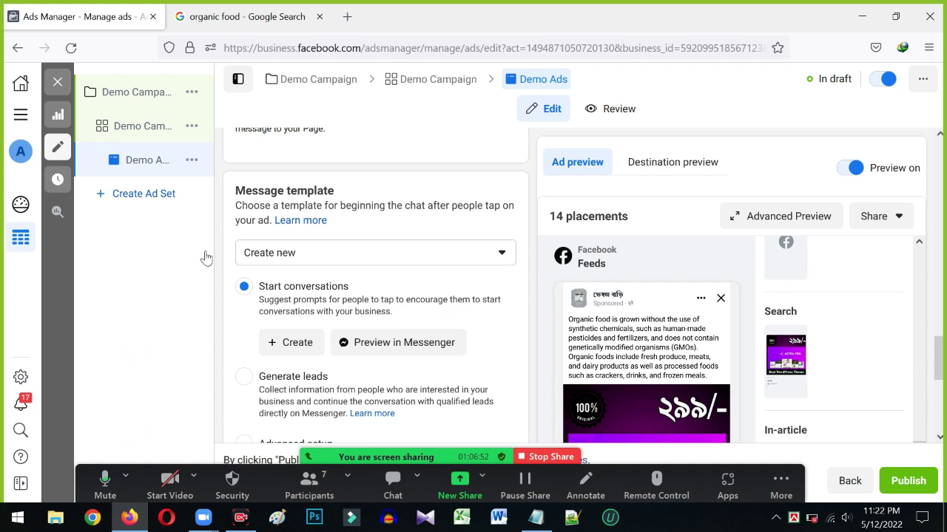
pyautogui.click(308, 251)
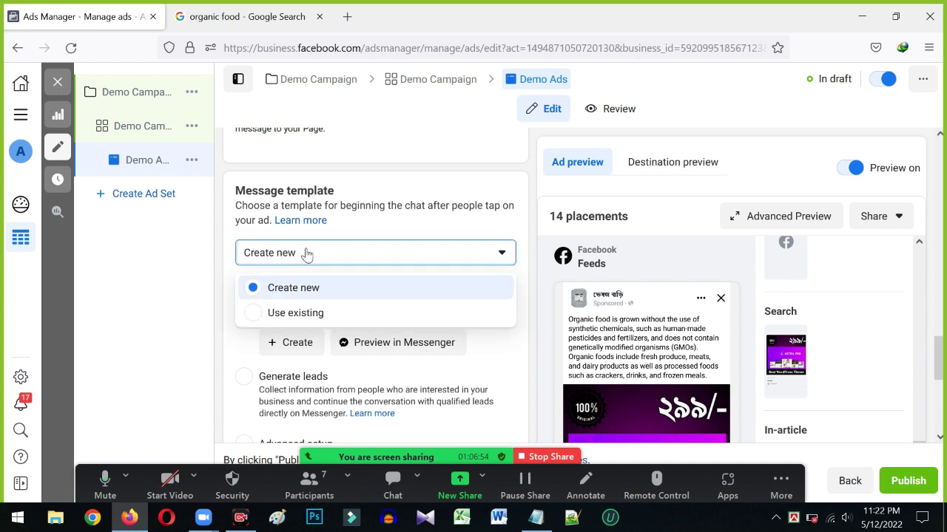
pyautogui.click(283, 292)
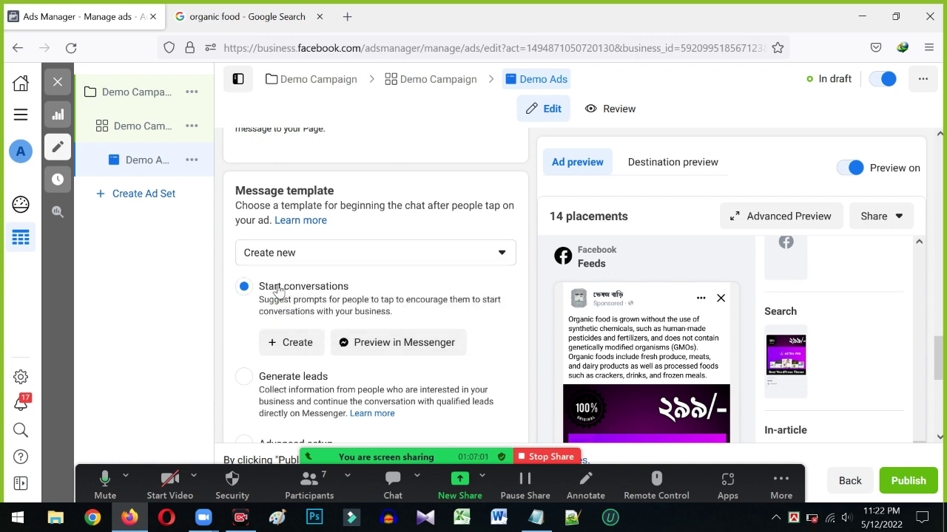
pyautogui.click(287, 348)
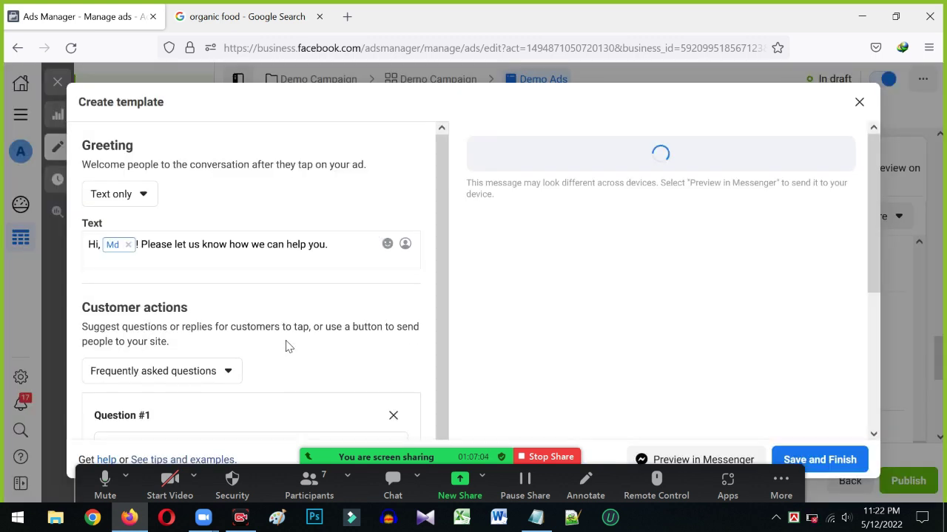
# Keep the template's greeting as Text only and replace its text with "dfhdsfhsdfshfh"
pyautogui.click(124, 196)
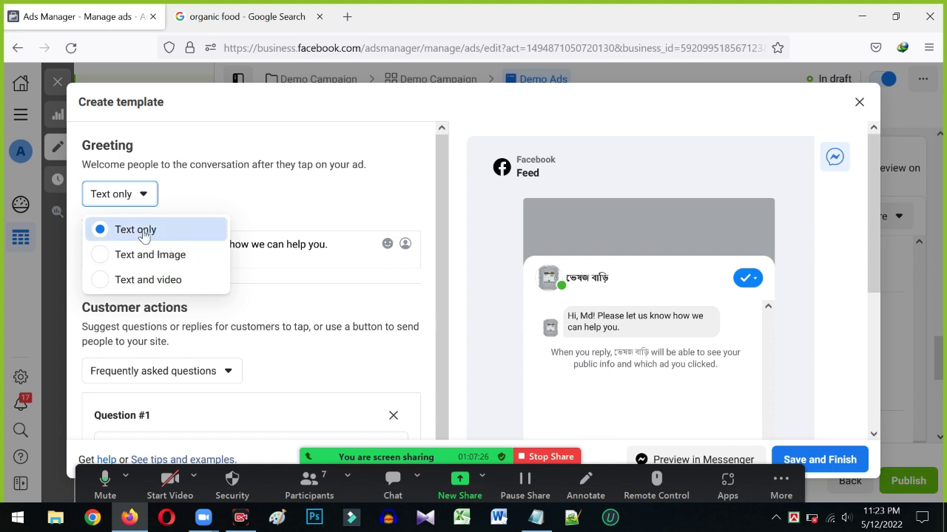
pyautogui.click(143, 228)
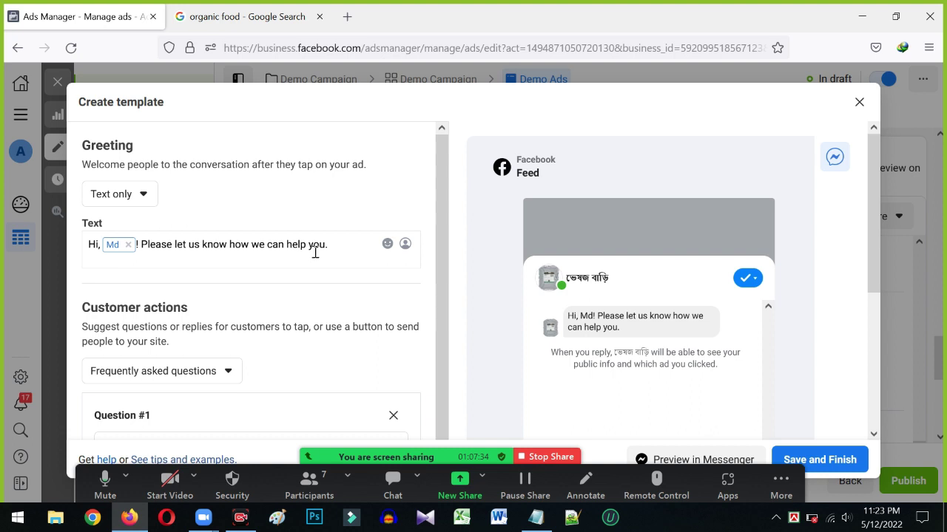
pyautogui.moveTo(334, 244); pyautogui.dragTo(90, 245)
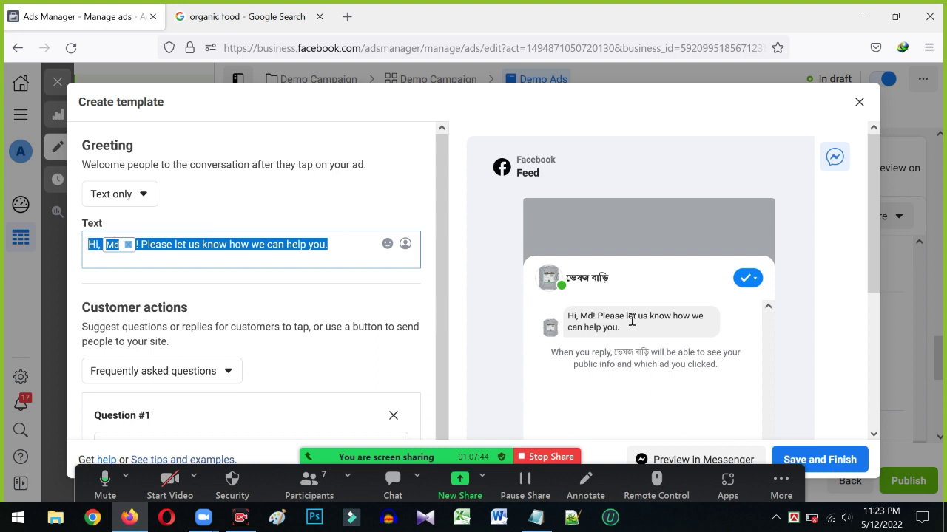
pyautogui.press('BackSpace')
pyautogui.write('dfhdsfhsdfshfh')
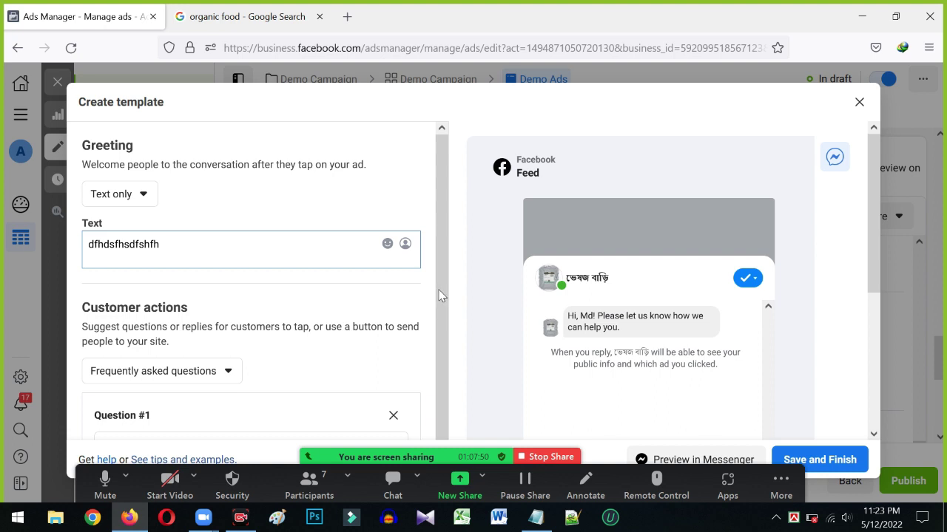
pyautogui.click(727, 294)
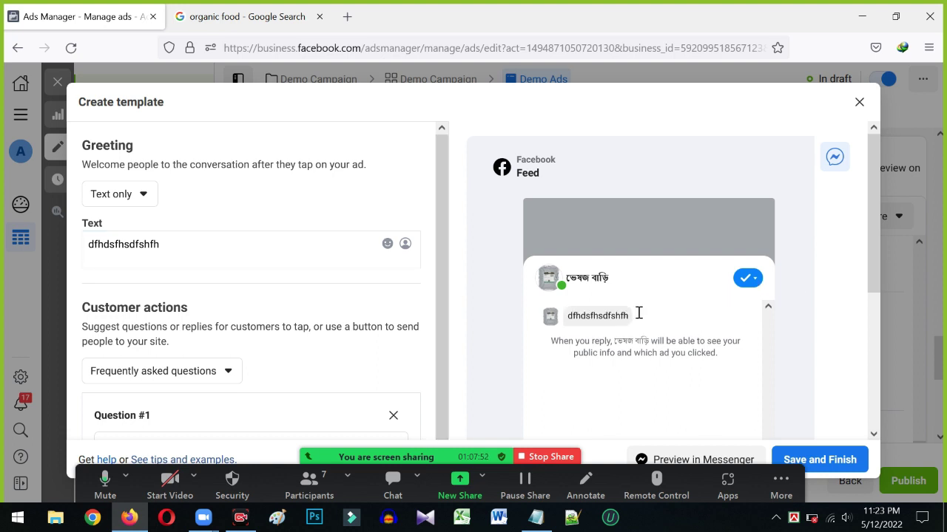
pyautogui.moveTo(161, 246); pyautogui.dragTo(81, 252)
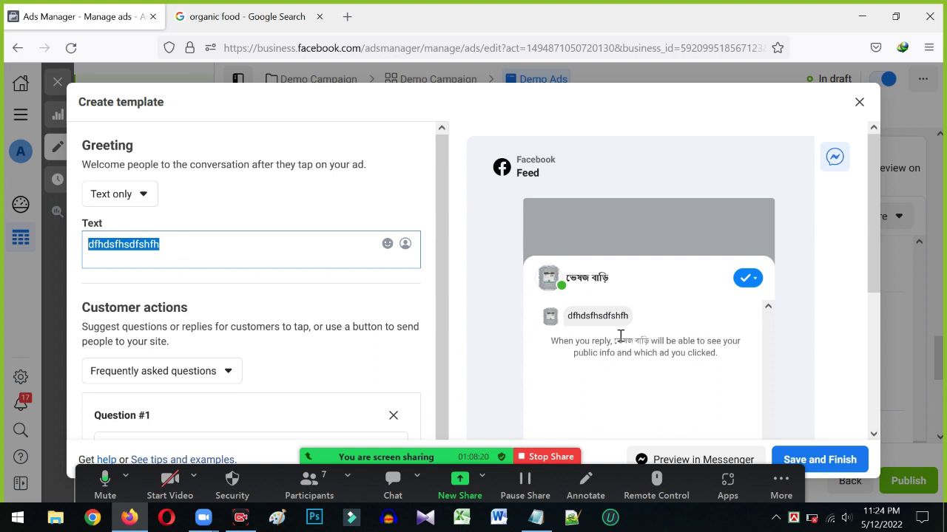
# Examine the template's customer actions, its suggested questions and the alternatives to Frequently asked questions
pyautogui.click(180, 244)
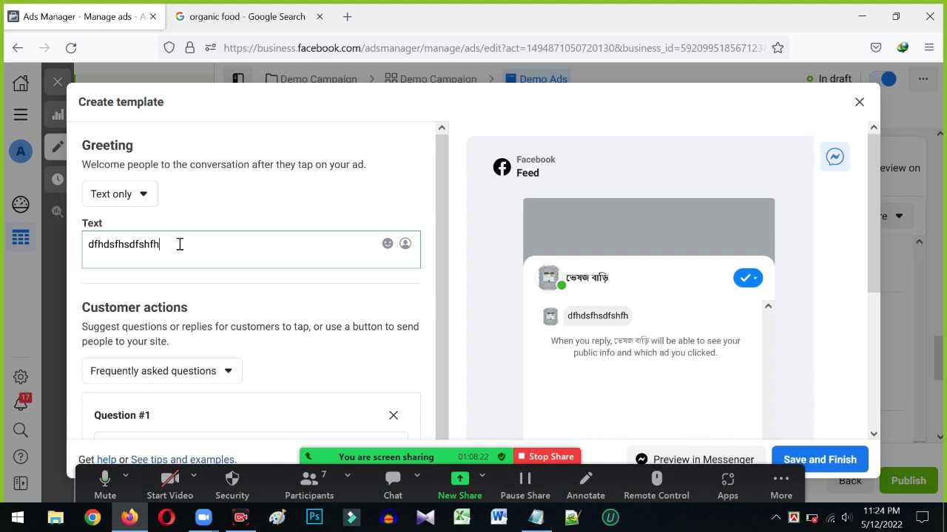
pyautogui.scroll(-2, 177, 267)
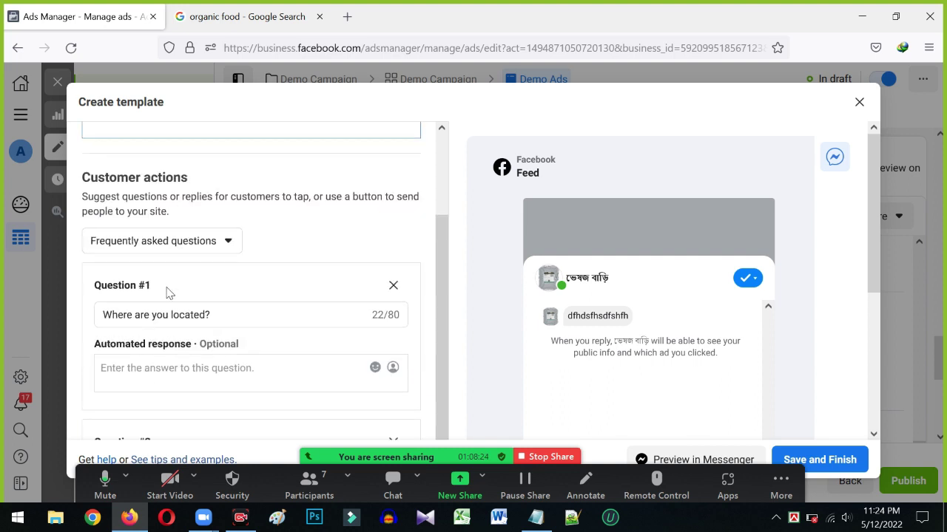
pyautogui.scroll(-3, 167, 292)
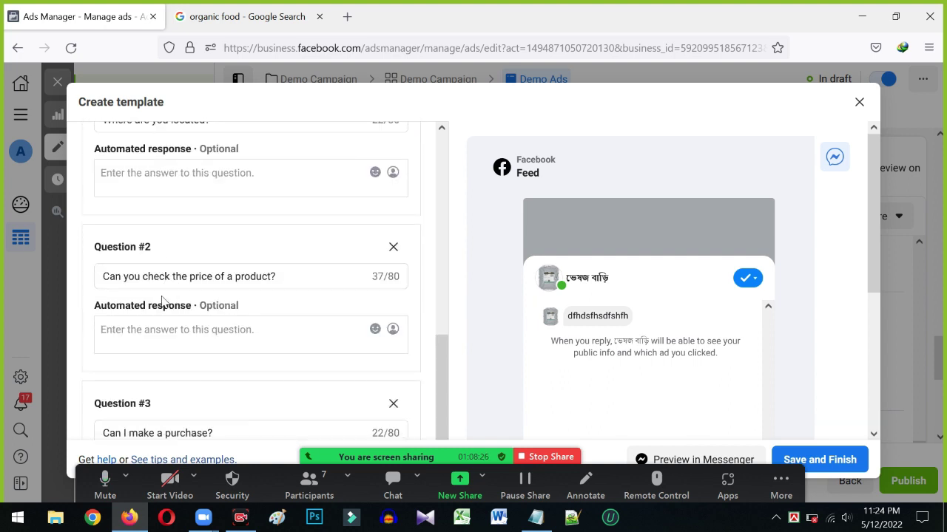
pyautogui.scroll(4, 162, 299)
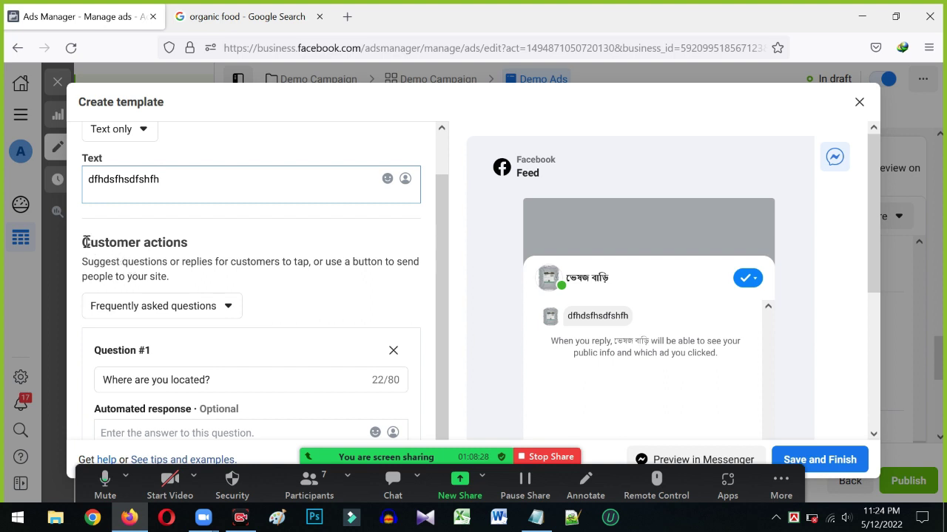
pyautogui.scroll(-1, 175, 309)
pyautogui.click(149, 253)
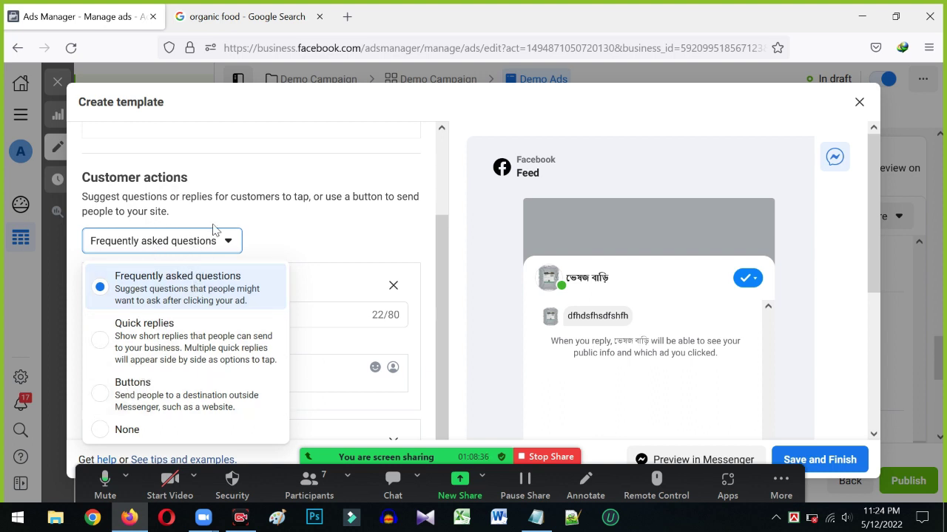
pyautogui.click(276, 237)
pyautogui.scroll(3, 256, 295)
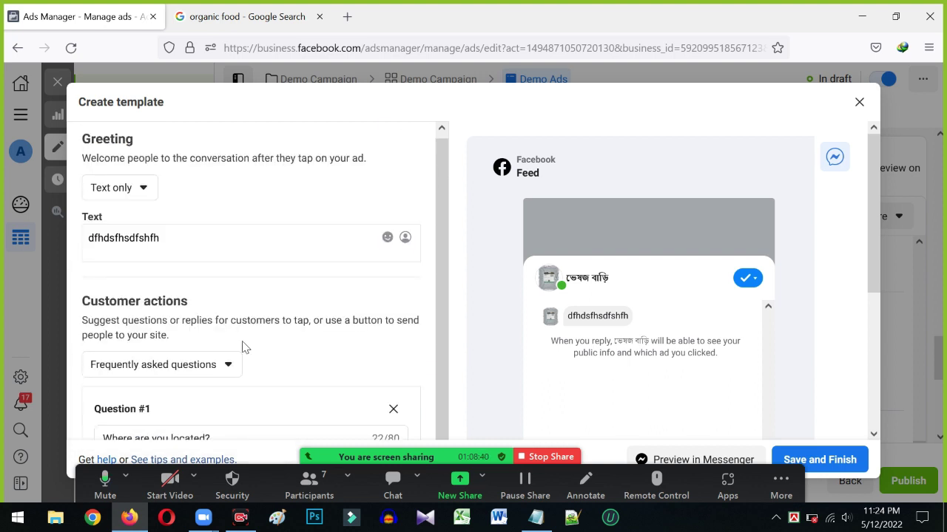
pyautogui.scroll(1, 245, 348)
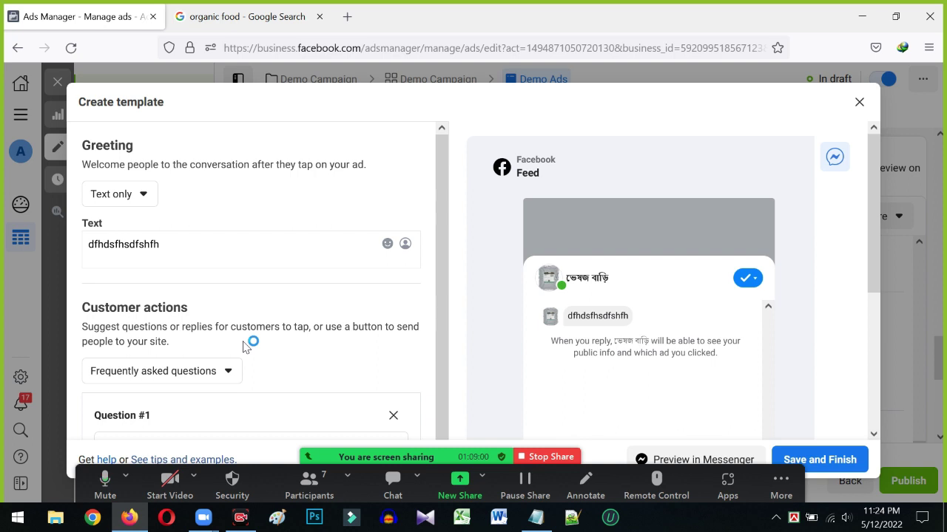
# Replace the text of Question #1 in the customer actions with "কিভাবে কিনবো"
pyautogui.scroll(-3, 222, 287)
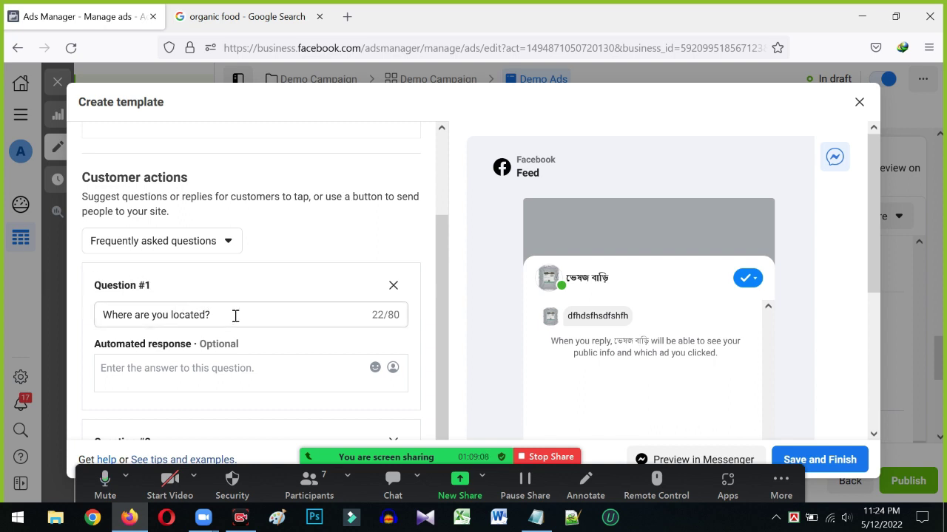
pyautogui.moveTo(235, 315); pyautogui.dragTo(106, 318)
pyautogui.press('BackSpace')
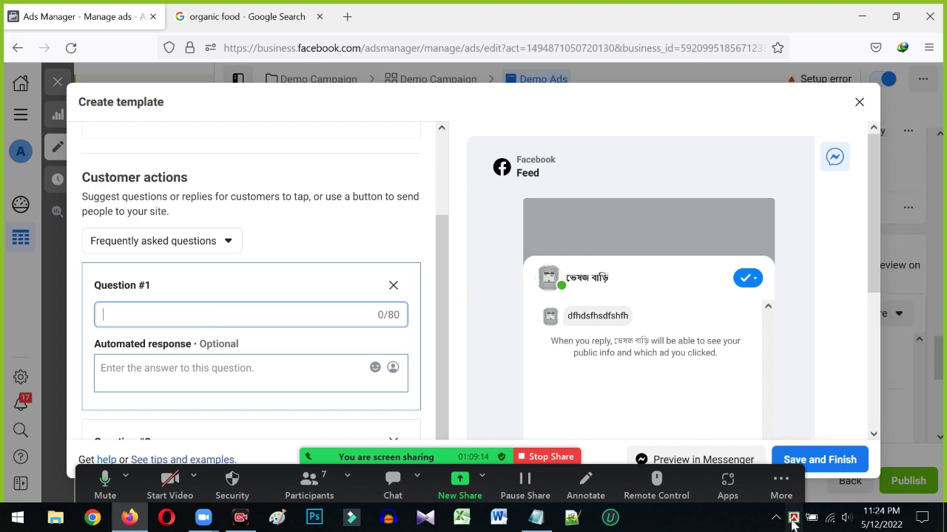
pyautogui.click(199, 313)
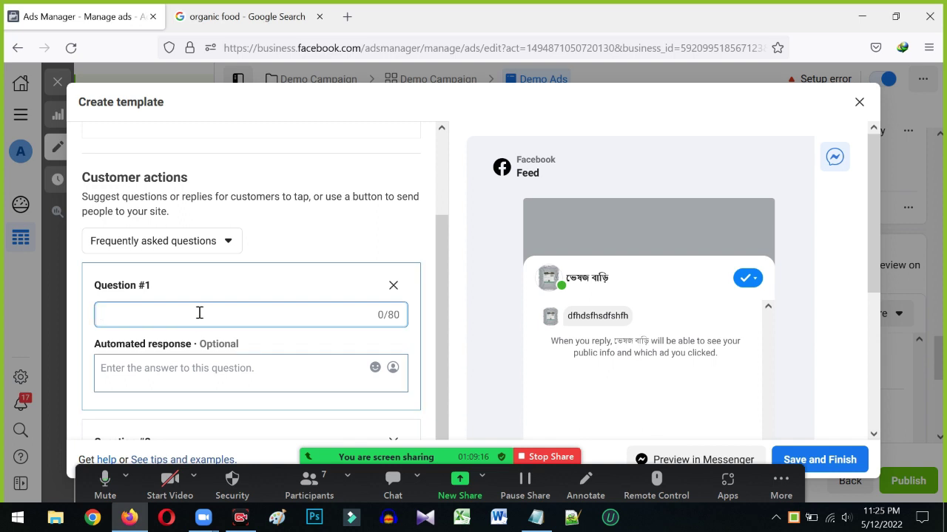
pyautogui.write('কিভা')
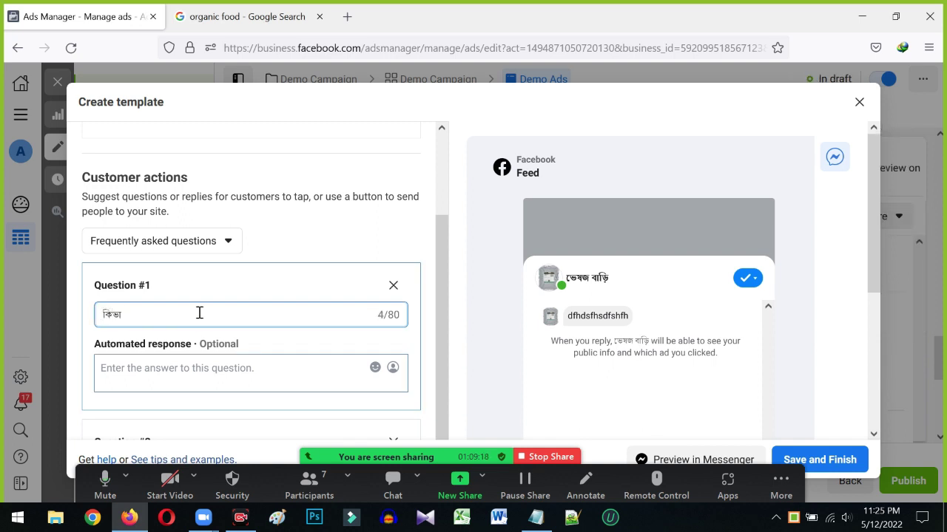
pyautogui.write('বে কি')
pyautogui.write('নরো')
pyautogui.press('BackSpace')
pyautogui.press('BackSpace')
pyautogui.press('BackSpace')
pyautogui.write('নবো')
pyautogui.click(107, 324)
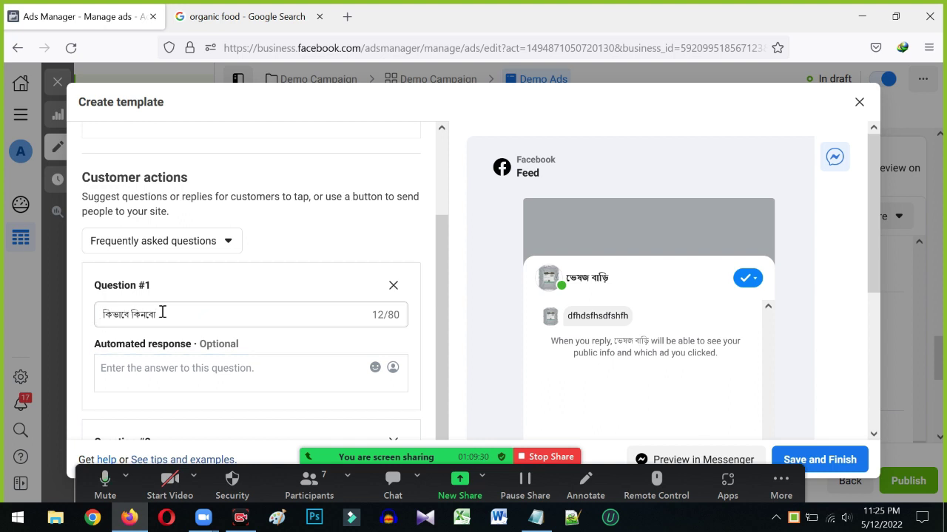
# Examine the three questions' automated response fields, the save template option and the question bubbles in the message preview
pyautogui.moveTo(159, 315); pyautogui.dragTo(104, 323)
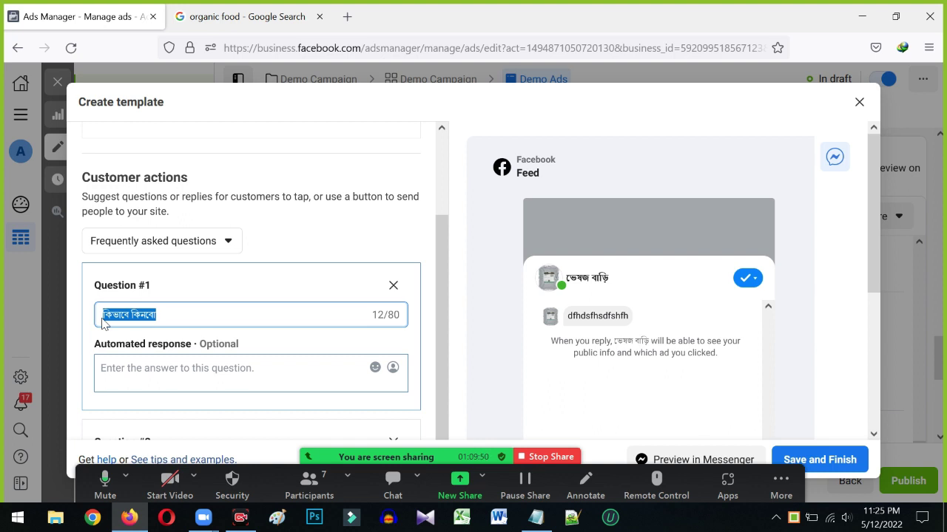
pyautogui.click(164, 366)
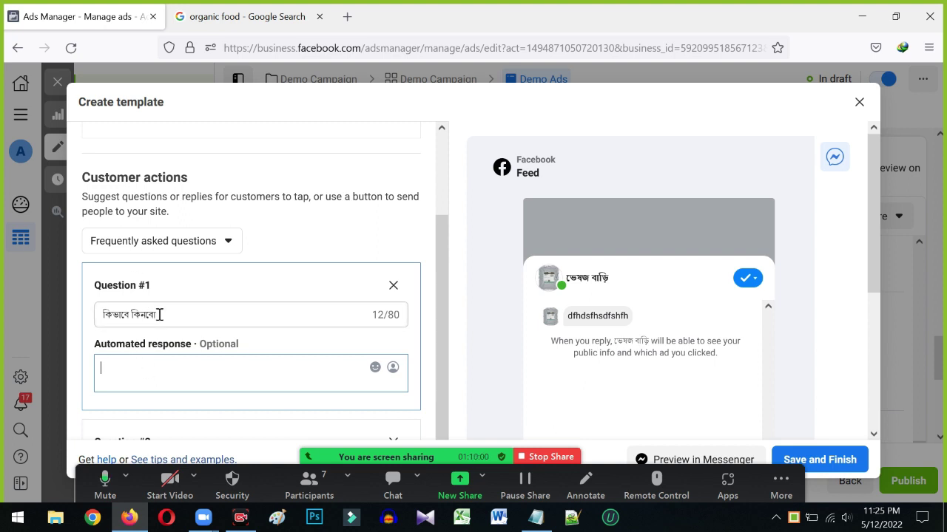
pyautogui.moveTo(160, 315); pyautogui.dragTo(100, 315)
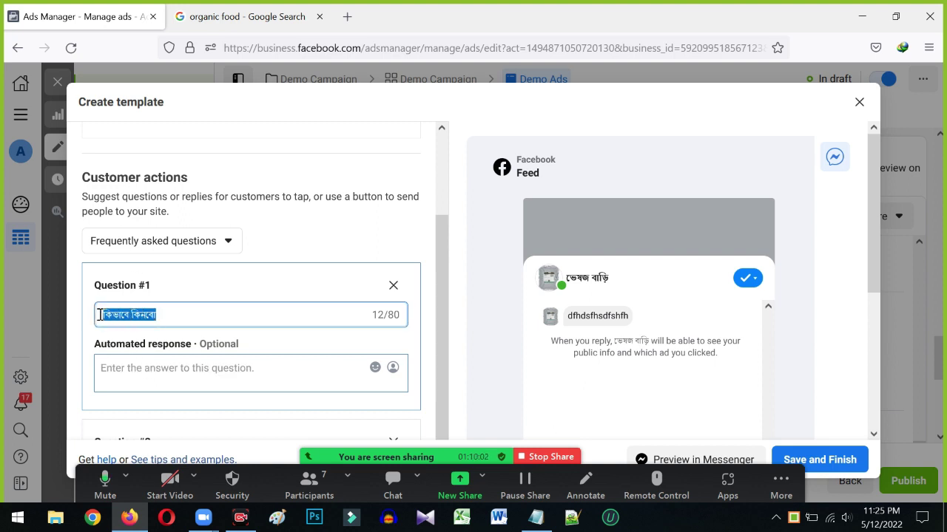
pyautogui.click(100, 316)
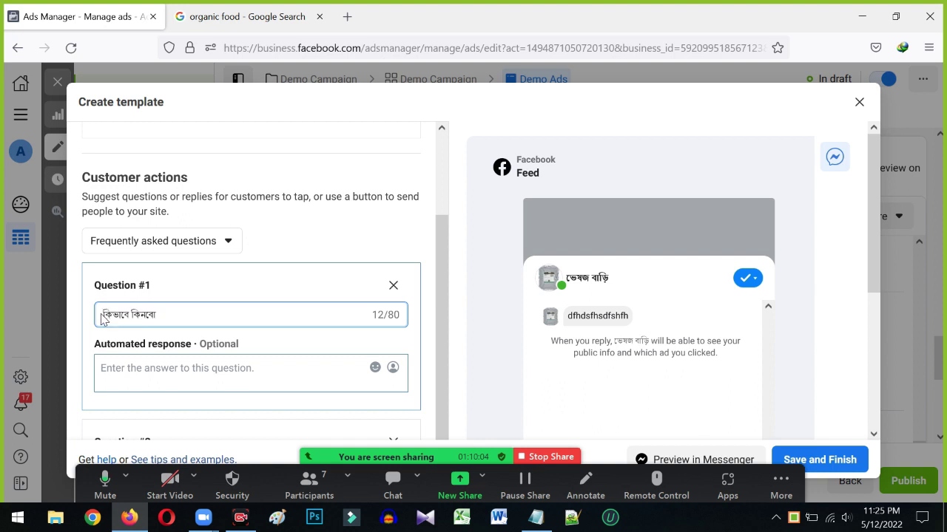
pyautogui.click(123, 369)
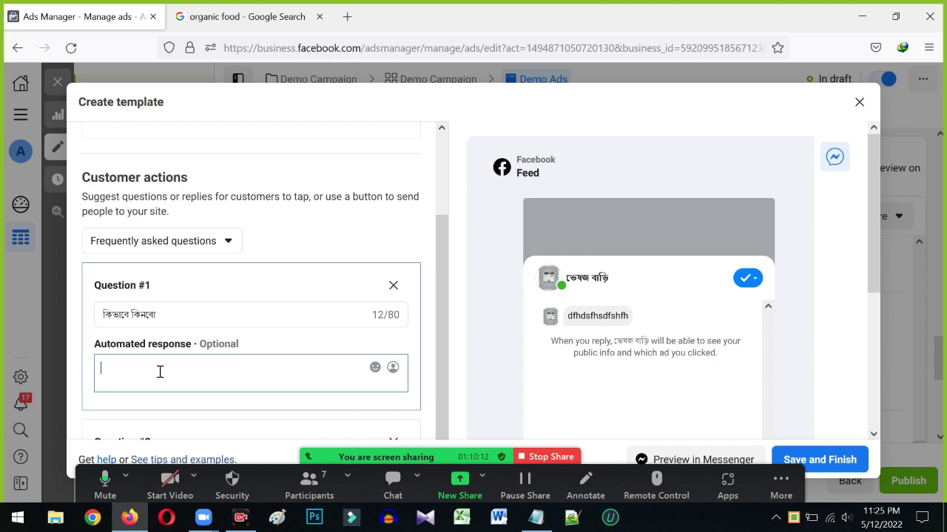
pyautogui.scroll(-3, 175, 302)
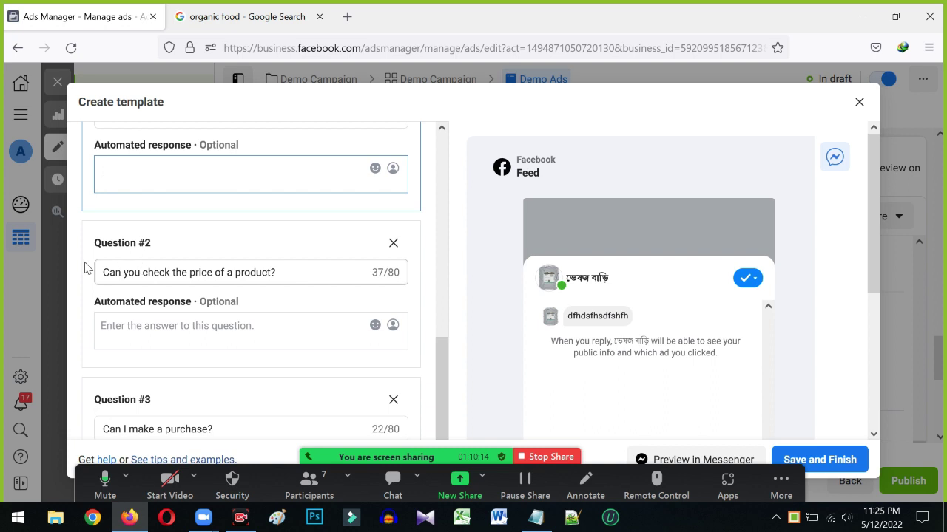
pyautogui.scroll(-5, 127, 294)
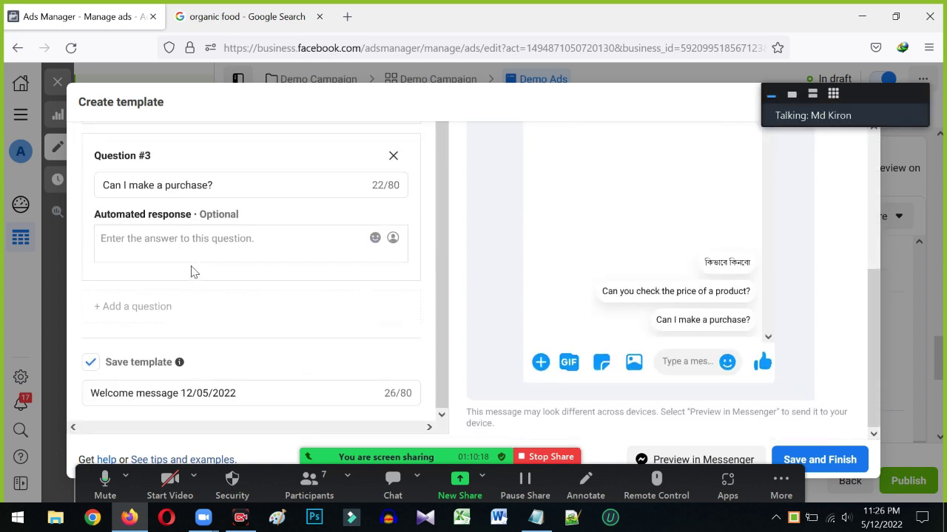
pyautogui.scroll(3, 207, 258)
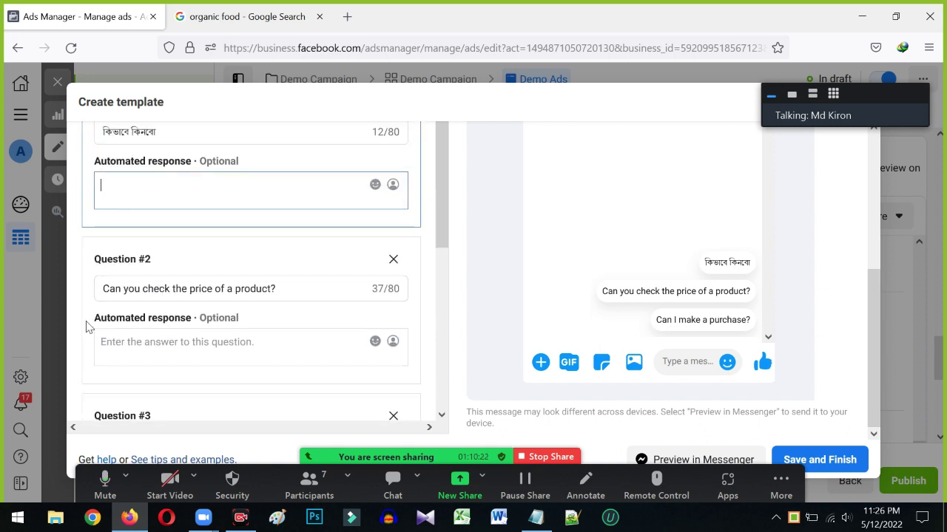
pyautogui.doubleClick(97, 317)
pyautogui.moveTo(157, 318); pyautogui.dragTo(194, 332)
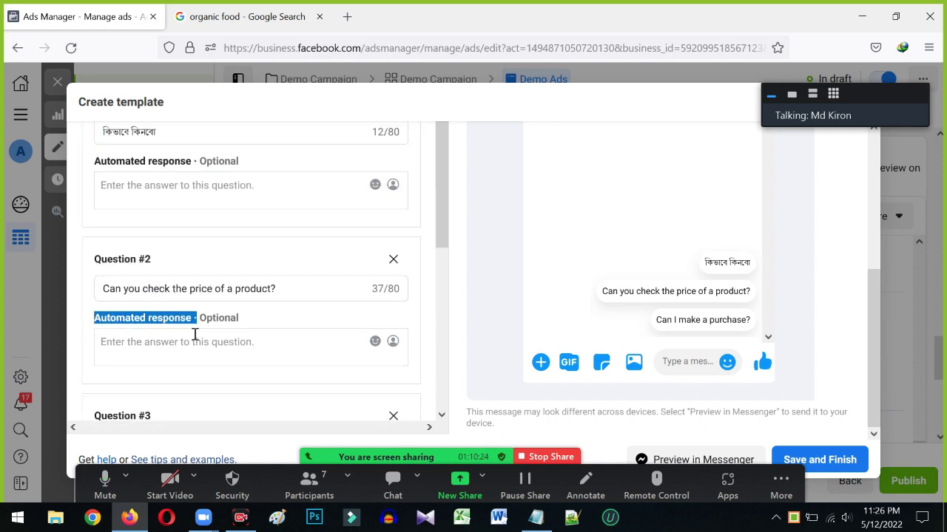
pyautogui.scroll(-2, 207, 311)
pyautogui.scroll(-2, 210, 326)
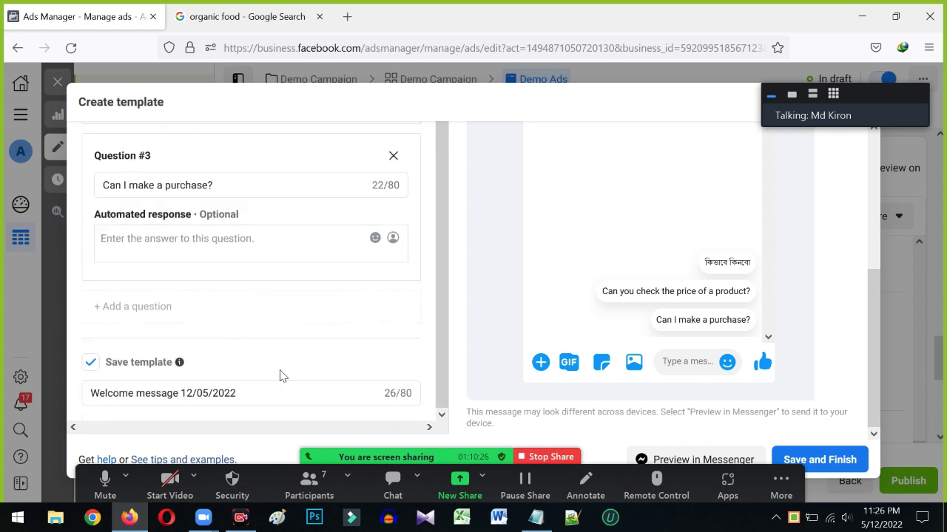
pyautogui.scroll(1, 291, 248)
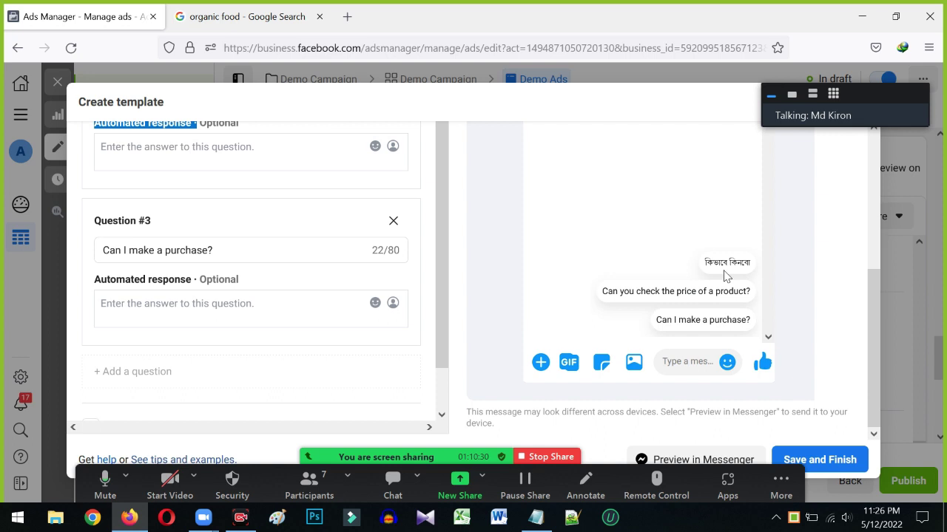
pyautogui.scroll(3, 706, 238)
pyautogui.scroll(-4, 707, 239)
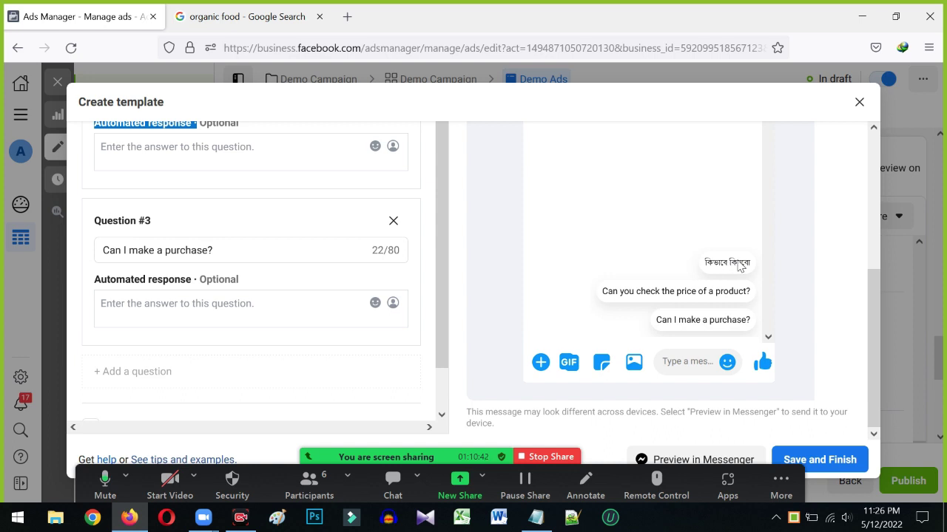
# Check the greeting and Question #1 against the Feed preview, and save and finish the message template
pyautogui.scroll(3, 222, 267)
pyautogui.click(176, 190)
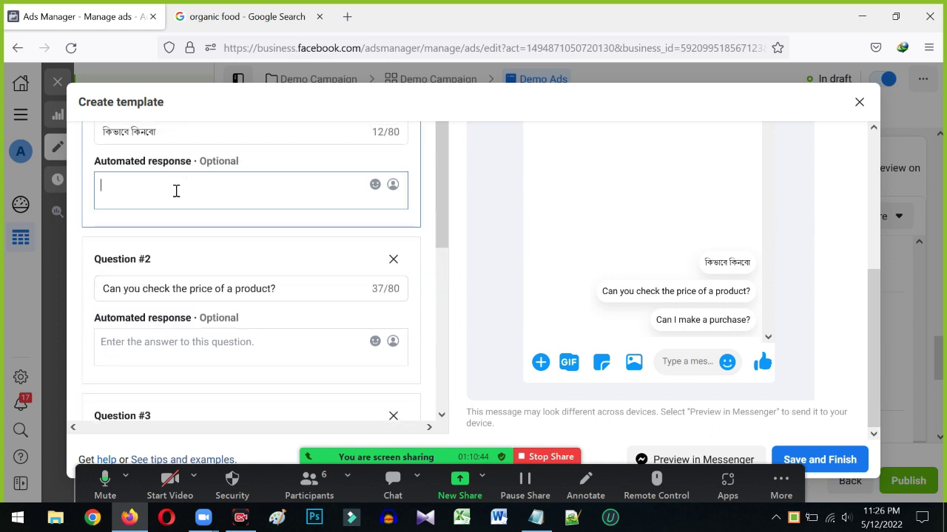
pyautogui.scroll(3, 721, 309)
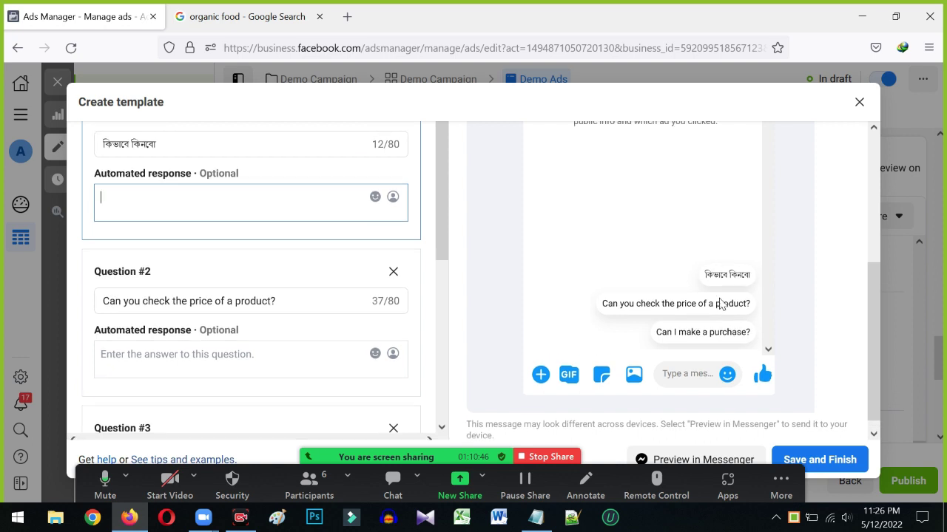
pyautogui.scroll(3, 716, 294)
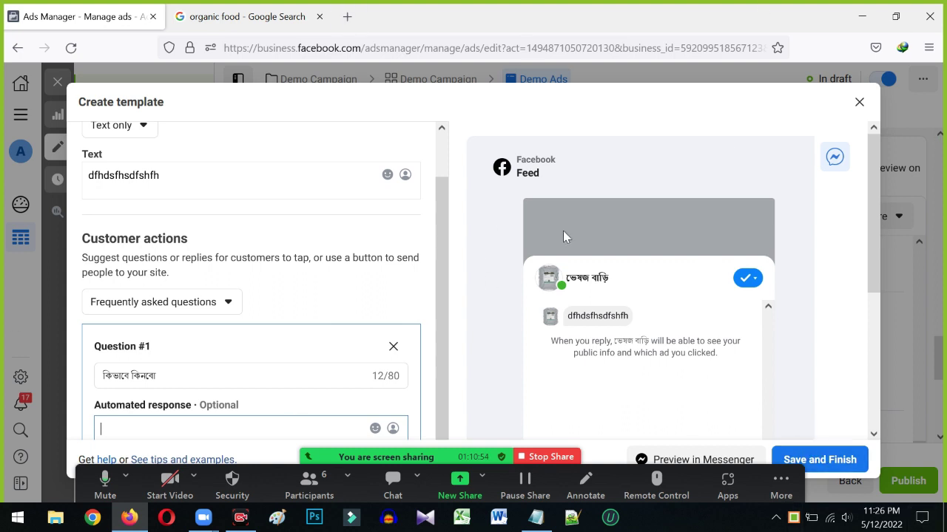
pyautogui.scroll(1, 170, 173)
pyautogui.scroll(1, 127, 271)
pyautogui.scroll(-4, 222, 295)
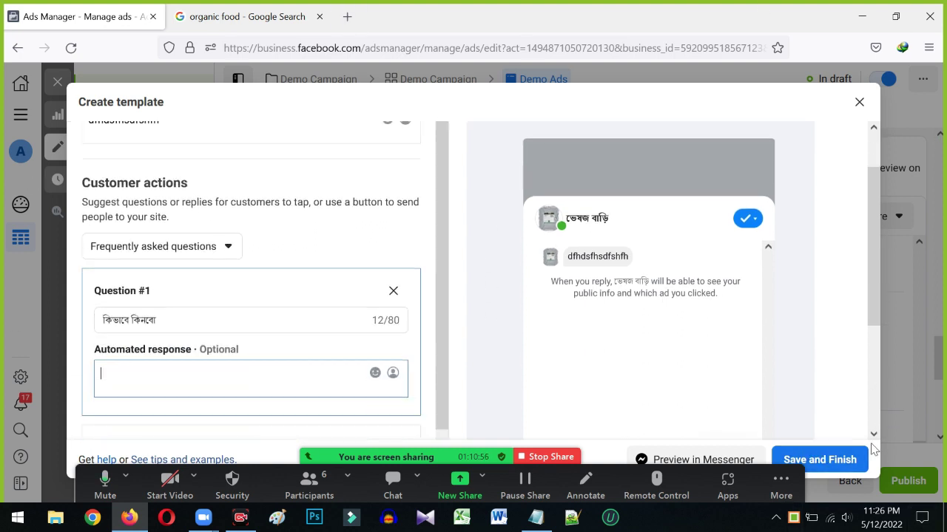
pyautogui.click(826, 462)
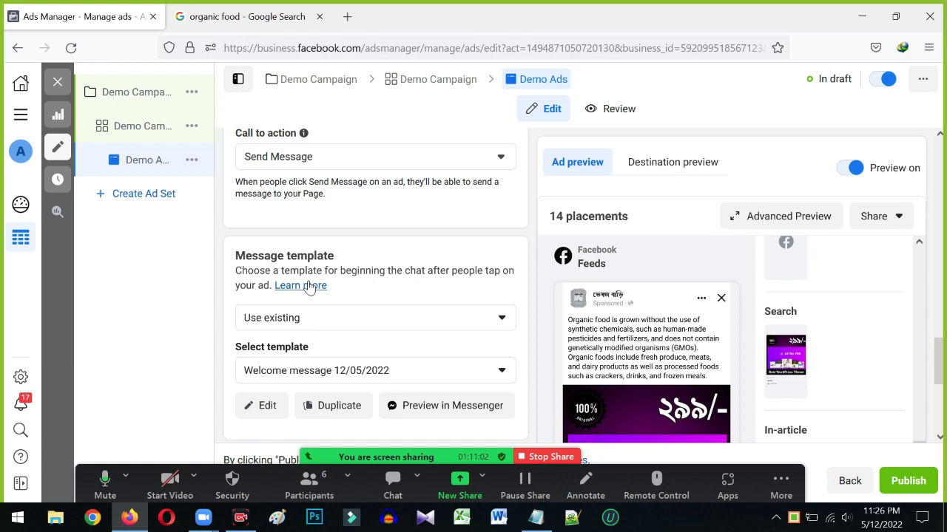
# Review the ad's tracking options and publishing terms, and look back over its message template, media and primary text
pyautogui.scroll(-2, 319, 274)
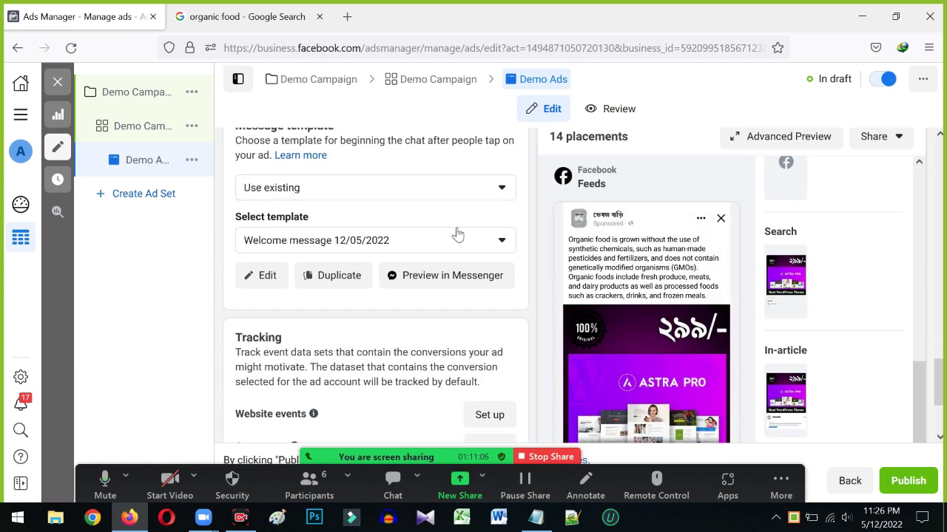
pyautogui.scroll(-2, 372, 248)
pyautogui.scroll(-1, 303, 267)
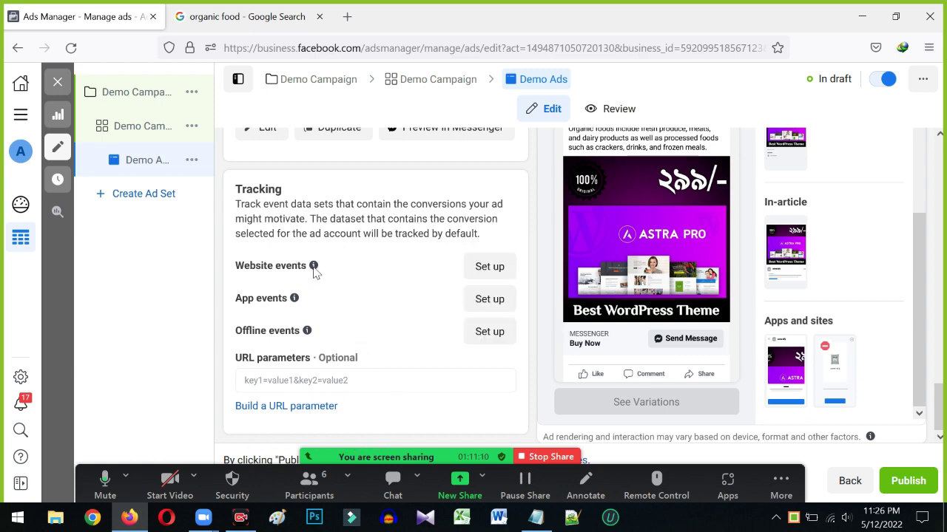
pyautogui.moveTo(518, 484); pyautogui.dragTo(531, 183)
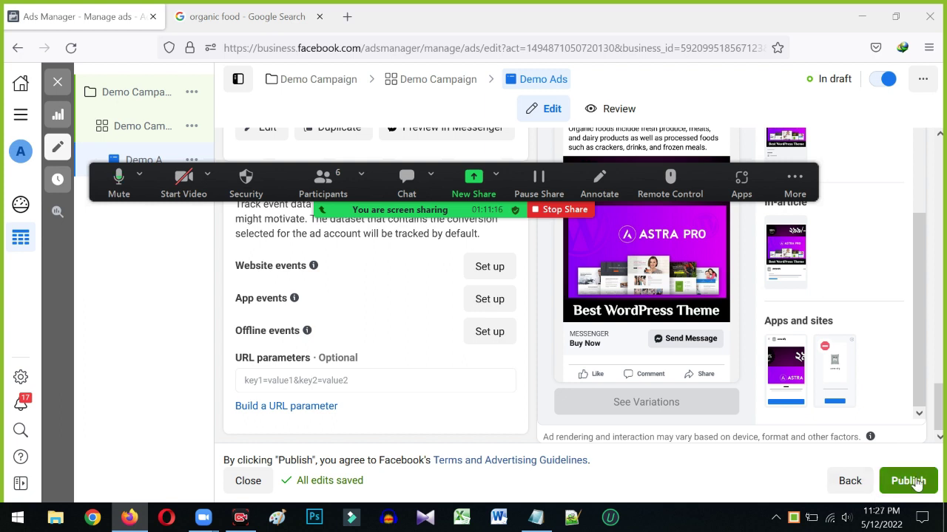
pyautogui.moveTo(364, 210); pyautogui.dragTo(389, 455)
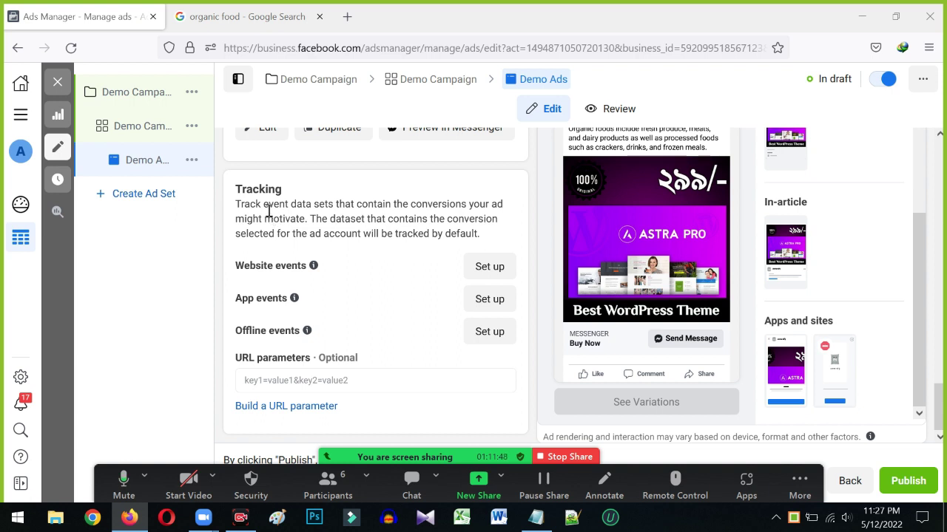
pyautogui.scroll(3, 269, 212)
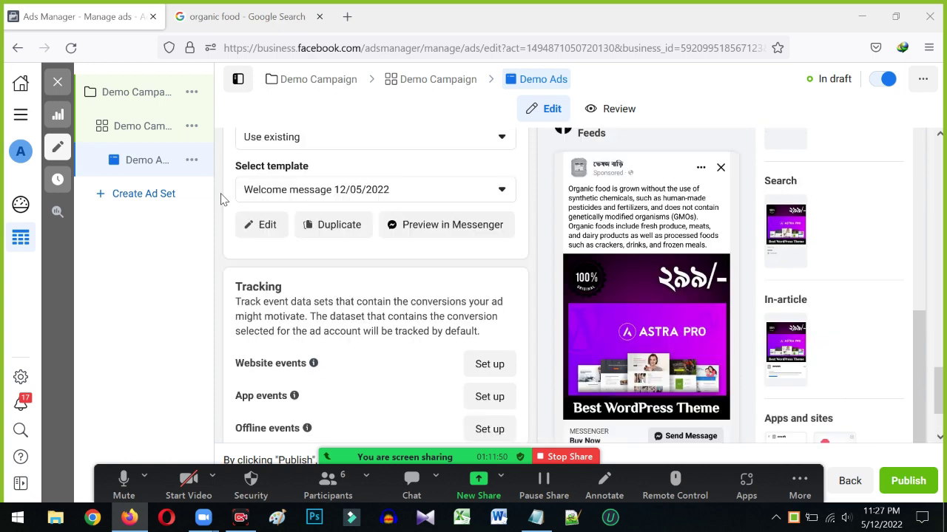
pyautogui.scroll(10, 287, 244)
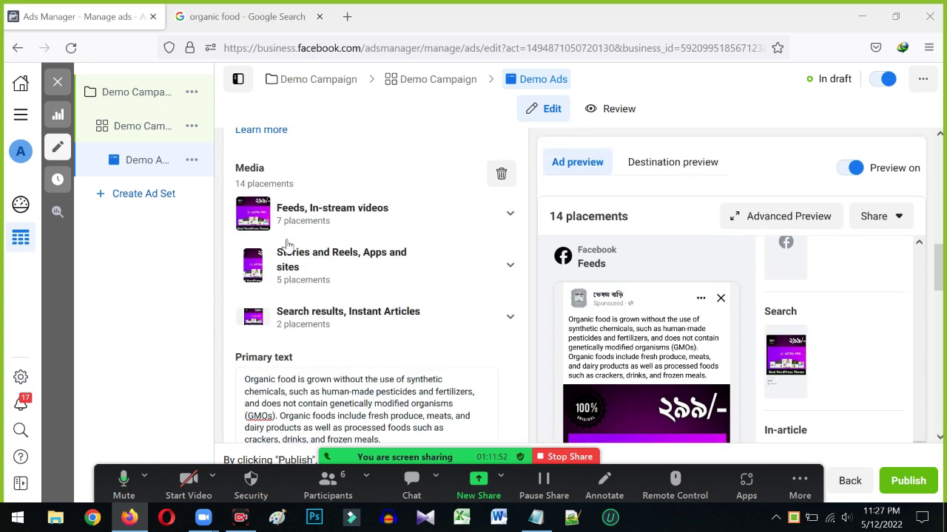
# Look over the ad's name, identity, format and media settings, dismiss the battery notice, and close the ad editor
pyautogui.scroll(3, 287, 244)
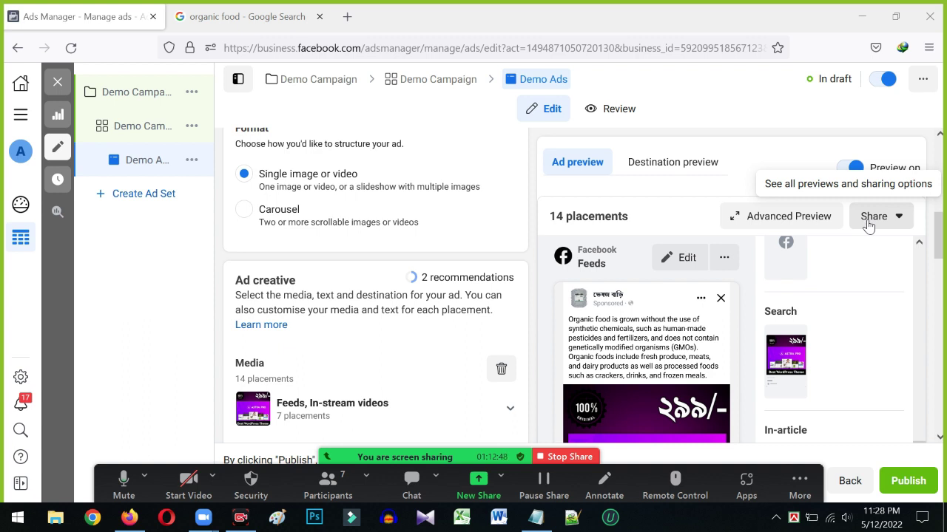
pyautogui.scroll(-3, 620, 194)
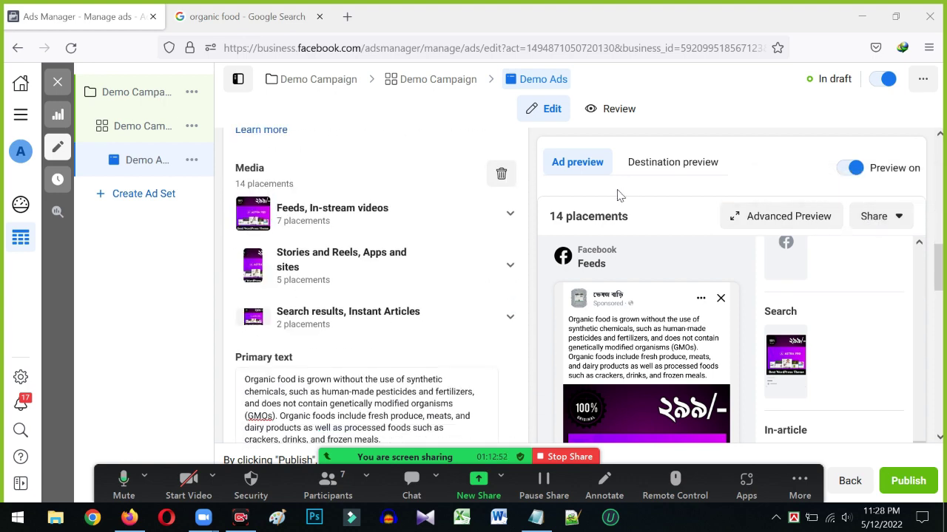
pyautogui.scroll(6, 743, 173)
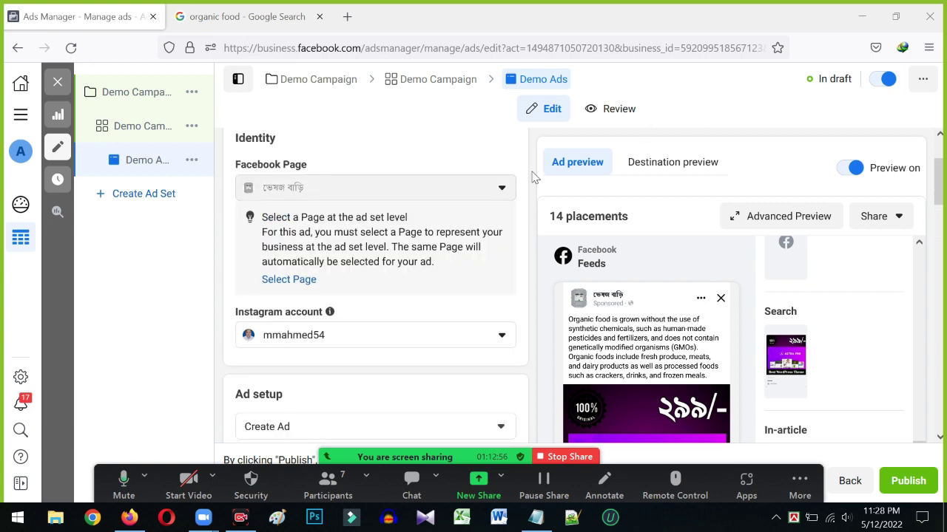
pyautogui.scroll(2, 412, 233)
pyautogui.scroll(-2, 399, 236)
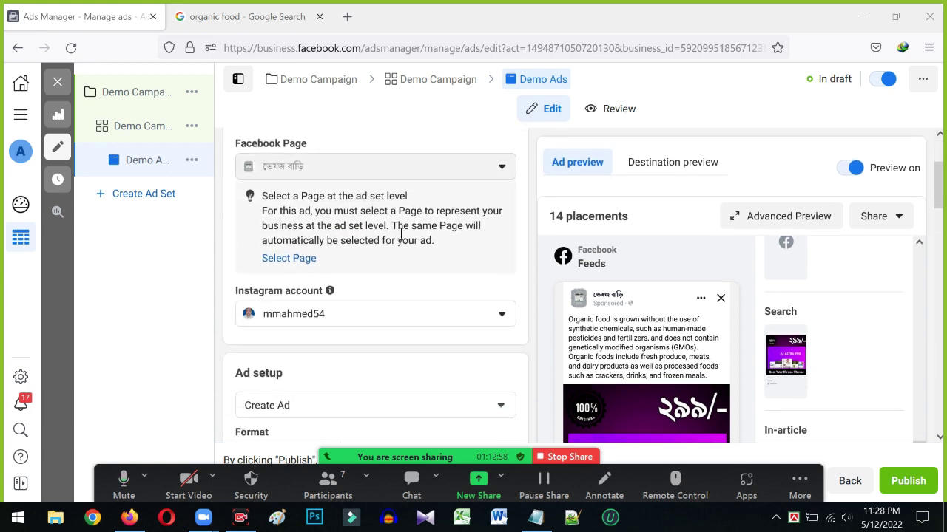
pyautogui.scroll(2, 403, 240)
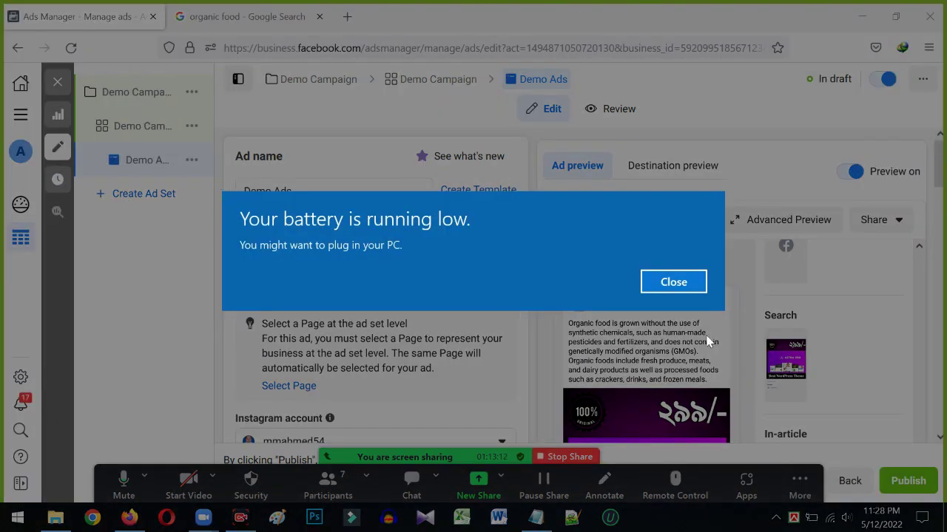
pyautogui.click(673, 283)
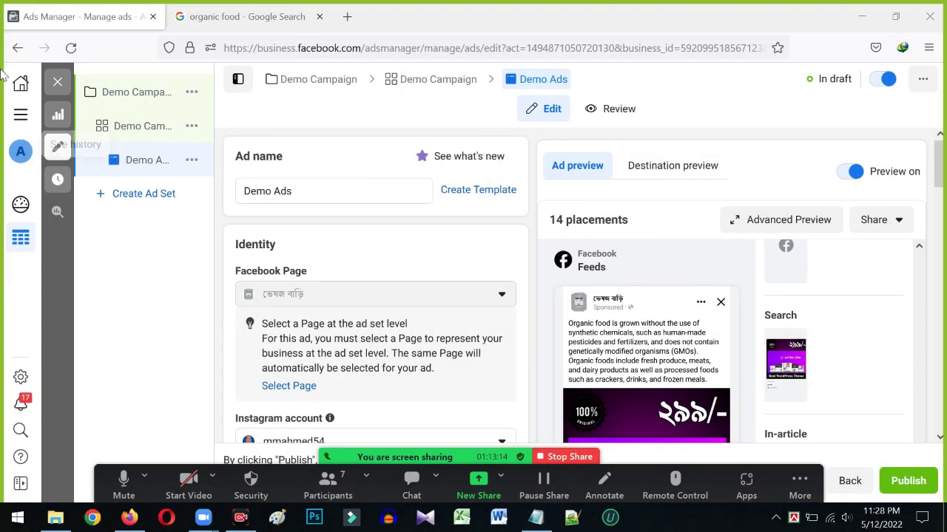
pyautogui.click(64, 81)
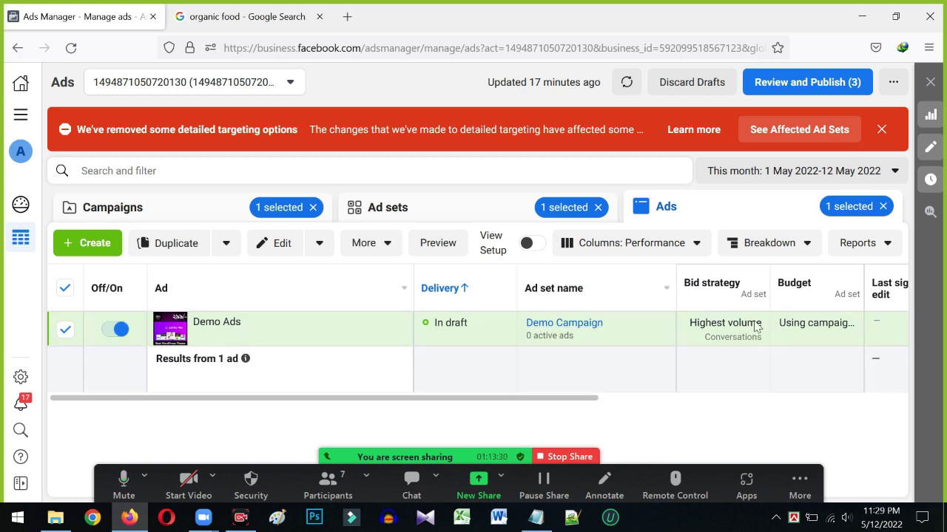
# Examine the performance columns for Demo Ads in the ads table, from bid strategy and budget through reach, impressions and conversion rate ranking
pyautogui.moveTo(547, 399); pyautogui.dragTo(391, 387)
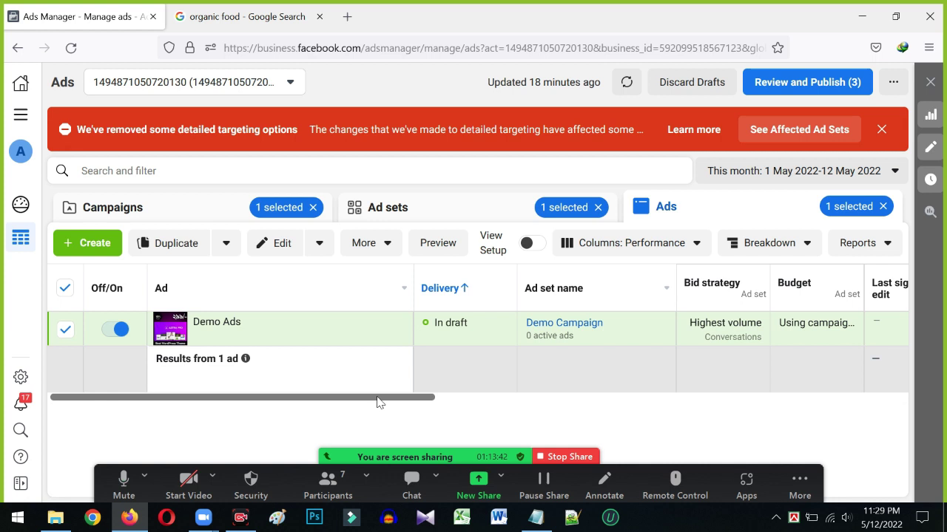
pyautogui.hscroll(6, 377, 405)
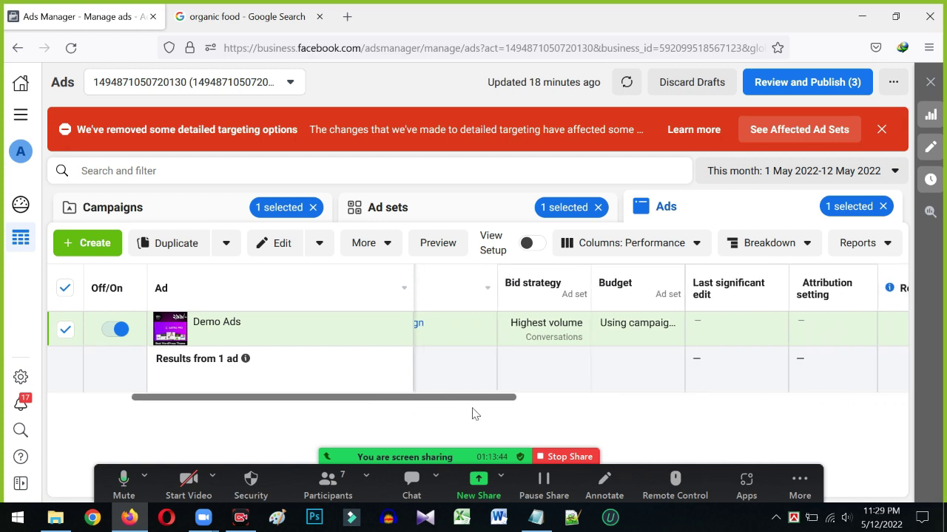
pyautogui.hscroll(1, 606, 421)
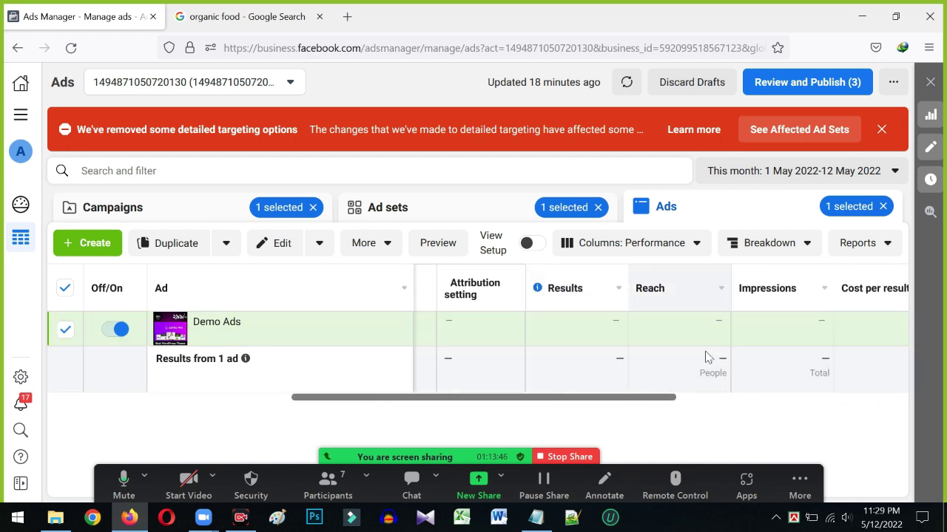
pyautogui.moveTo(761, 333)
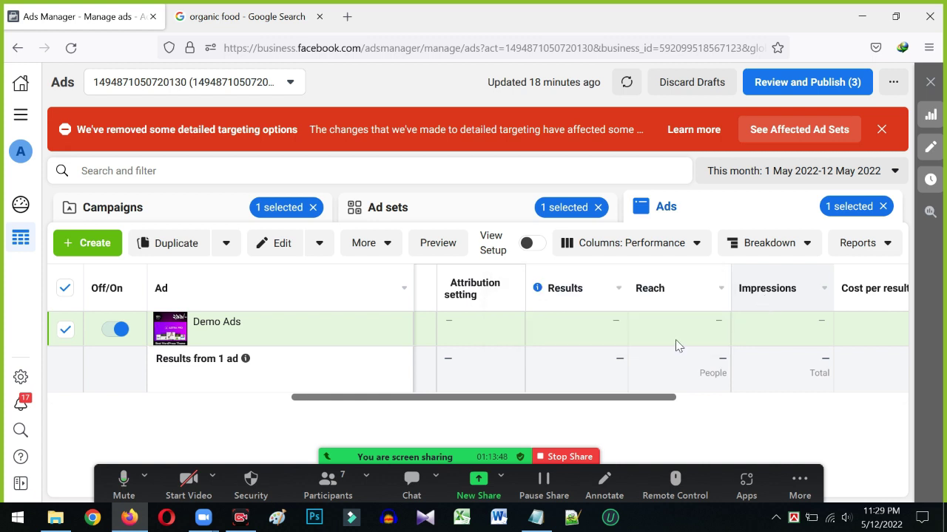
pyautogui.moveTo(537, 400); pyautogui.dragTo(672, 403)
pyautogui.moveTo(649, 270)
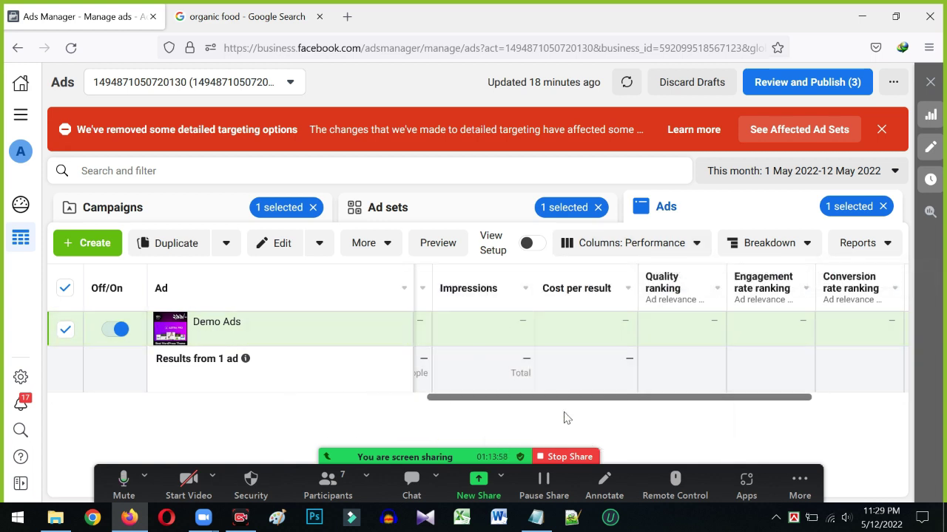
pyautogui.moveTo(565, 398); pyautogui.dragTo(319, 406)
pyautogui.moveTo(226, 346)
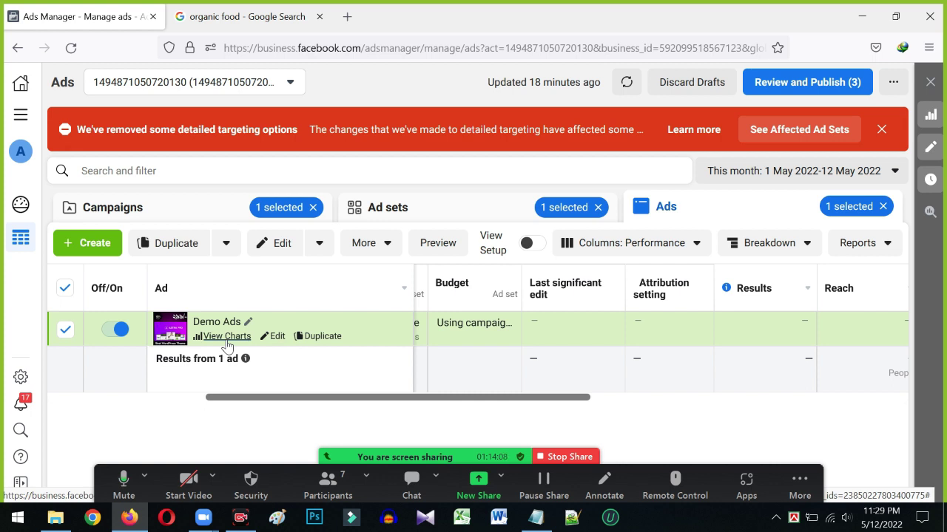
# Reopen Demo Ads for editing and review the destination settings of its Demo Campaign ad set
pyautogui.click(278, 337)
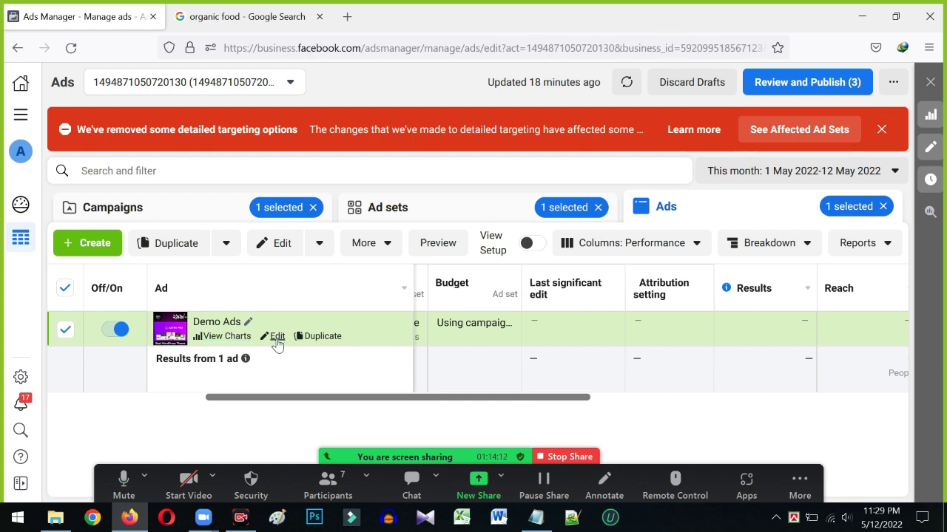
pyautogui.scroll(-2, 276, 338)
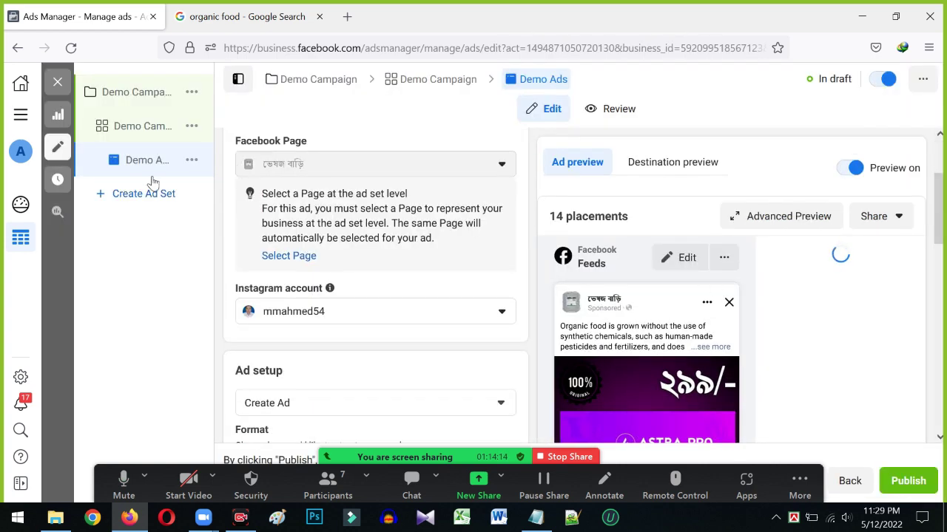
pyautogui.click(131, 133)
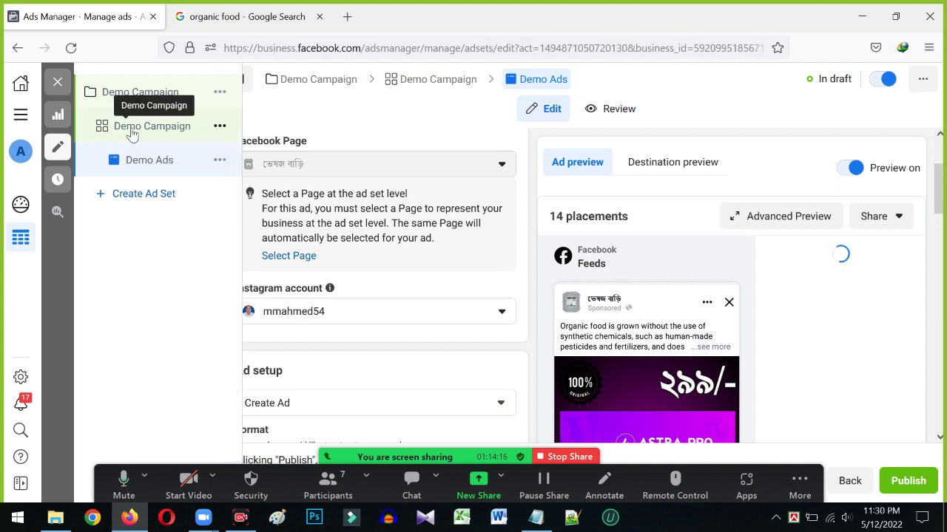
pyautogui.scroll(-2, 323, 331)
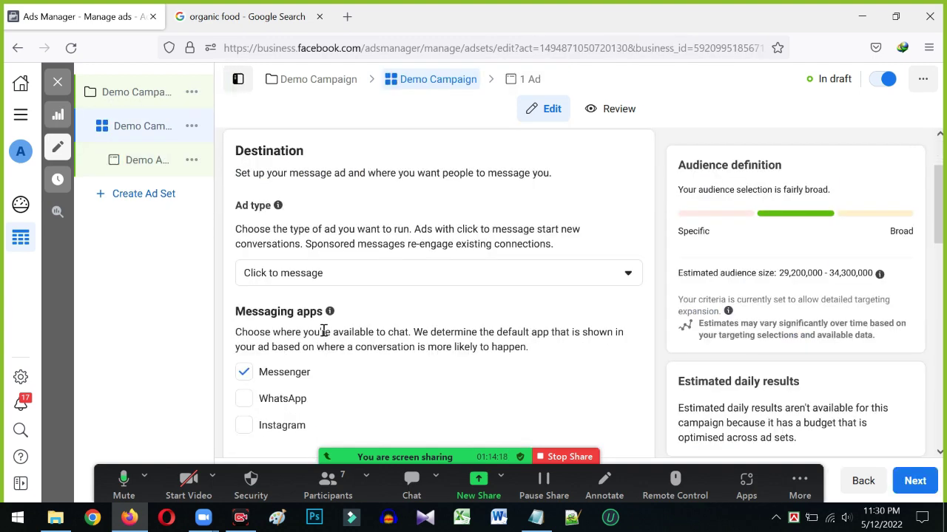
pyautogui.scroll(-5, 323, 331)
pyautogui.scroll(6, 317, 328)
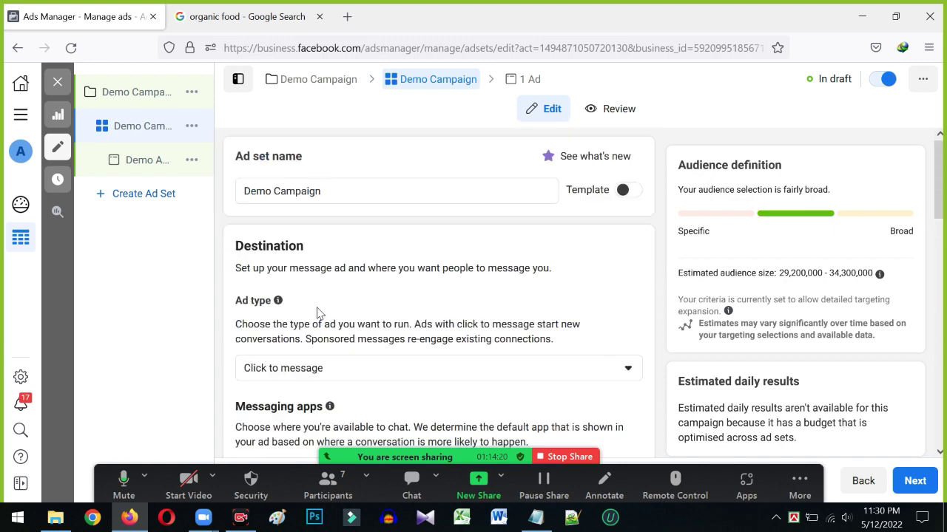
# Return to the Demo Ads ad and change its ad setup to Use existing post
pyautogui.moveTo(169, 126)
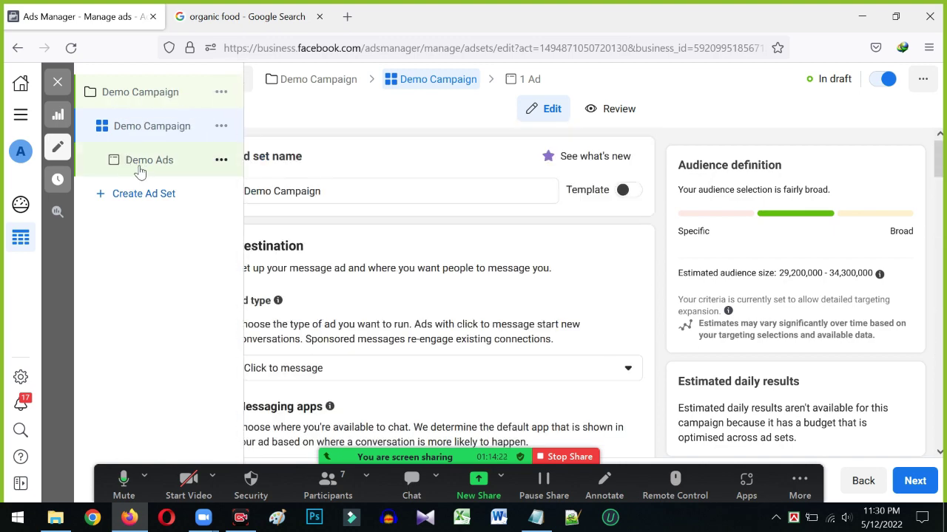
pyautogui.click(143, 161)
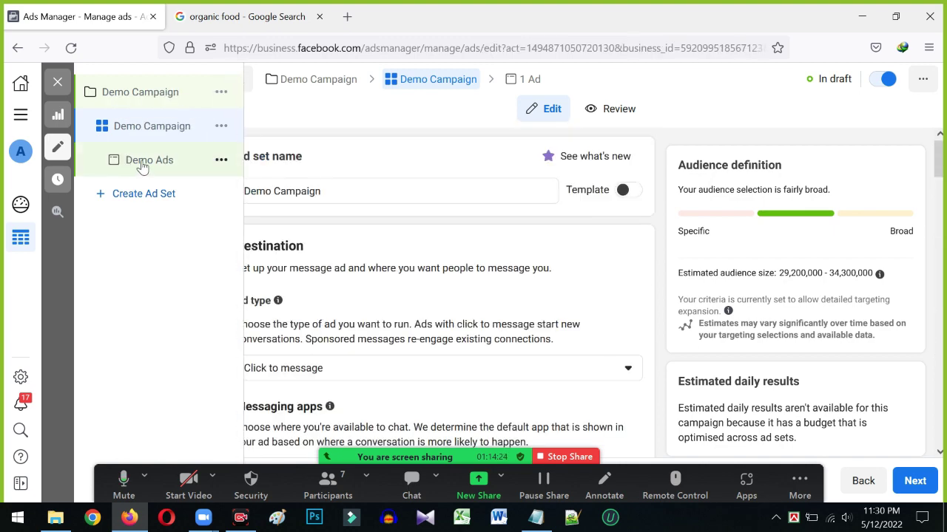
pyautogui.scroll(-3, 510, 347)
pyautogui.scroll(-2, 550, 357)
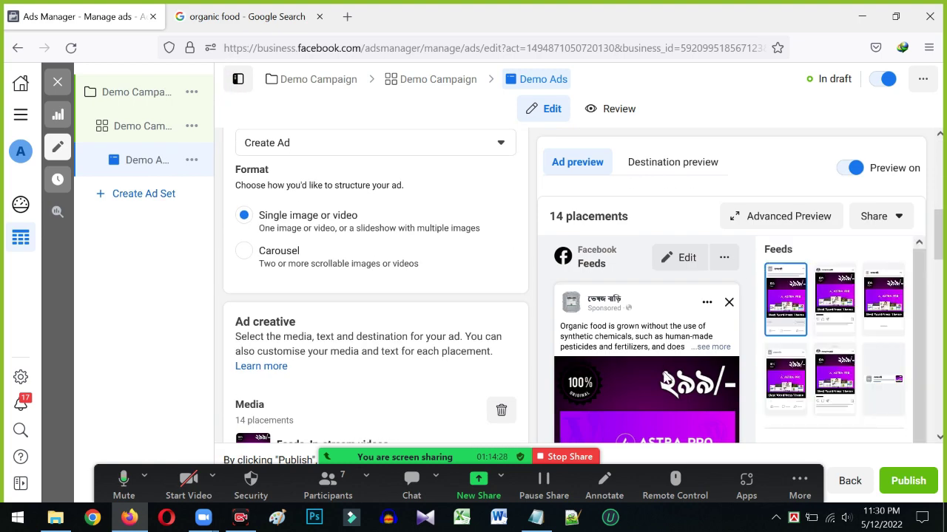
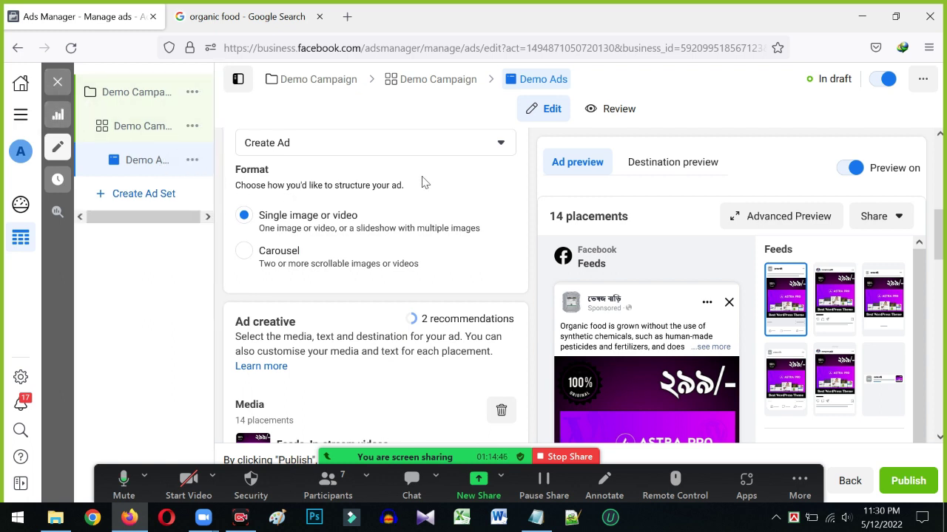
pyautogui.moveTo(123, 159)
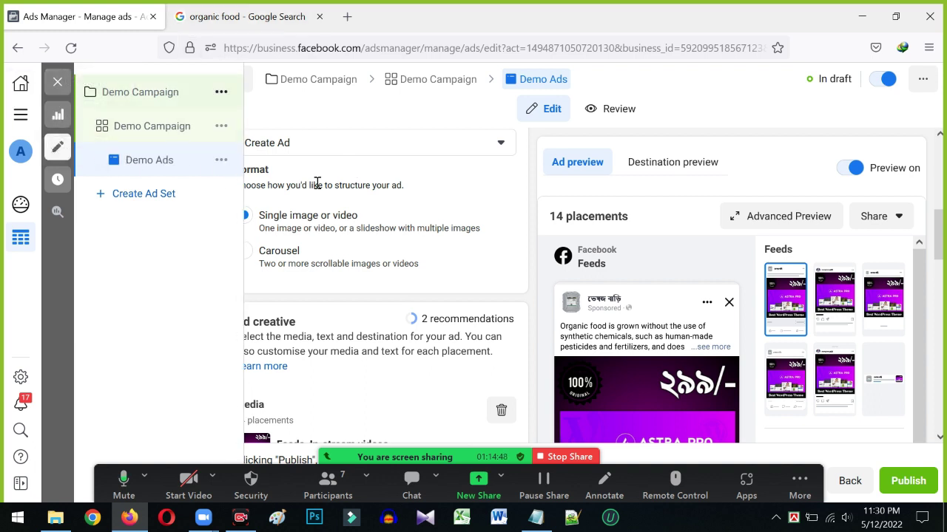
pyautogui.scroll(1, 307, 184)
pyautogui.scroll(1, 307, 184)
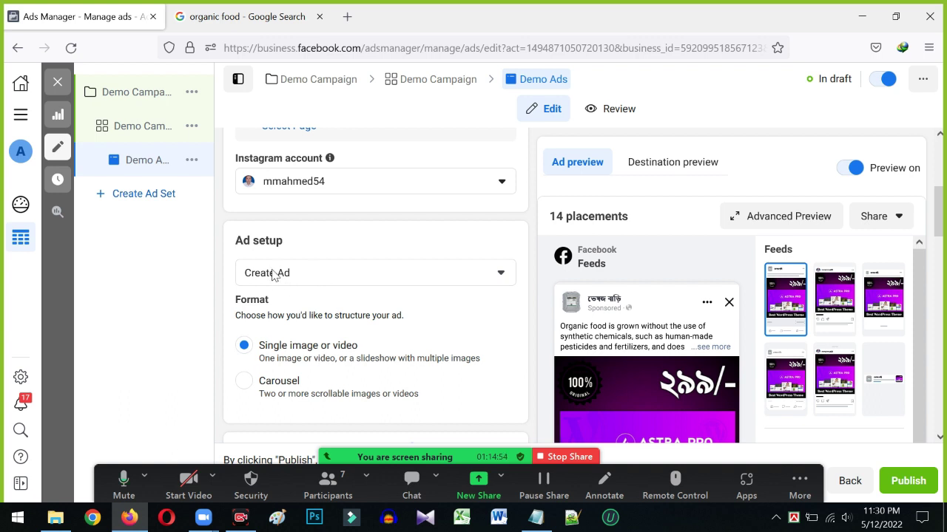
pyautogui.click(273, 275)
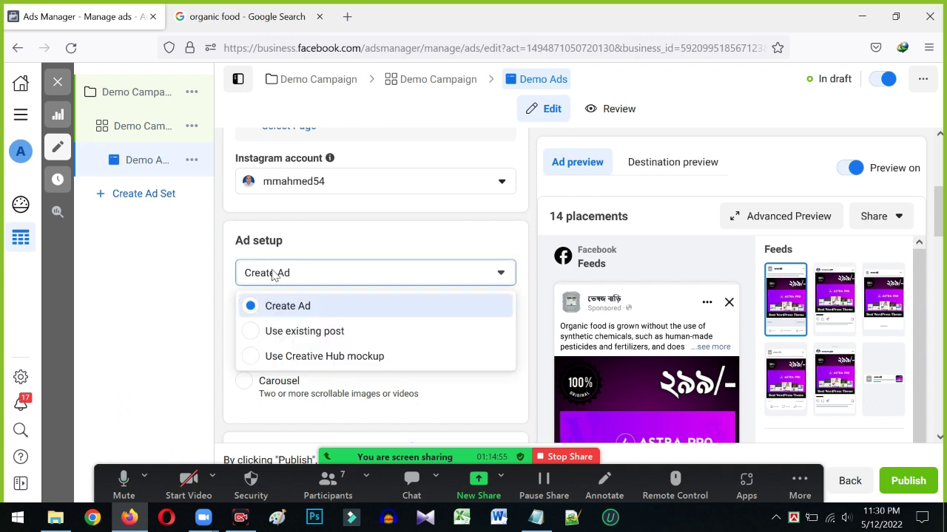
pyautogui.click(305, 334)
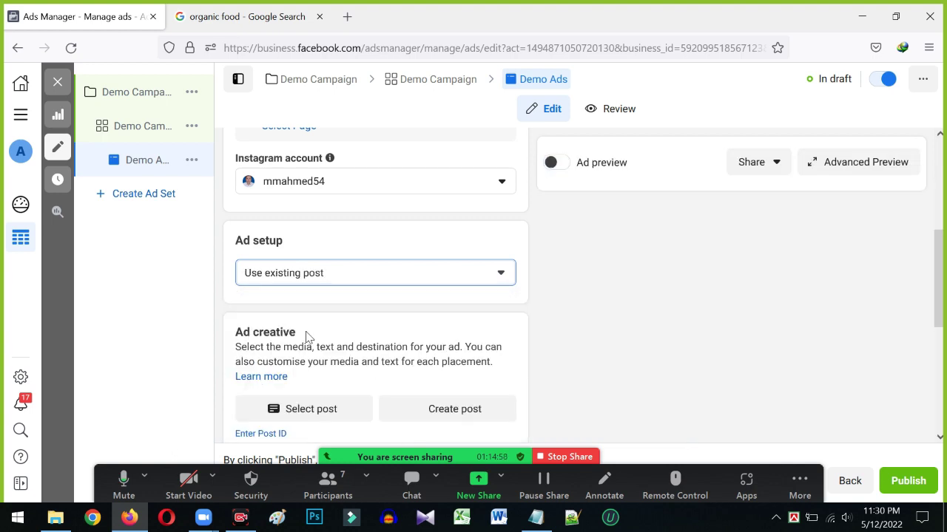
# Open the Post ID entry under the ad creative, and open the selection of existing posts
pyautogui.scroll(-2, 309, 337)
pyautogui.scroll(-2, 289, 303)
pyautogui.scroll(1, 291, 304)
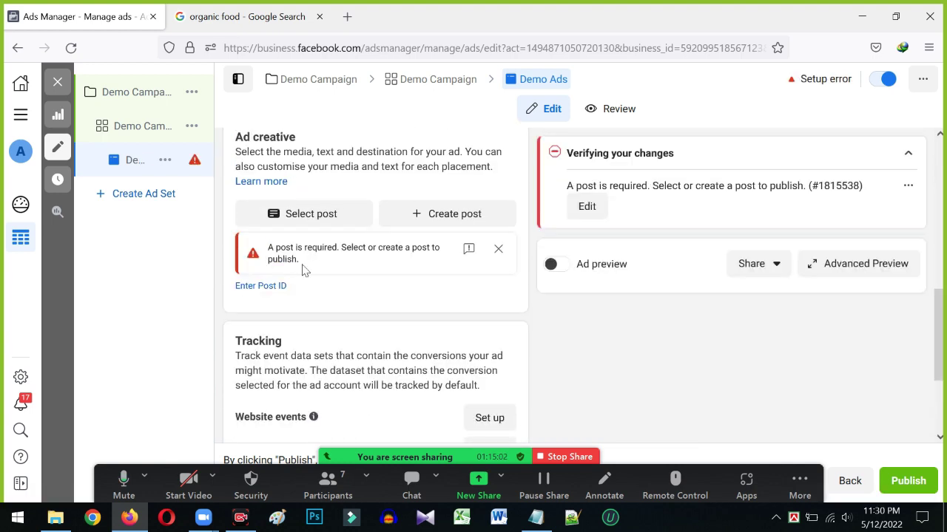
pyautogui.click(274, 287)
pyautogui.click(291, 291)
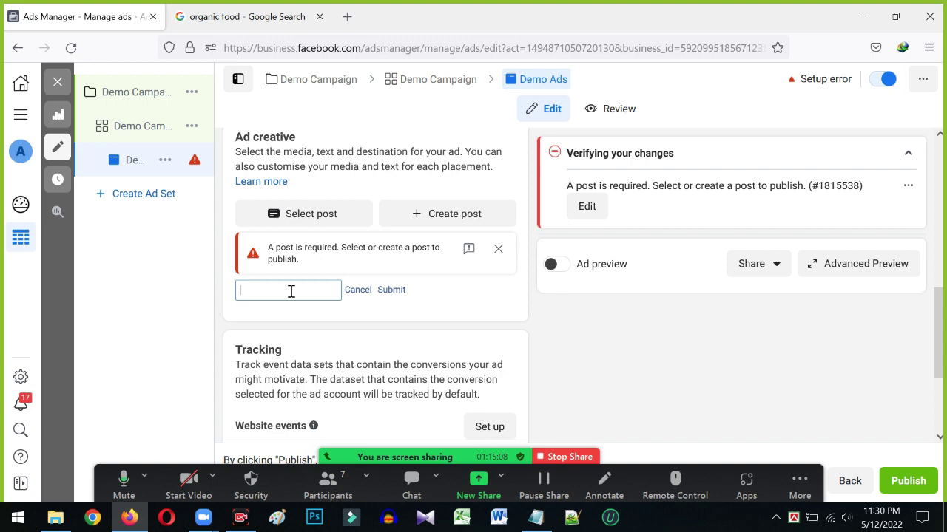
pyautogui.click(274, 215)
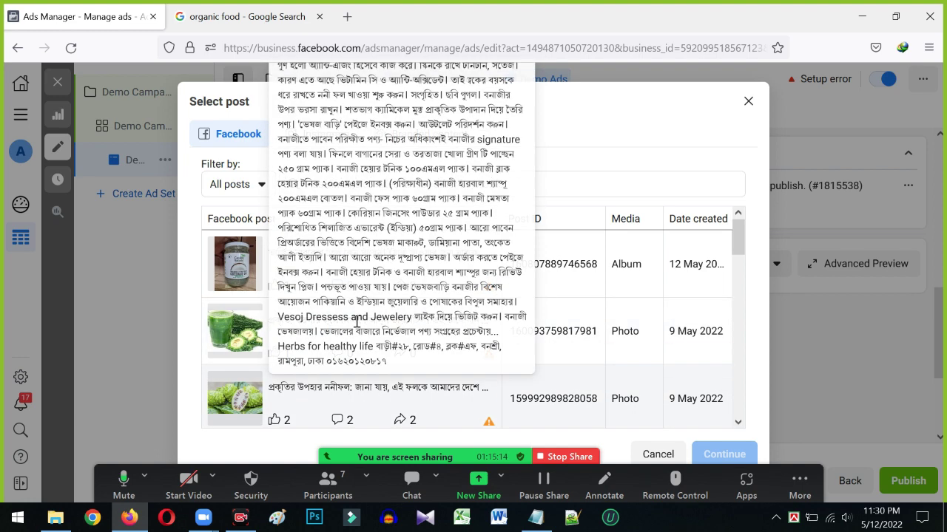
# Browse the Page's existing Facebook posts, checking their post text, post ID, media type and creation date
pyautogui.scroll(-10, 646, 365)
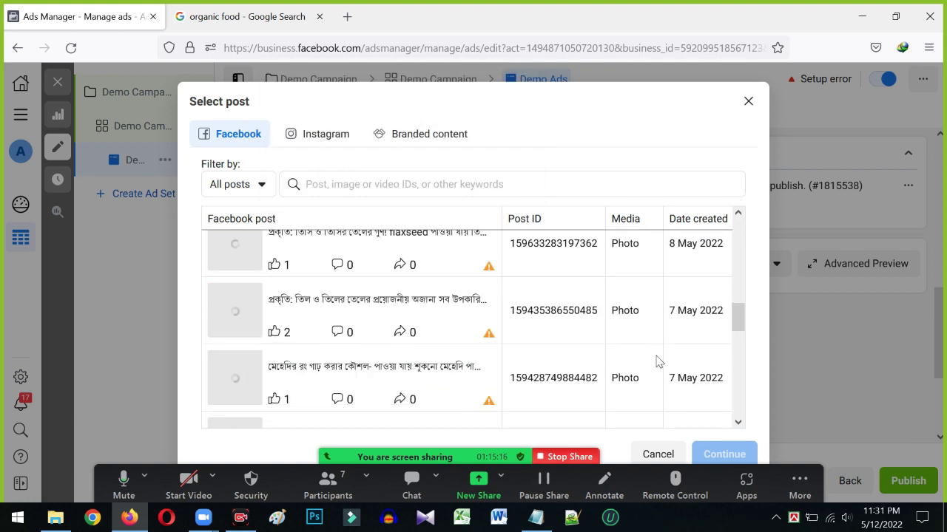
pyautogui.scroll(-5, 440, 331)
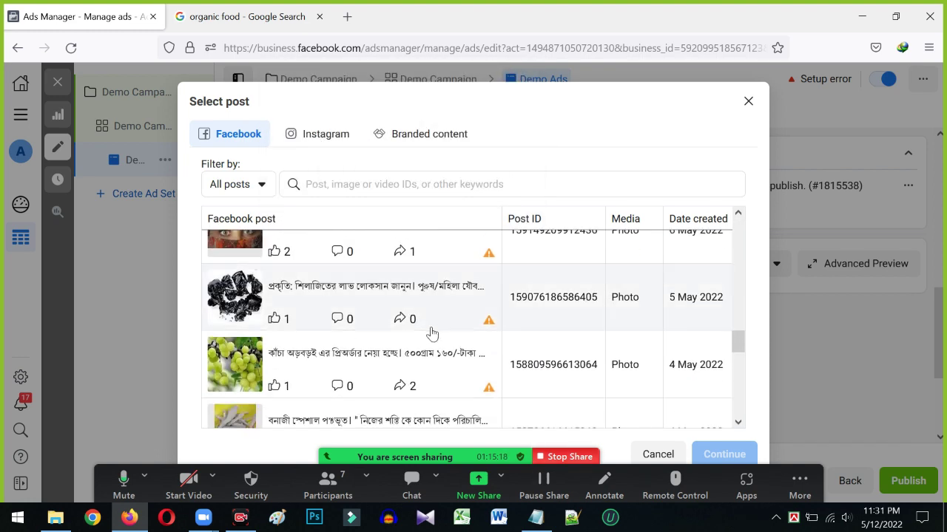
pyautogui.scroll(8, 433, 338)
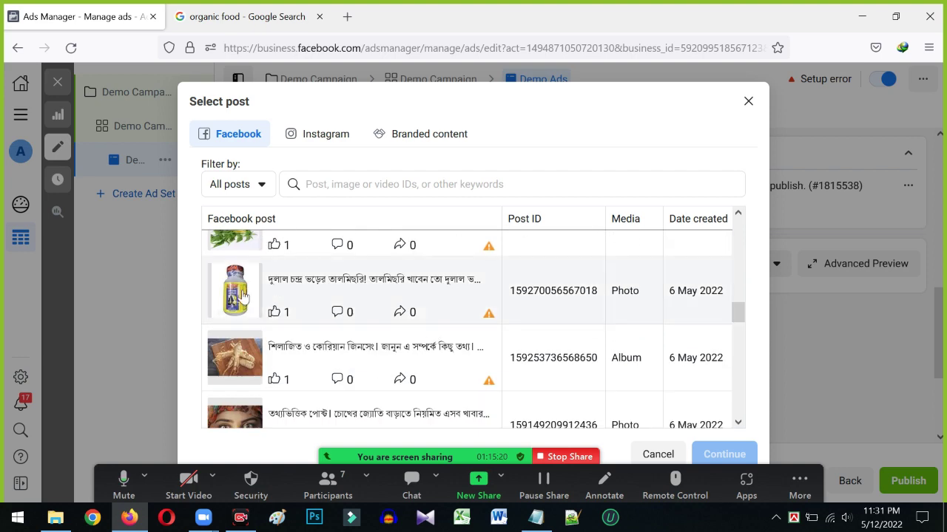
pyautogui.scroll(-10, 329, 309)
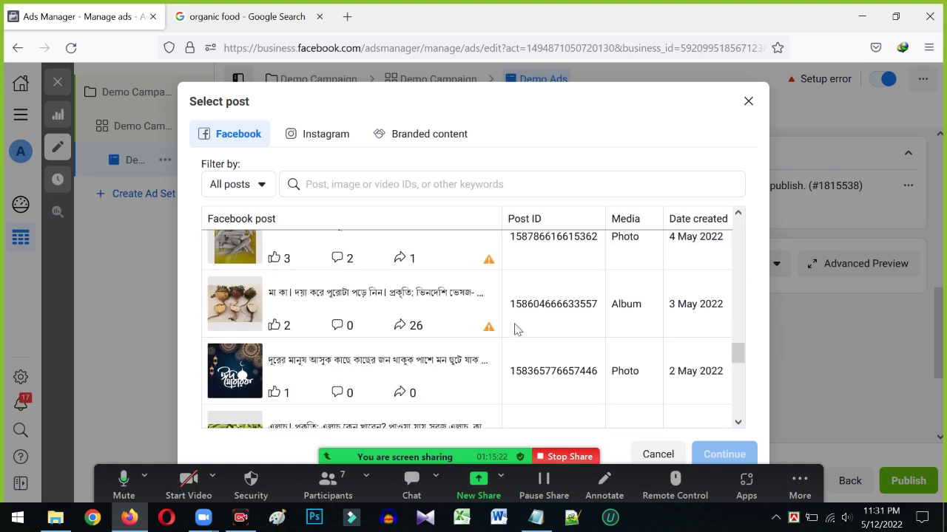
pyautogui.scroll(-5, 515, 330)
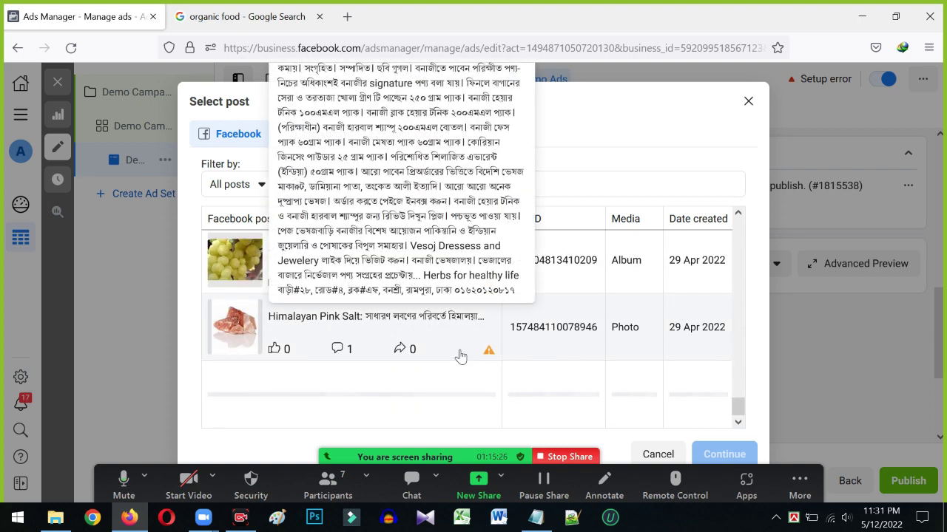
pyautogui.scroll(-5, 370, 353)
pyautogui.scroll(10, 348, 355)
pyautogui.scroll(8, 344, 329)
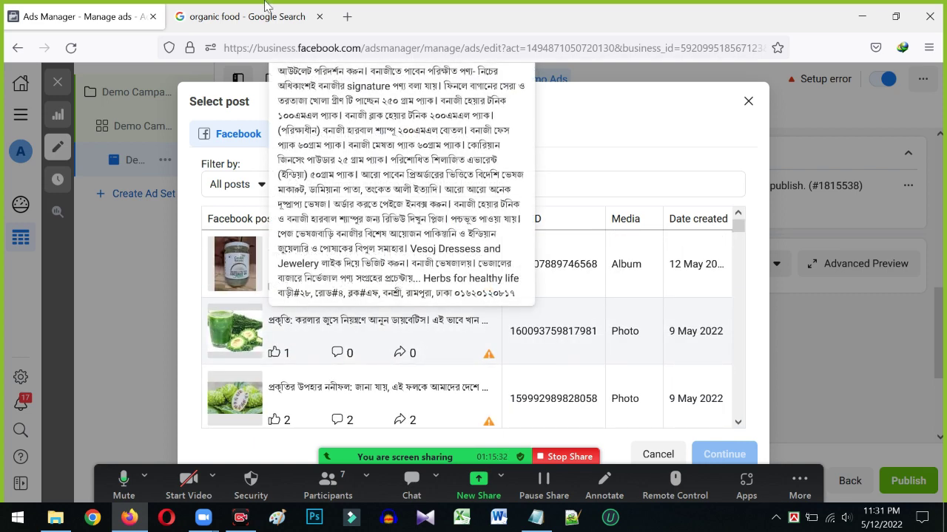
# Open Facebook in a new browser tab in place of the organic food search, and go to the managed Page ভেষজ বাড়ি
pyautogui.click(349, 17)
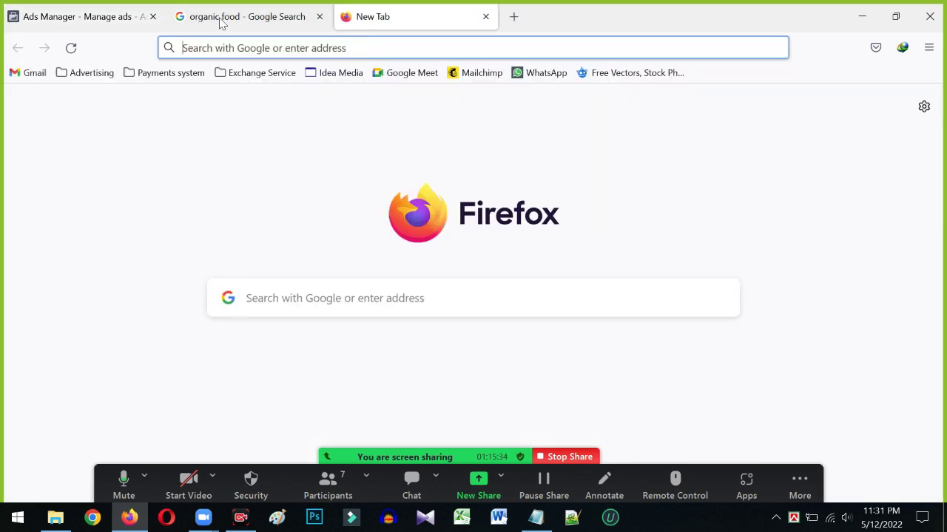
pyautogui.click(83, 73)
pyautogui.click(73, 101)
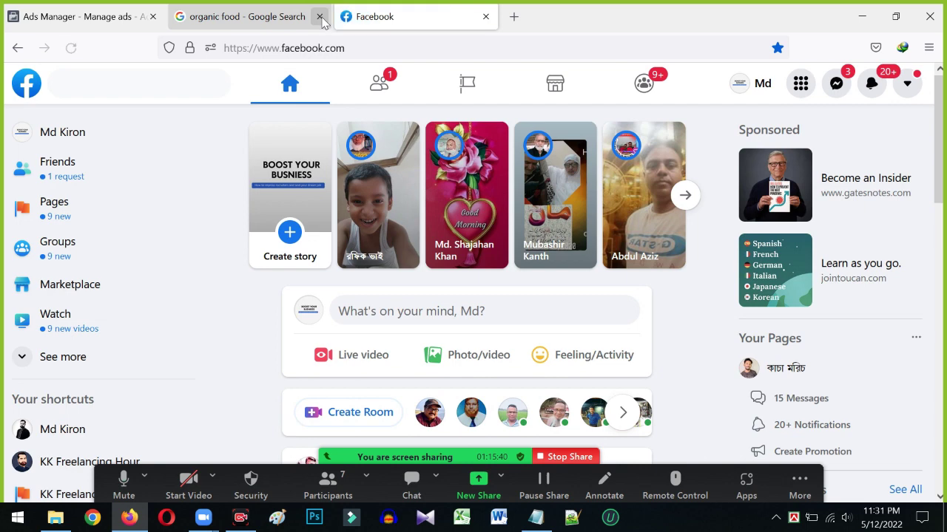
pyautogui.click(319, 16)
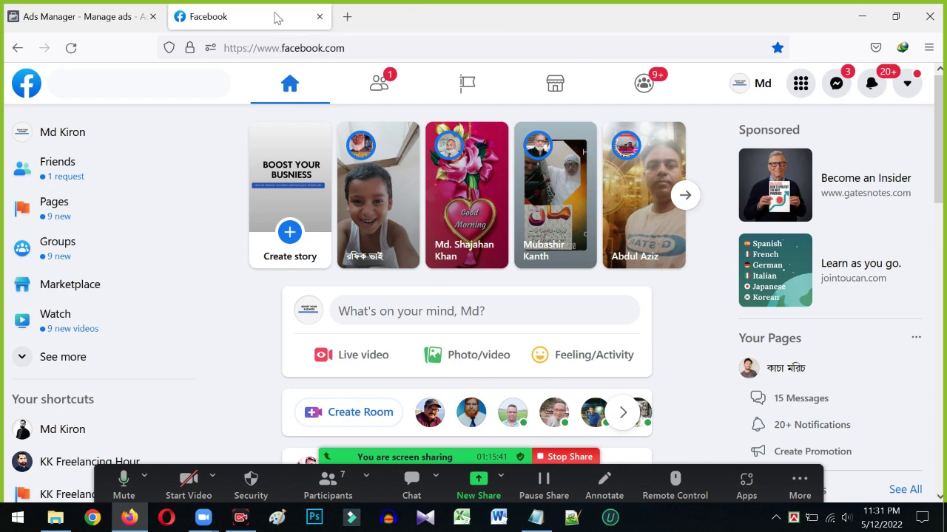
pyautogui.click(460, 85)
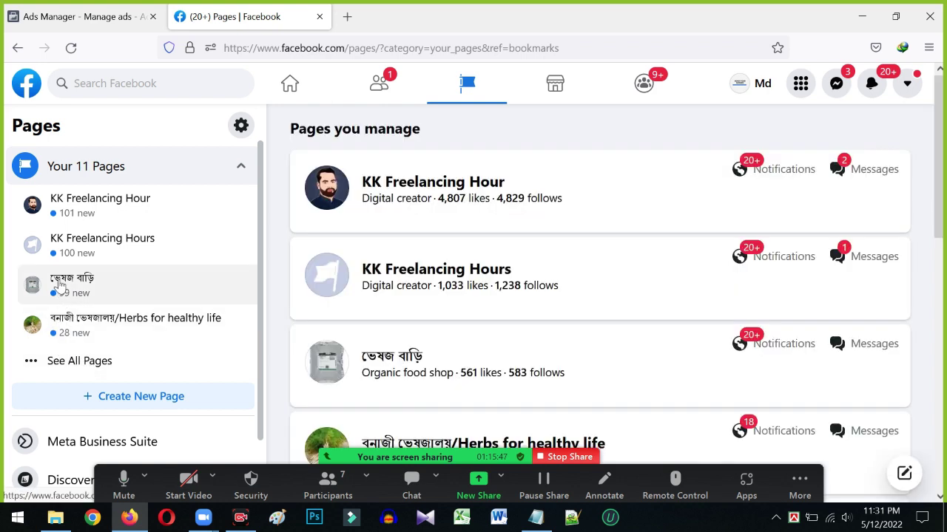
pyautogui.click(59, 286)
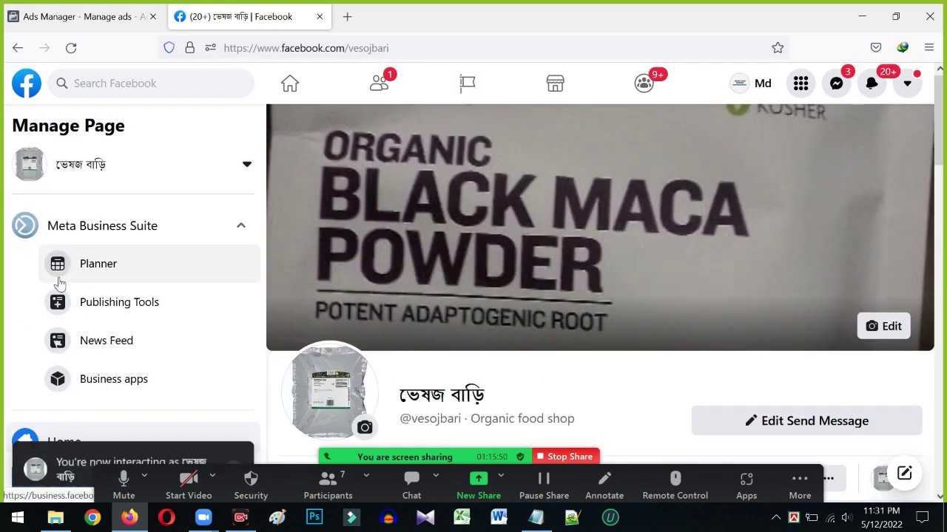
# Look through the Page's insights, photos, videos and pinned post, down to the newest entry under Other Posts
pyautogui.scroll(-5, 433, 249)
pyautogui.scroll(-2, 528, 173)
pyautogui.scroll(3, 525, 198)
pyautogui.moveTo(471, 189); pyautogui.dragTo(587, 202)
pyautogui.scroll(-2, 583, 234)
pyautogui.scroll(-15, 583, 233)
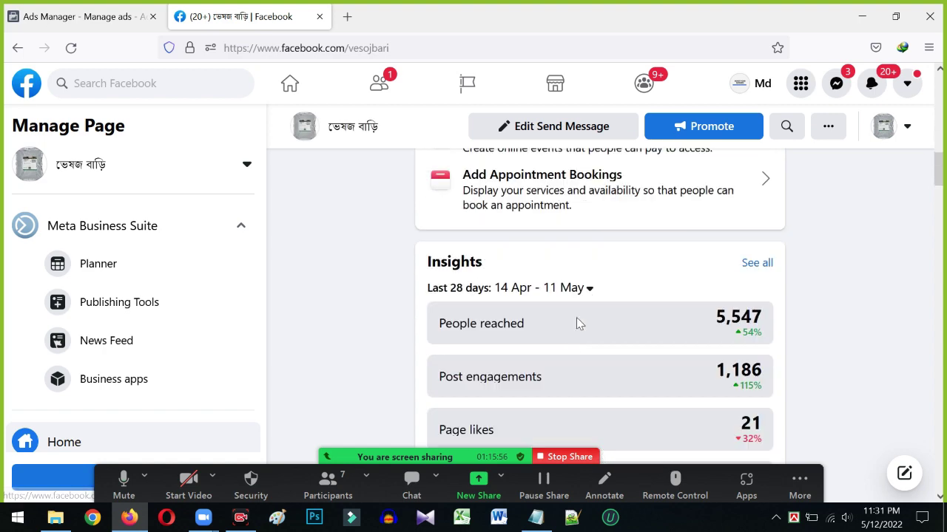
pyautogui.scroll(8, 570, 331)
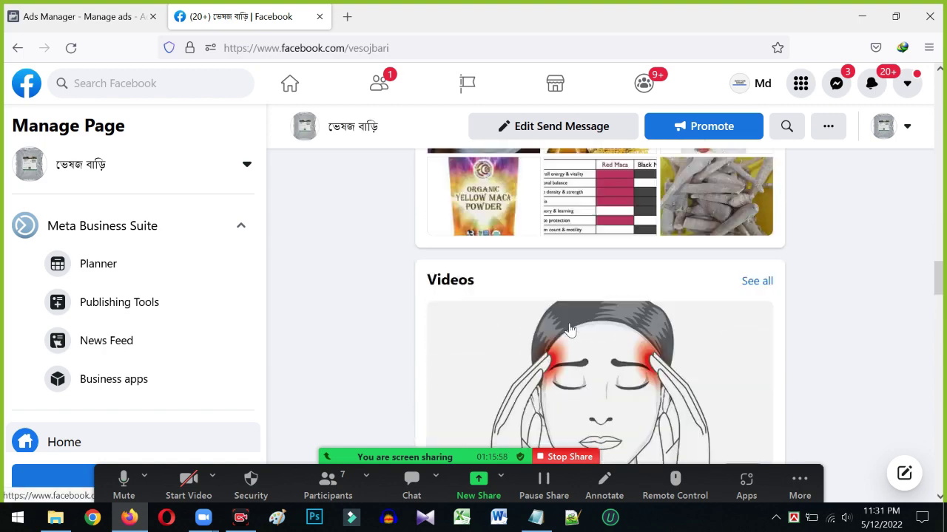
pyautogui.scroll(-15, 568, 283)
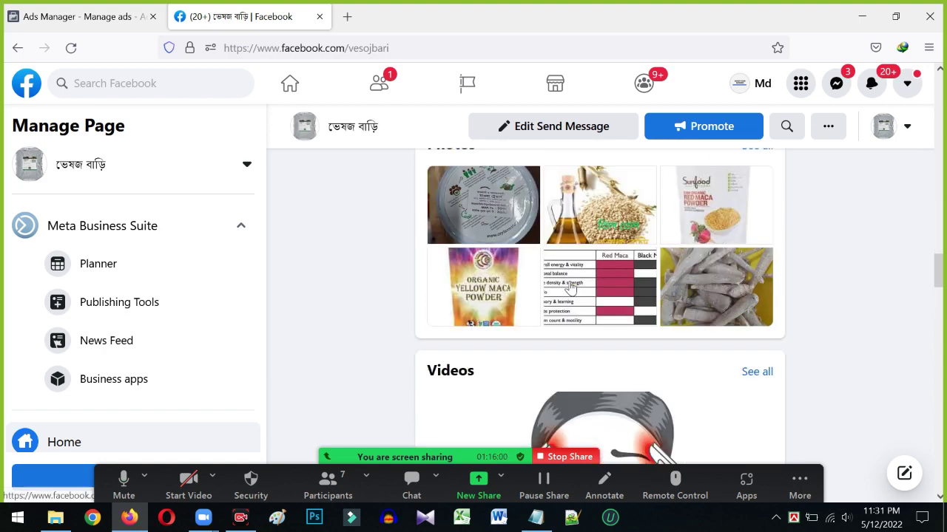
pyautogui.scroll(-2, 570, 283)
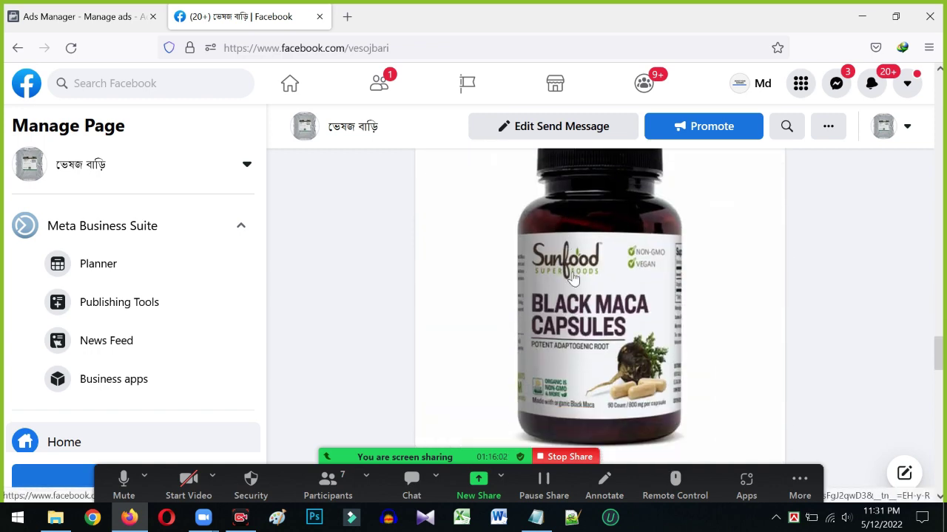
pyautogui.scroll(1, 603, 287)
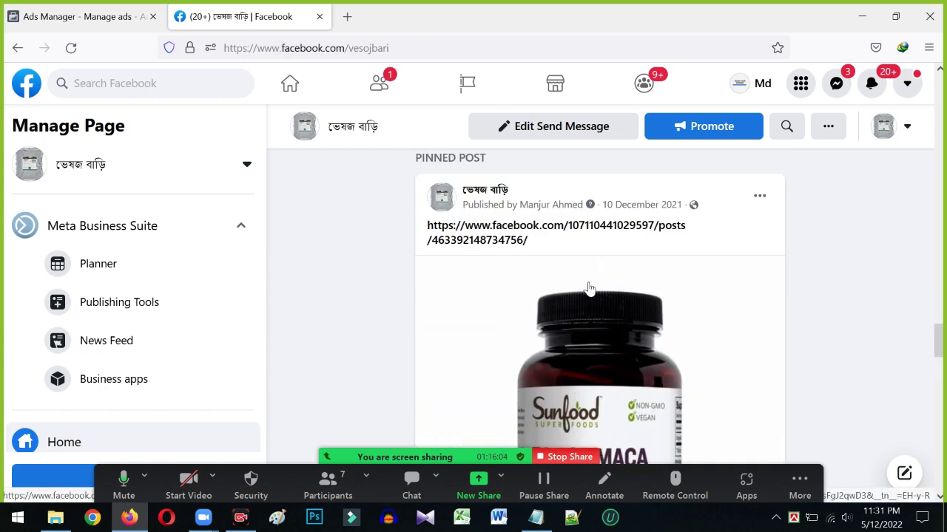
pyautogui.scroll(-4, 596, 287)
pyautogui.scroll(4, 601, 287)
pyautogui.scroll(4, 601, 287)
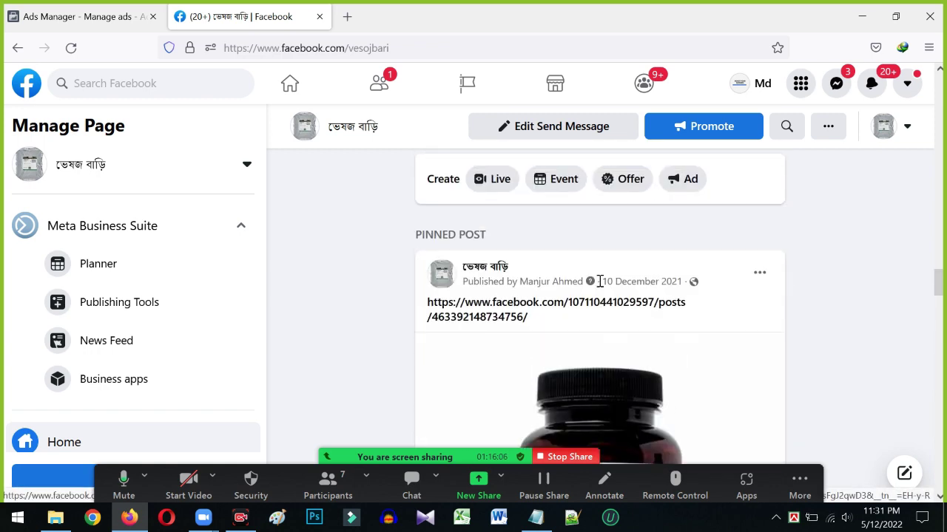
pyautogui.scroll(-3, 614, 303)
pyautogui.scroll(1, 621, 312)
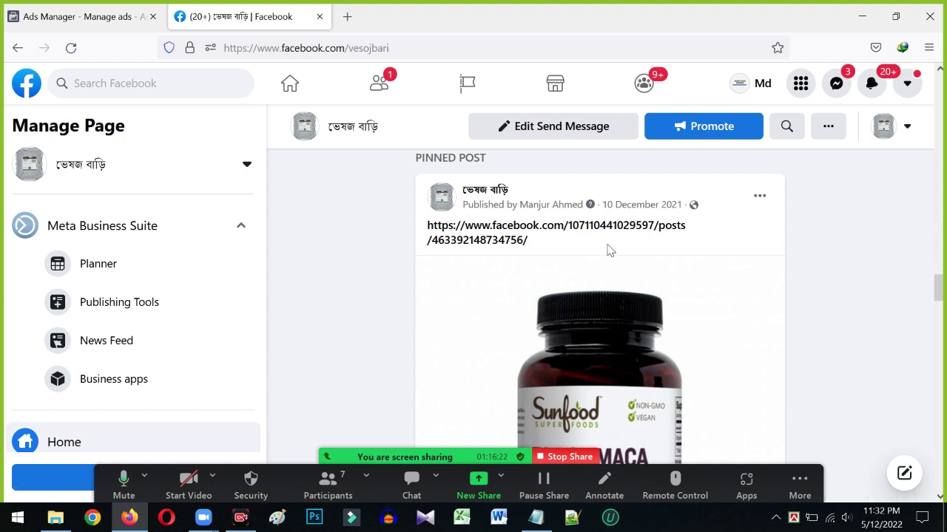
pyautogui.scroll(-5, 606, 245)
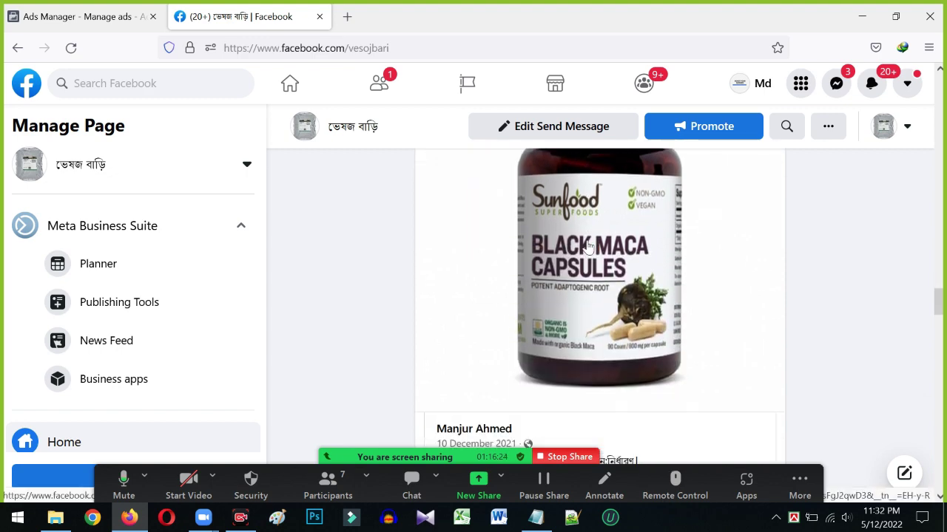
pyautogui.scroll(-10, 599, 274)
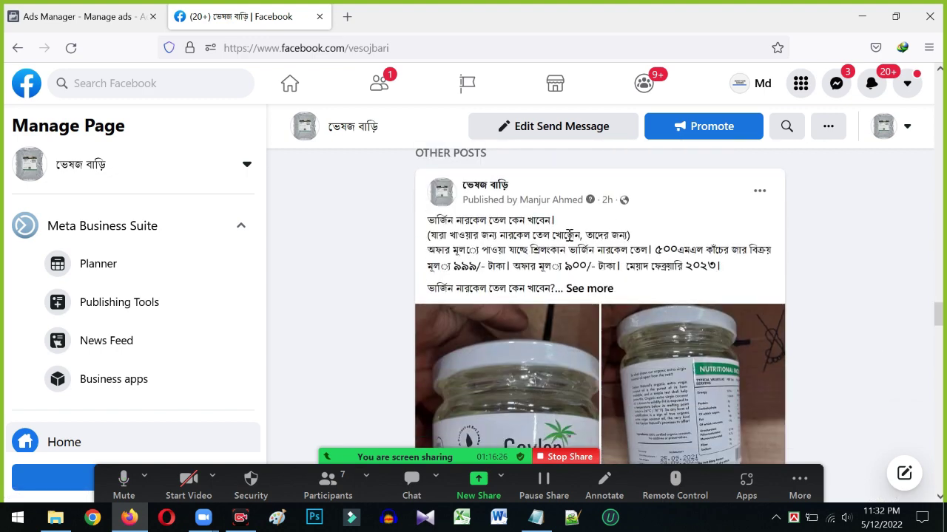
pyautogui.scroll(3, 562, 307)
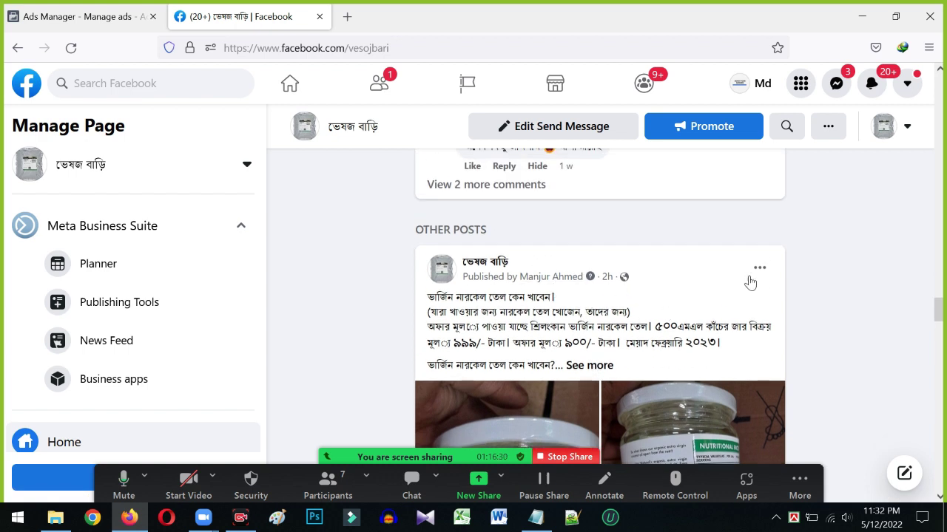
# Look through the options of the newest coconut oil post under Other Posts and open its embed code
pyautogui.click(759, 270)
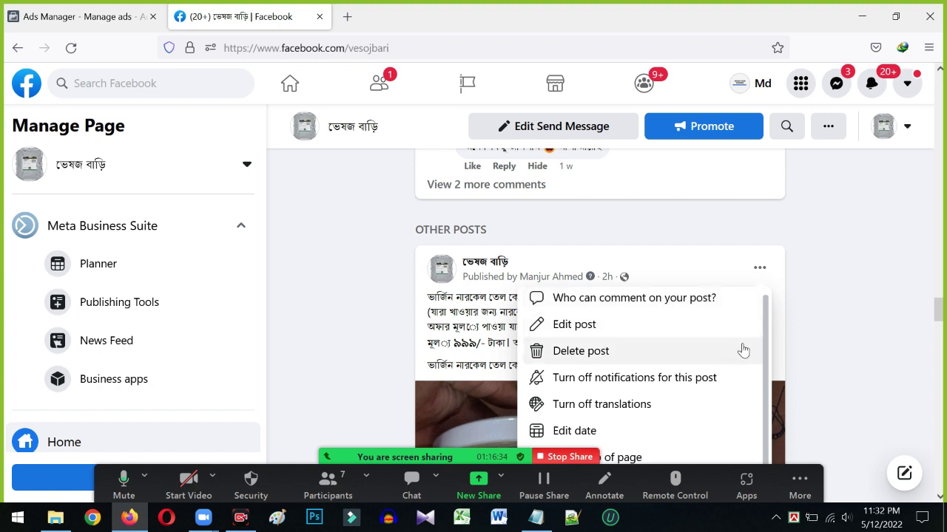
pyautogui.scroll(-3, 739, 348)
pyautogui.scroll(1, 625, 277)
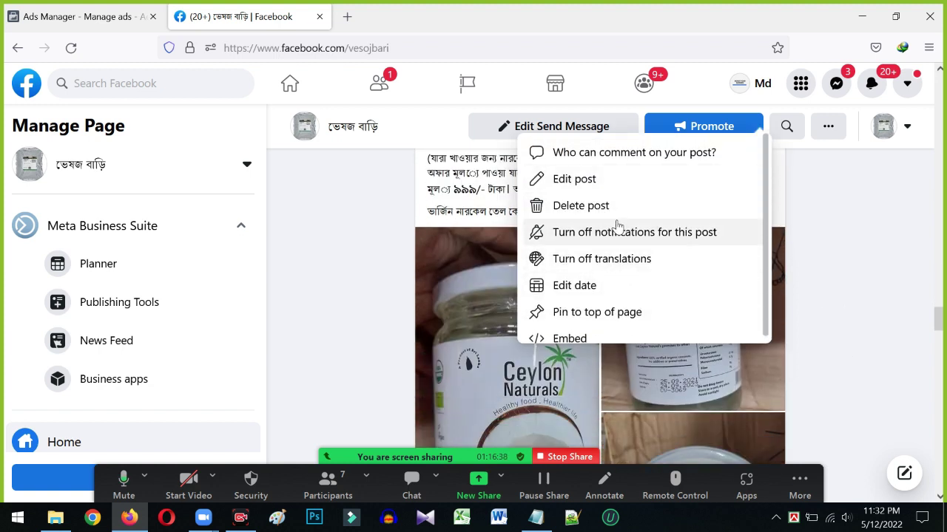
pyautogui.scroll(-1, 624, 281)
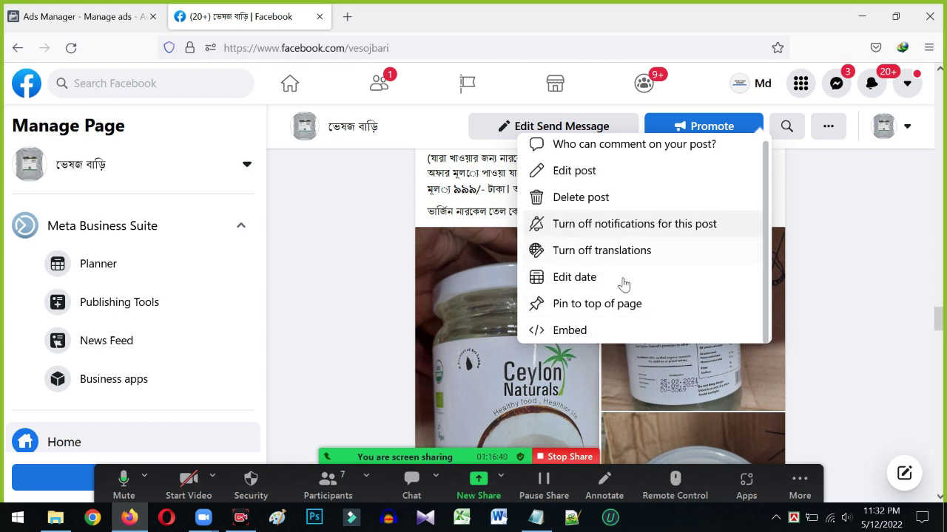
pyautogui.scroll(1, 643, 259)
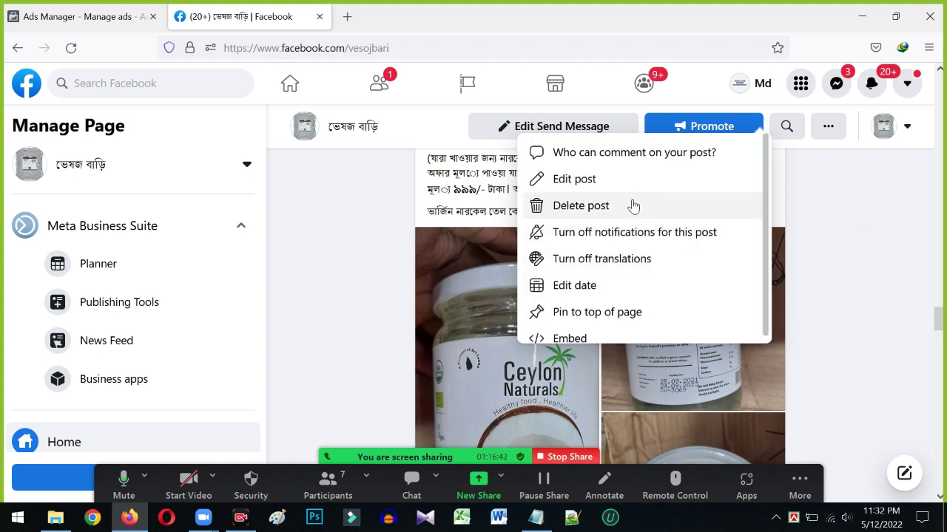
pyautogui.scroll(-1, 537, 225)
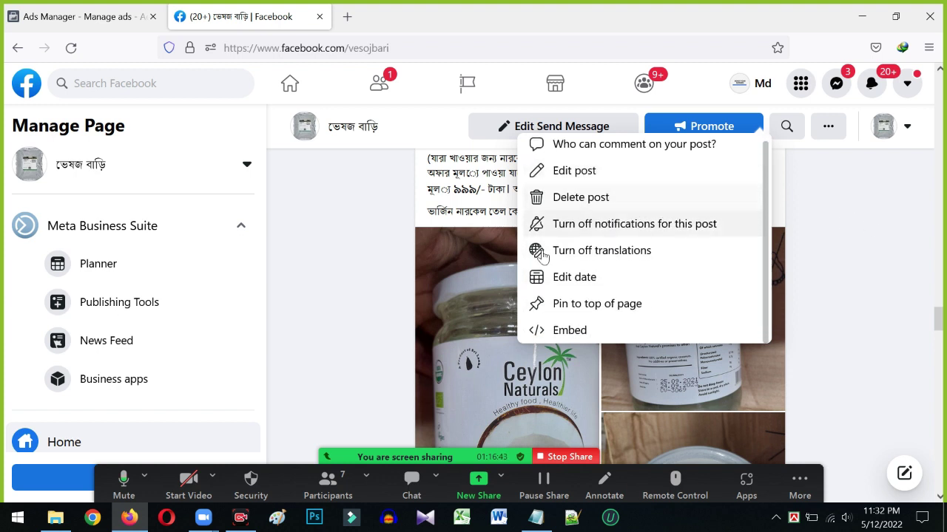
pyautogui.click(572, 330)
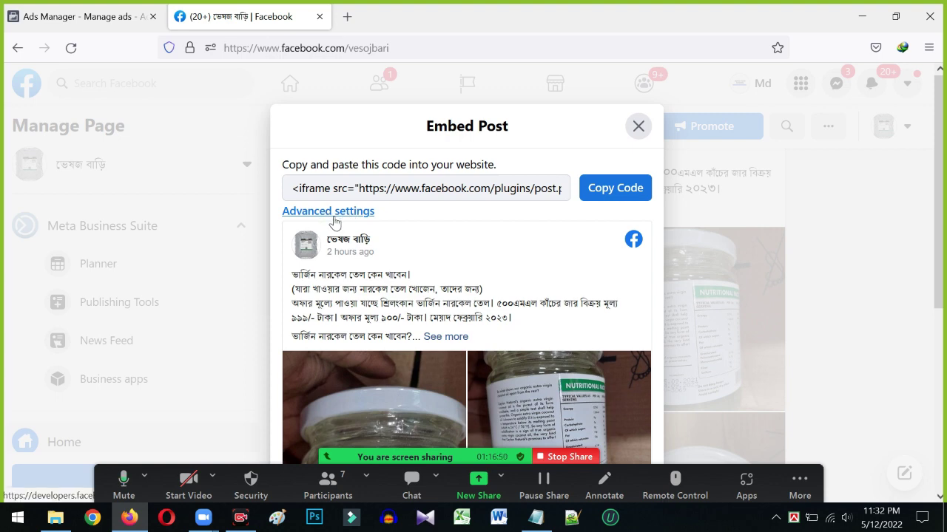
pyautogui.click(334, 213)
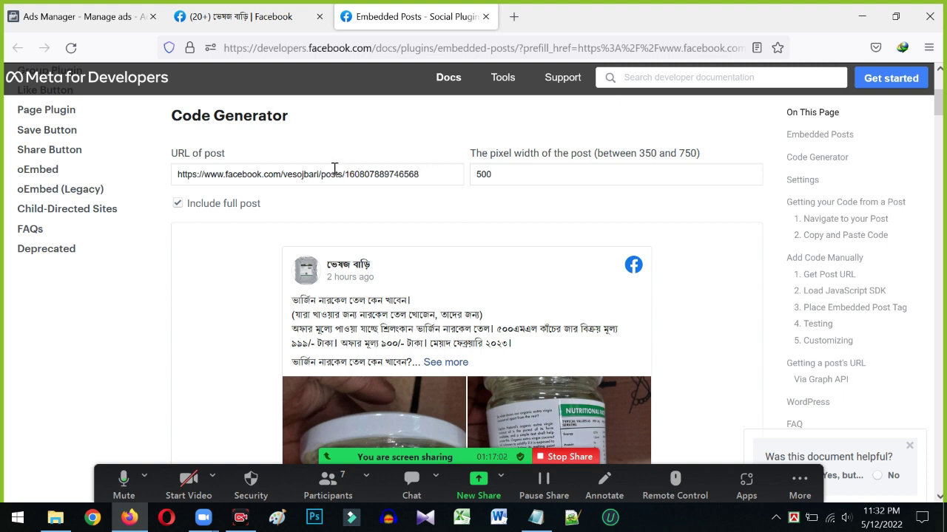
pyautogui.moveTo(346, 174); pyautogui.dragTo(433, 176)
pyautogui.hotkey('ctrl', 'c')
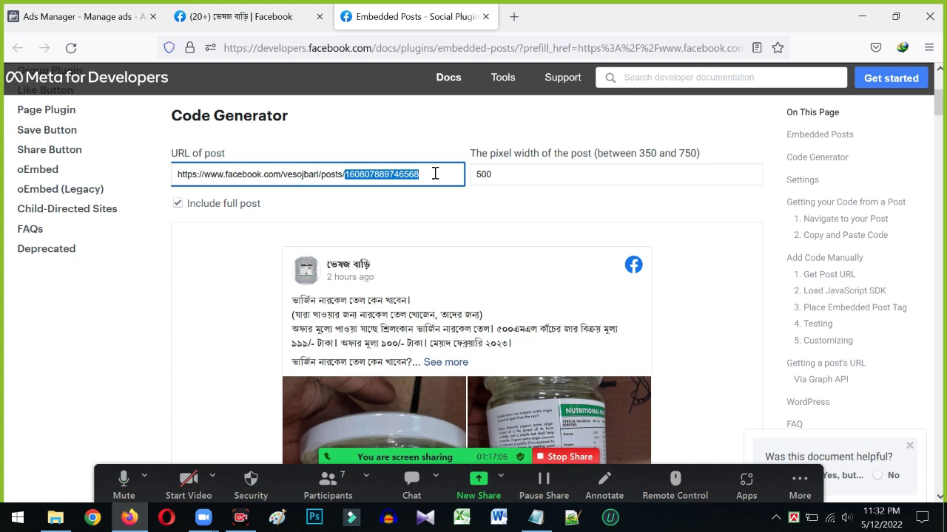
# Return to the Demo Ads ad in Ads Manager, leave the post selection without choosing one, and dismiss the missing-post notice
pyautogui.click(67, 9)
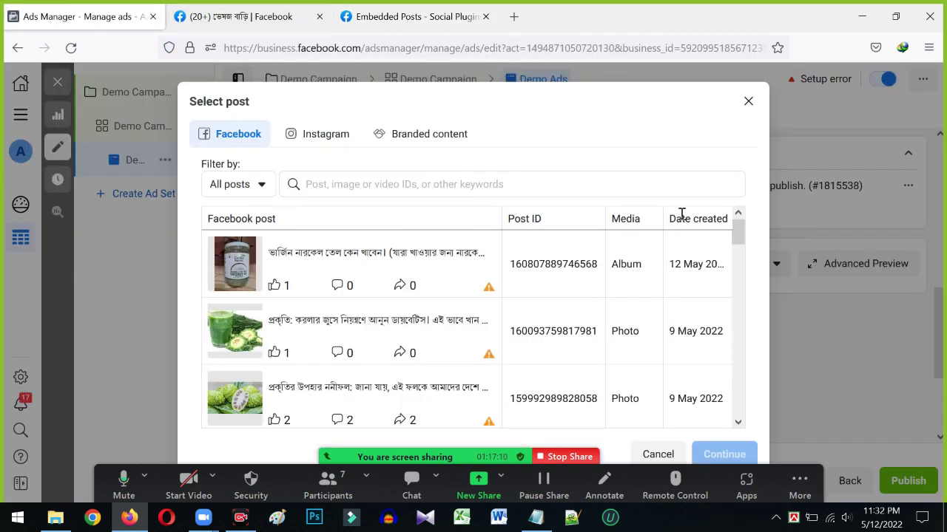
pyautogui.click(658, 454)
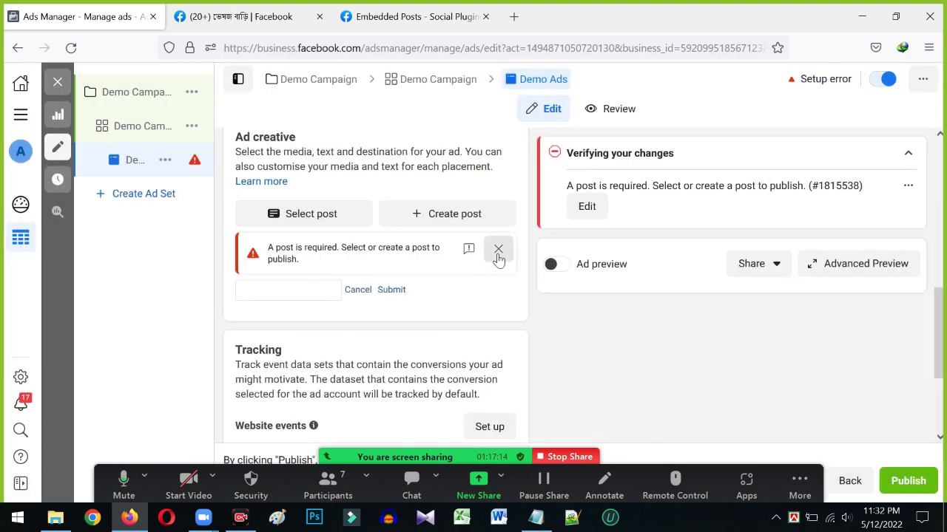
pyautogui.click(498, 249)
pyautogui.click(284, 235)
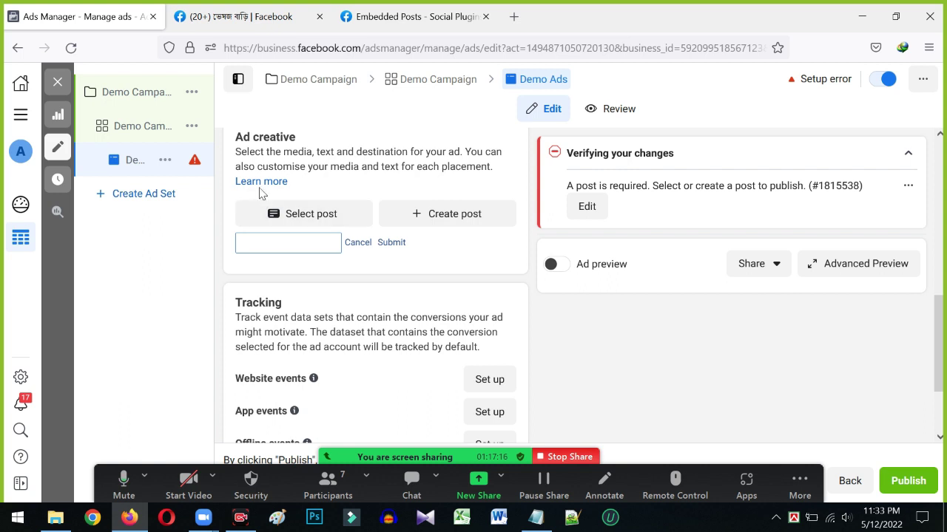
pyautogui.click(220, 186)
pyautogui.click(356, 242)
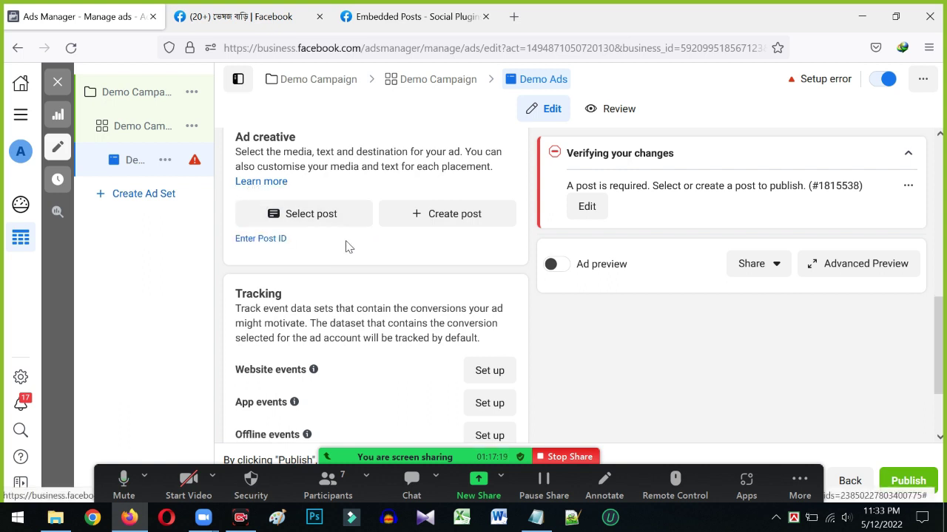
pyautogui.click(261, 238)
pyautogui.hotkey('ctrl', 'v')
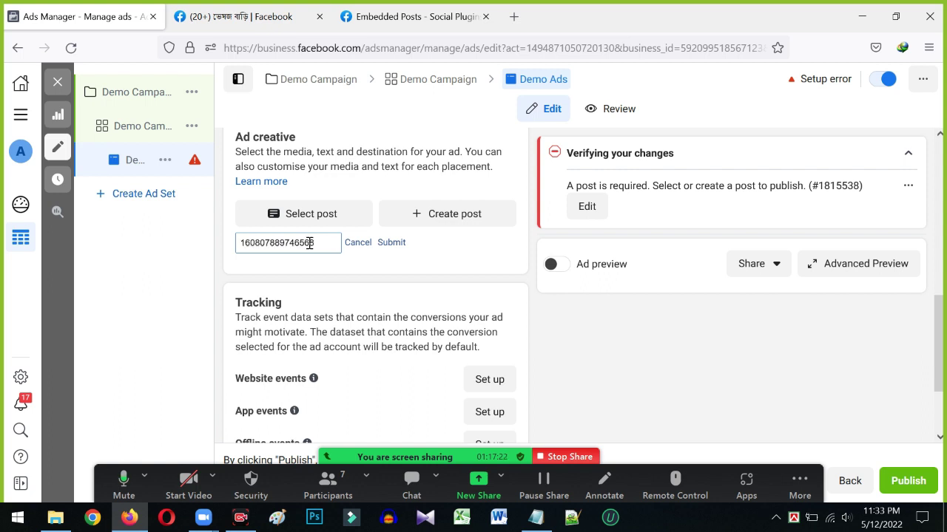
pyautogui.click(391, 243)
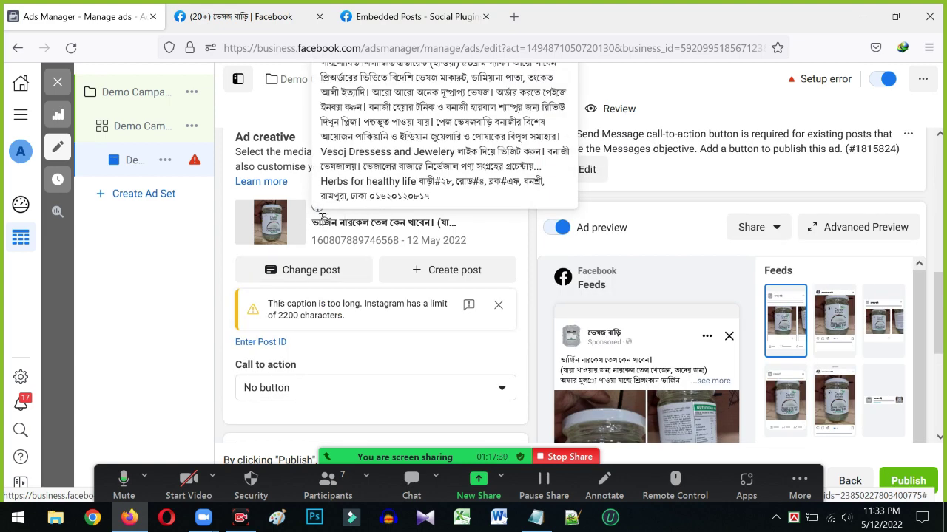
# Examine the ad creative's caption-length notice, the call to action, the ad preview and the listed setup errors
pyautogui.scroll(2, 343, 239)
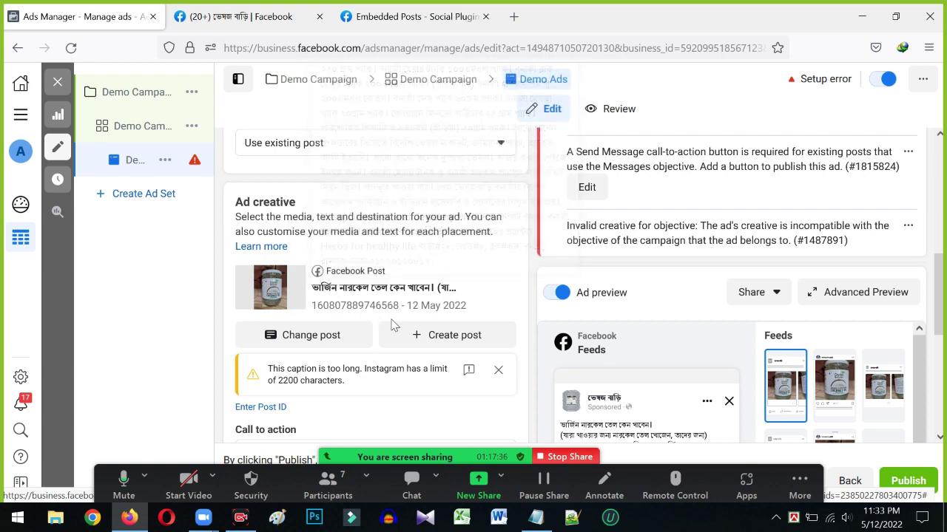
pyautogui.scroll(-3, 388, 319)
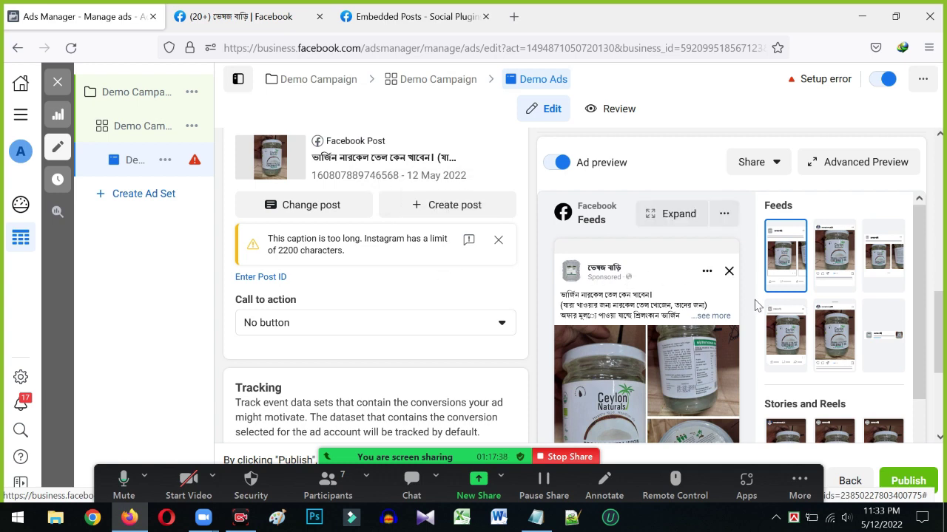
pyautogui.scroll(3, 518, 303)
pyautogui.scroll(-2, 340, 281)
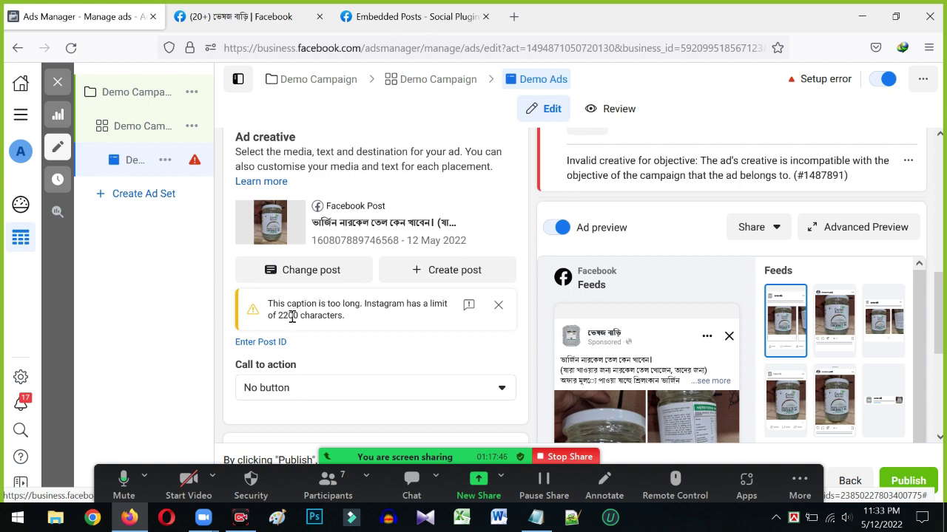
pyautogui.moveTo(289, 317); pyautogui.dragTo(335, 315)
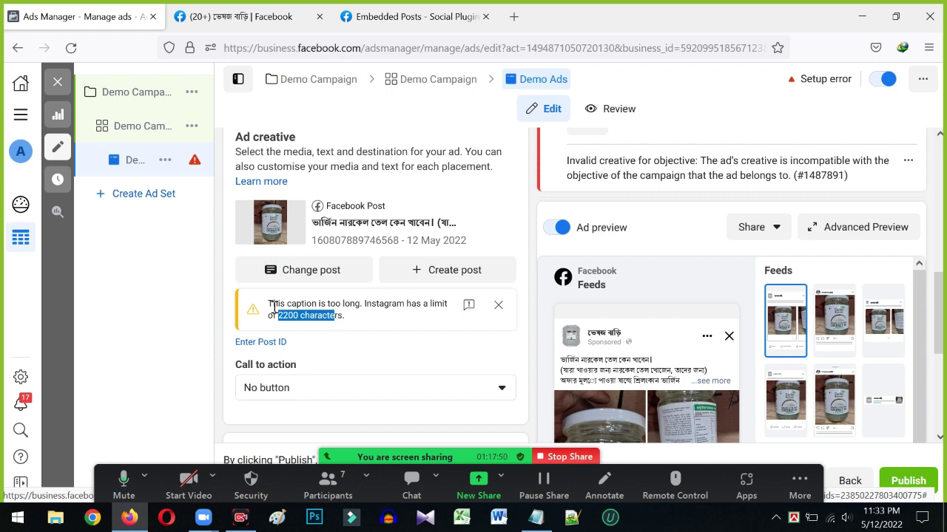
pyautogui.scroll(-2, 469, 305)
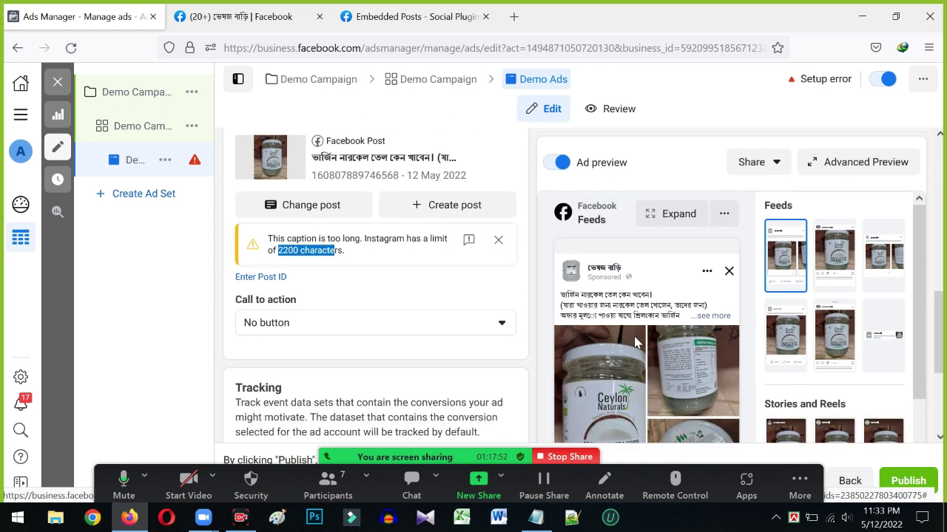
pyautogui.scroll(-2, 474, 345)
pyautogui.scroll(7, 385, 311)
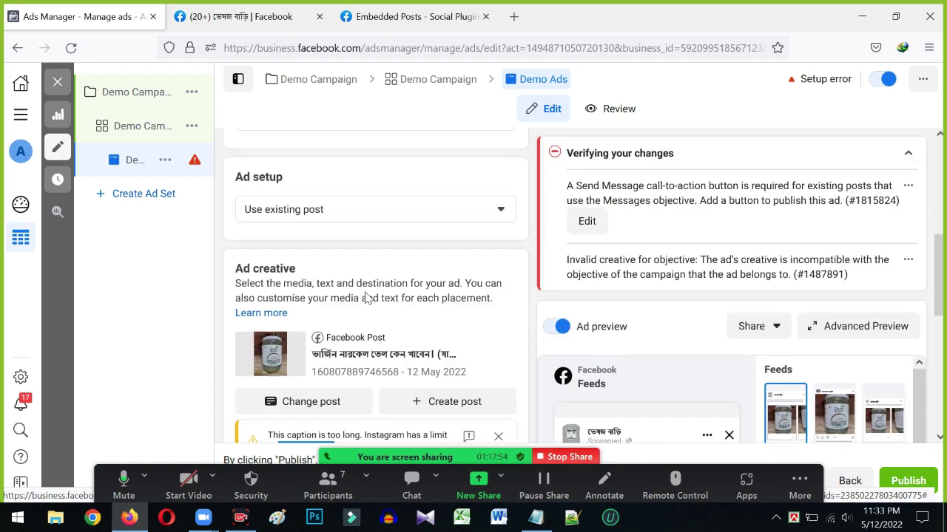
# Examine the ad's identity, ad setup and ad creative sections, including the caption-length notice under the selected post
pyautogui.scroll(3, 357, 286)
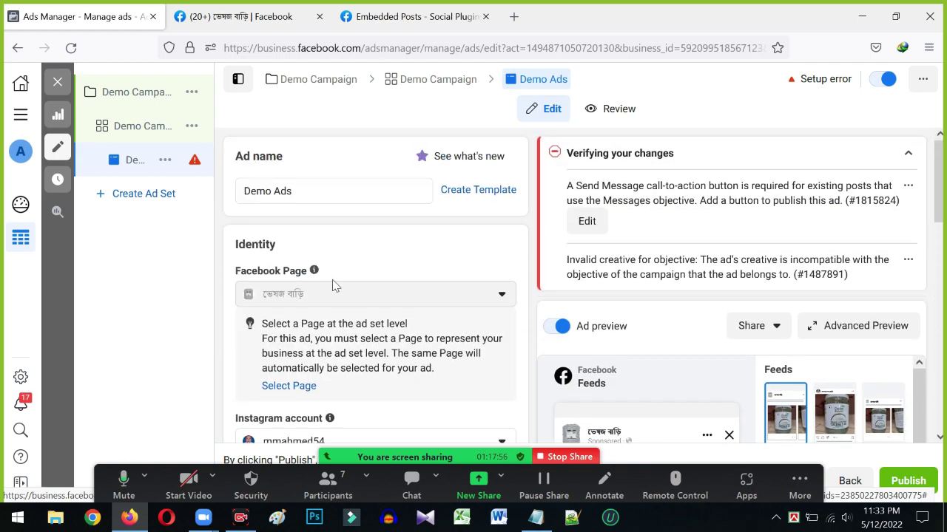
pyautogui.scroll(-2, 332, 286)
pyautogui.scroll(-1, 313, 324)
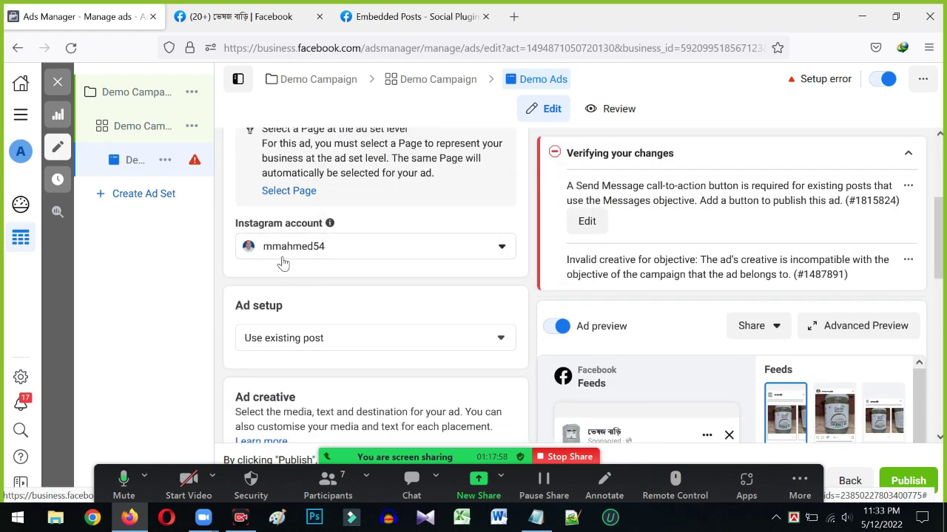
pyautogui.scroll(-2, 318, 270)
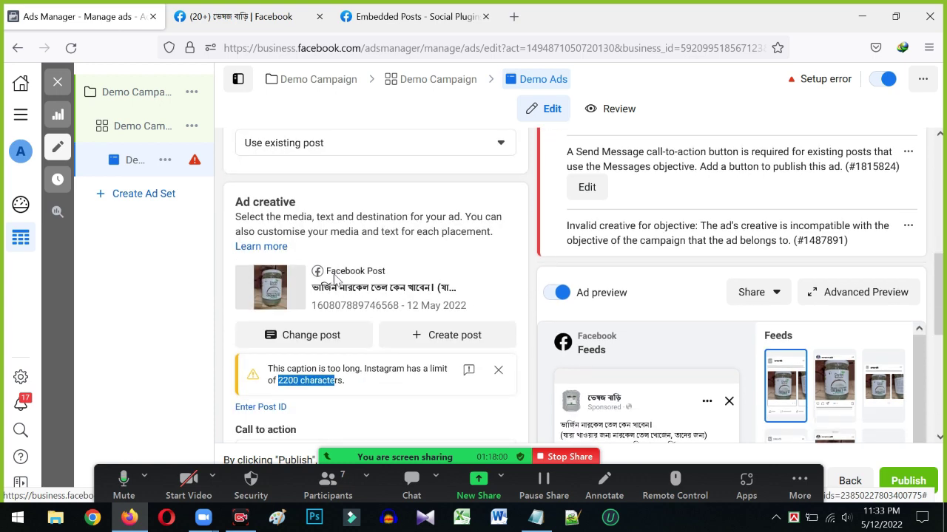
pyautogui.scroll(-2, 329, 270)
pyautogui.moveTo(271, 238); pyautogui.dragTo(339, 250)
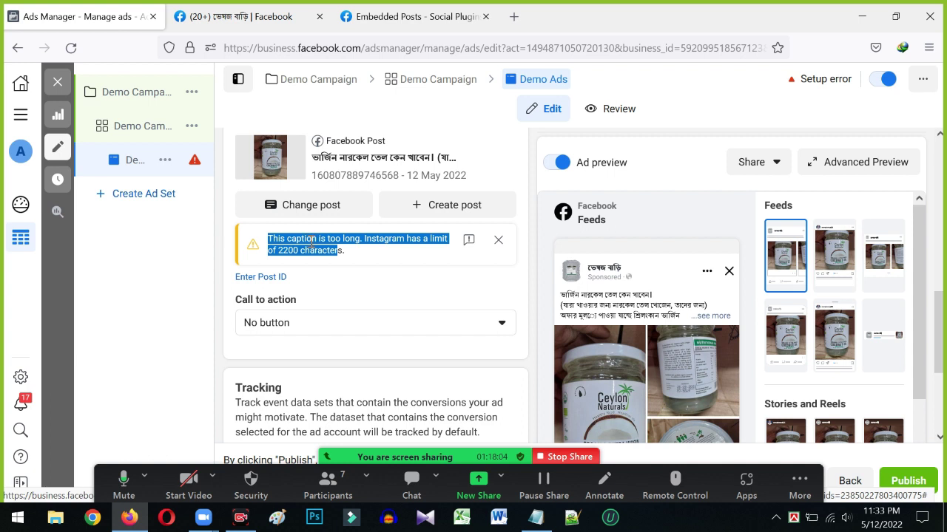
pyautogui.click(311, 242)
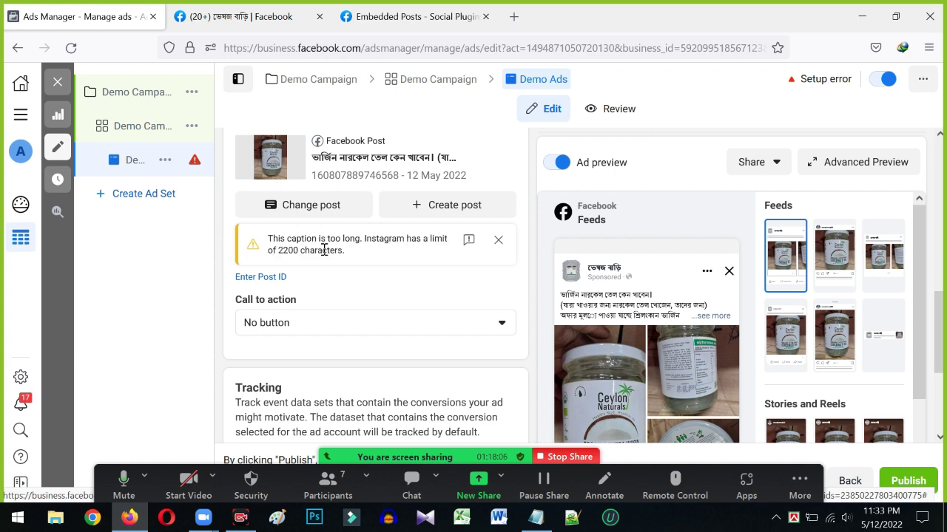
# Expand the full caption in the Facebook Feeds ad preview and compare its length with the limit in the caption notice
pyautogui.click(722, 316)
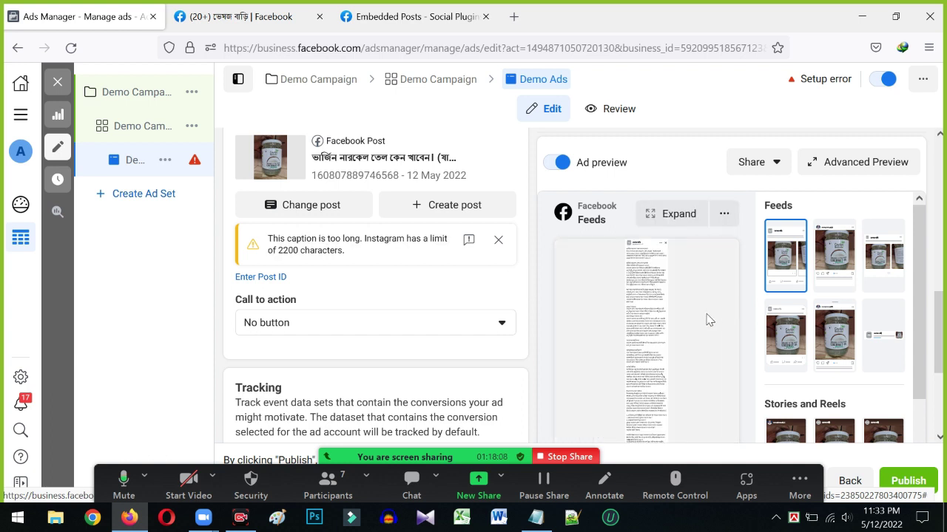
pyautogui.scroll(-3, 657, 310)
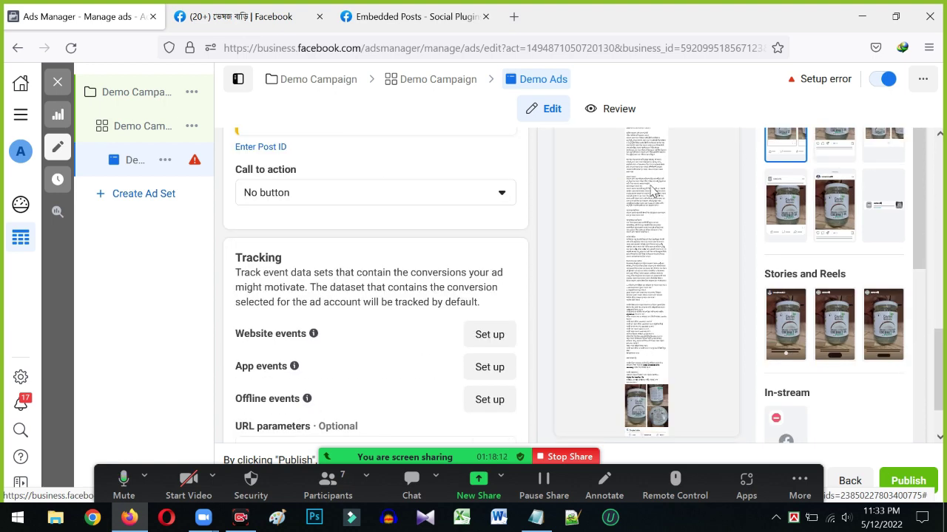
pyautogui.scroll(2, 656, 197)
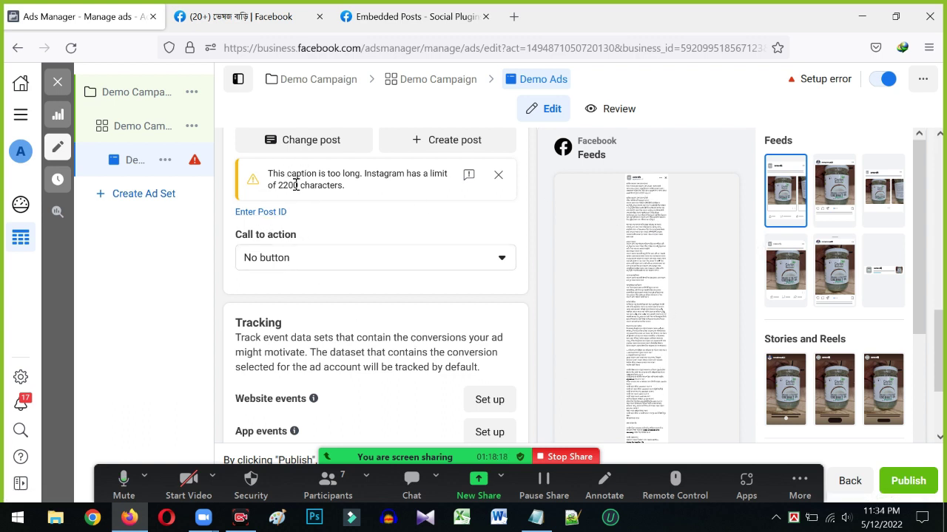
pyautogui.moveTo(279, 183); pyautogui.dragTo(294, 185)
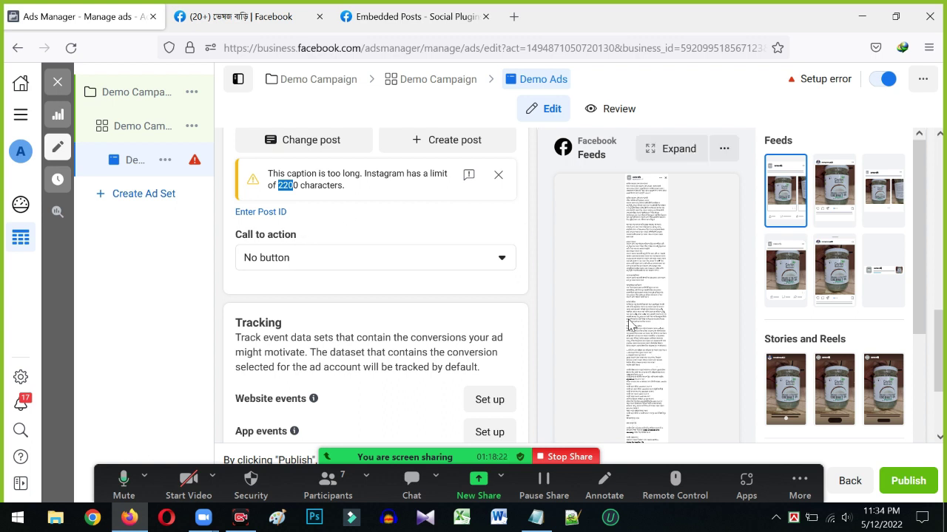
pyautogui.scroll(2, 322, 241)
pyautogui.click(388, 238)
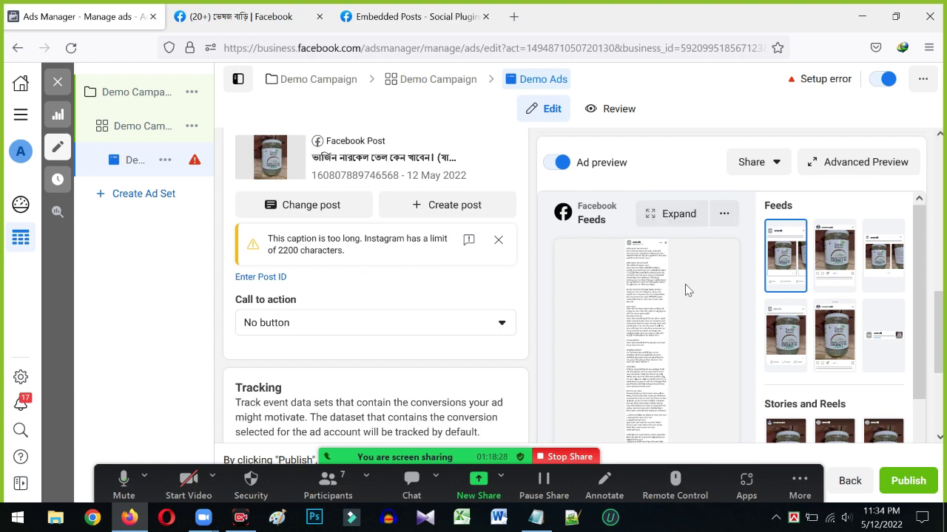
# Look over the post's preview in the Embedded Posts code generator and return to the Demo Ads ad in Ads Manager
pyautogui.click(409, 14)
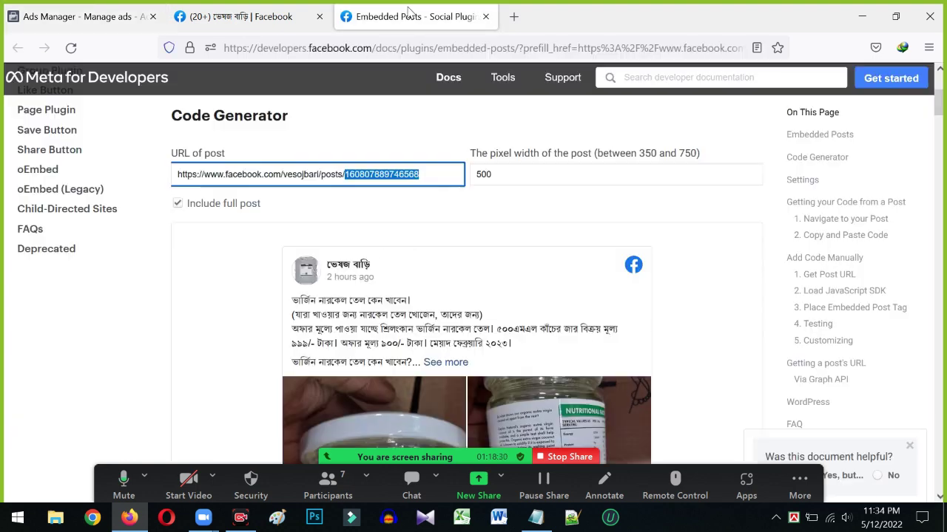
pyautogui.scroll(-3, 453, 254)
pyautogui.scroll(2, 452, 254)
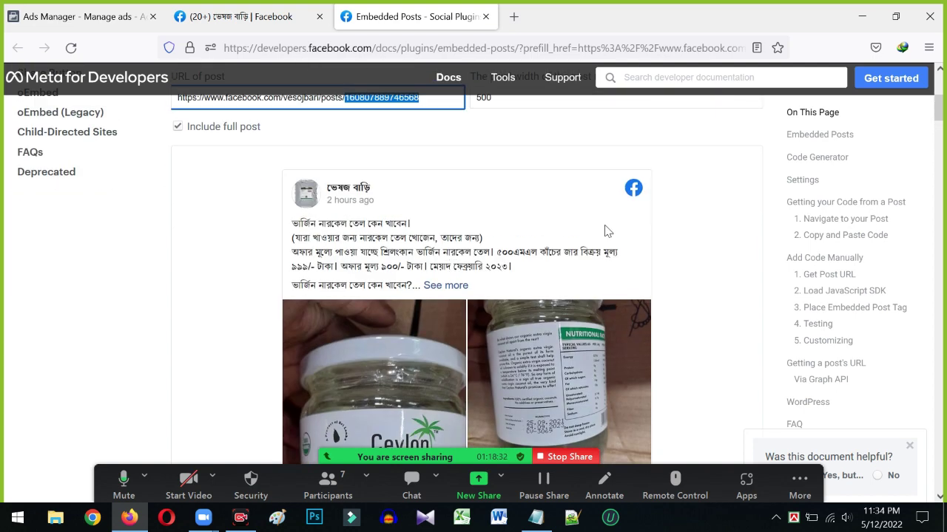
pyautogui.scroll(-2, 510, 336)
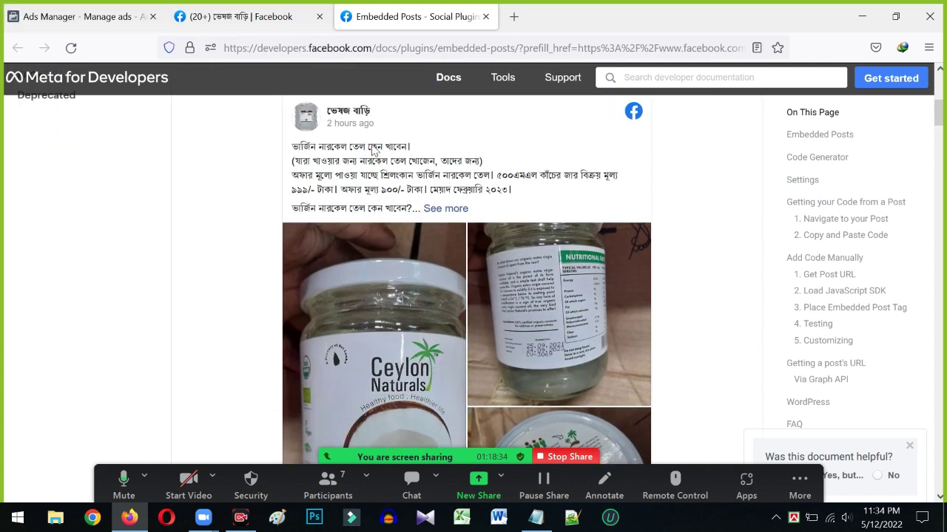
pyautogui.hotkey('ctrl', 'Tab')
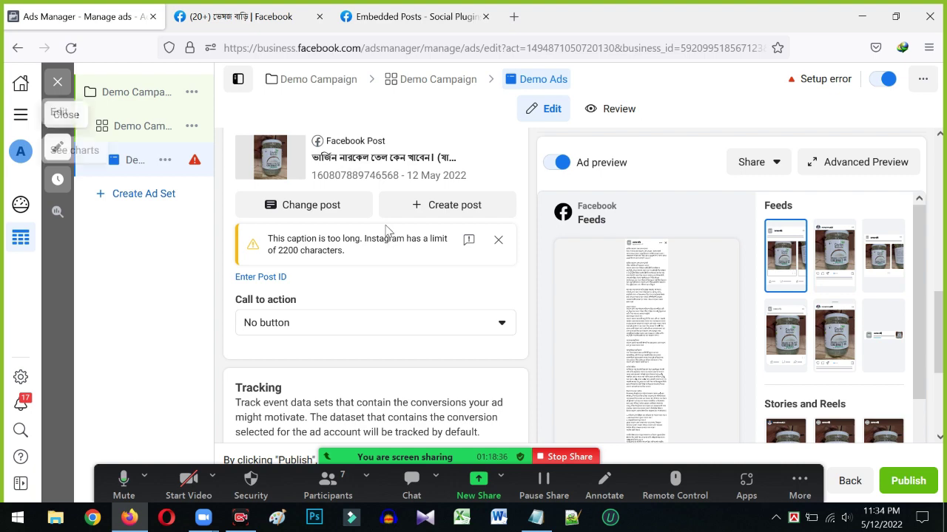
# Examine the ad's identity, setup and creative settings again alongside the setup errors and the expanded ad preview
pyautogui.scroll(4, 355, 224)
pyautogui.scroll(-3, 330, 190)
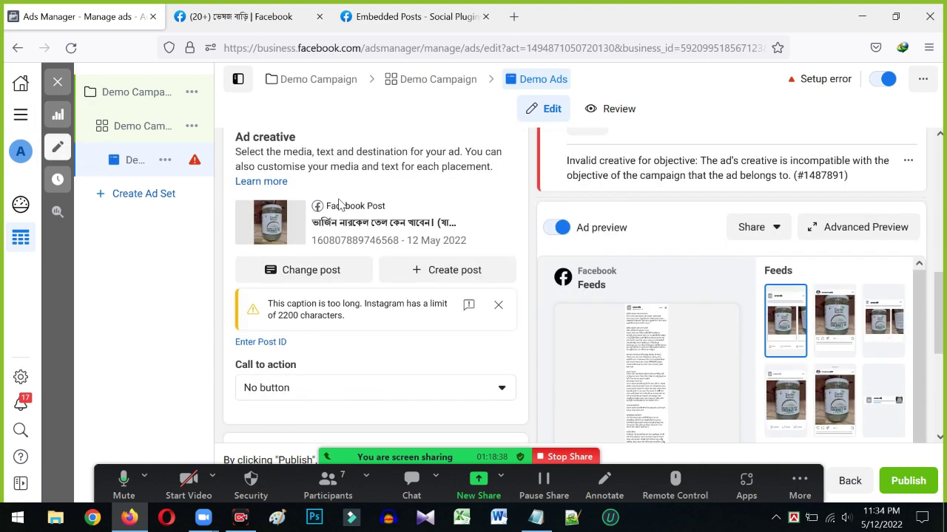
pyautogui.scroll(-2, 334, 274)
pyautogui.scroll(3, 340, 241)
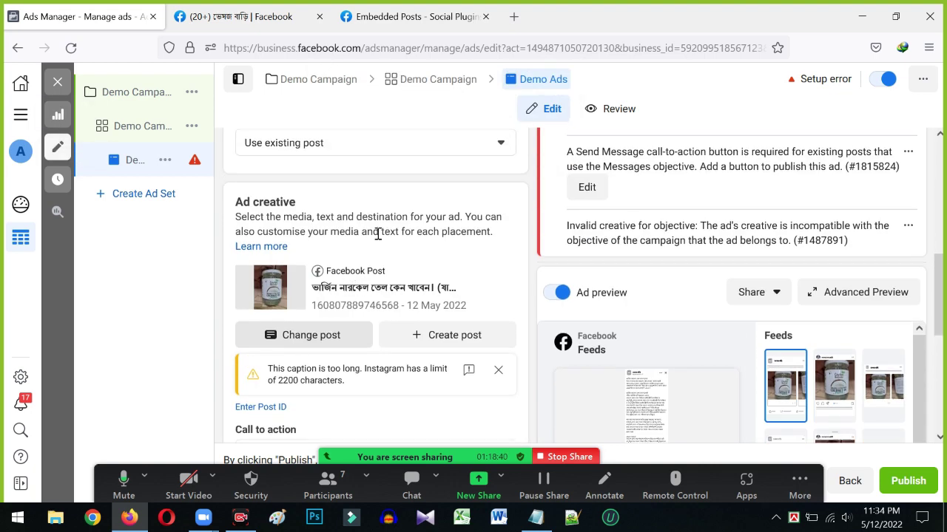
pyautogui.scroll(4, 368, 257)
pyautogui.scroll(5, 368, 256)
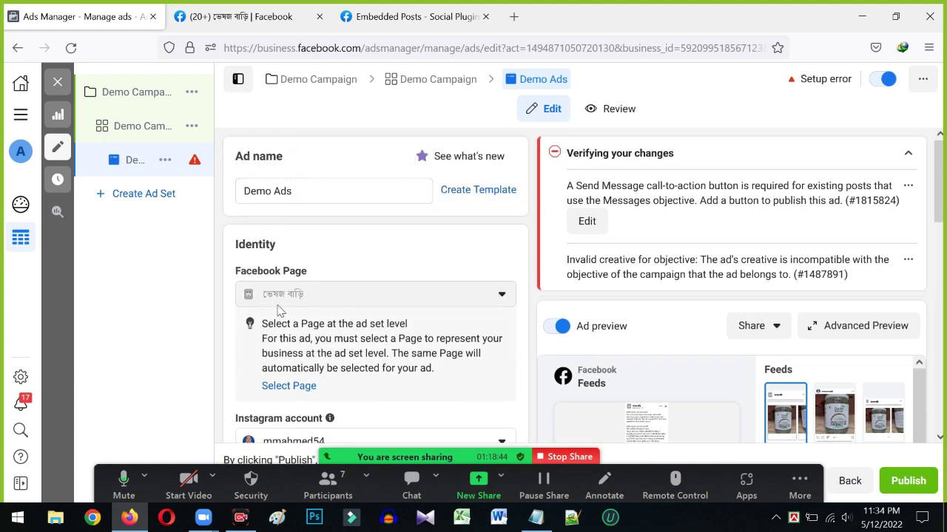
pyautogui.scroll(-4, 320, 305)
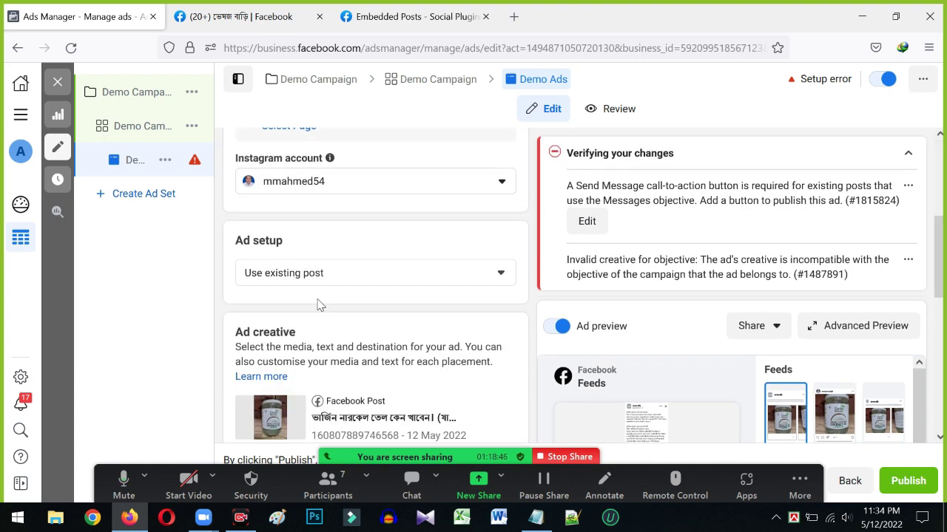
pyautogui.scroll(-1, 358, 363)
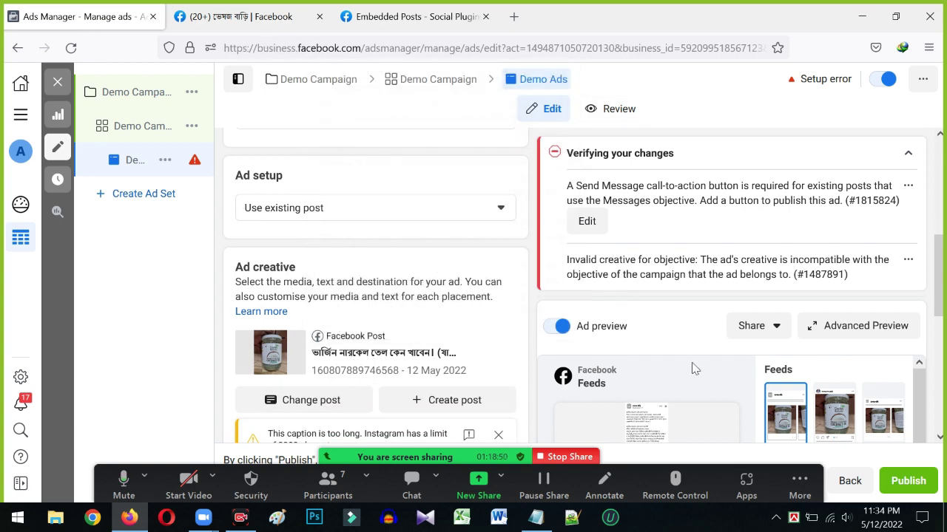
pyautogui.scroll(-4, 658, 337)
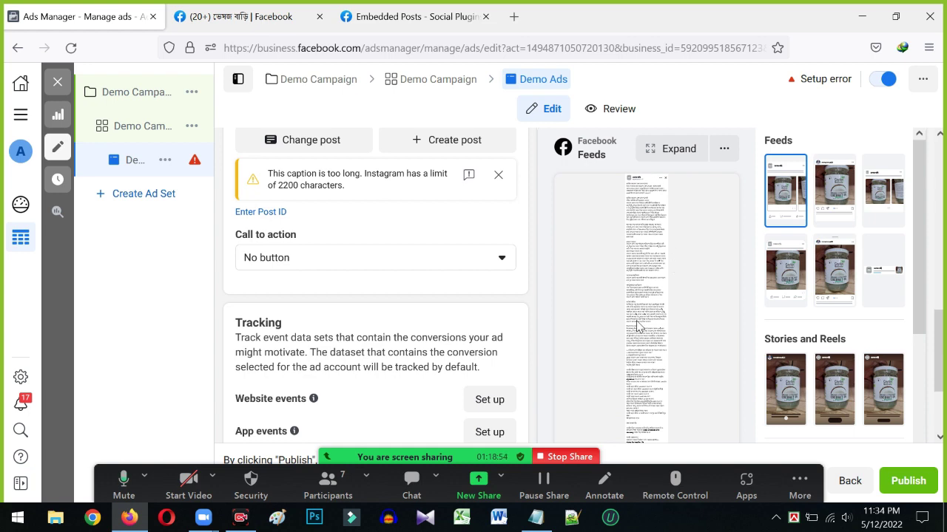
pyautogui.scroll(1, 636, 325)
pyautogui.scroll(1, 247, 226)
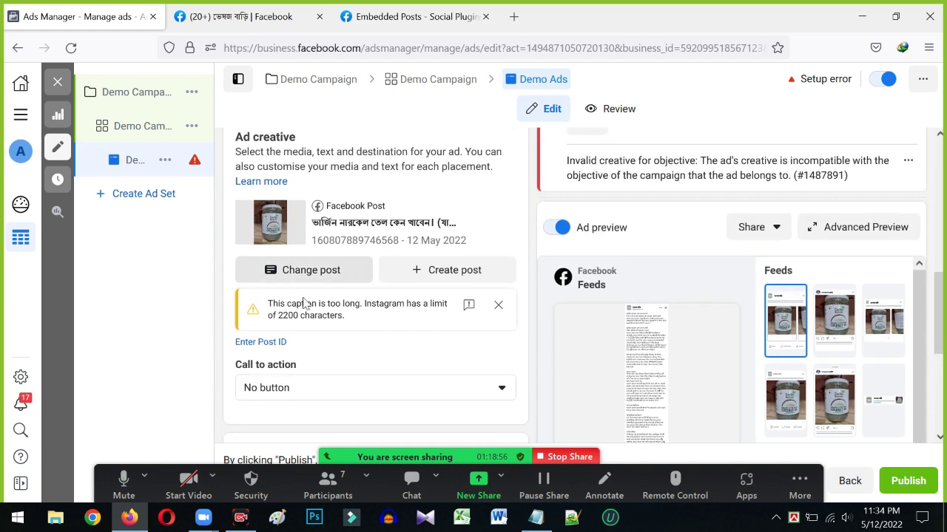
# Switch to the Facebook Page, close the Embed Post dialog and open the coconut oil post for editing
pyautogui.click(412, 9)
pyautogui.click(244, 16)
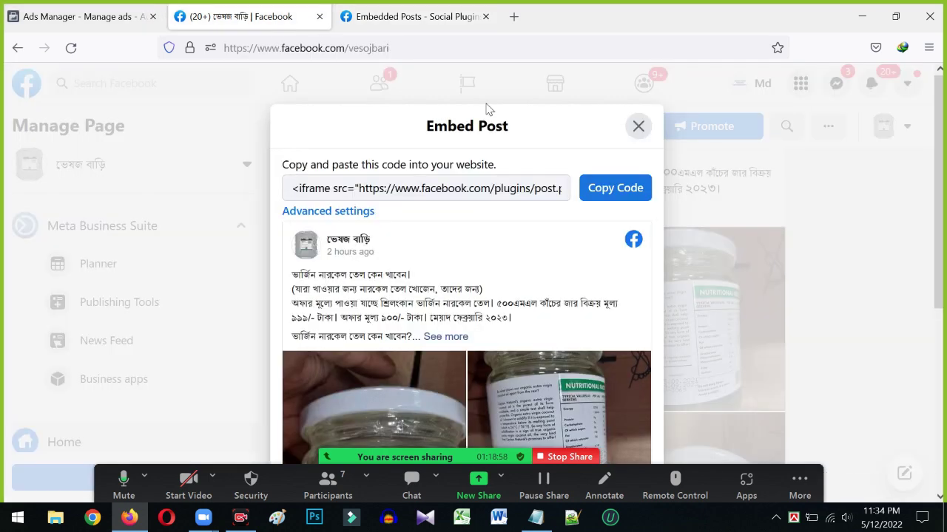
pyautogui.click(637, 127)
pyautogui.scroll(2, 739, 230)
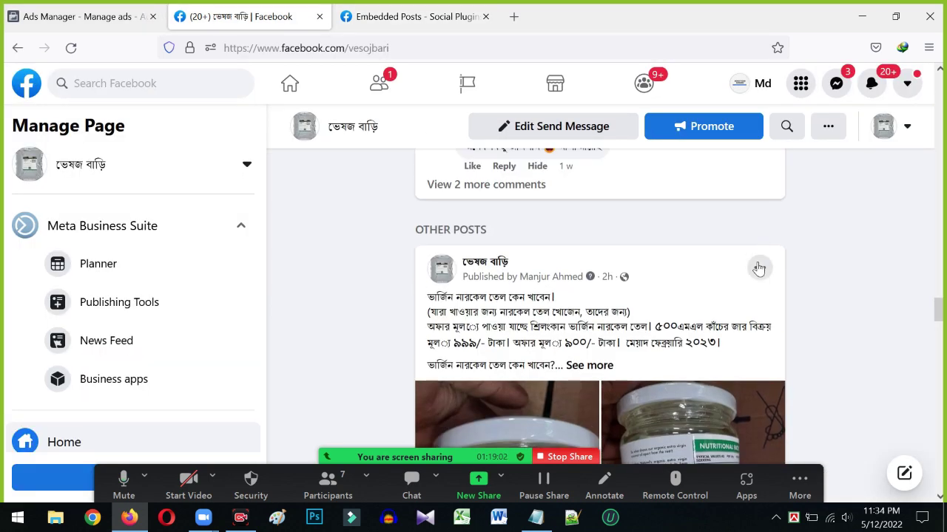
pyautogui.click(759, 268)
pyautogui.click(583, 337)
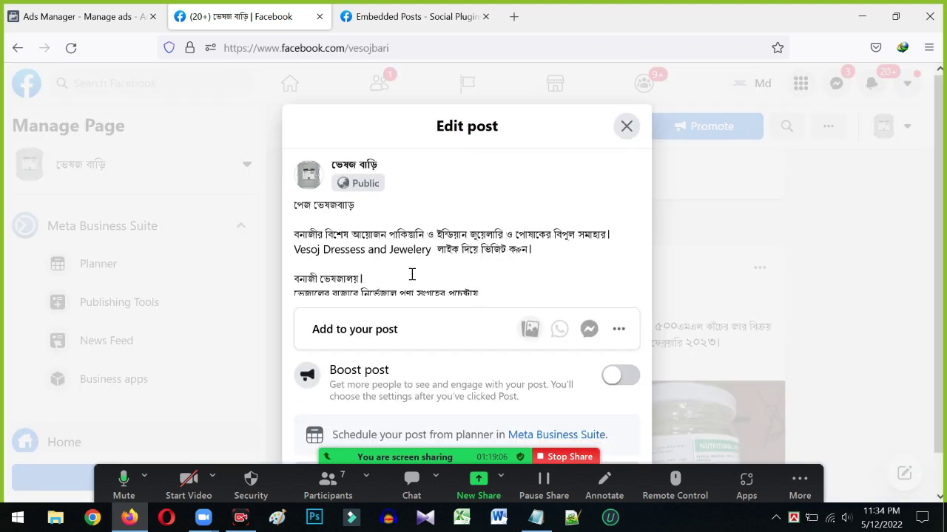
# Read through the coconut oil post's text and photos in the post editor and close it without saving
pyautogui.scroll(-2, 363, 221)
pyautogui.scroll(-5, 364, 231)
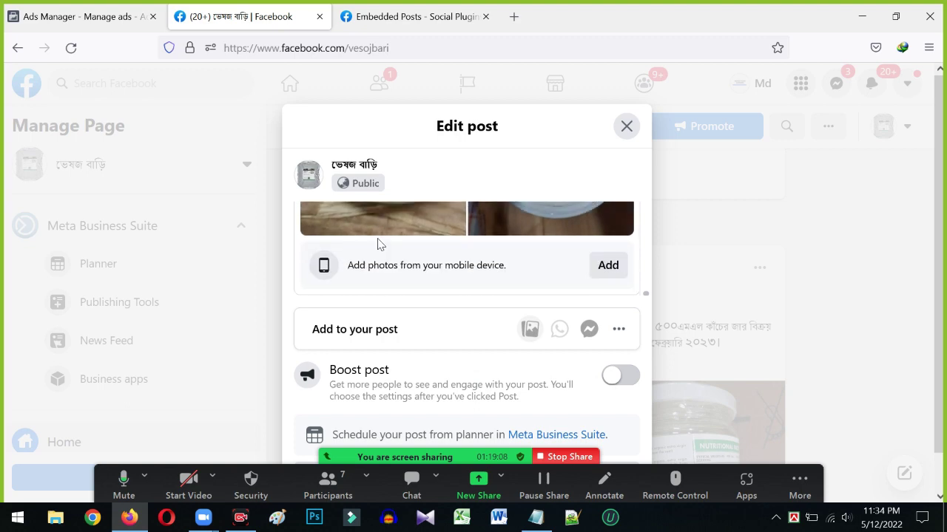
pyautogui.scroll(6, 380, 243)
pyautogui.scroll(6, 369, 238)
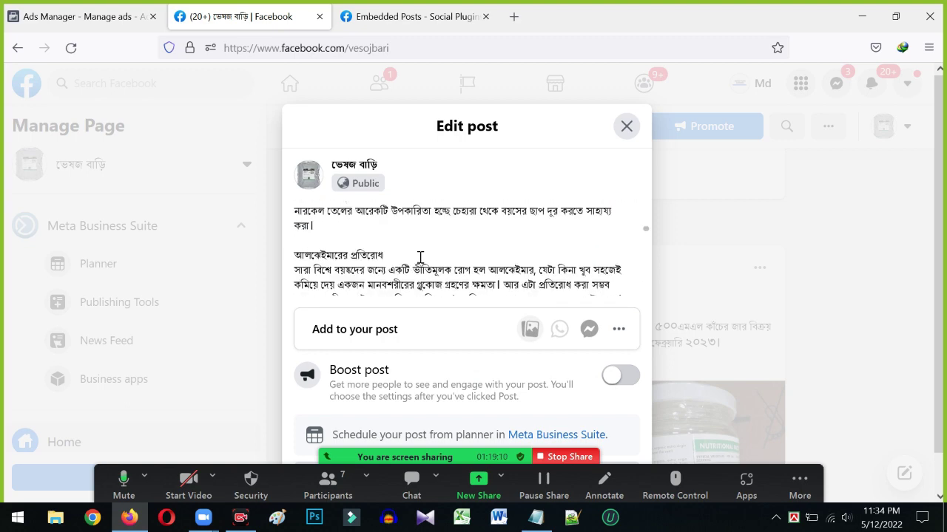
pyautogui.scroll(-1, 599, 385)
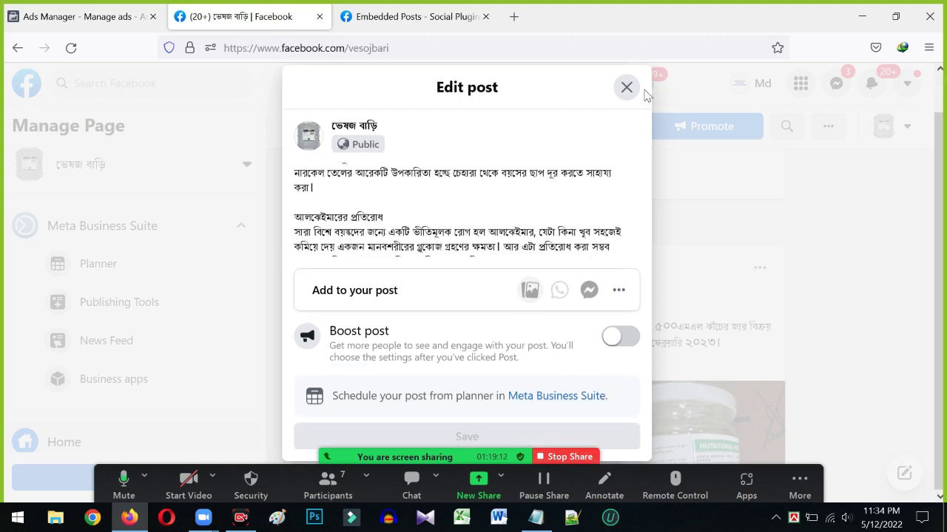
pyautogui.click(626, 87)
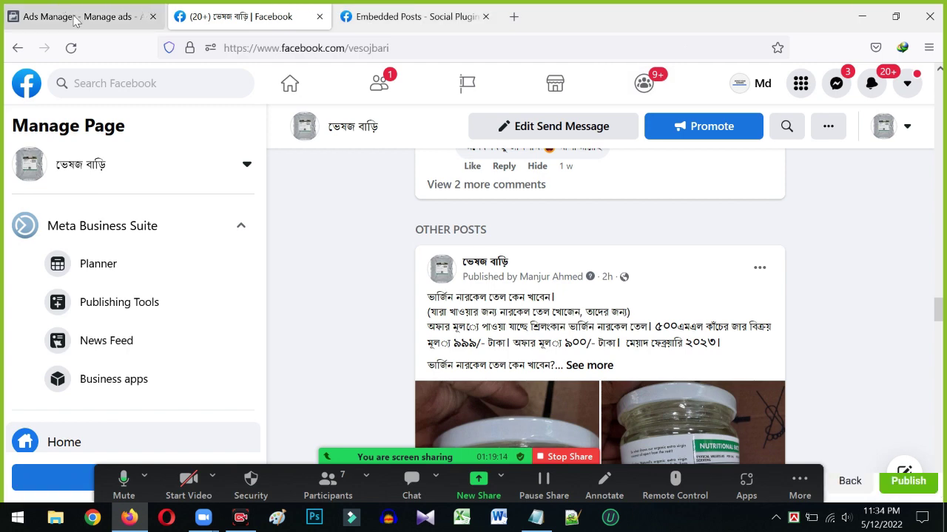
# Return to the Demo Ads ad in Ads Manager and dismiss the caption-length notice under Ad creative
pyautogui.click(77, 14)
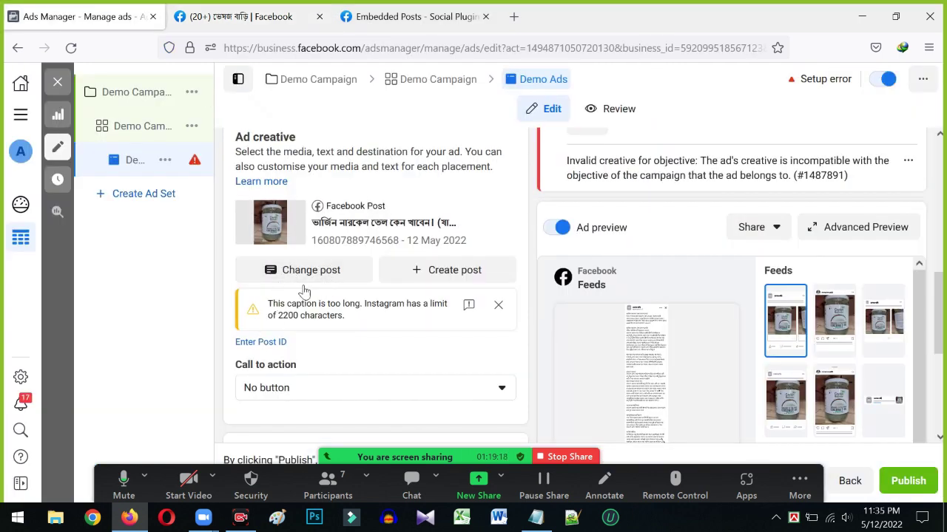
pyautogui.click(499, 305)
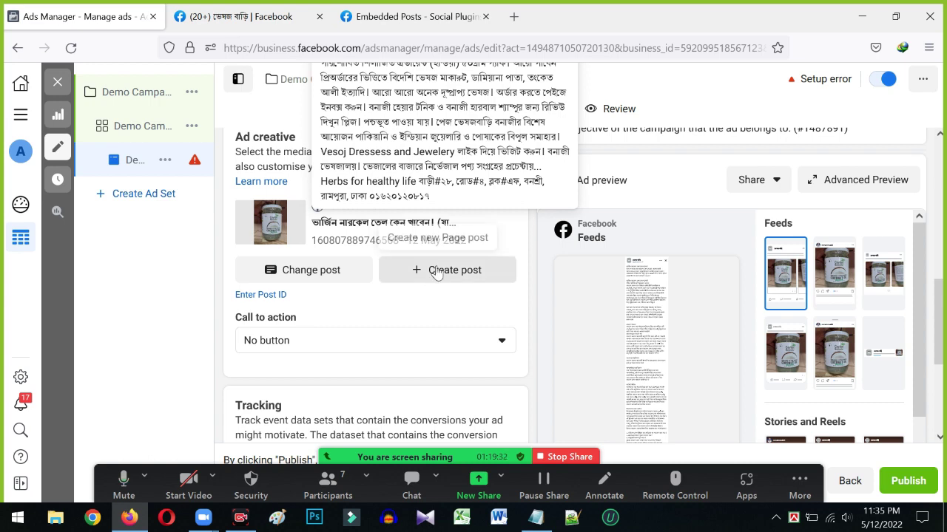
# Set the ad's call to action to Send Message, update the original post with the button and check the ad preview
pyautogui.scroll(-3, 414, 310)
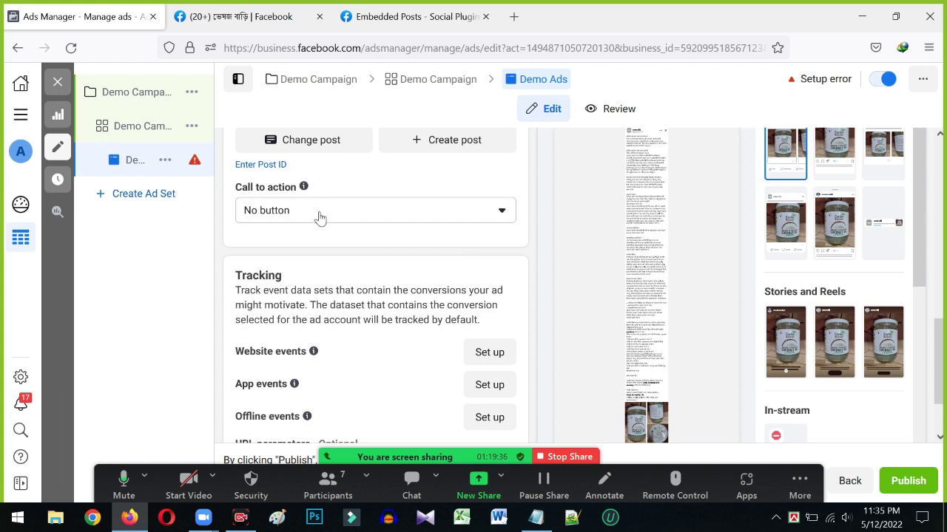
pyautogui.click(319, 217)
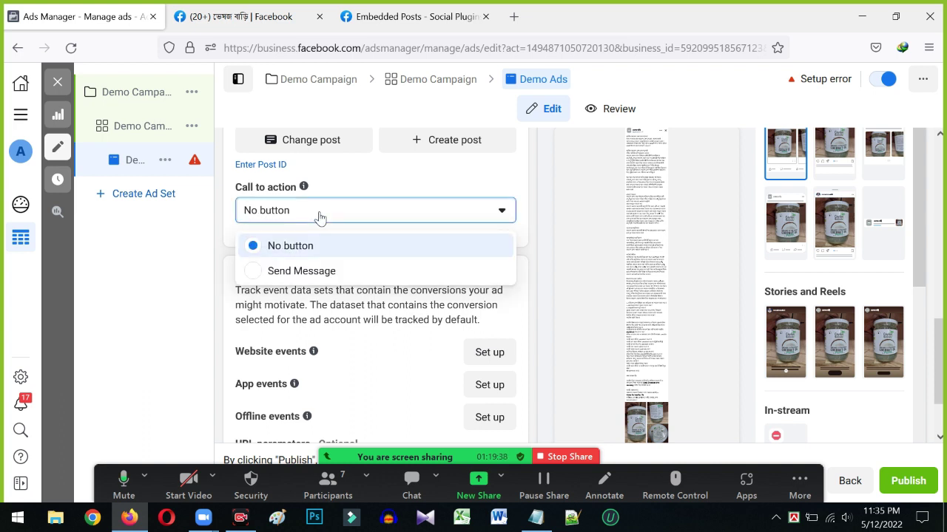
pyautogui.click(289, 272)
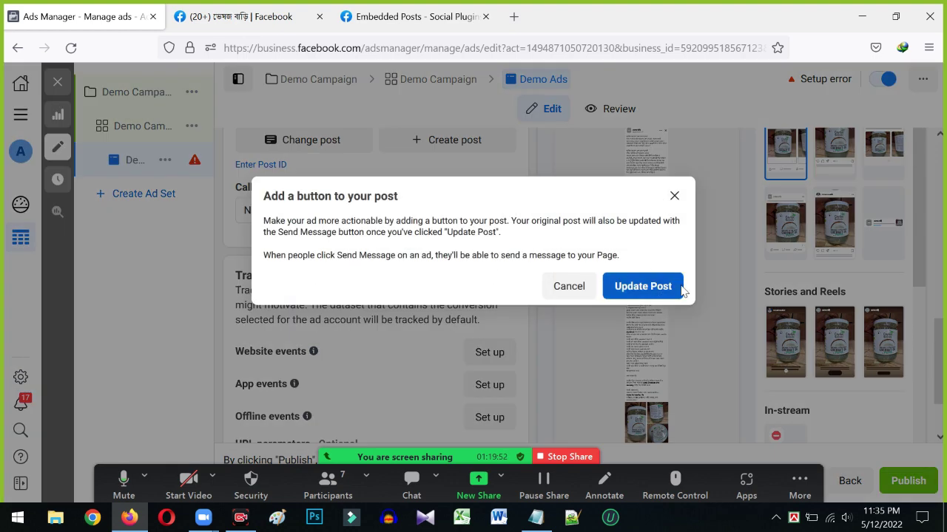
pyautogui.click(643, 287)
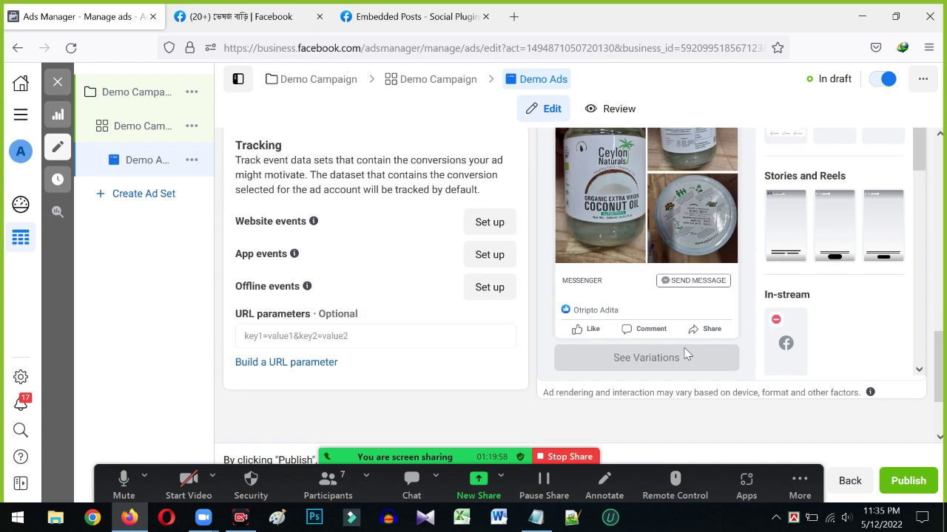
pyautogui.scroll(-5, 684, 363)
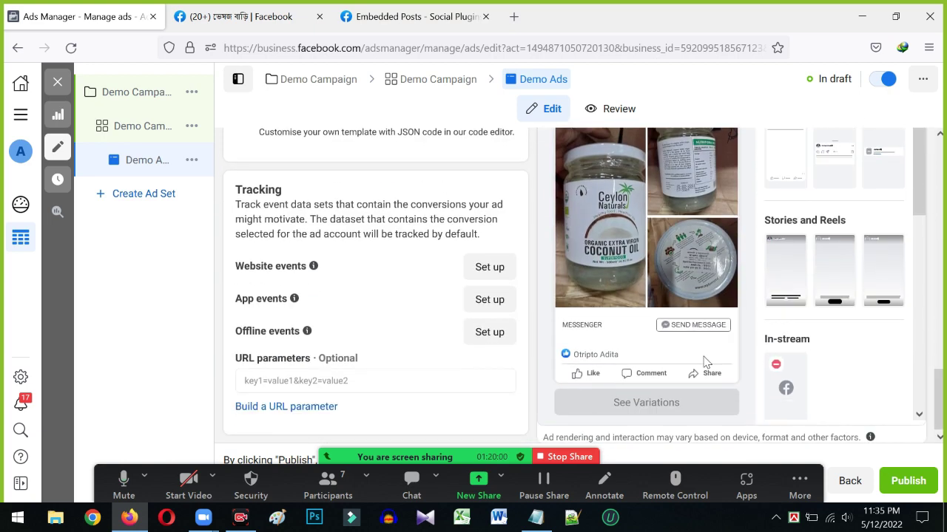
# Review the ad's creative settings and Message template section, including the Create new and Use existing choices, without changing the template
pyautogui.scroll(8, 360, 311)
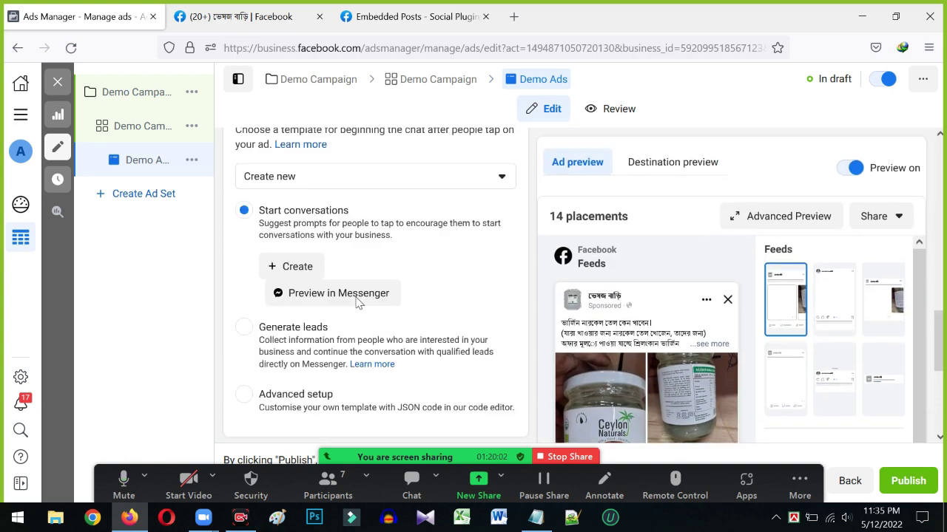
pyautogui.scroll(2, 311, 300)
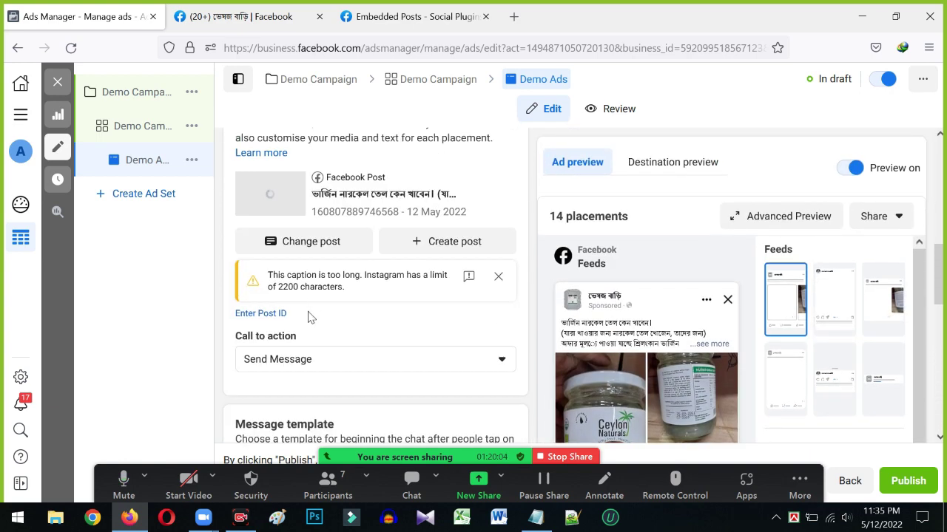
pyautogui.scroll(-4, 271, 296)
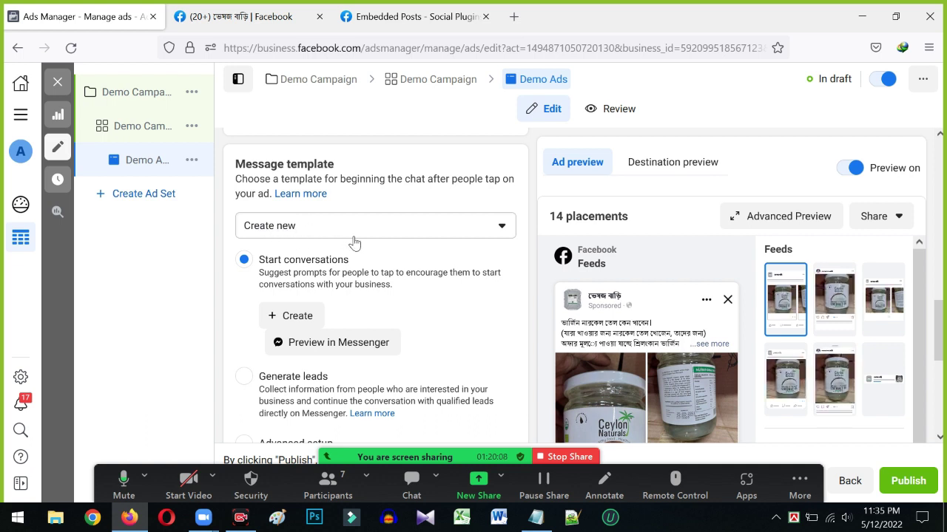
pyautogui.click(296, 228)
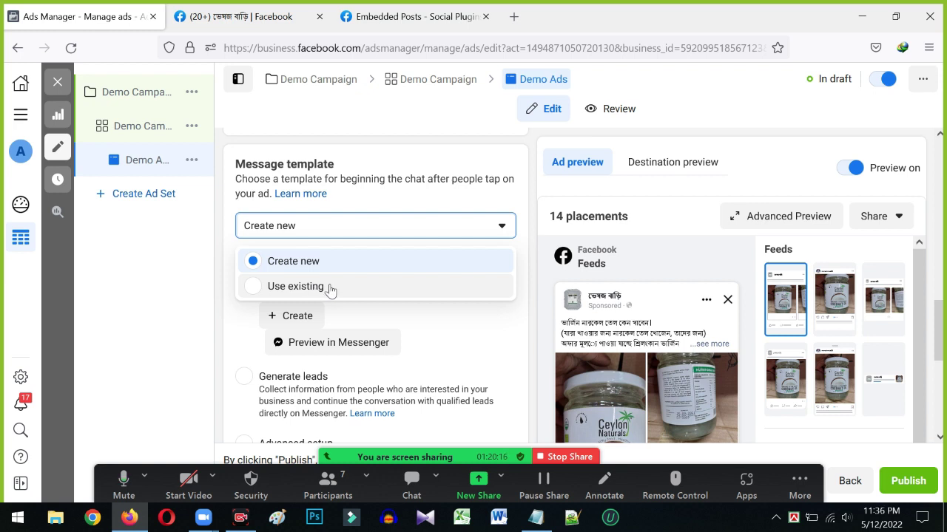
pyautogui.click(248, 333)
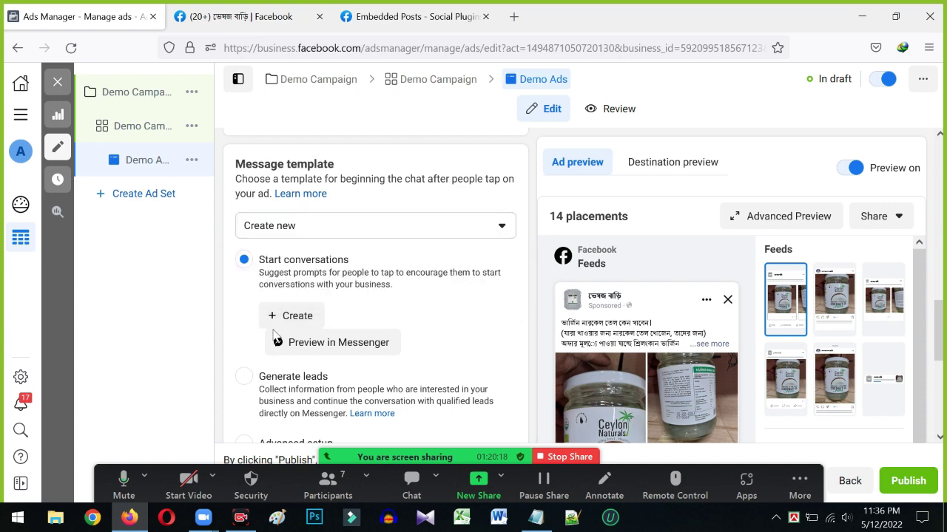
pyautogui.scroll(-5, 288, 318)
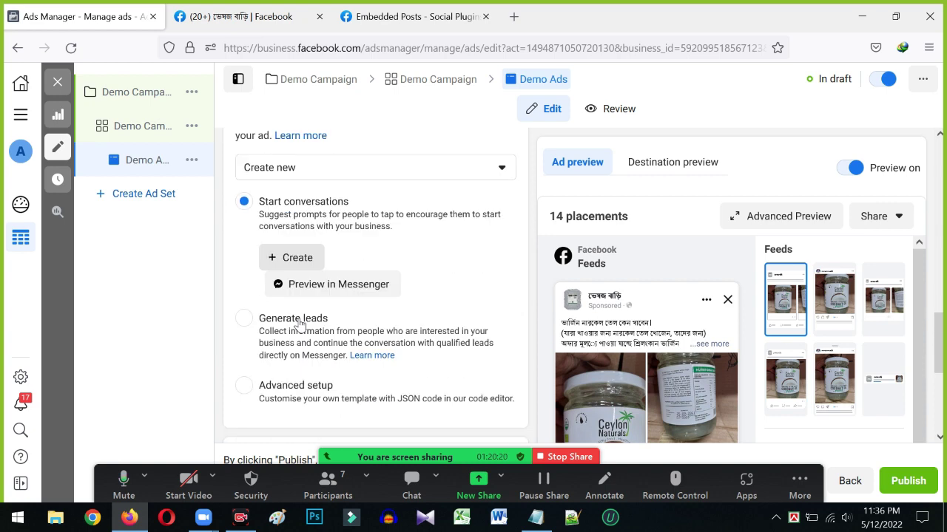
pyautogui.scroll(5, 348, 321)
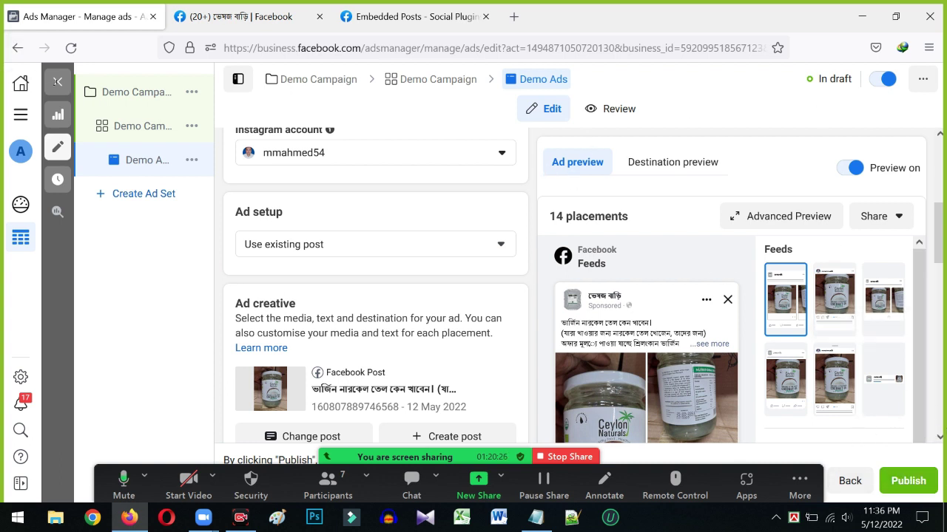
# Close the ad editor and look across the columns of the Demo Ads row in the ads table
pyautogui.click(58, 83)
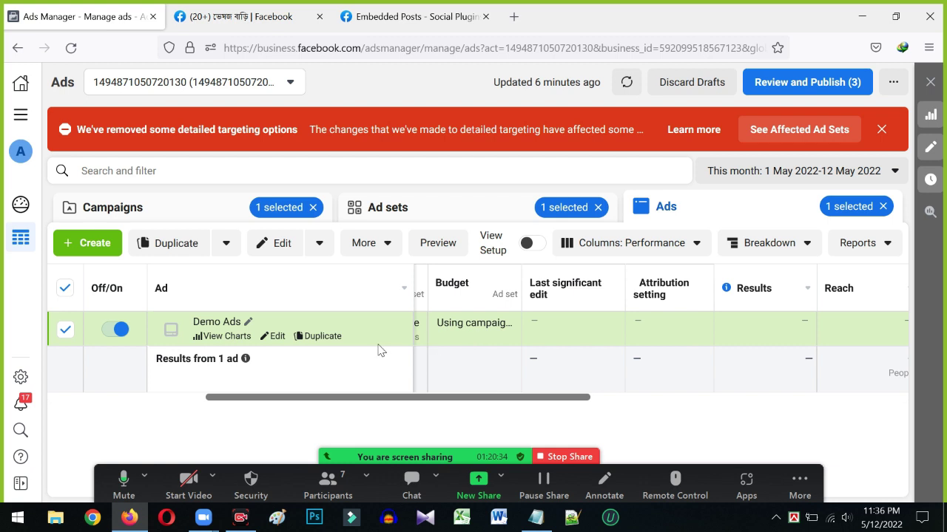
pyautogui.moveTo(384, 400); pyautogui.dragTo(702, 424)
pyautogui.moveTo(632, 434); pyautogui.dragTo(247, 440)
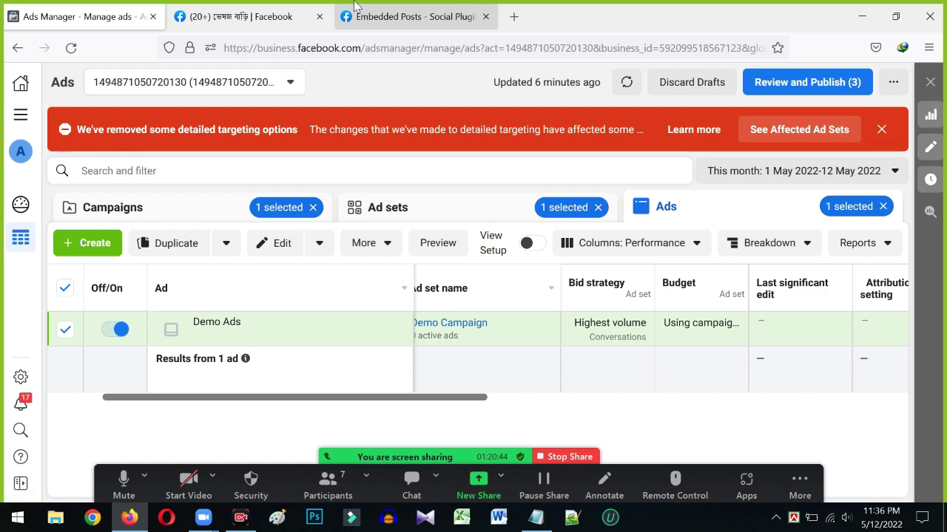
pyautogui.click(236, 17)
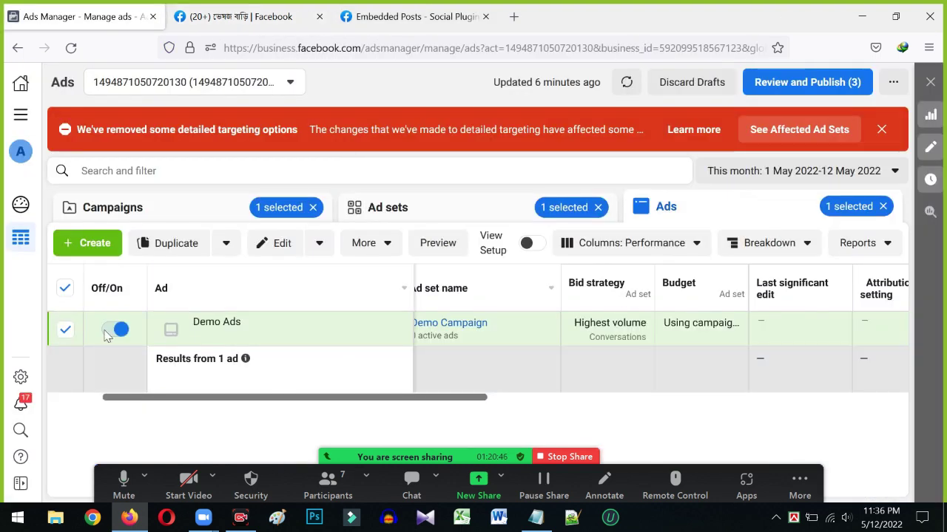
pyautogui.moveTo(120, 330)
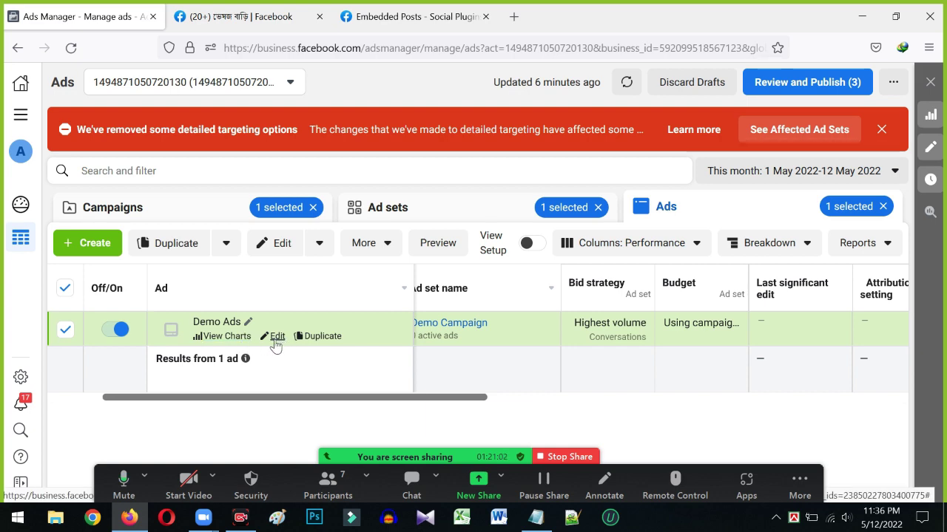
# Compare the coconut oil post on the Facebook Page with the Demo Ads row in Ads Manager
pyautogui.click(231, 7)
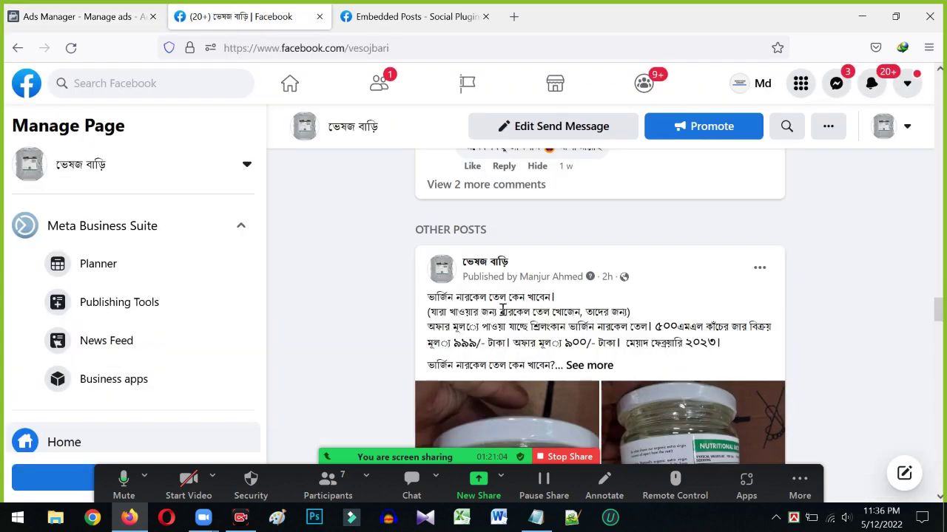
pyautogui.scroll(-2, 578, 318)
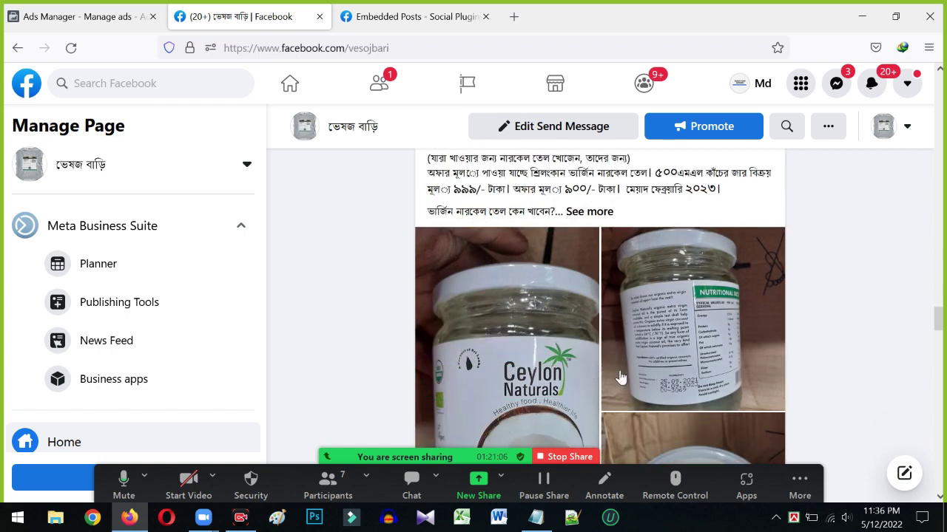
pyautogui.click(136, 7)
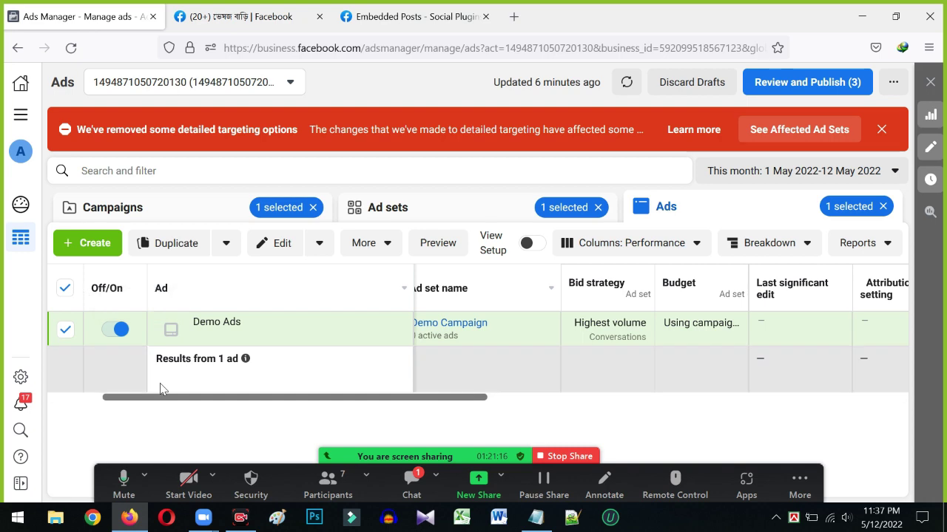
pyautogui.click(213, 10)
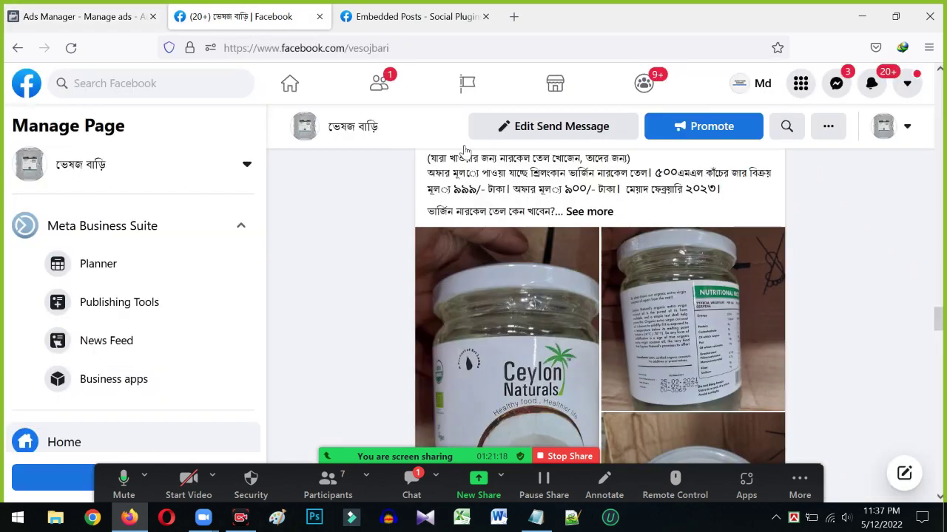
pyautogui.scroll(-5, 678, 349)
pyautogui.scroll(1, 680, 349)
pyautogui.scroll(-1, 777, 392)
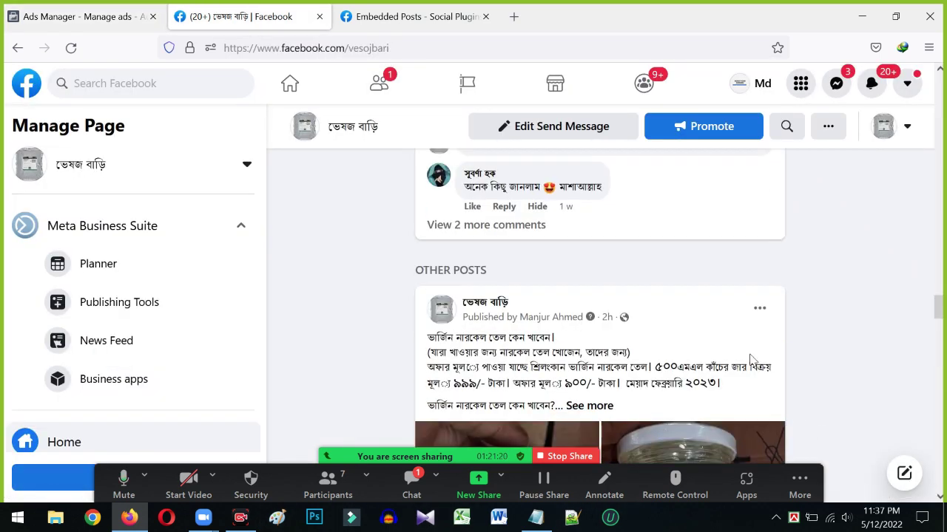
pyautogui.click(84, 11)
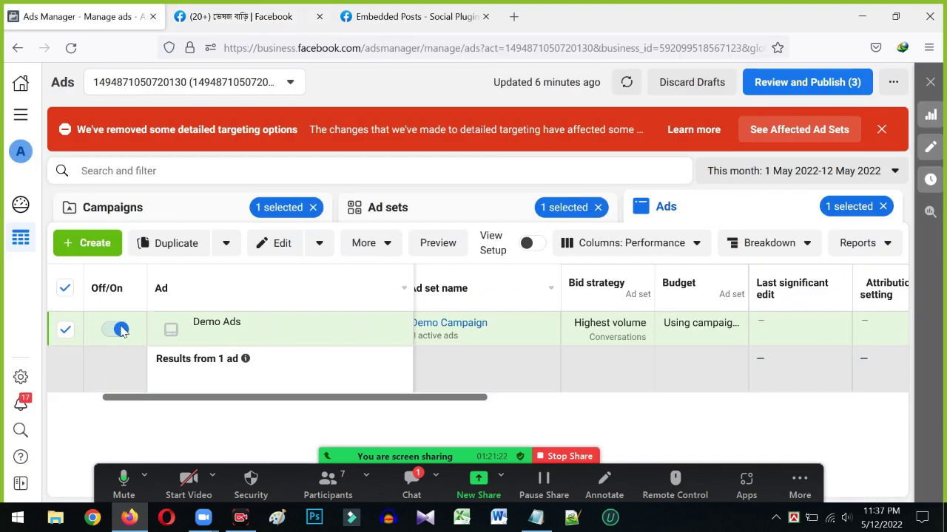
# View the available options for the coconut oil post on the Facebook Page and dismiss them without choosing any
pyautogui.click(244, 11)
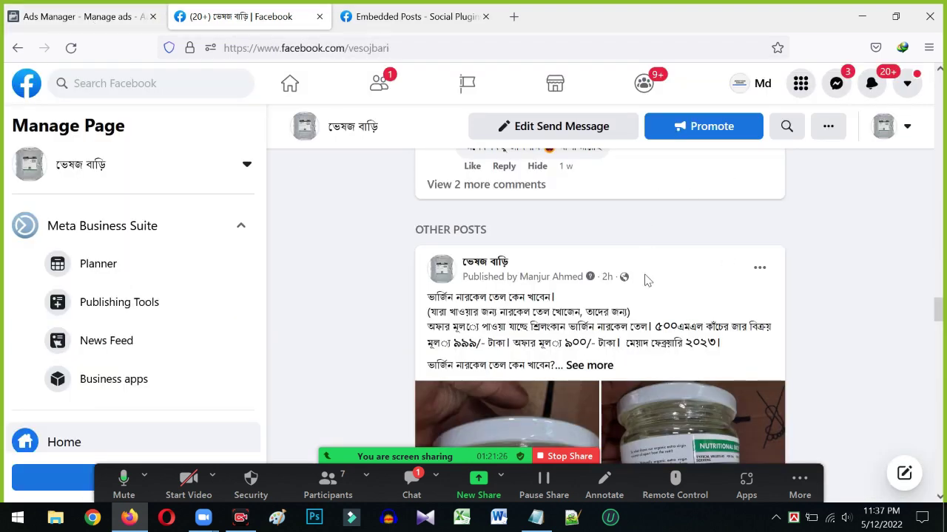
pyautogui.scroll(-1, 655, 283)
pyautogui.click(752, 196)
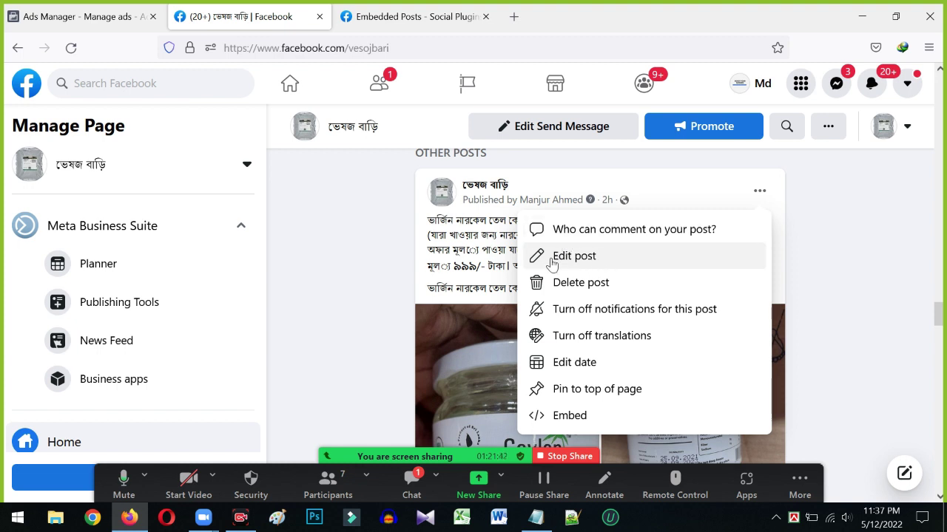
pyautogui.click(74, 17)
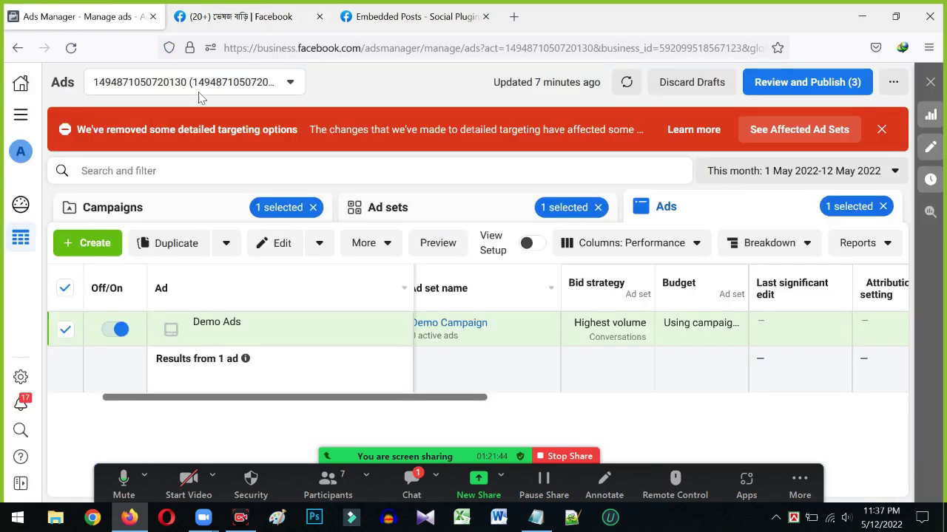
pyautogui.click(277, 11)
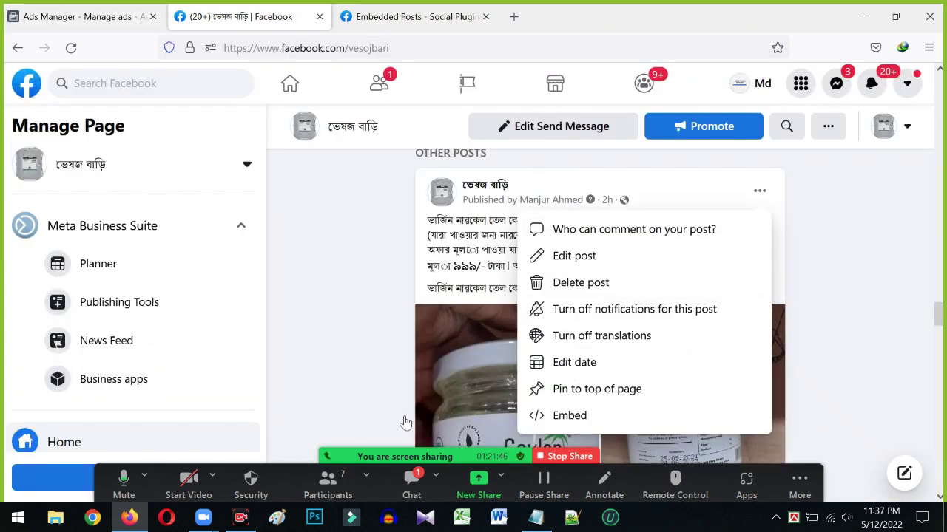
pyautogui.click(370, 222)
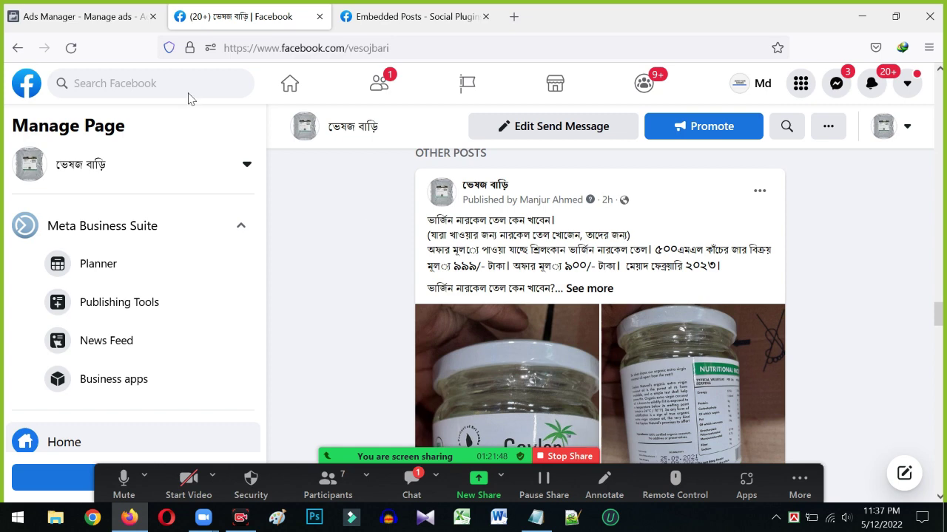
# Return to Ads Manager and reopen the Demo Ads ad for editing
pyautogui.click(74, 17)
pyautogui.moveTo(251, 330)
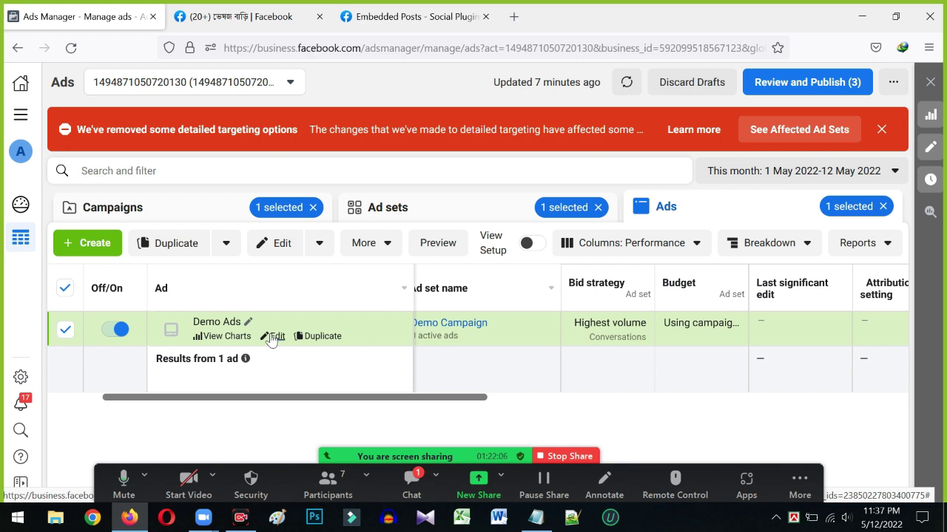
pyautogui.click(274, 337)
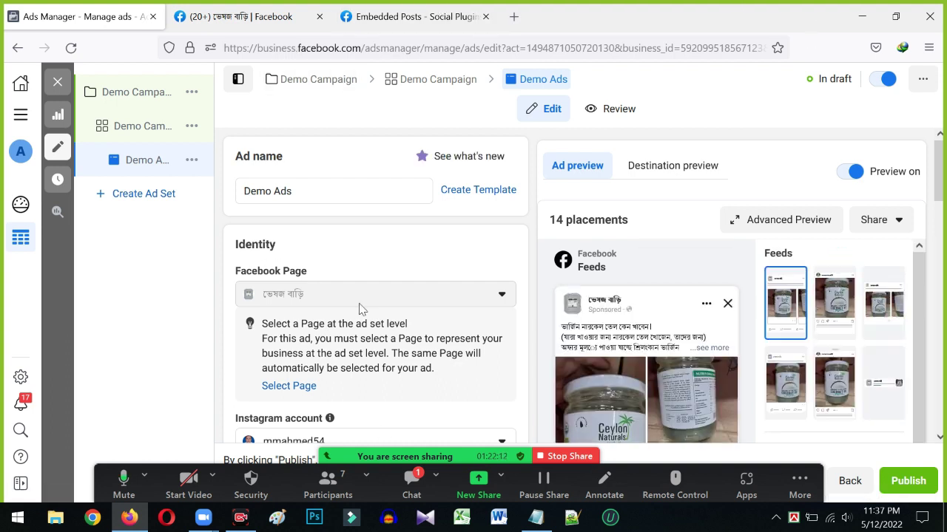
# Open Demo Campaign's campaign-level settings and examine them from the campaign name through the objective, A/B test and budget
pyautogui.click(121, 98)
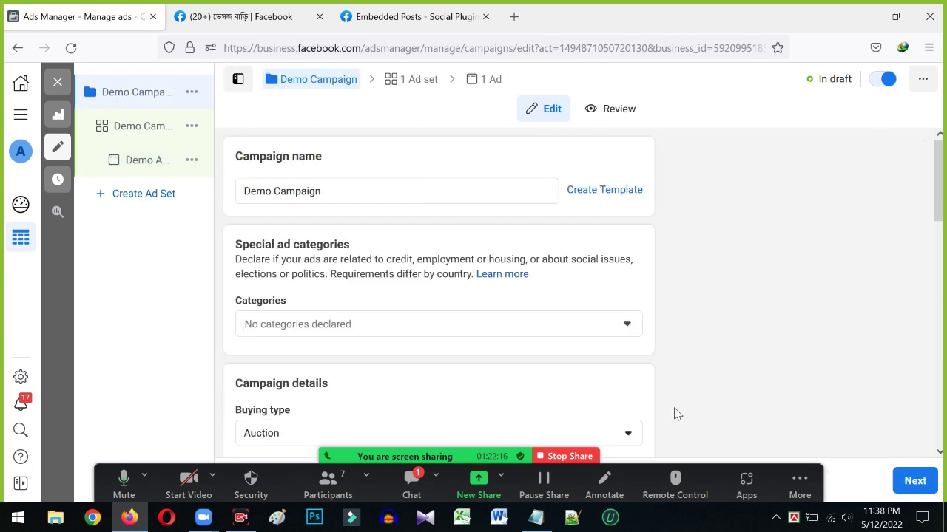
pyautogui.moveTo(148, 166)
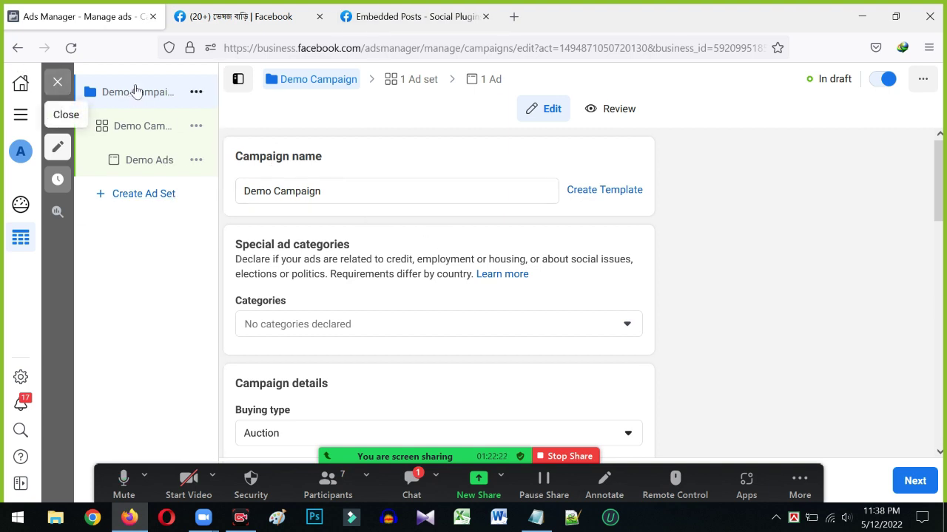
pyautogui.moveTo(106, 97)
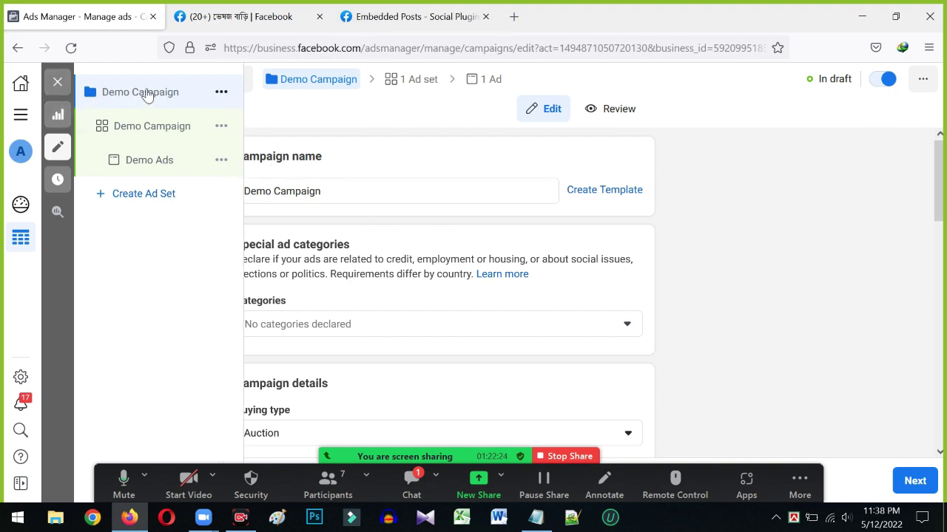
pyautogui.scroll(-3, 477, 284)
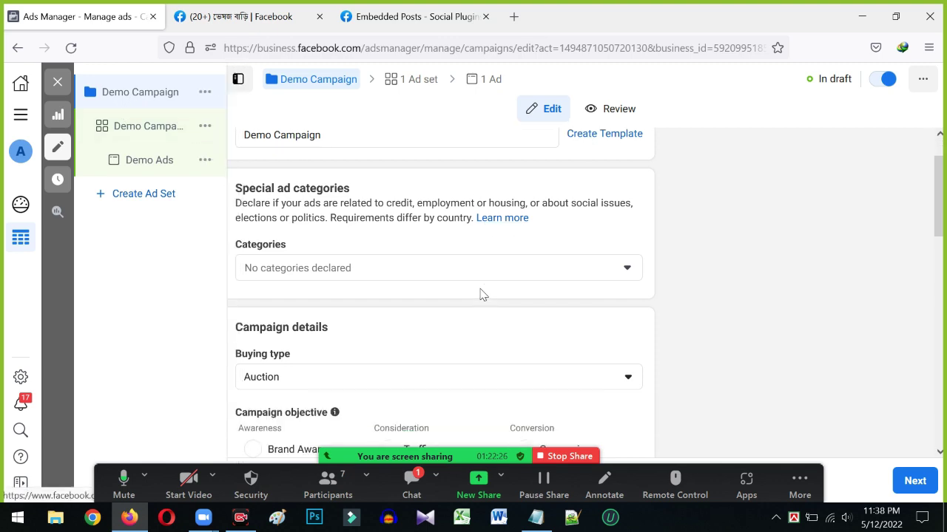
pyautogui.scroll(-10, 471, 273)
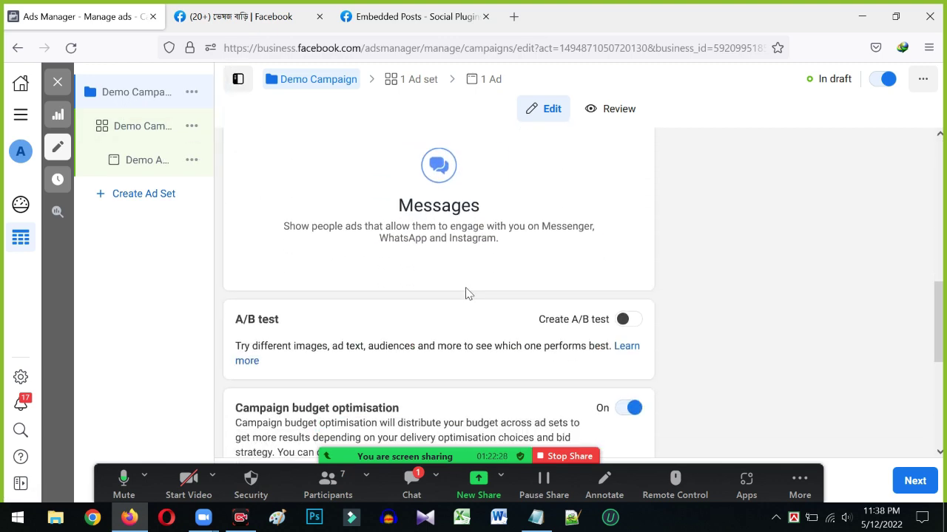
pyautogui.scroll(-2, 463, 296)
pyautogui.scroll(3, 463, 296)
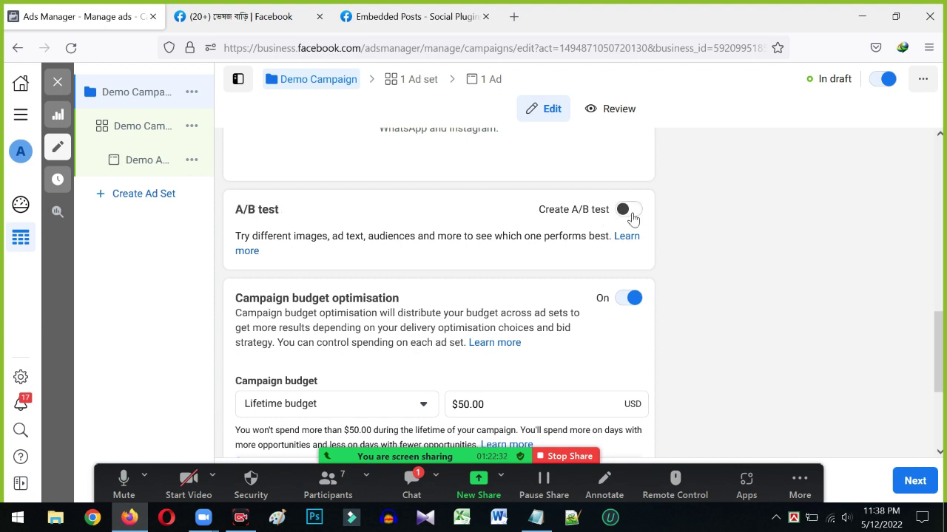
# Enable Create A/B test for Demo Campaign and read the accompanying note about the test version
pyautogui.click(628, 210)
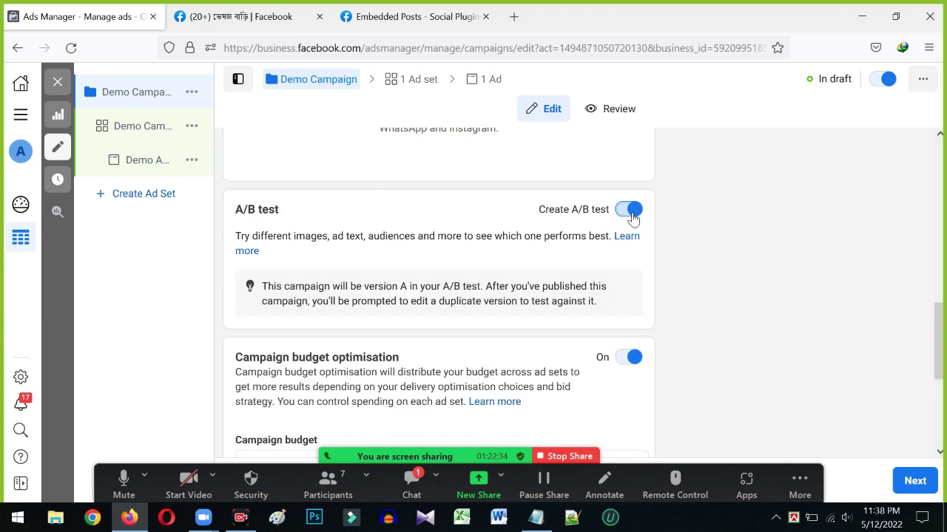
pyautogui.scroll(-1, 597, 238)
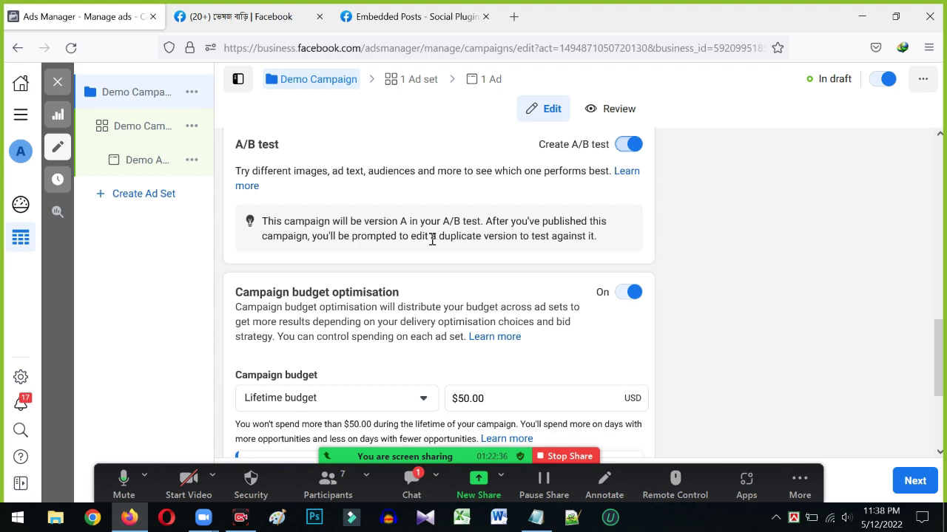
pyautogui.scroll(2, 432, 239)
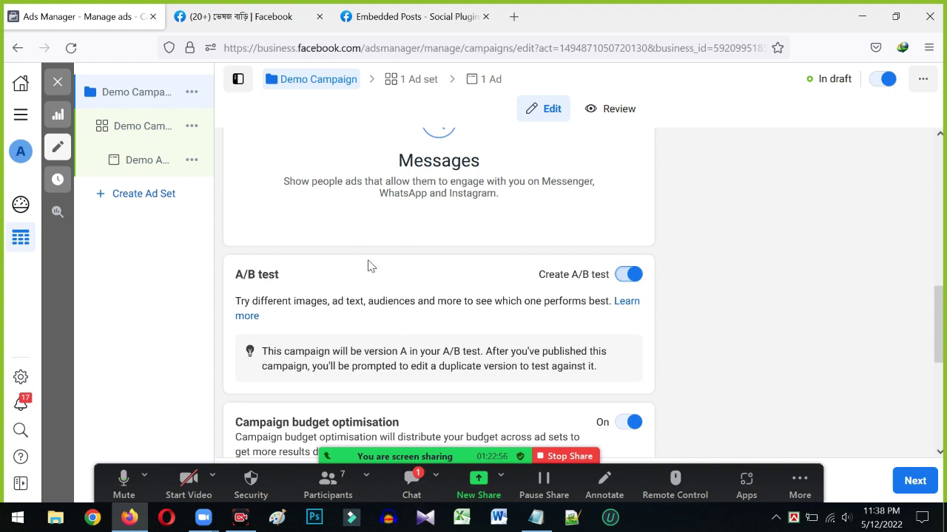
pyautogui.scroll(-1, 370, 265)
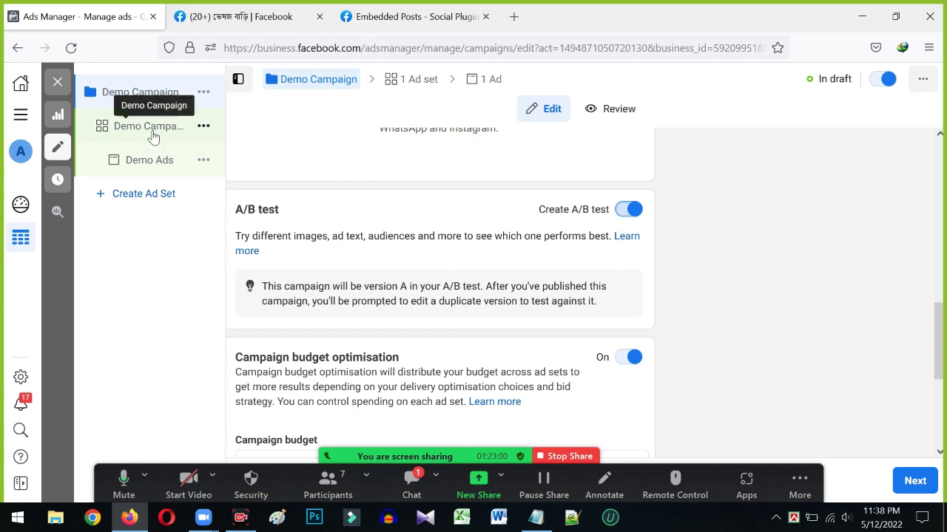
# Open Demo Campaign's ad set settings and examine the destination, schedule, audience, detailed targeting and custom audience sections
pyautogui.click(127, 130)
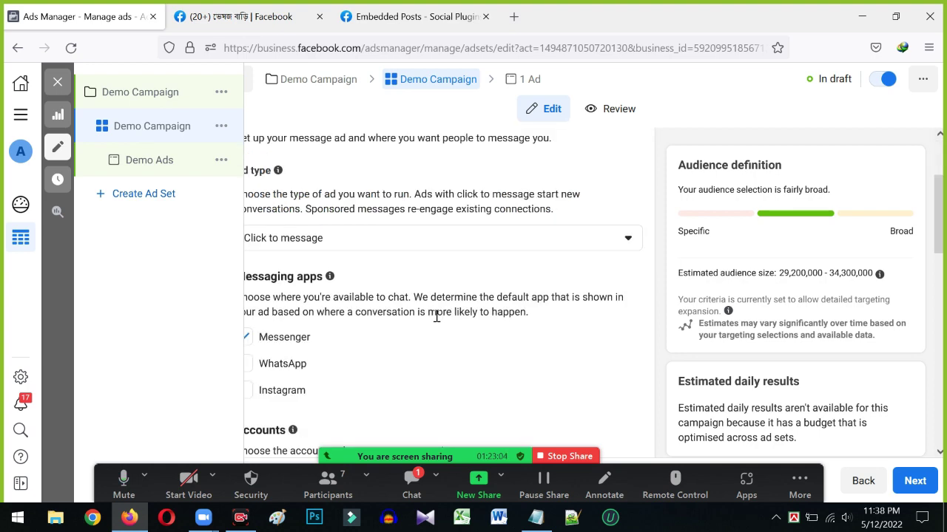
pyautogui.scroll(-2, 443, 320)
pyautogui.scroll(-5, 396, 374)
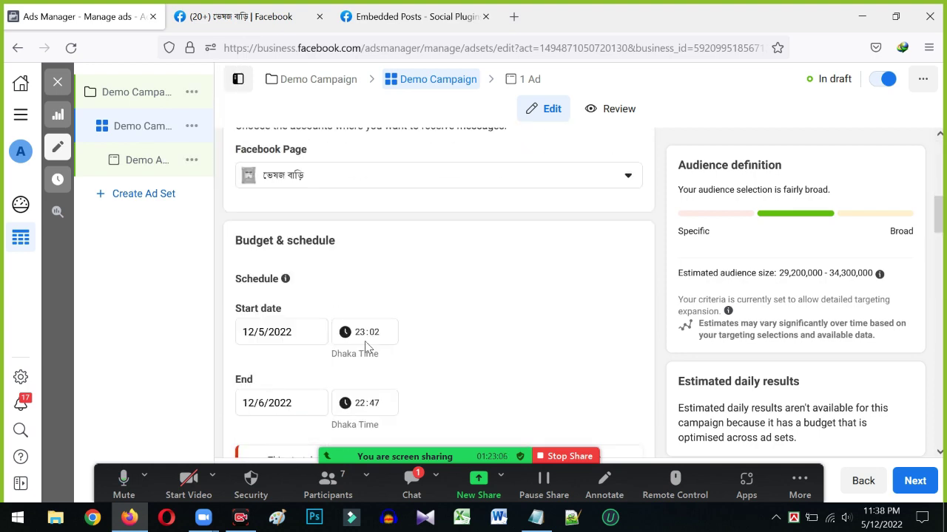
pyautogui.scroll(2, 344, 293)
pyautogui.scroll(6, 344, 293)
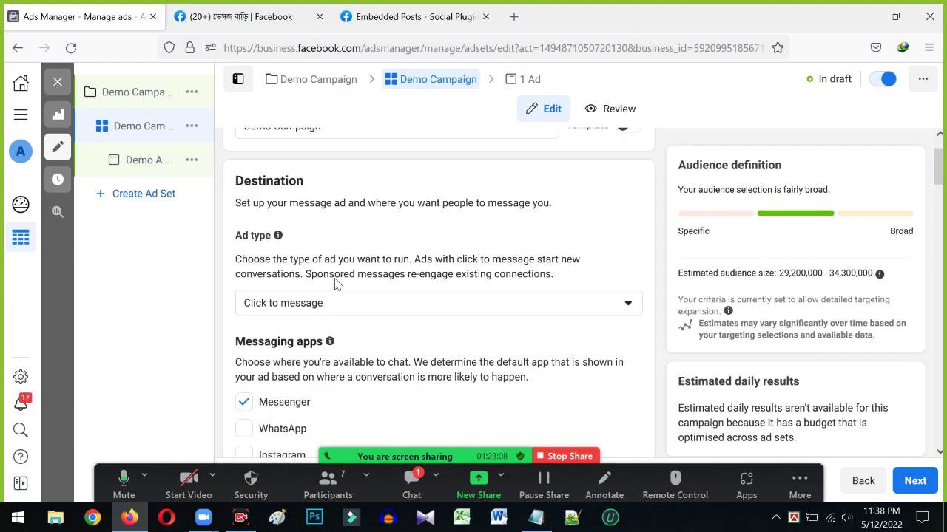
pyautogui.scroll(-15, 334, 282)
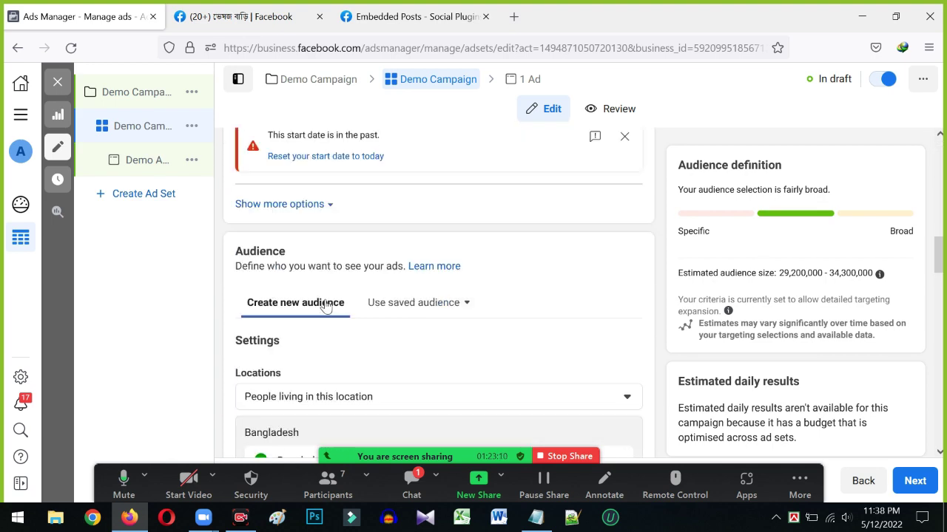
pyautogui.scroll(2, 320, 294)
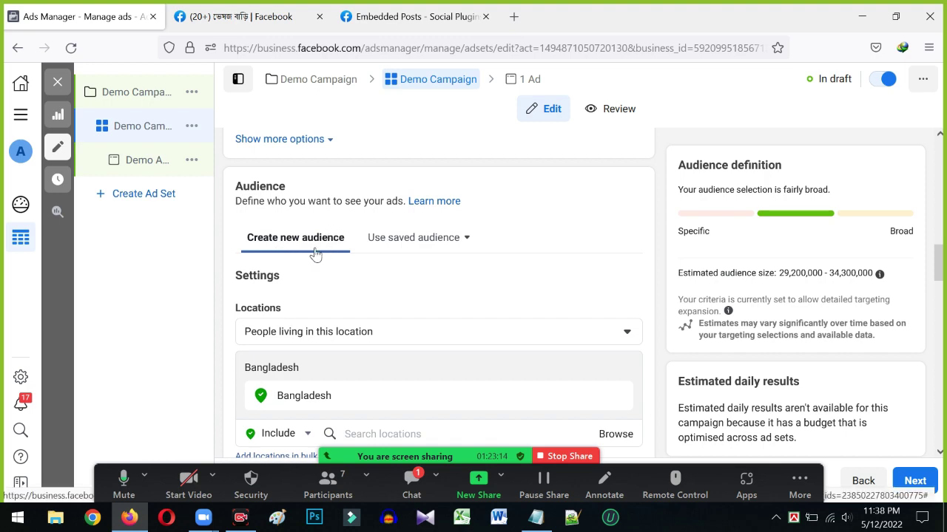
pyautogui.scroll(-4, 313, 270)
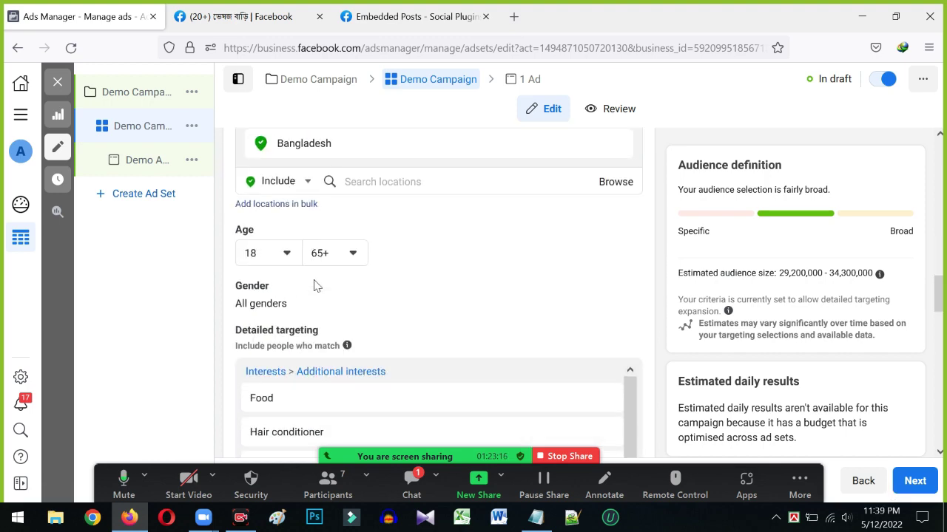
pyautogui.scroll(-2, 327, 350)
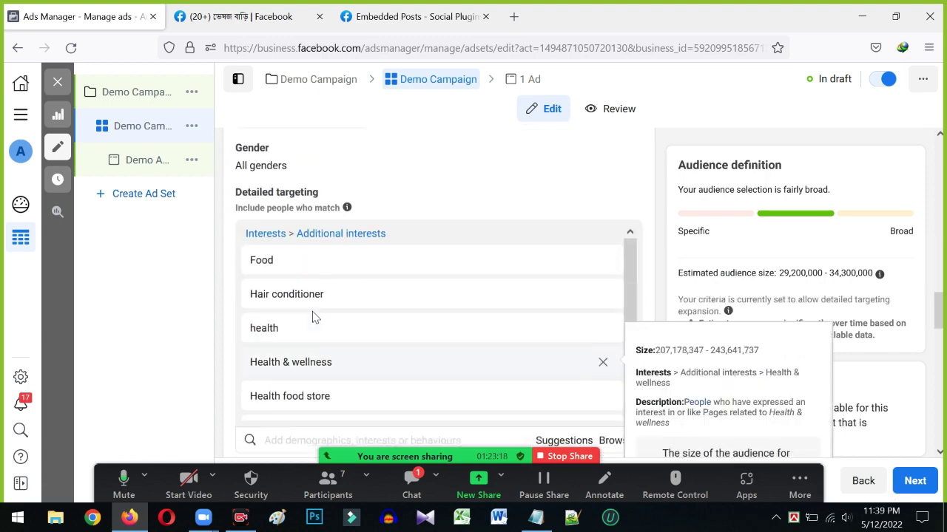
pyautogui.scroll(-1, 318, 292)
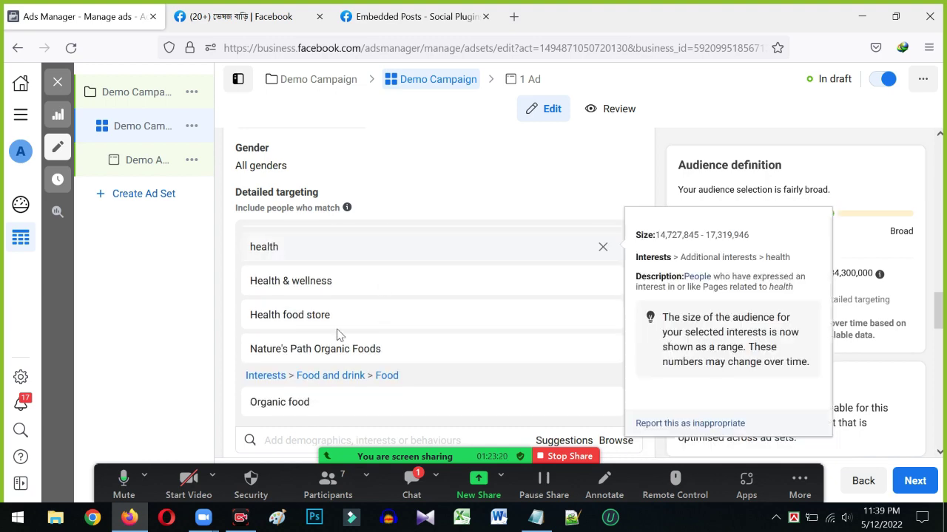
pyautogui.scroll(-2, 345, 315)
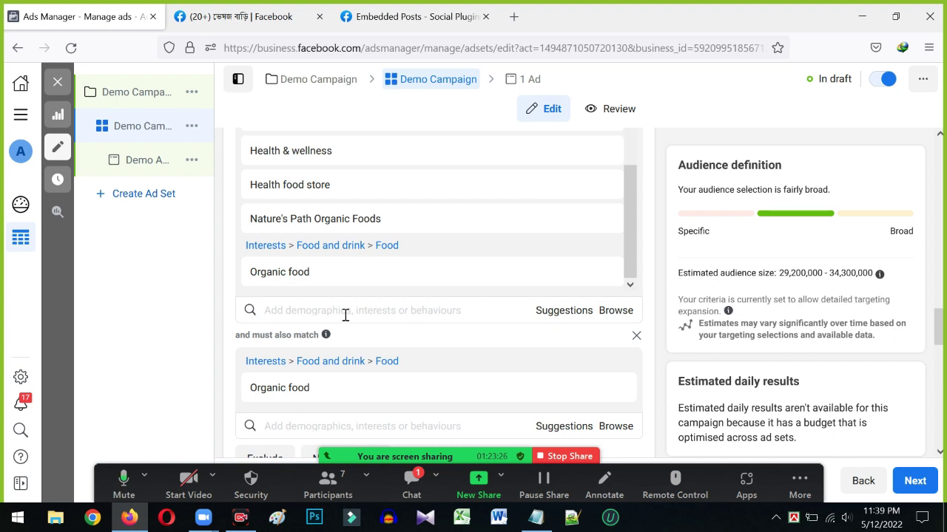
pyautogui.scroll(-6, 345, 310)
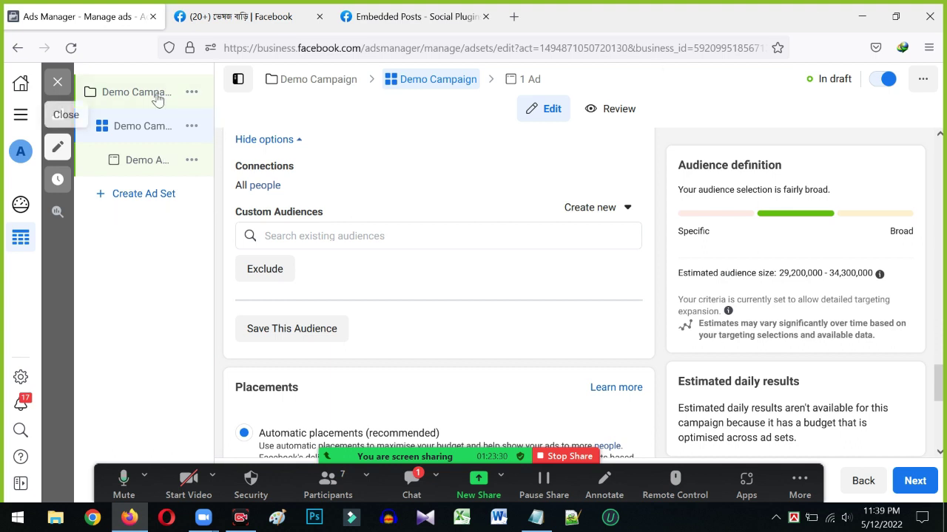
# Close the ad set editor and dismiss the notice about removed detailed targeting options above the ad sets table
pyautogui.click(50, 84)
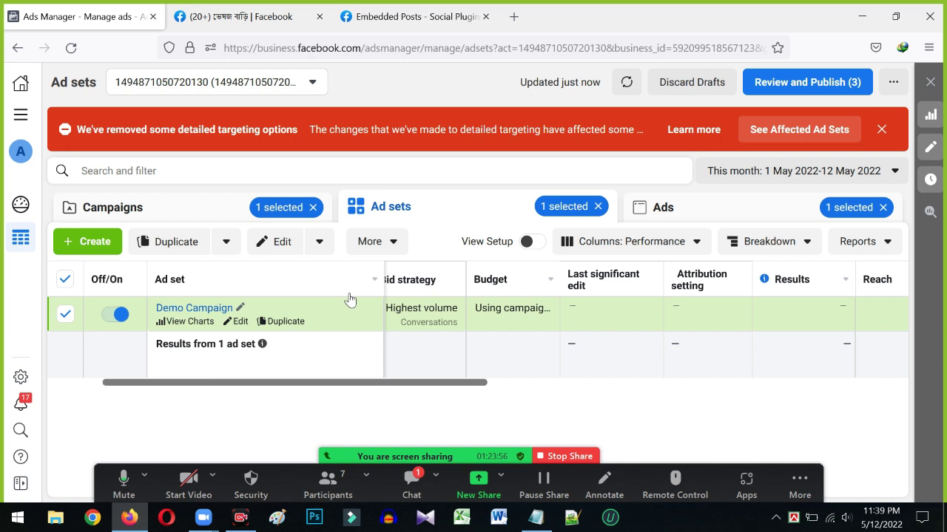
pyautogui.click(412, 482)
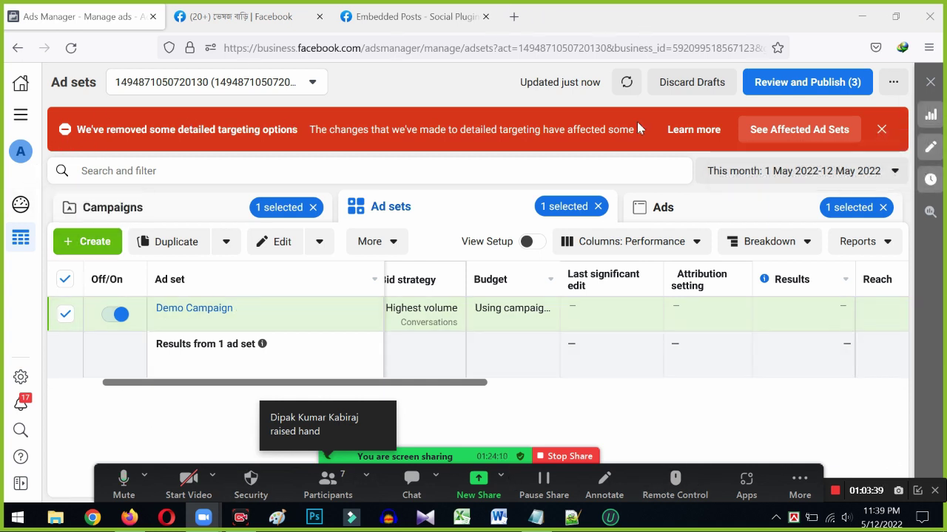
pyautogui.click(881, 130)
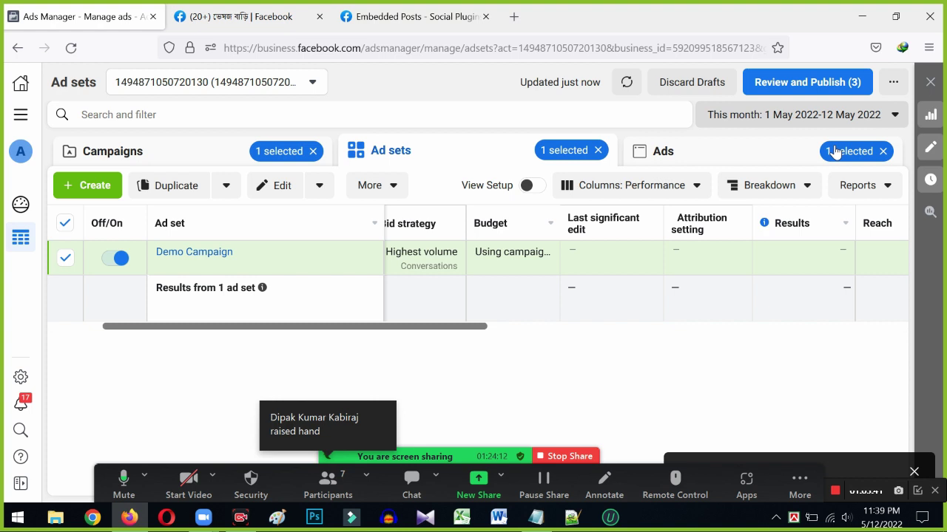
pyautogui.moveTo(296, 329); pyautogui.dragTo(152, 359)
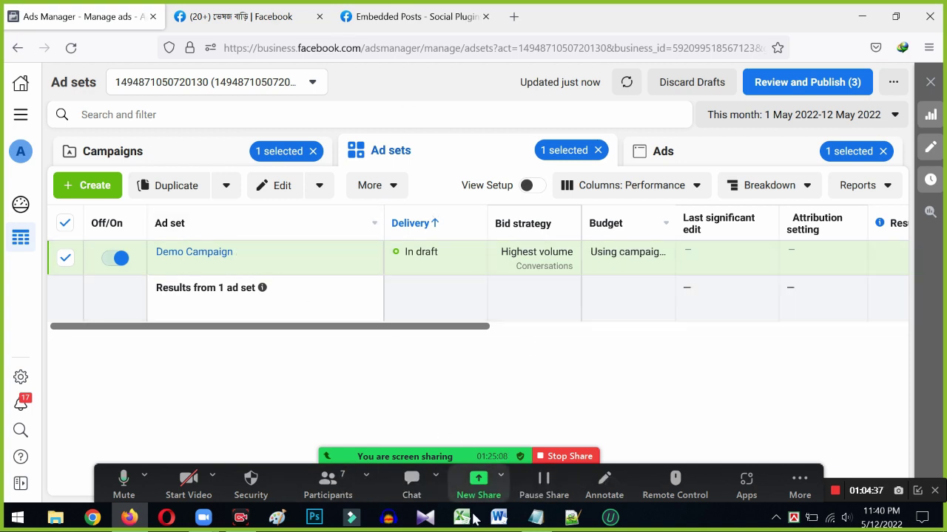
# Switch to the Zoom meeting's participant list and open its additional host options
pyautogui.click(327, 482)
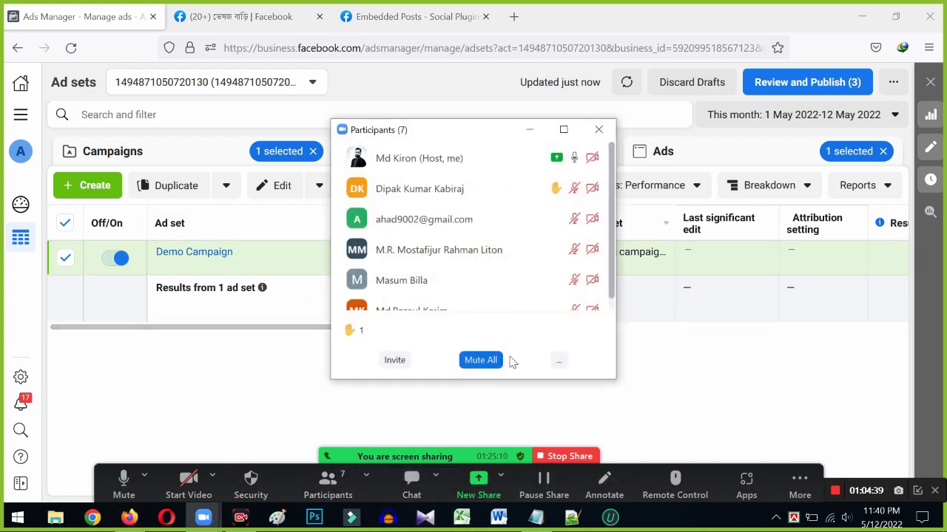
pyautogui.click(561, 363)
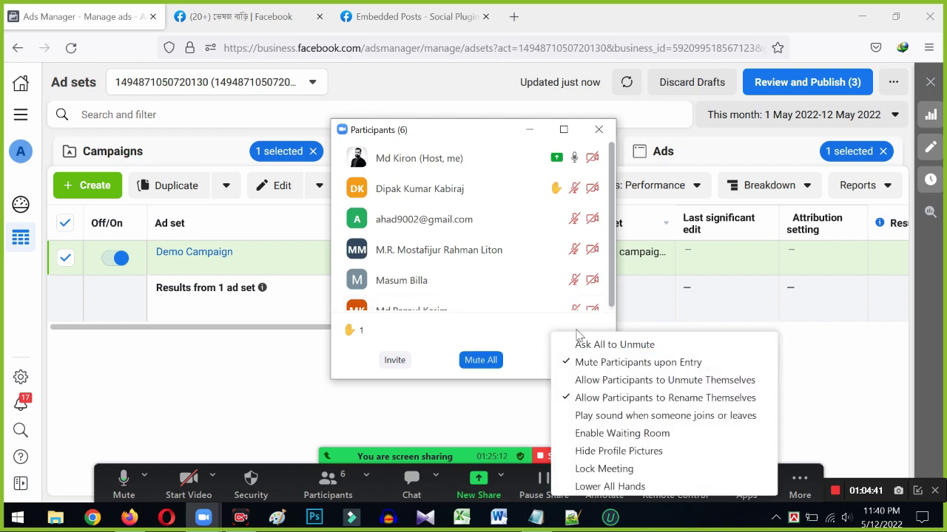